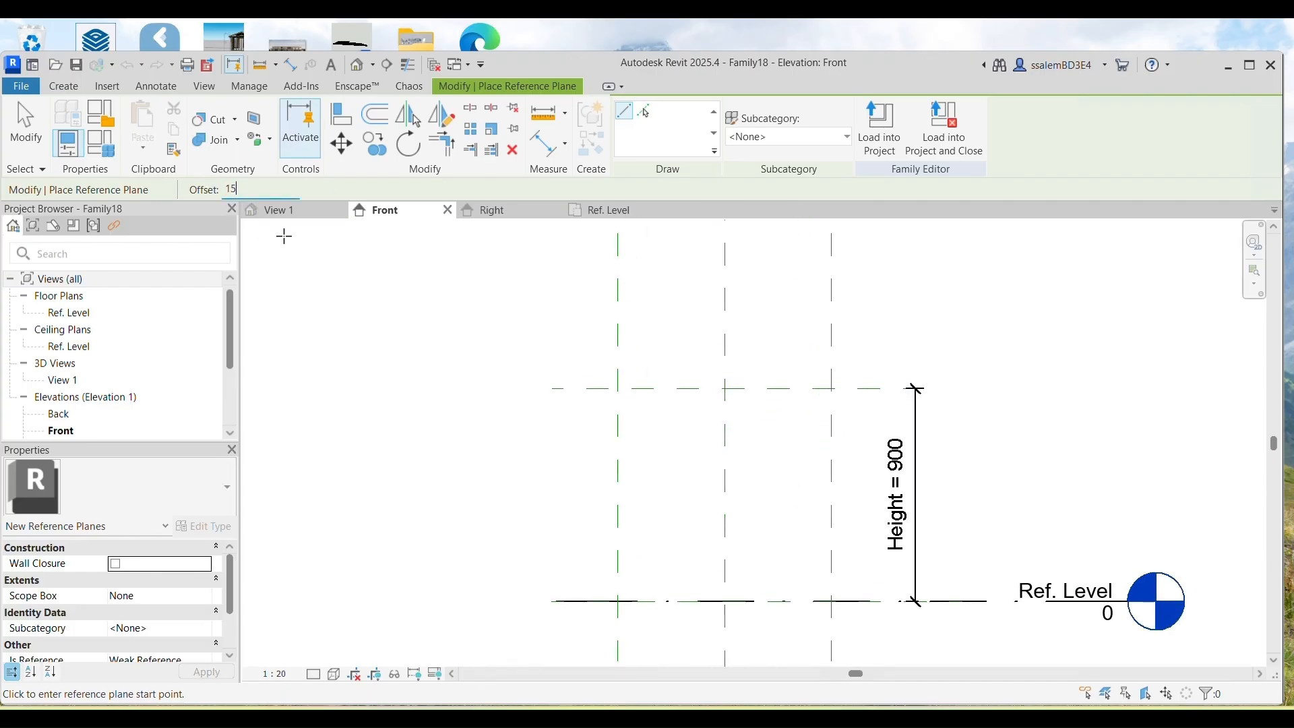
# Step: Pick the left, top and right planes and the Ref. Level line to add reference planes offset 15
pyautogui.click(647, 111)
pyautogui.scroll(4, 633, 485)
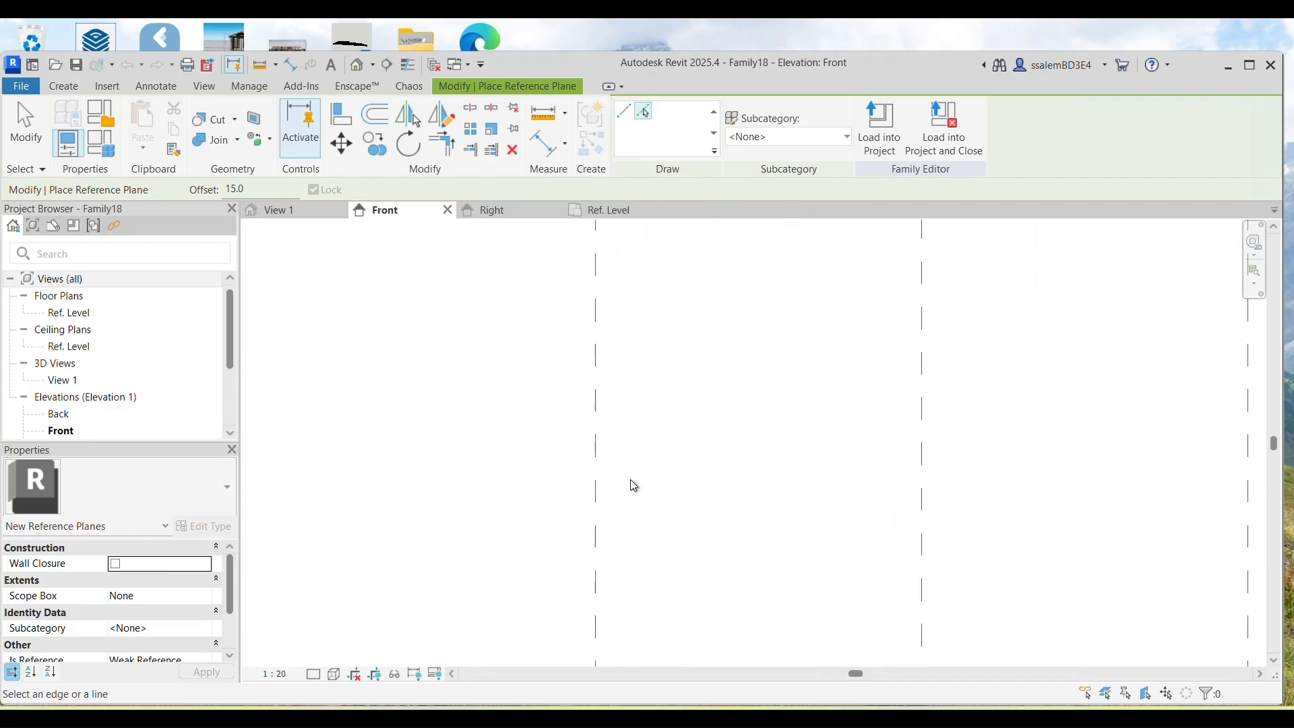
pyautogui.click(601, 477)
pyautogui.scroll(-2, 601, 477)
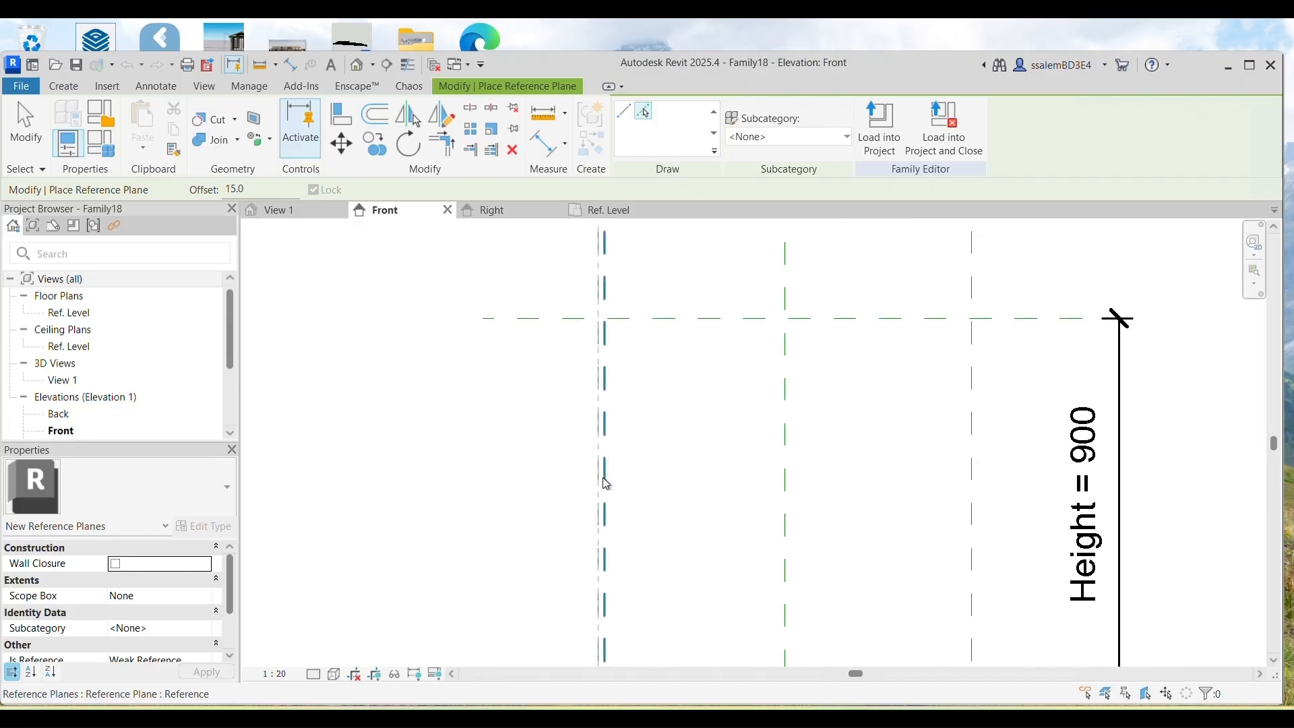
pyautogui.click(641, 327)
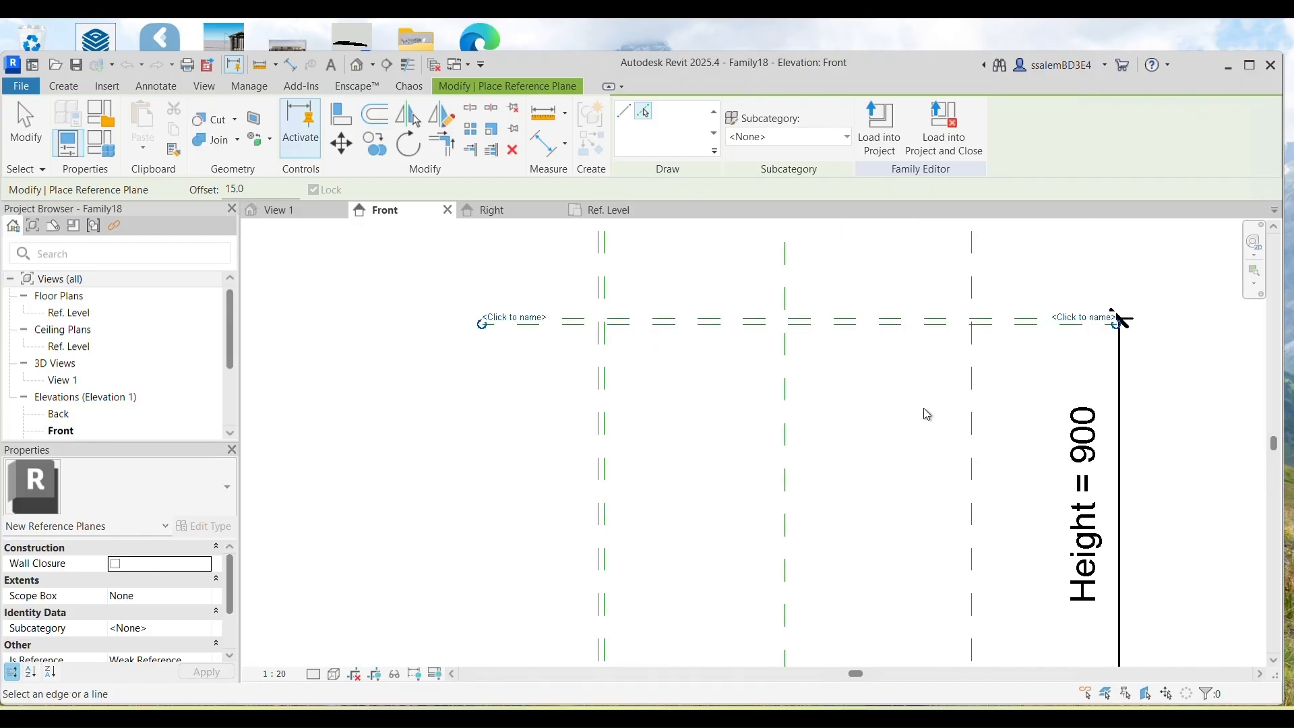
pyautogui.click(969, 441)
pyautogui.scroll(-3, 966, 441)
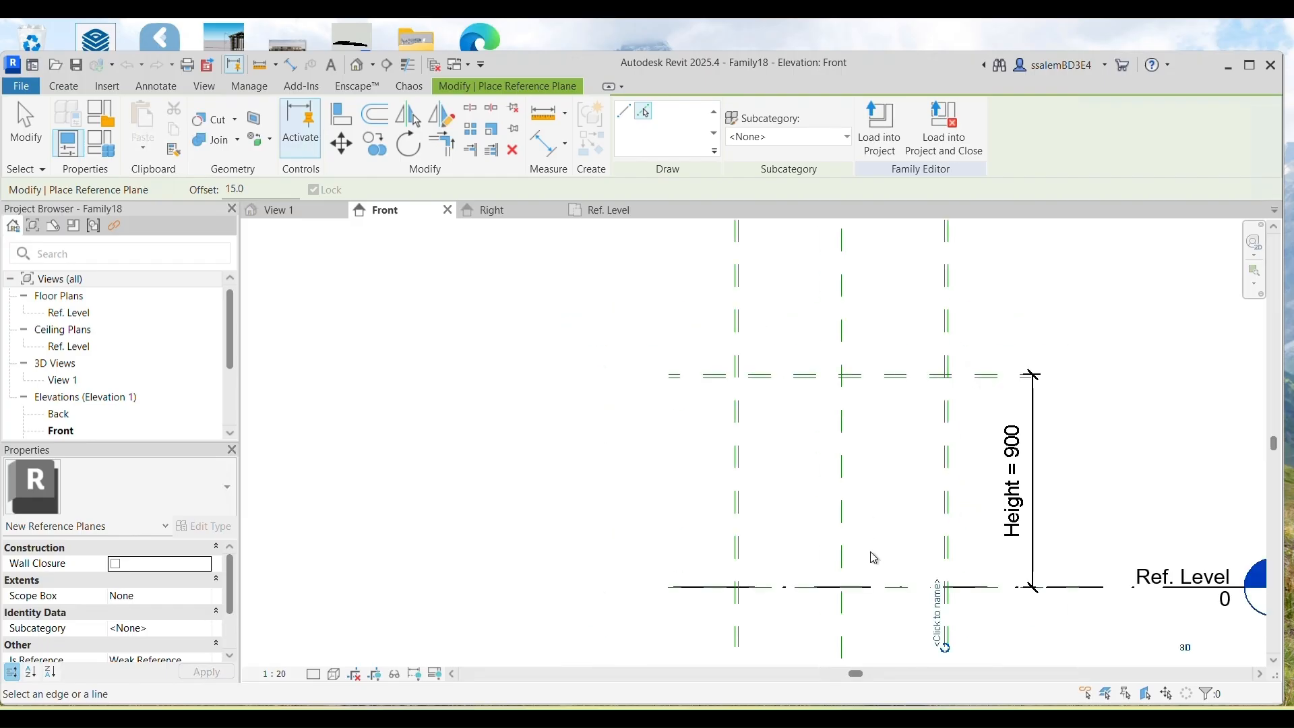
pyautogui.scroll(2, 732, 591)
pyautogui.click(738, 579)
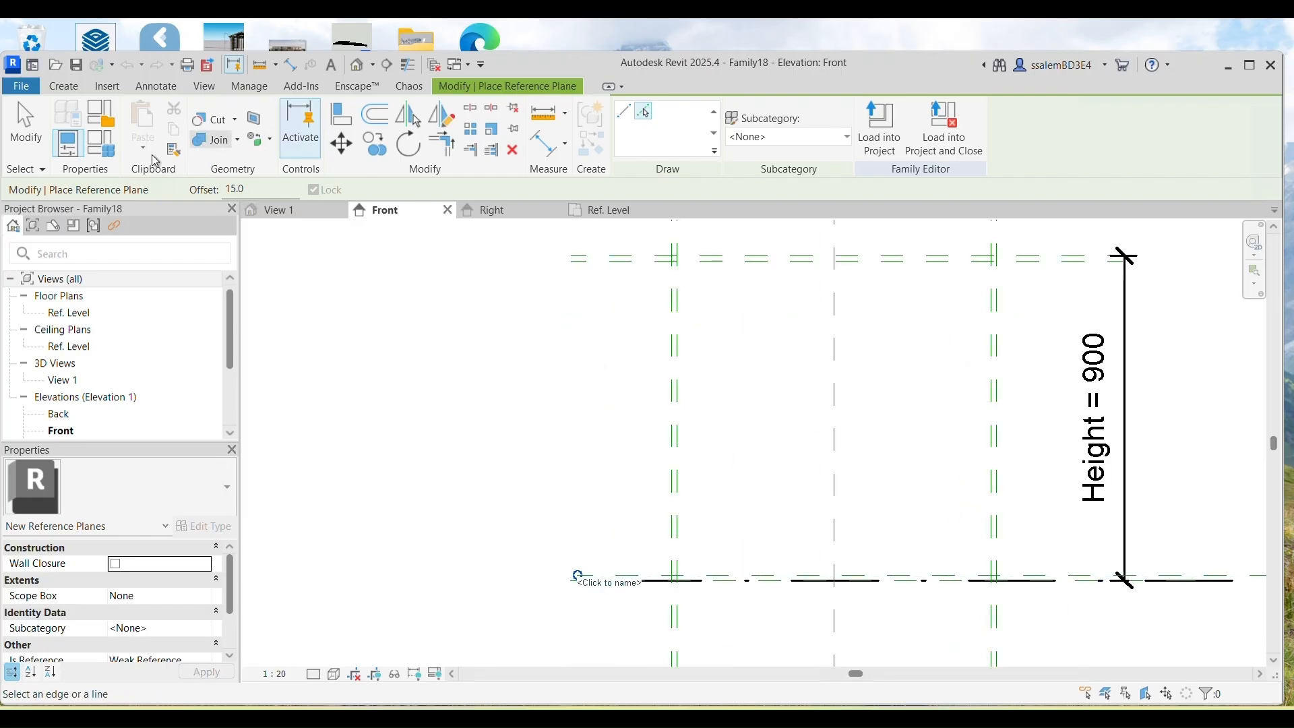
pyautogui.press('i')
pyautogui.moveTo(624, 366); pyautogui.dragTo(618, 517, button='middle')
# Step: Place aligned 15 dimensions across the top, left, bottom and right reference plane pairs
pyautogui.click(631, 409)
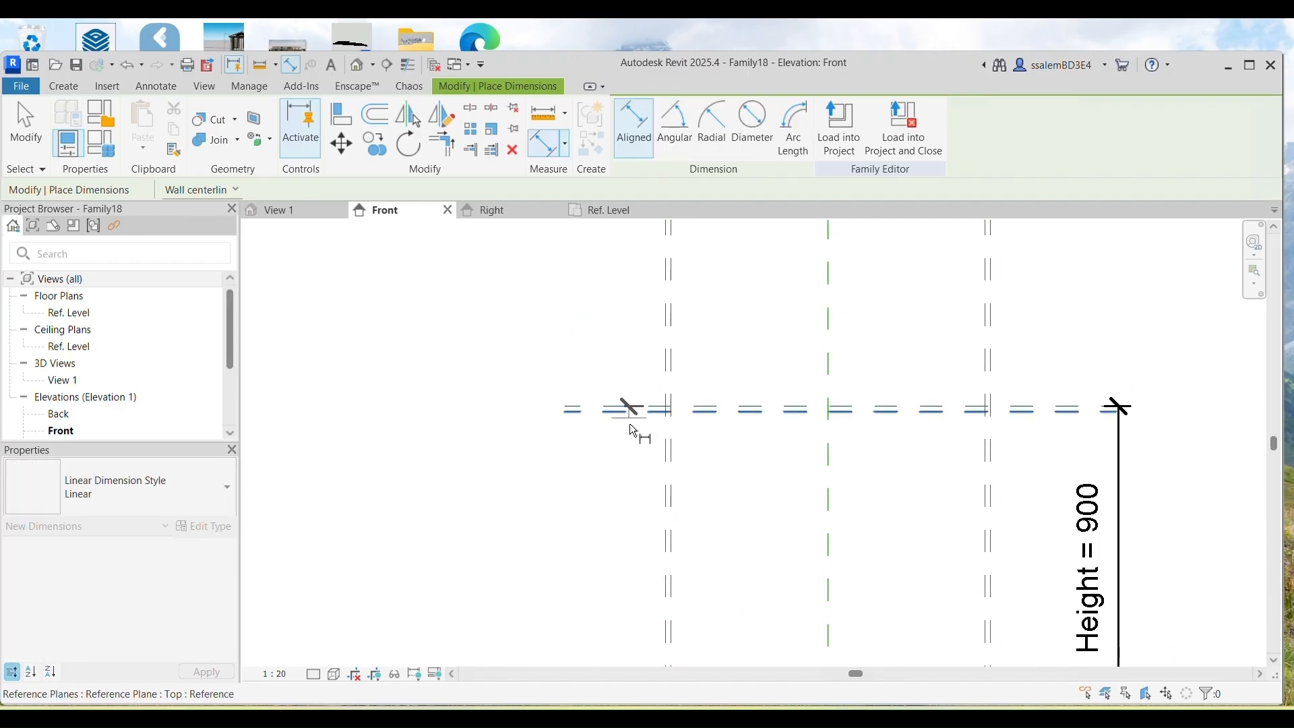
pyautogui.click(625, 461)
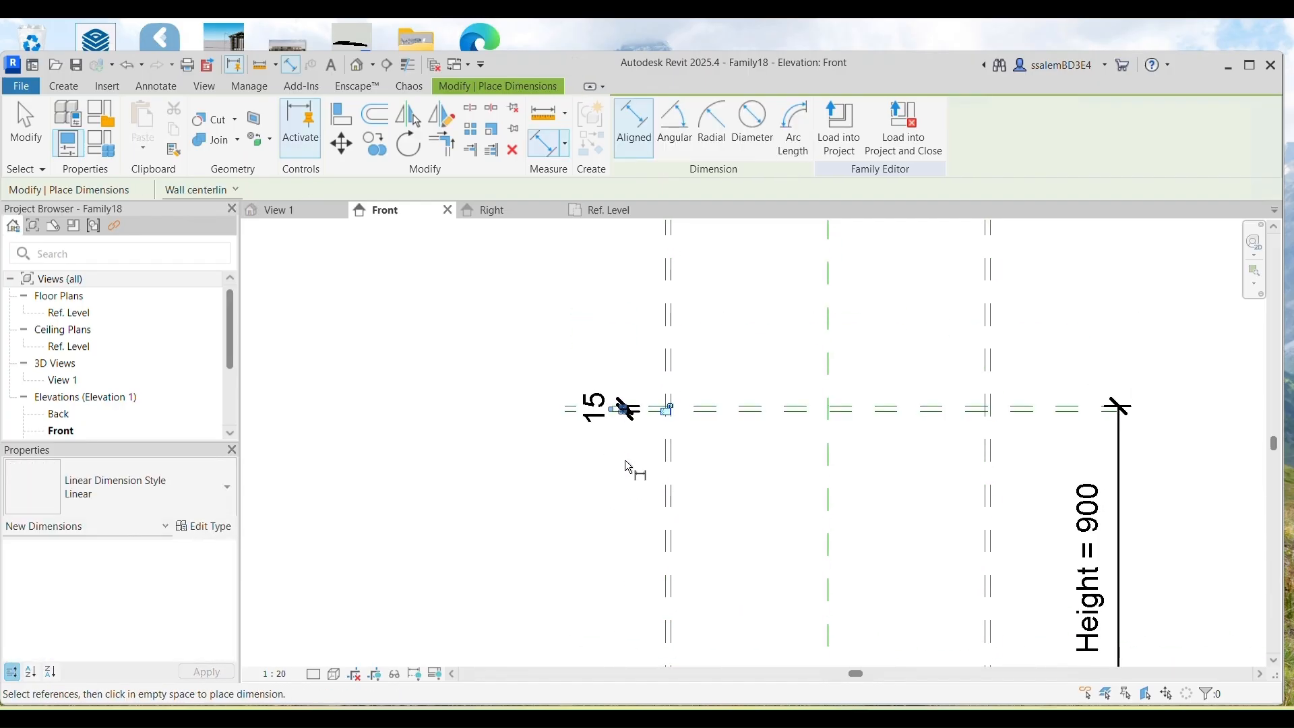
pyautogui.click(667, 368)
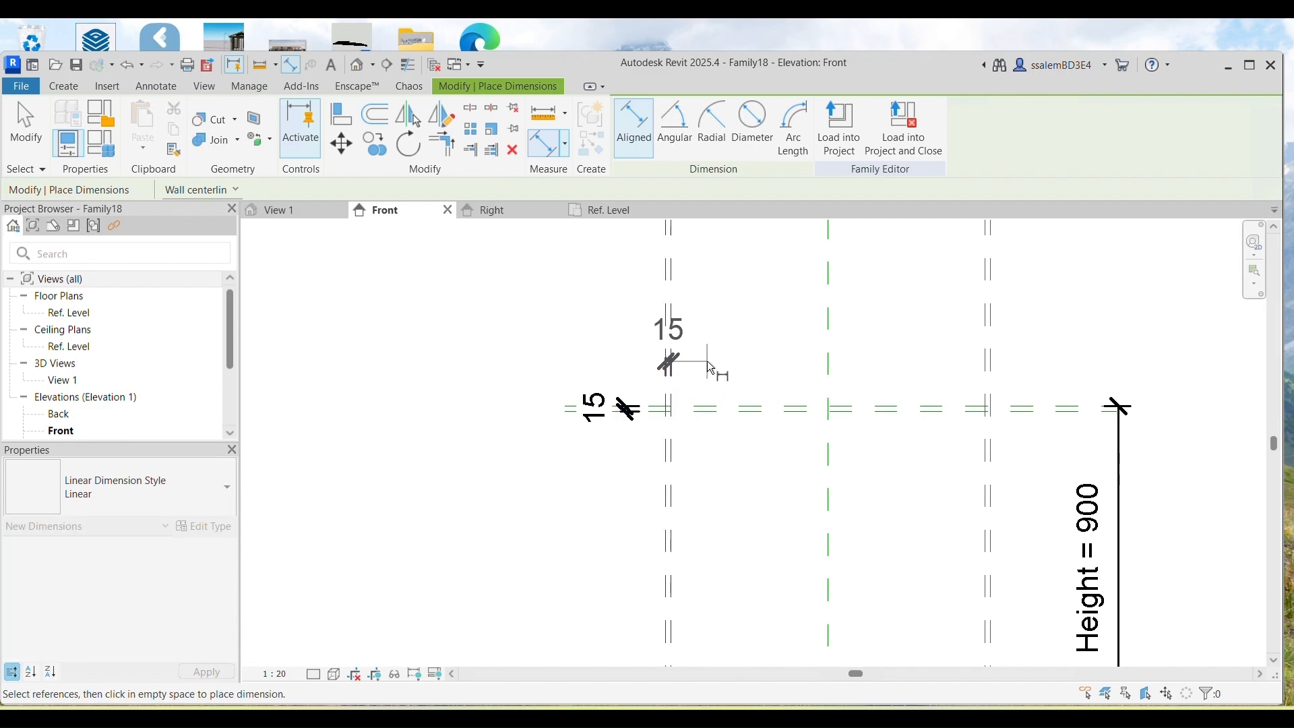
pyautogui.scroll(-2, 714, 370)
pyautogui.scroll(2, 670, 579)
pyautogui.click(669, 563)
pyautogui.click(633, 570)
pyautogui.scroll(-2, 632, 571)
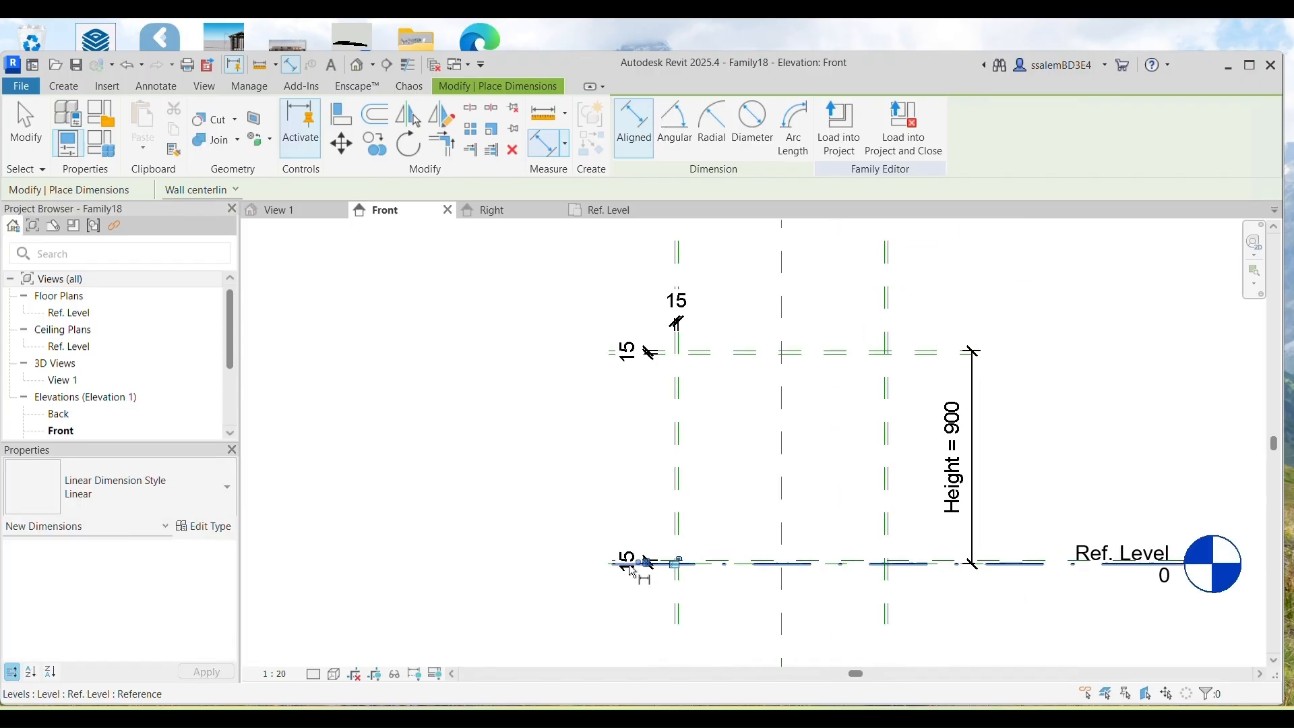
pyautogui.click(892, 326)
pyautogui.click(881, 324)
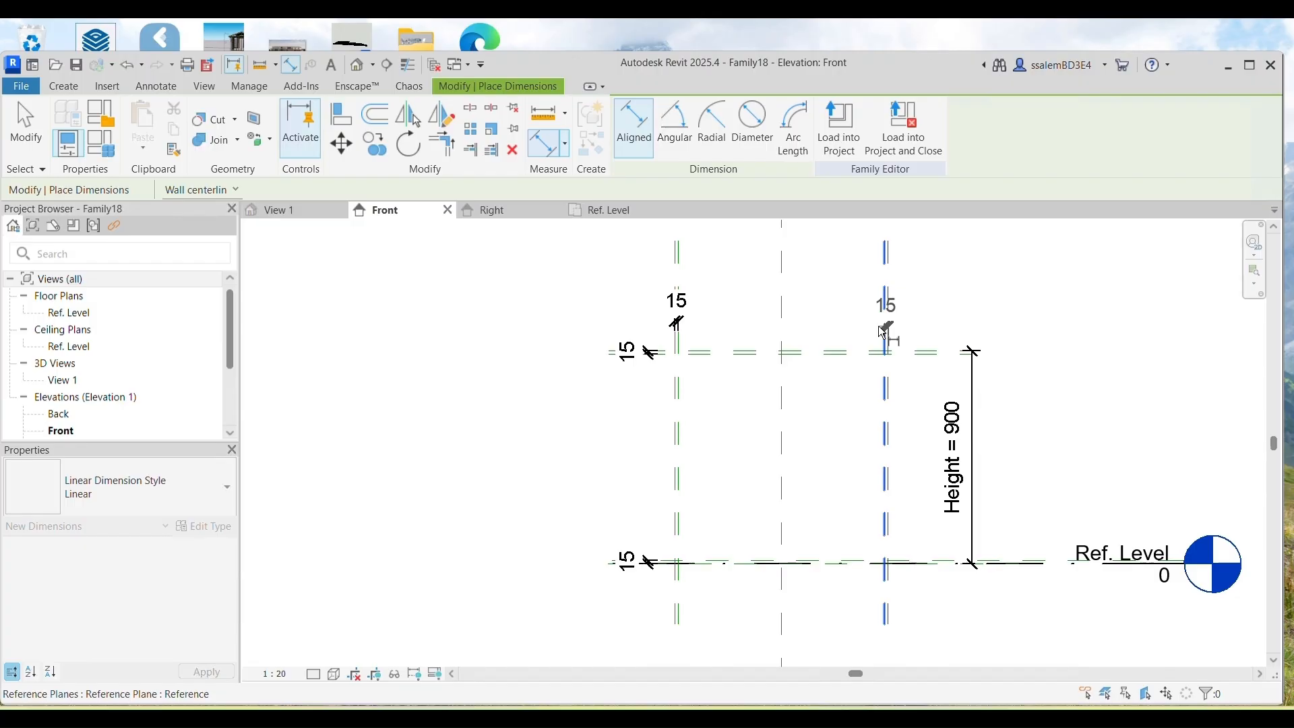
pyautogui.click(859, 328)
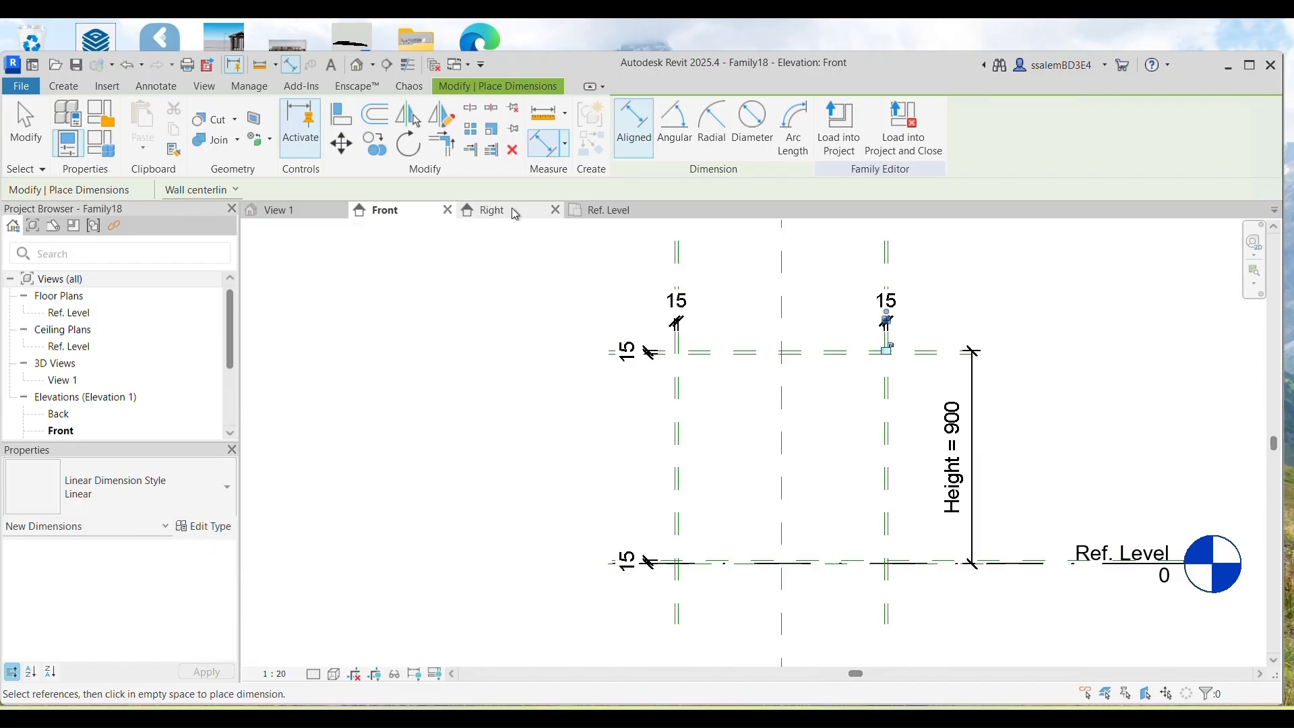
pyautogui.press('Escape')
pyautogui.press('Escape')
pyautogui.click(677, 300)
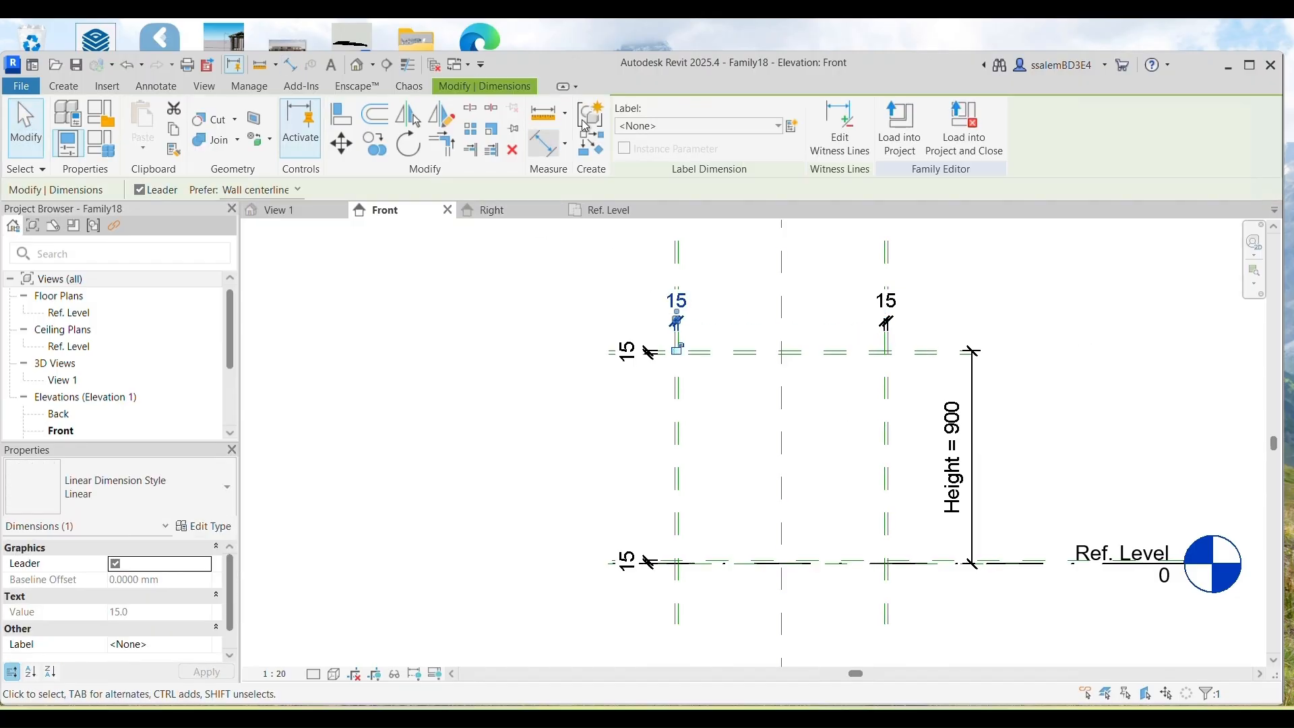
# Step: Create the Frame Thickness type parameter and apply it as the label on all four 15 dimensions
pyautogui.click(792, 126)
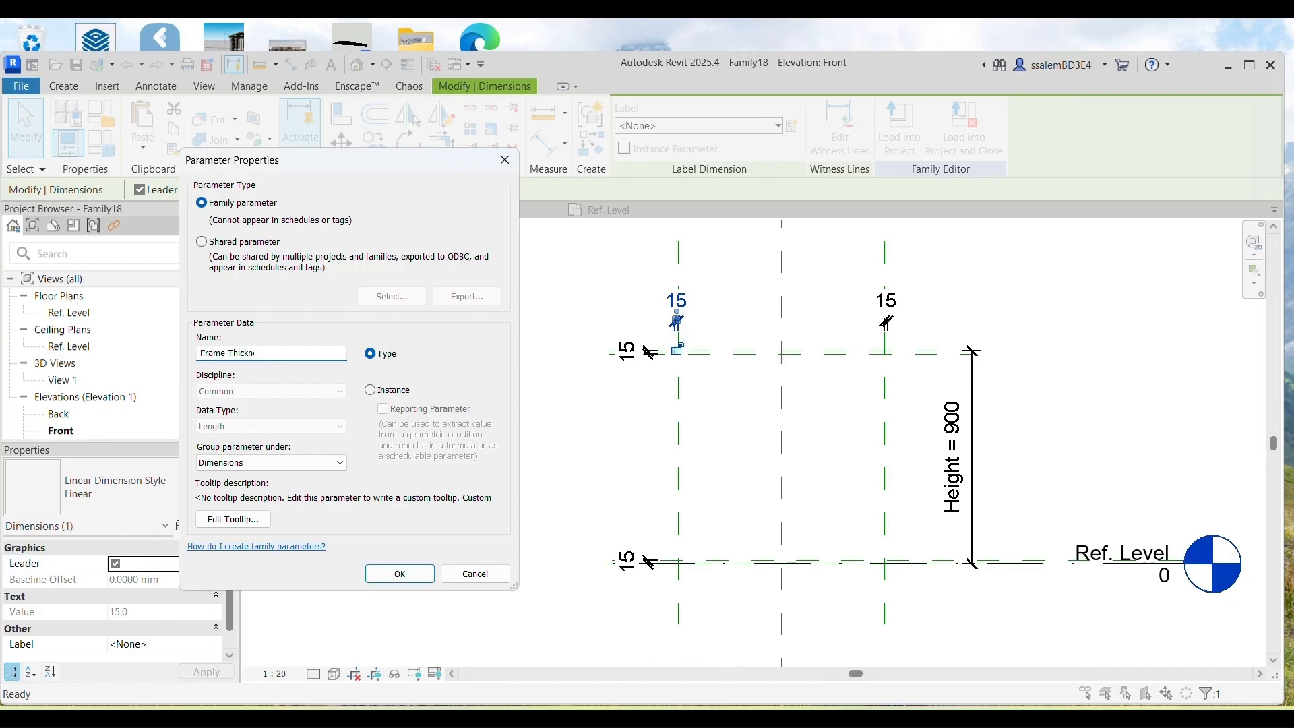
pyautogui.click(400, 574)
pyautogui.click(575, 468)
pyautogui.click(632, 360)
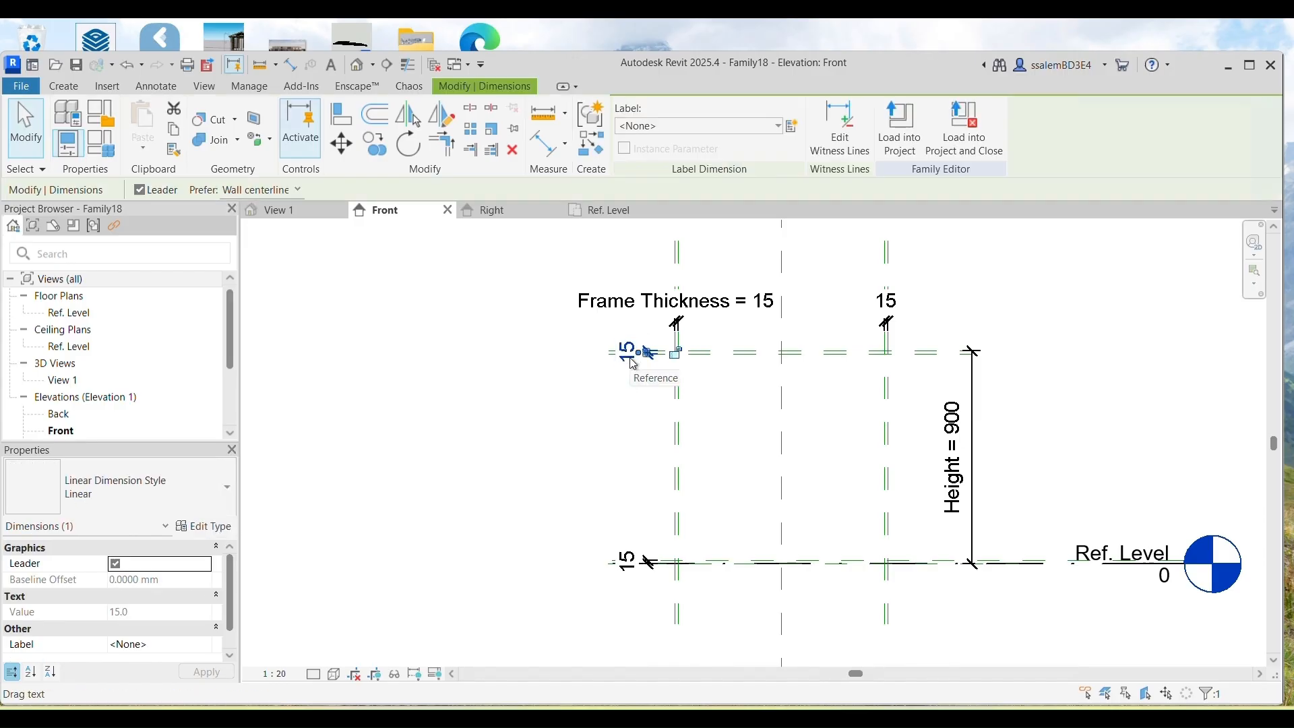
pyautogui.keyDown('ctrl'); pyautogui.click(627, 560); pyautogui.keyUp('ctrl')
pyautogui.keyDown('ctrl'); pyautogui.click(887, 299); pyautogui.keyUp('ctrl')
pyautogui.click(697, 126)
pyautogui.click(674, 215)
pyautogui.click(458, 418)
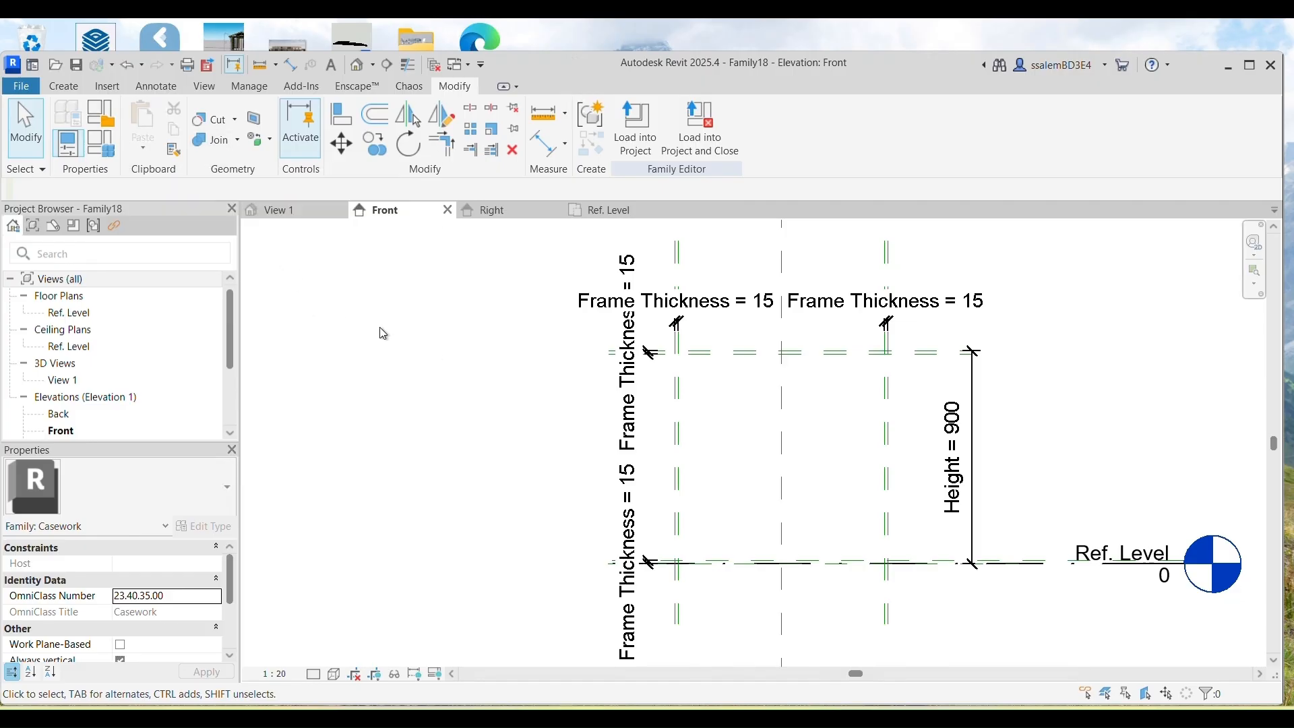
# Step: Start a new extrusion and trace the offset planes, top plane and Ref. Level line into its sketch
pyautogui.click(65, 86)
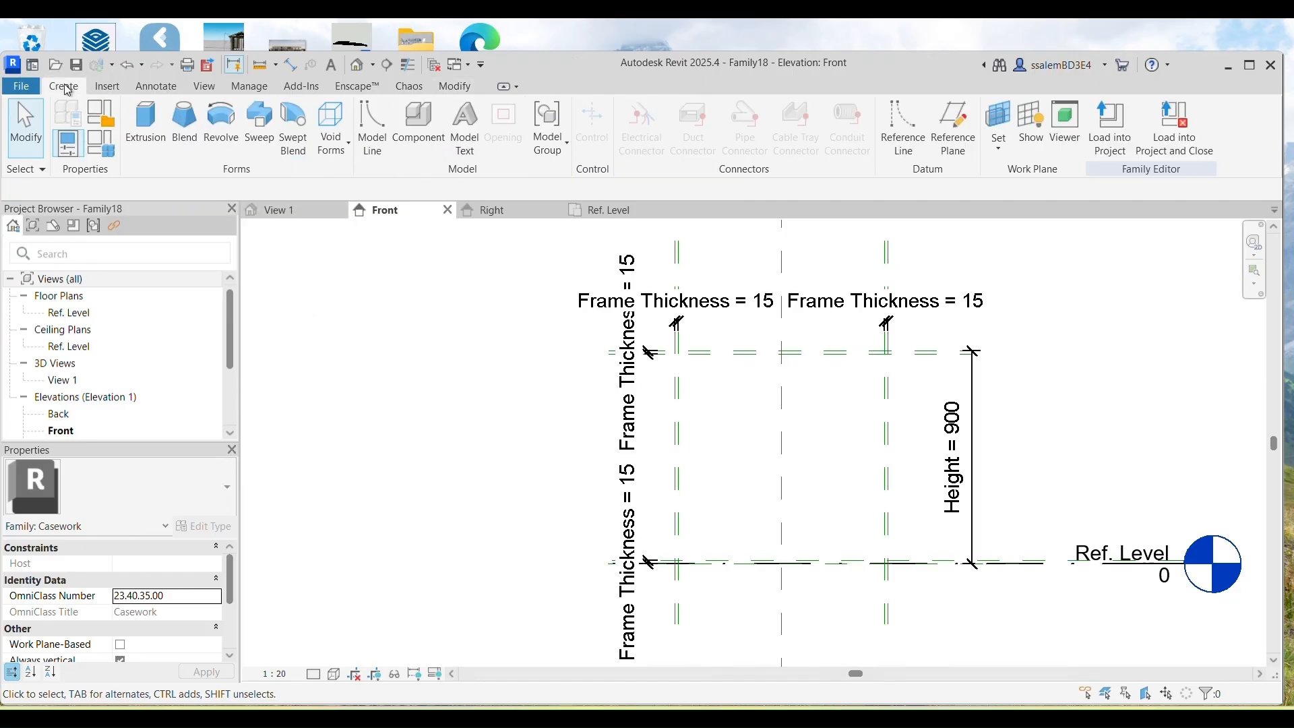
pyautogui.click(146, 125)
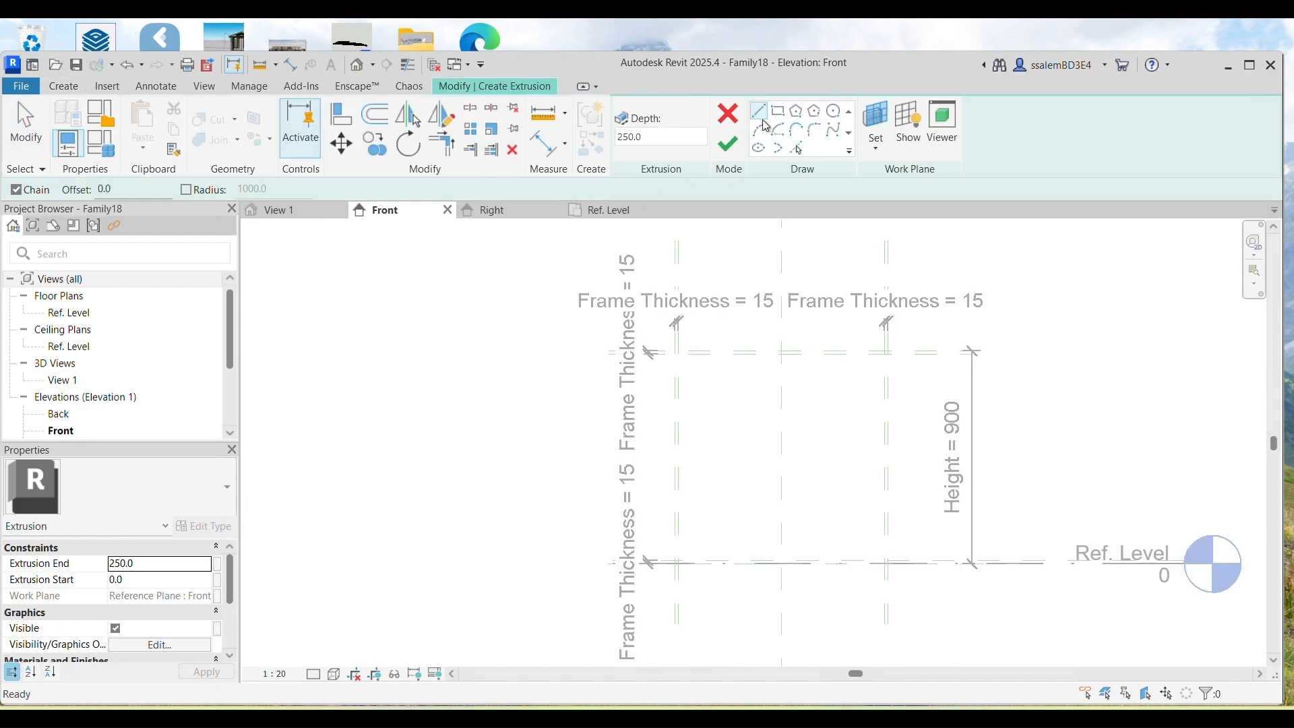
pyautogui.click(797, 151)
pyautogui.scroll(4, 707, 441)
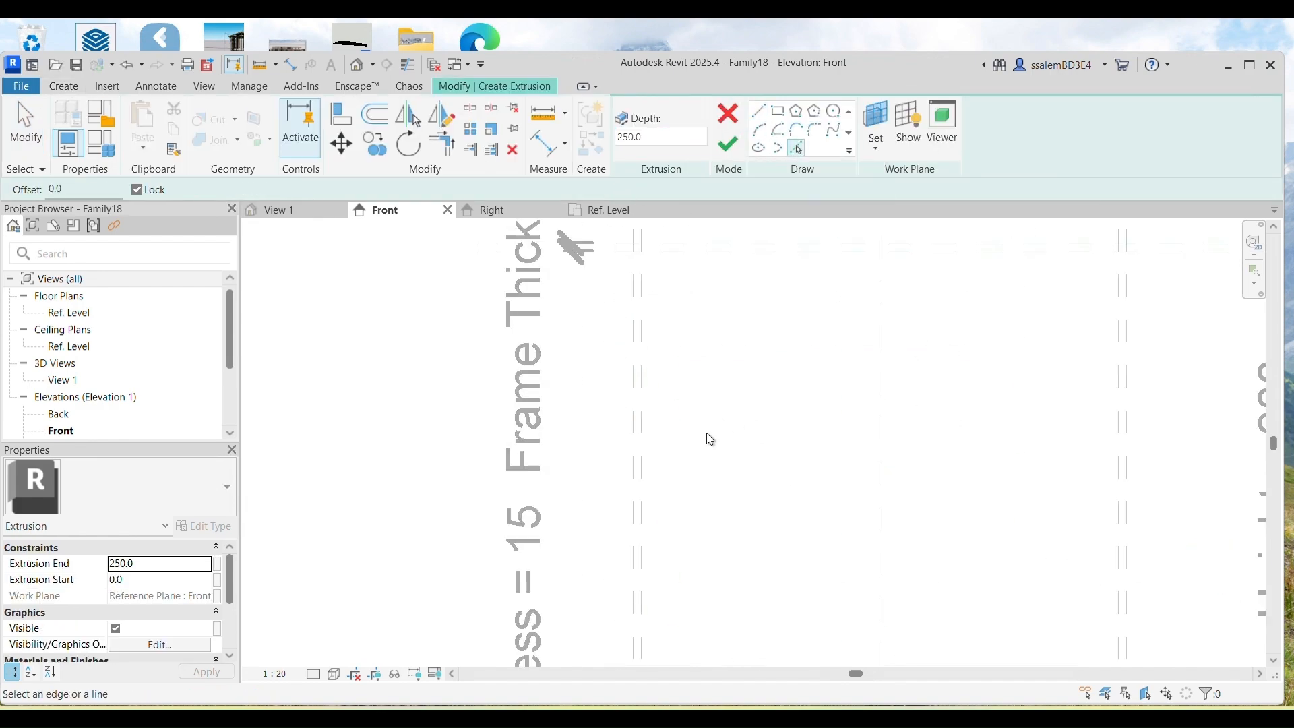
pyautogui.click(632, 462)
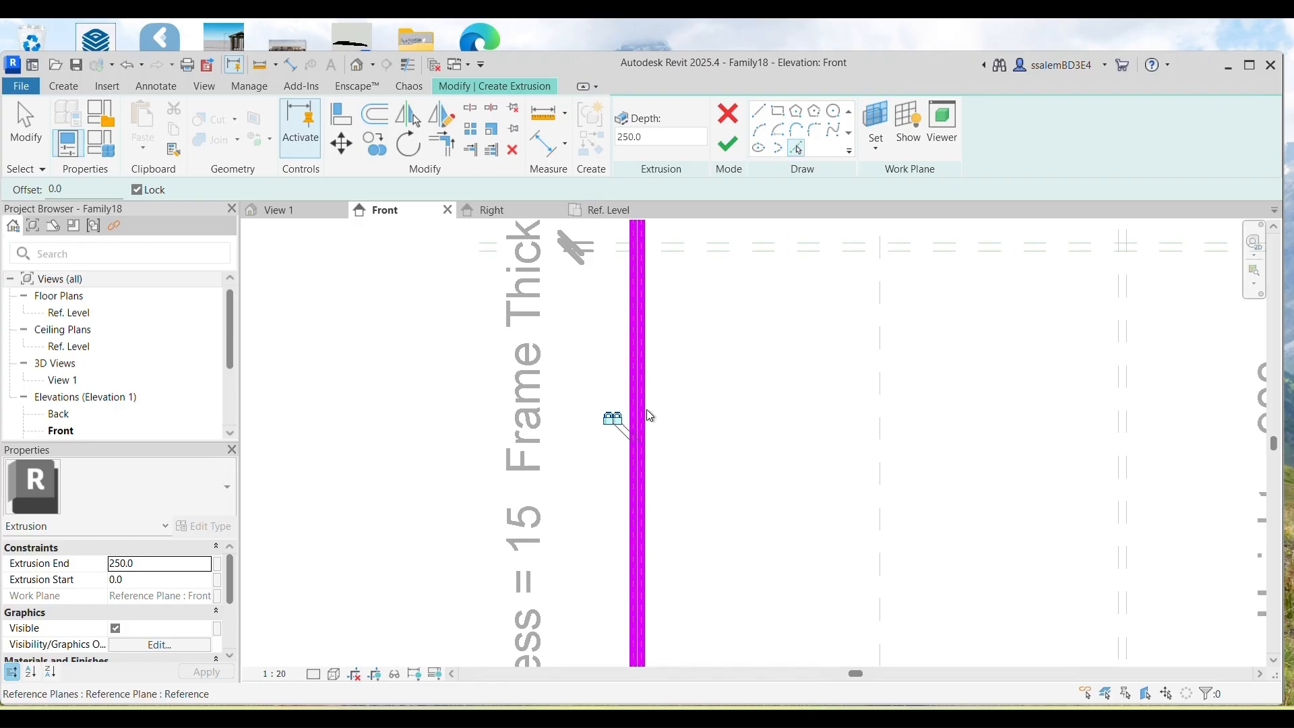
pyautogui.click(695, 244)
pyautogui.scroll(-3, 688, 296)
pyautogui.click(942, 322)
pyautogui.click(874, 557)
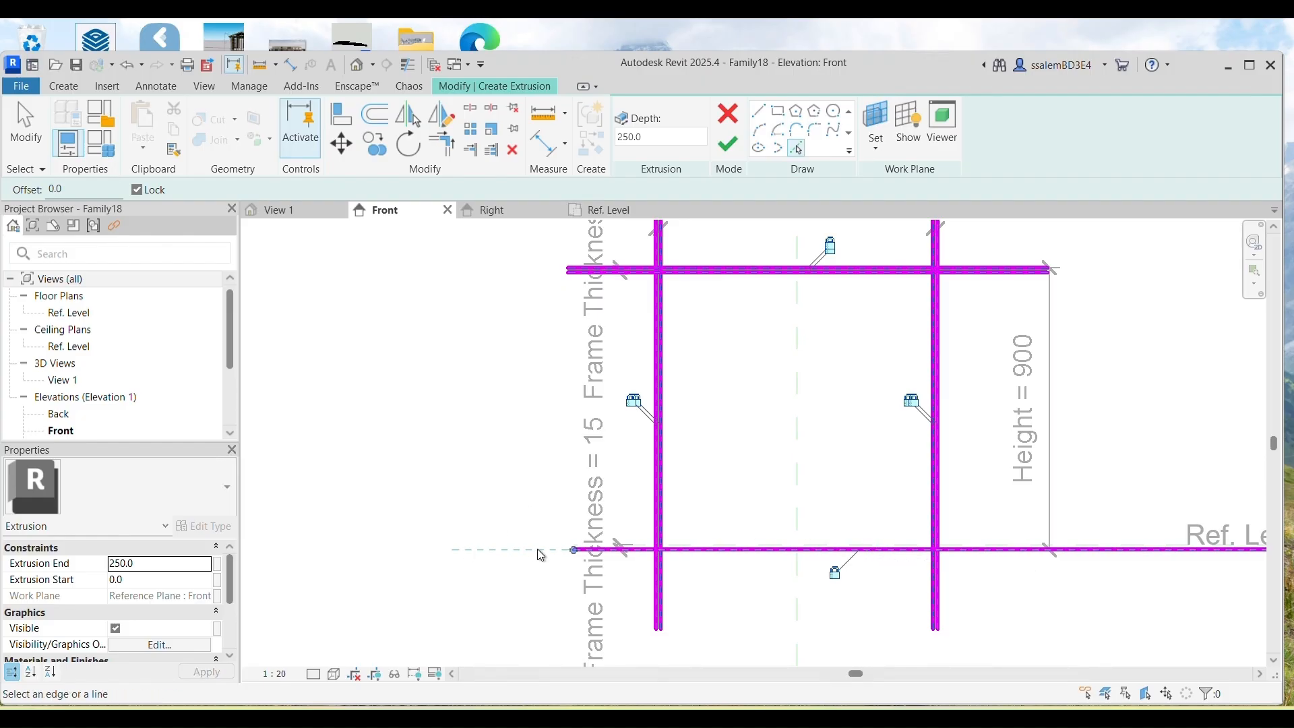
pyautogui.click(129, 69)
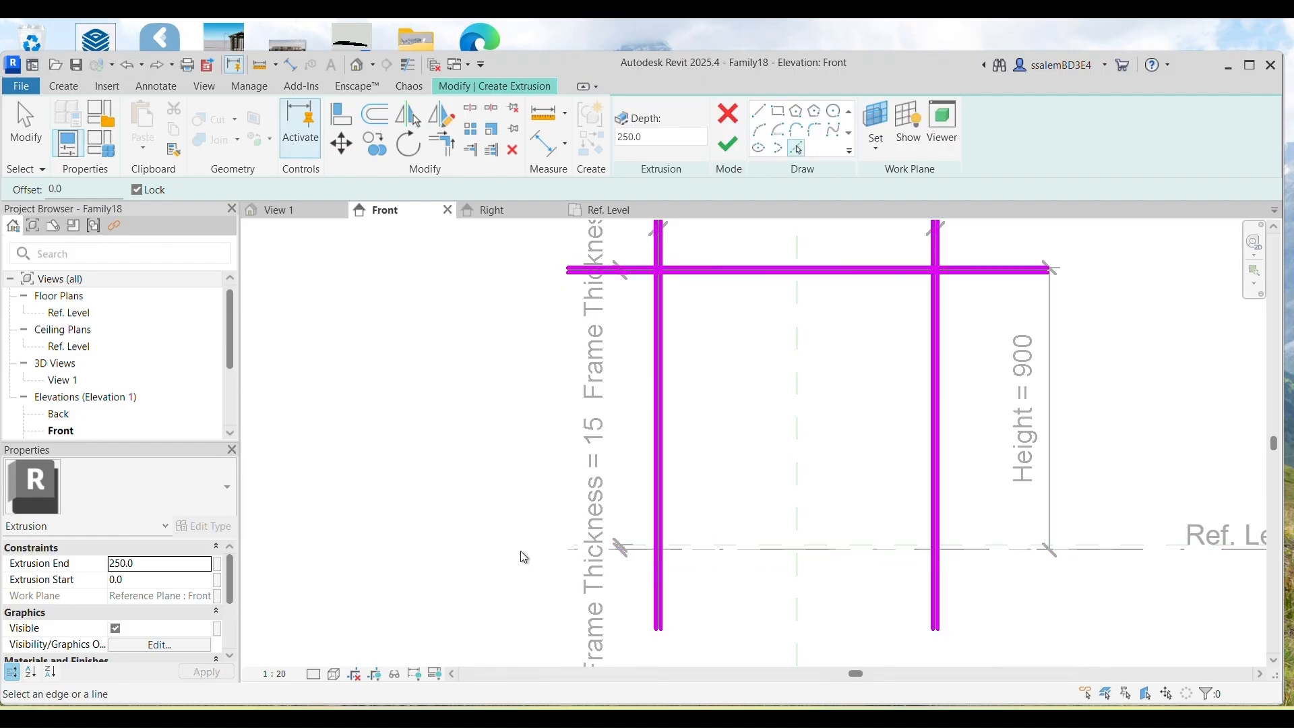
pyautogui.click(1169, 549)
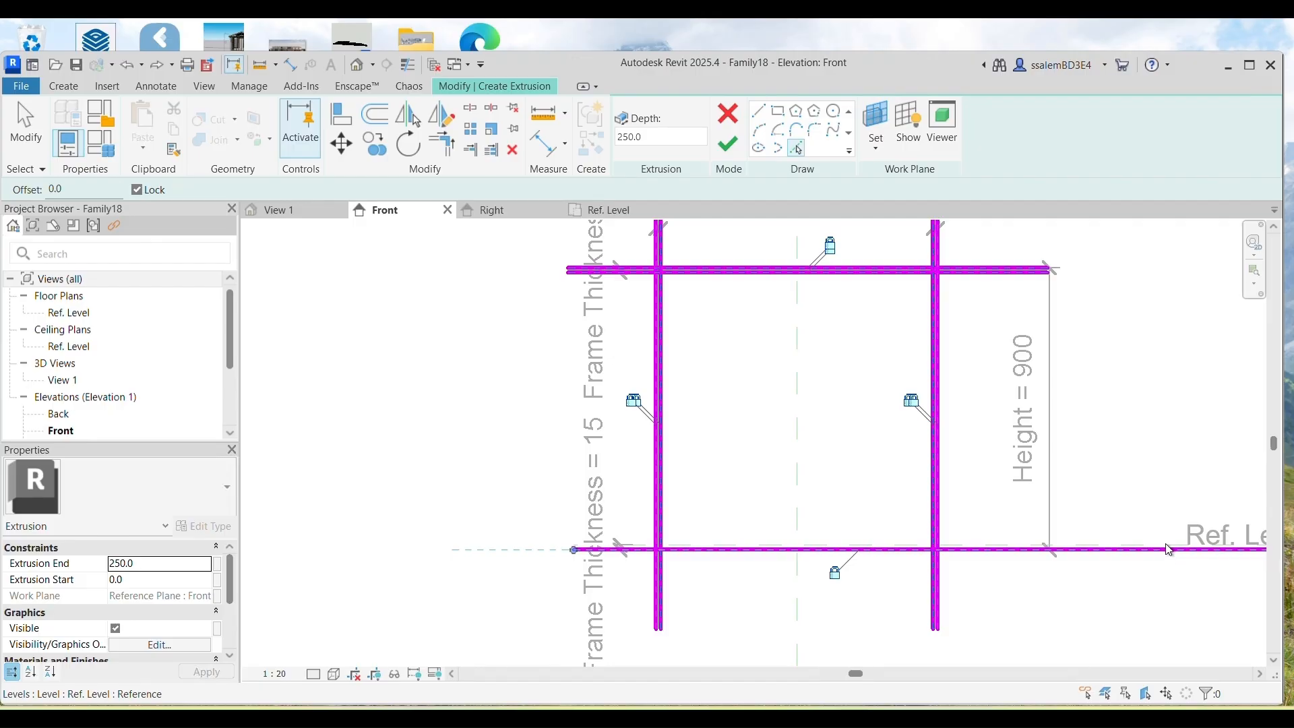
pyautogui.click(1152, 544)
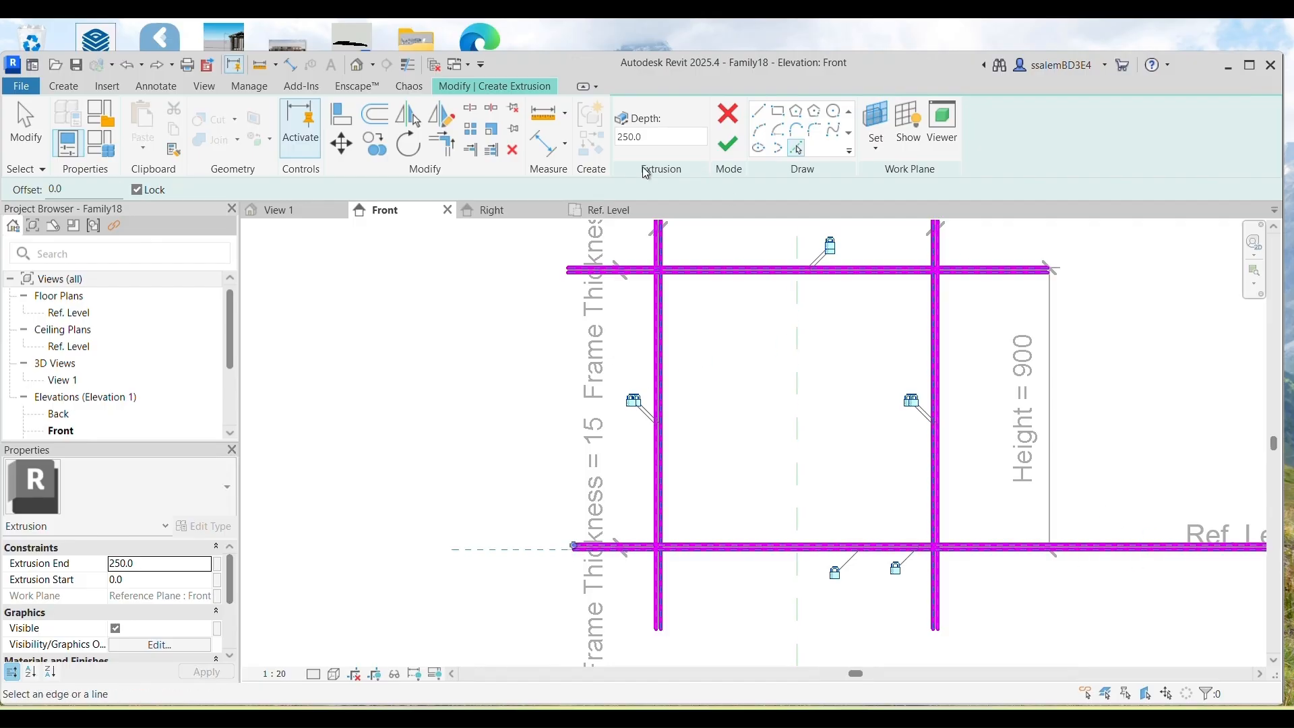
# Step: Trim the sketch lines into bottom-right, top-right, top-left and bottom-left corners
pyautogui.click(456, 140)
pyautogui.click(923, 546)
pyautogui.click(935, 534)
pyautogui.click(937, 305)
pyautogui.click(920, 273)
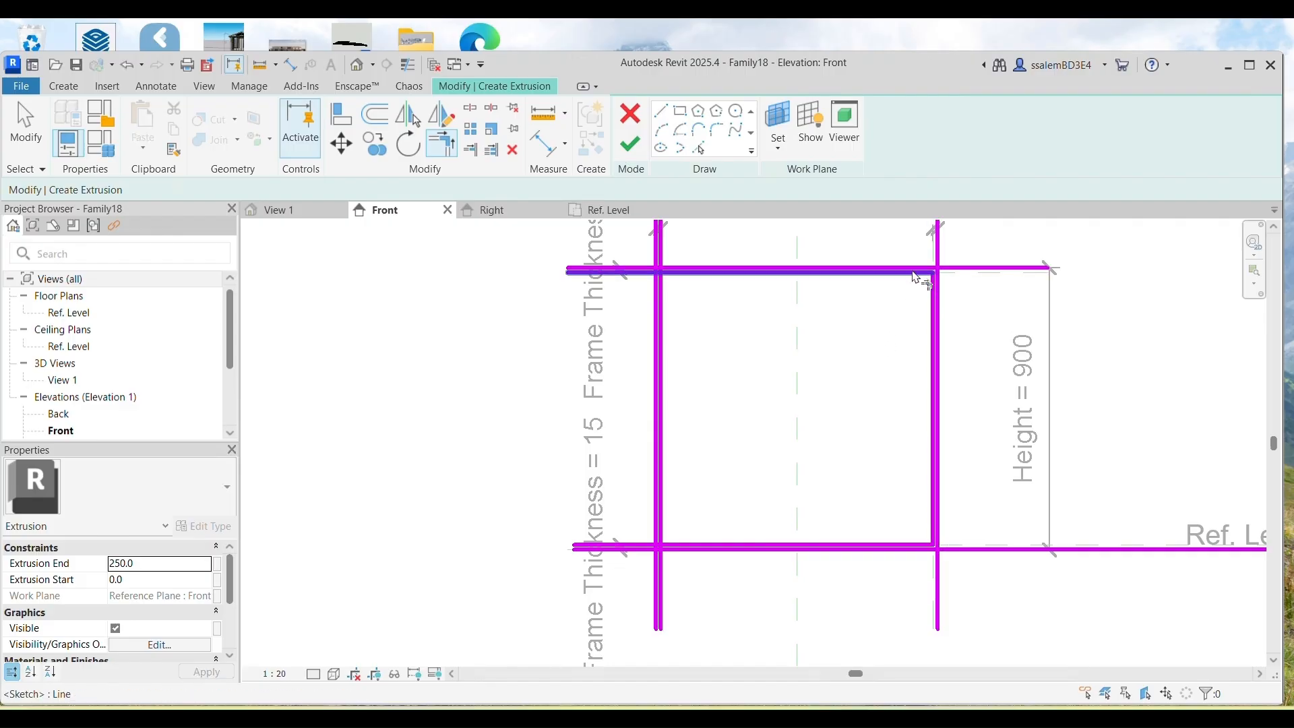
pyautogui.click(664, 294)
pyautogui.click(683, 274)
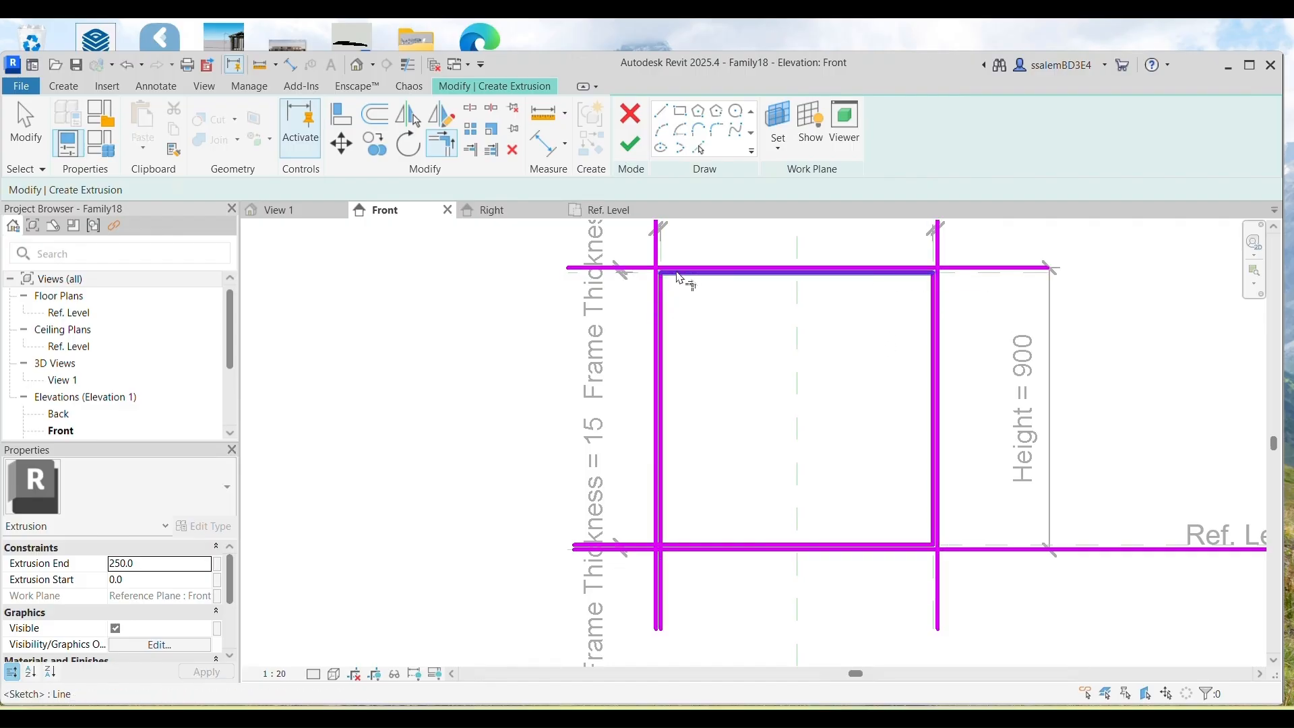
pyautogui.click(689, 545)
pyautogui.click(667, 529)
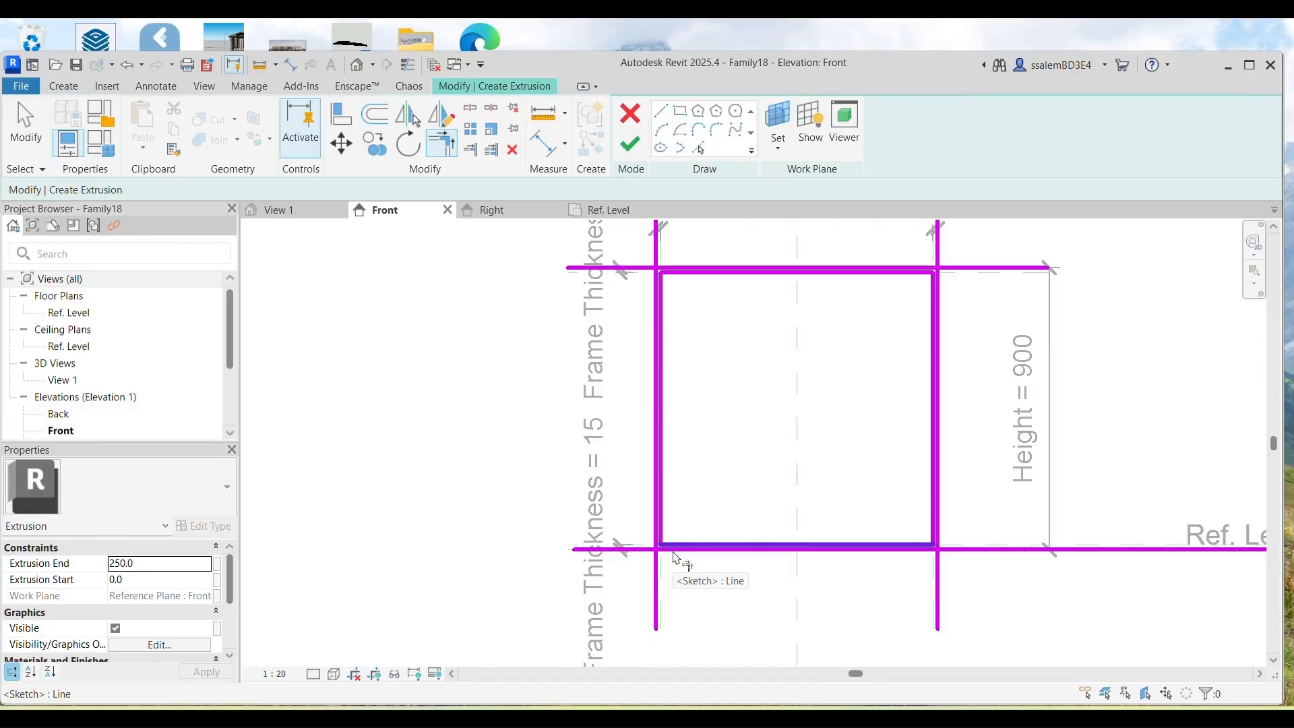
# Step: Redo the bottom corners, trim the top-right corner, and finish the frame extrusion
pyautogui.click(614, 552)
pyautogui.click(658, 536)
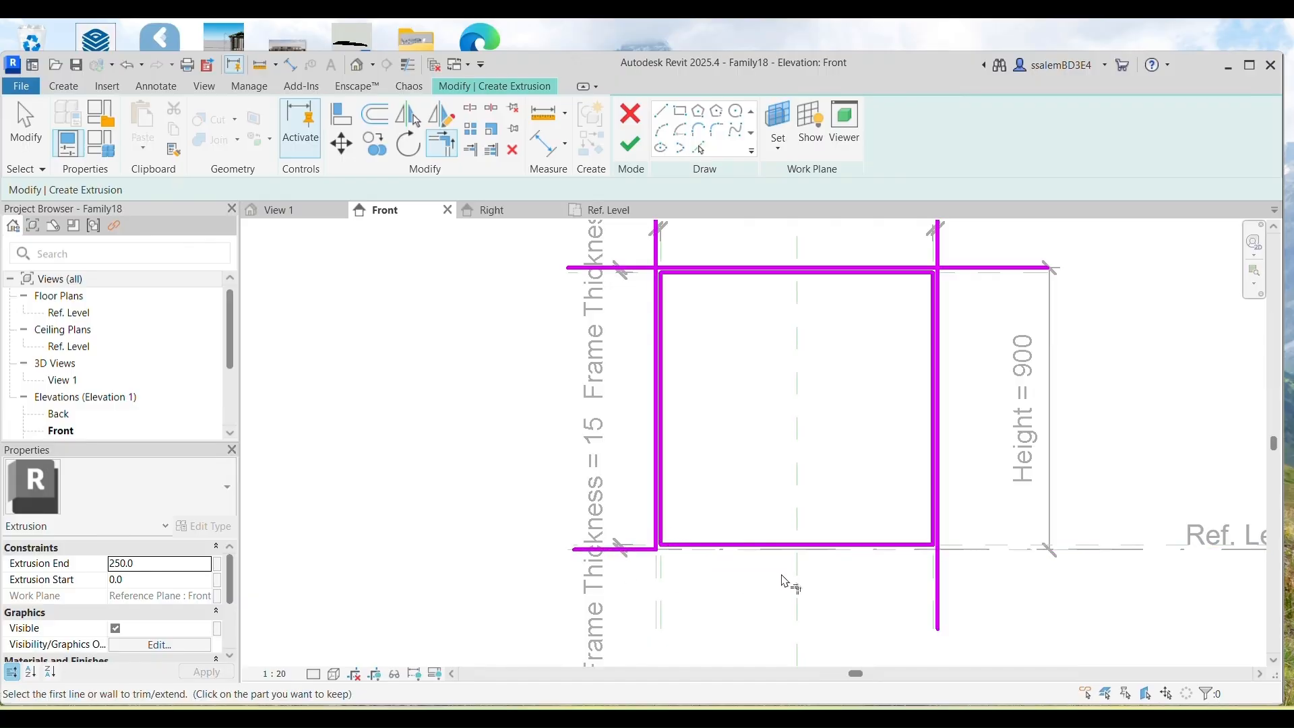
pyautogui.click(127, 69)
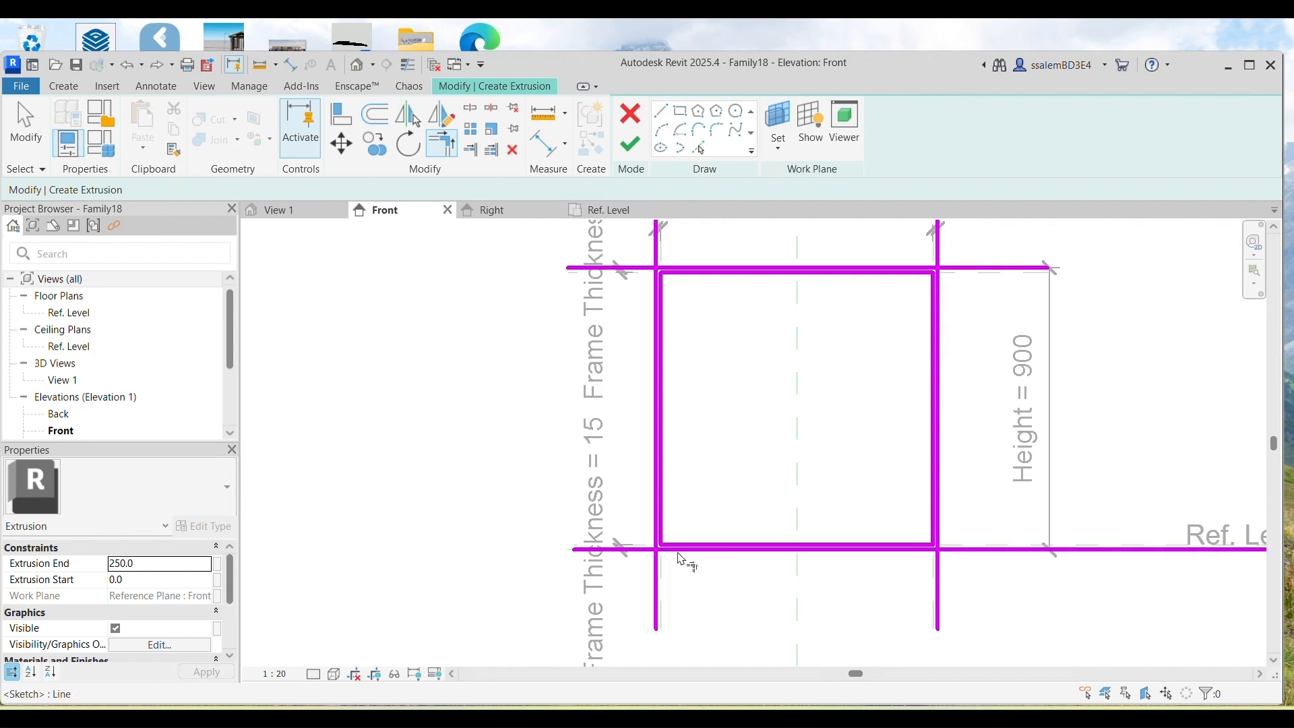
pyautogui.scroll(2, 660, 551)
pyautogui.click(649, 548)
pyautogui.click(629, 534)
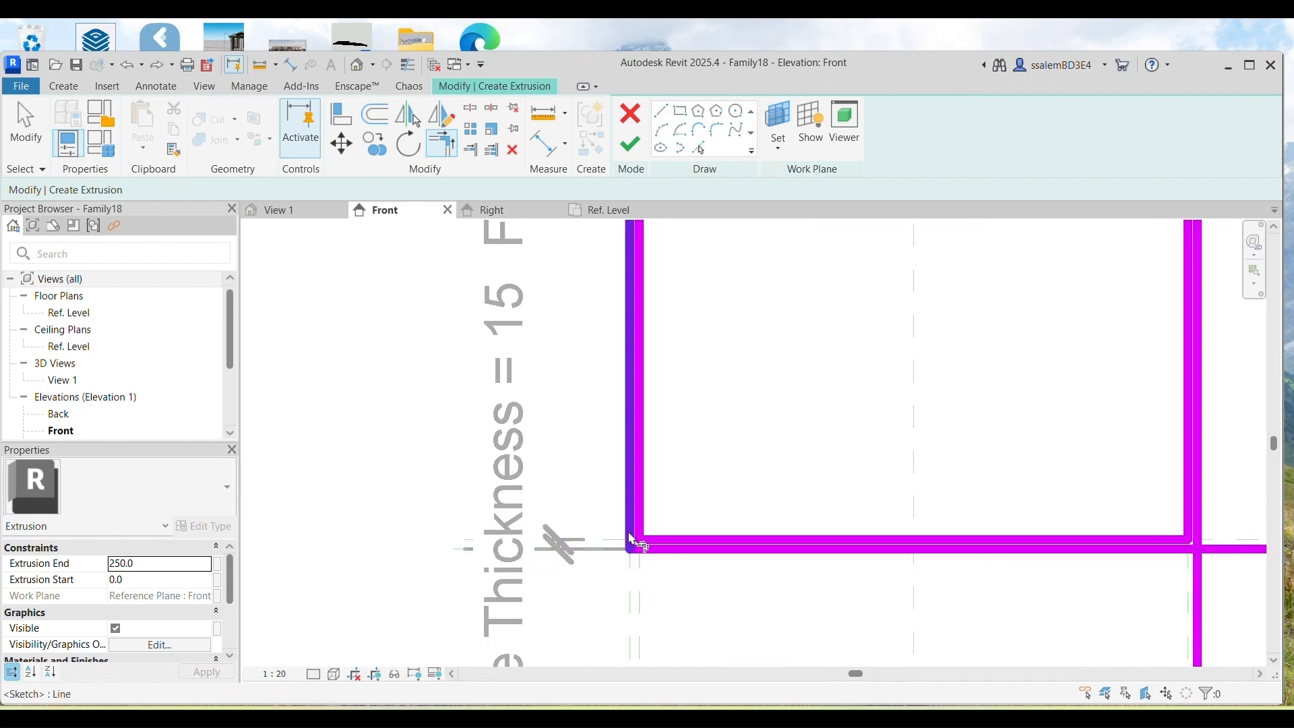
pyautogui.click(1186, 549)
pyautogui.click(1197, 533)
pyautogui.scroll(-2, 1203, 538)
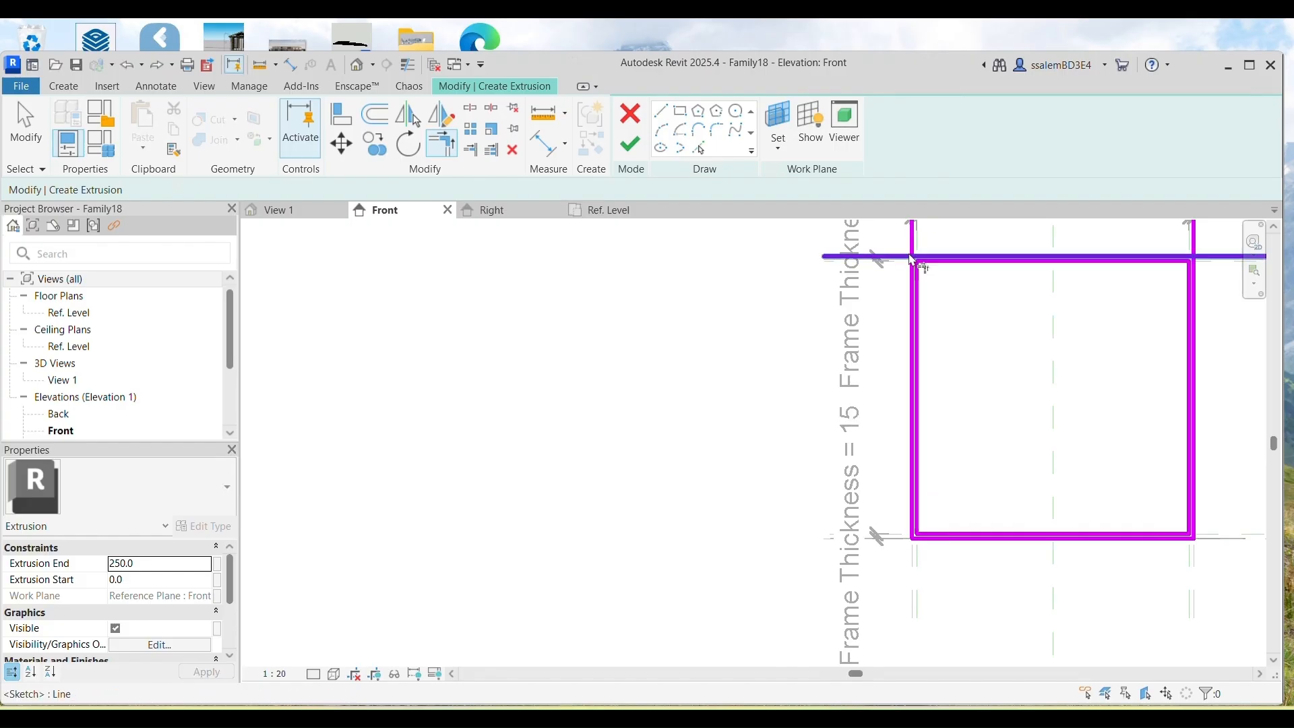
pyautogui.scroll(2, 916, 262)
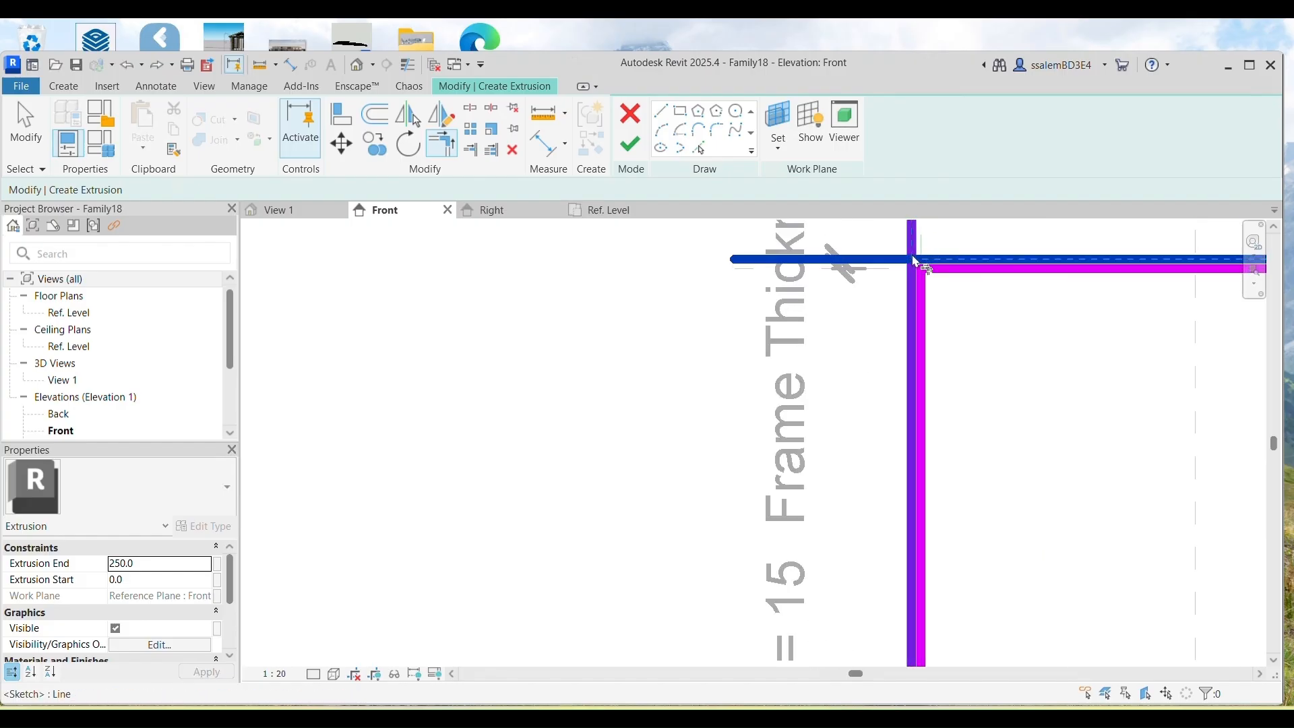
pyautogui.click(914, 290)
pyautogui.scroll(-4, 914, 289)
pyautogui.scroll(4, 1074, 276)
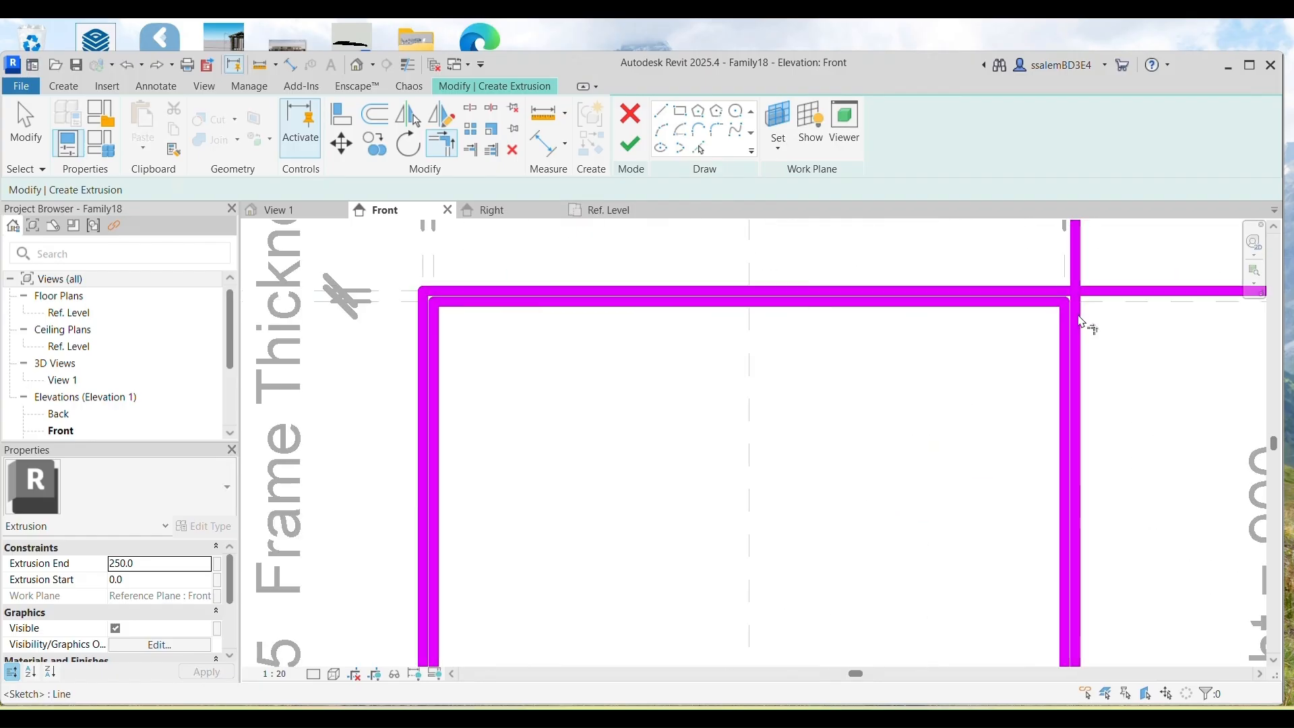
pyautogui.click(1071, 297)
pyautogui.click(630, 143)
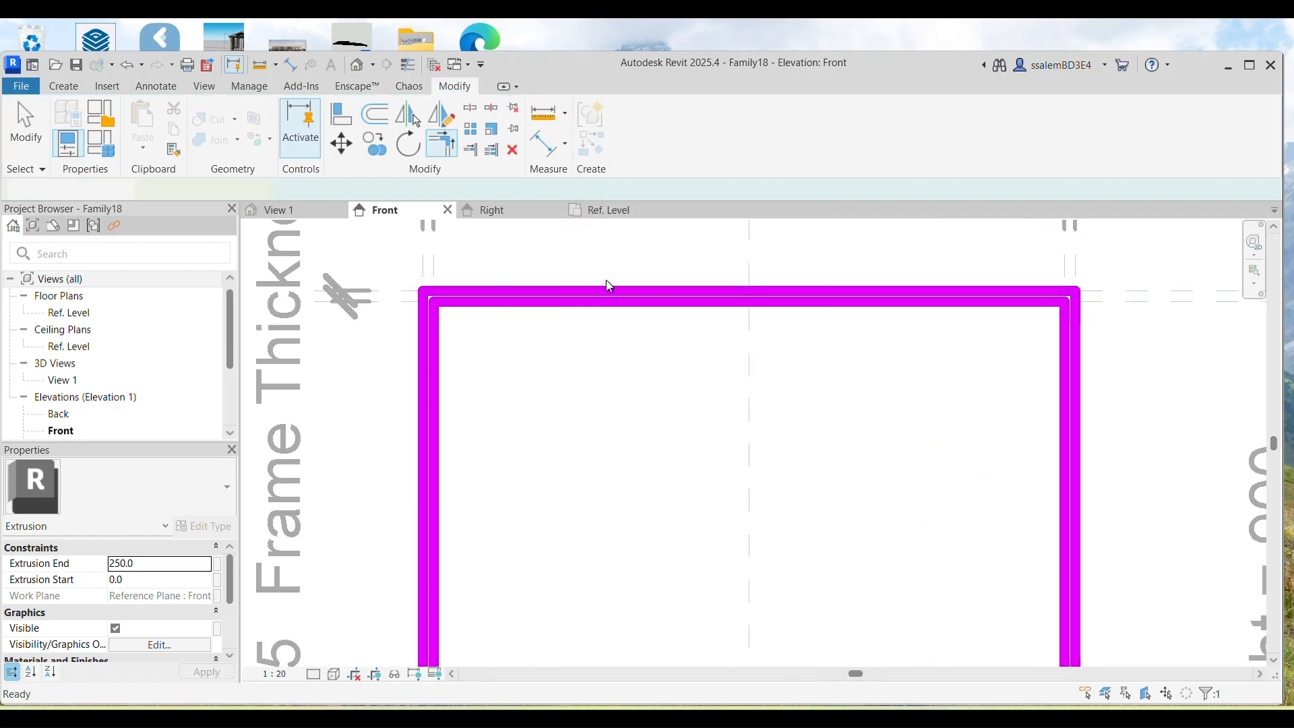
pyautogui.scroll(-3, 604, 359)
# Step: In the Right elevation, stretch the frame extrusion back to the cabinet's rear at -600
pyautogui.scroll(-2, 605, 360)
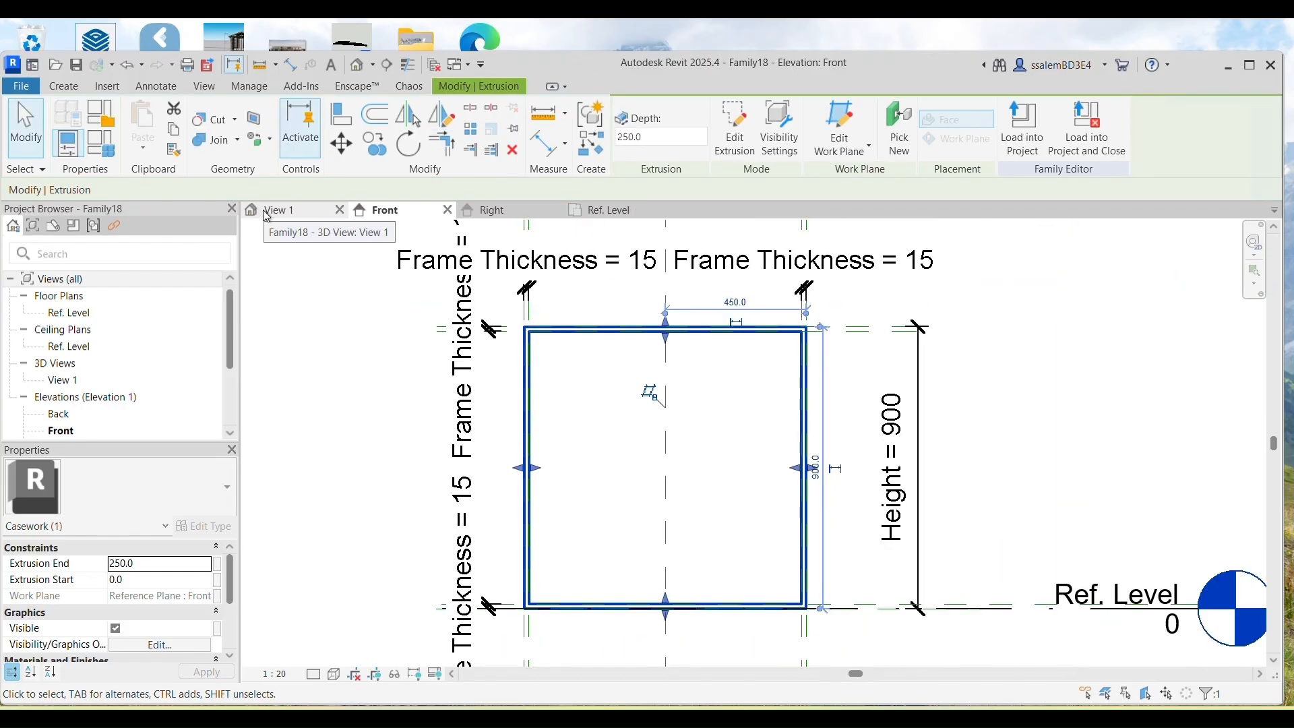
pyautogui.click(289, 210)
pyautogui.moveTo(765, 479); pyautogui.dragTo(827, 495, button='middle')
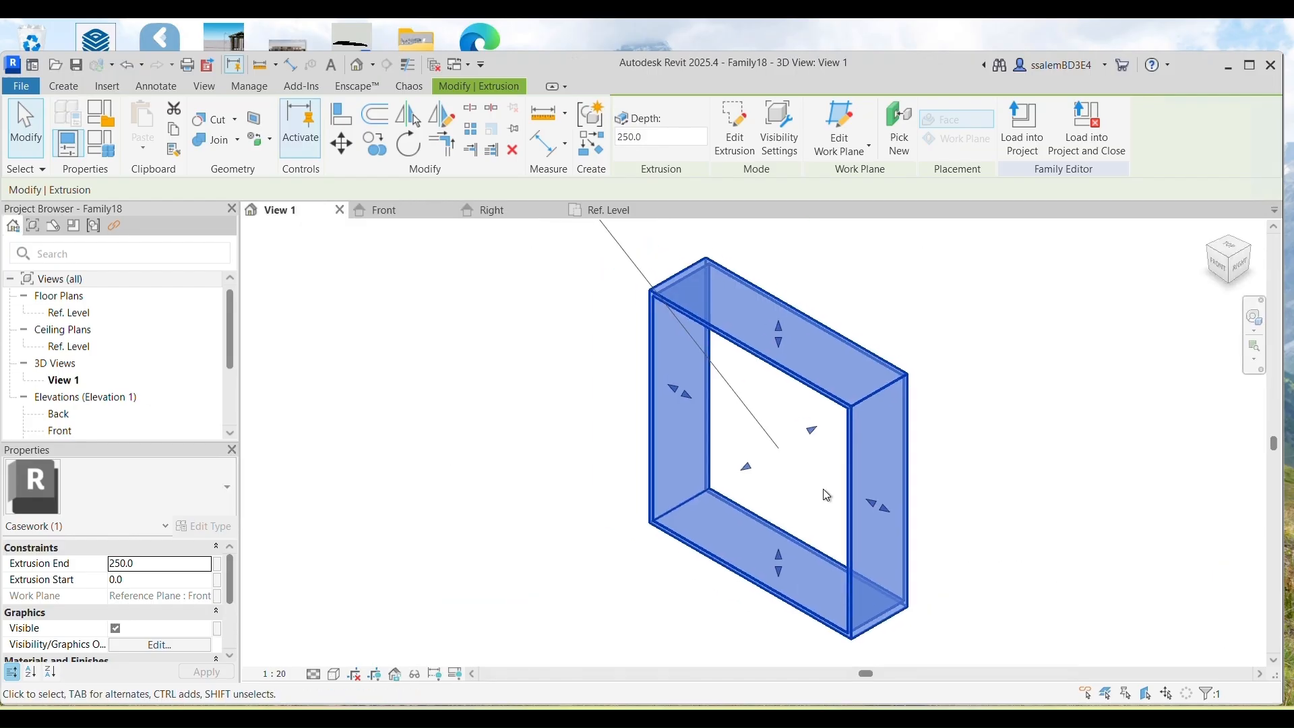
pyautogui.click(487, 214)
pyautogui.moveTo(679, 460); pyautogui.dragTo(935, 458)
pyautogui.click(1068, 453)
pyautogui.click(320, 213)
pyautogui.moveTo(583, 537); pyautogui.dragTo(591, 539, button='middle')
# Step: Set the family types to Width 900, Height 900 and Depth 600
pyautogui.click(100, 142)
pyautogui.click(201, 386)
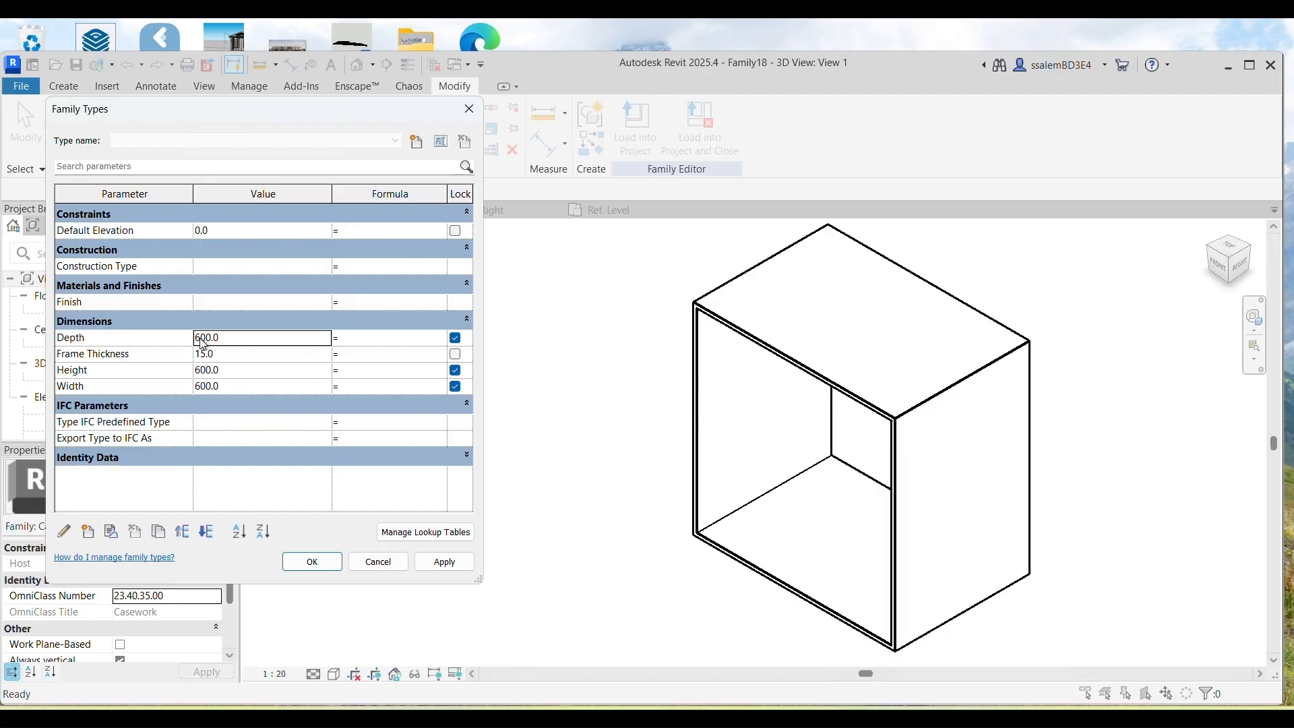
pyautogui.click(452, 566)
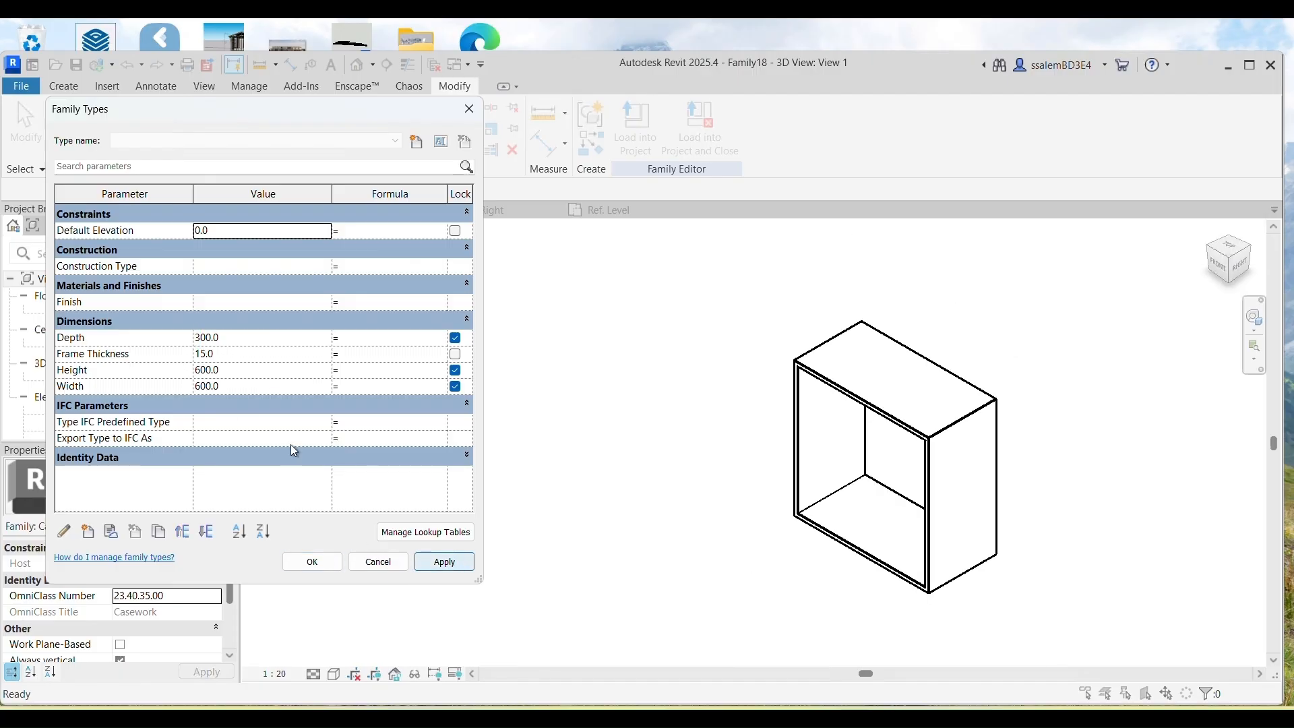
pyautogui.click(198, 338)
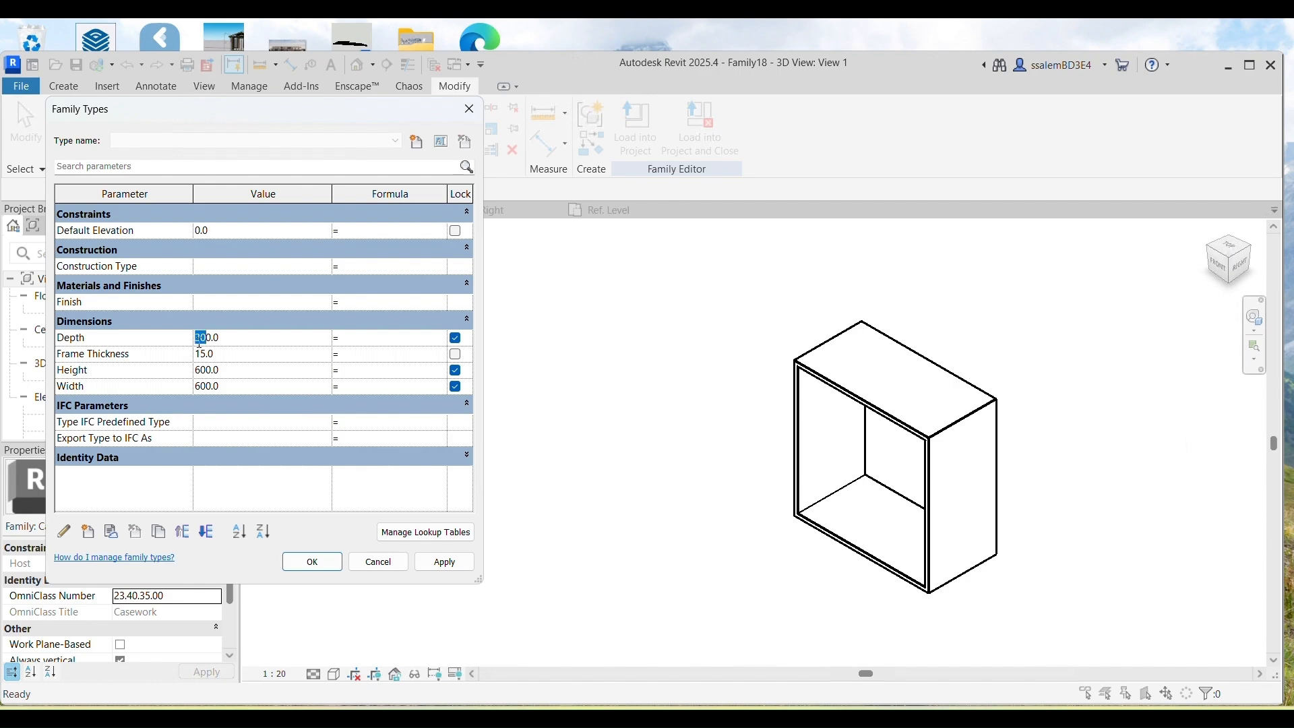
pyautogui.click(202, 371)
pyautogui.click(203, 371)
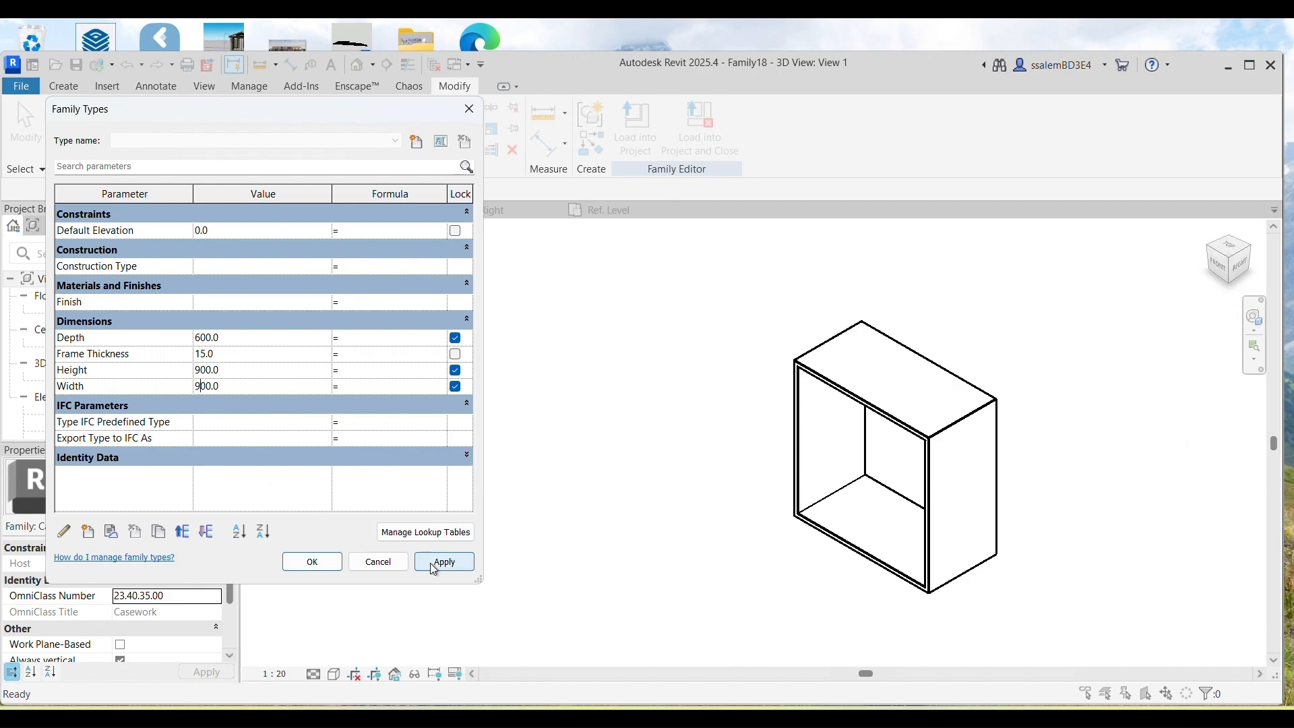
pyautogui.click(312, 561)
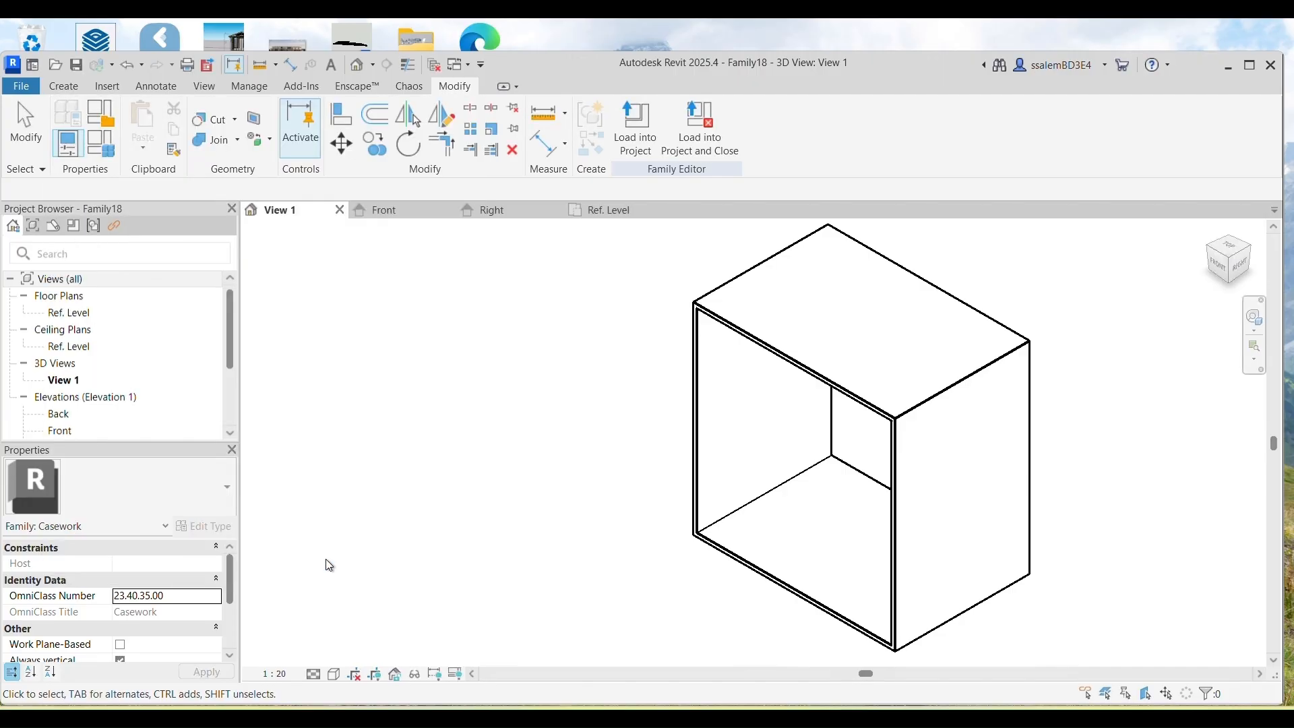
pyautogui.doubleClick(41, 415)
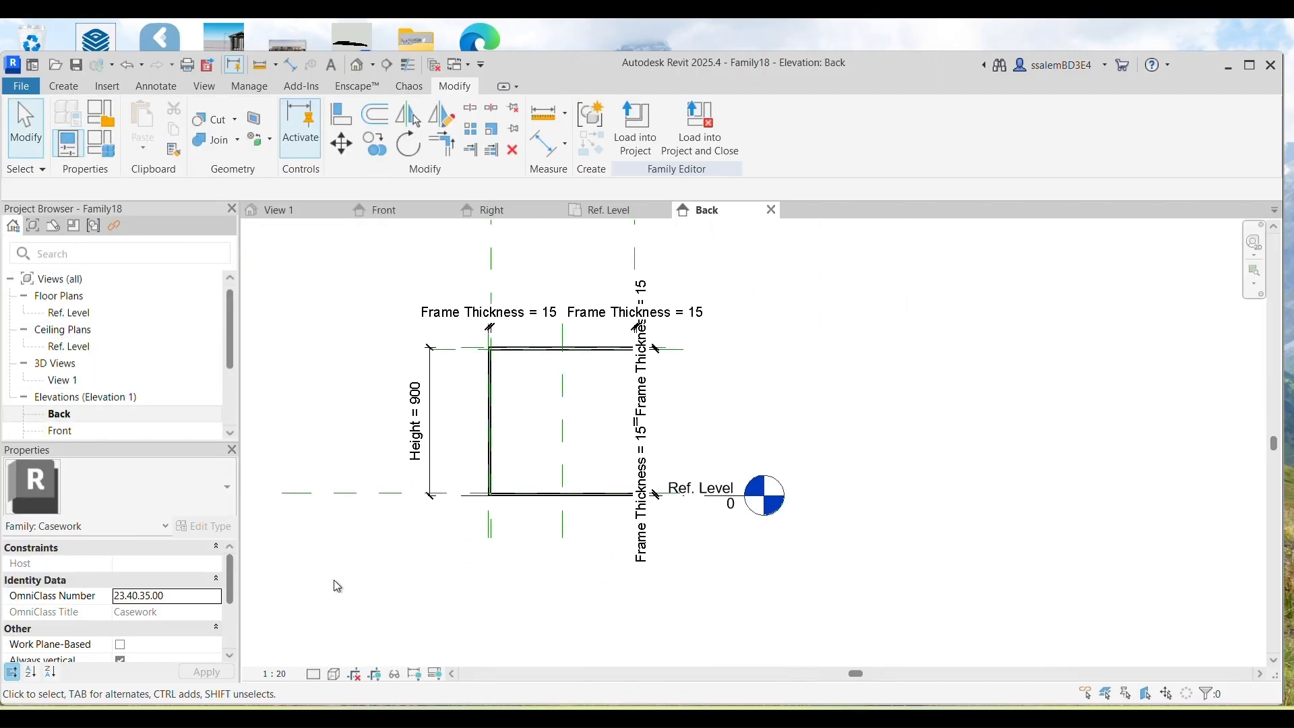
# Step: Set the Back elevation to 1:10 and sketch a new extrusion along the four reference planes
pyautogui.click(270, 674)
pyautogui.click(320, 512)
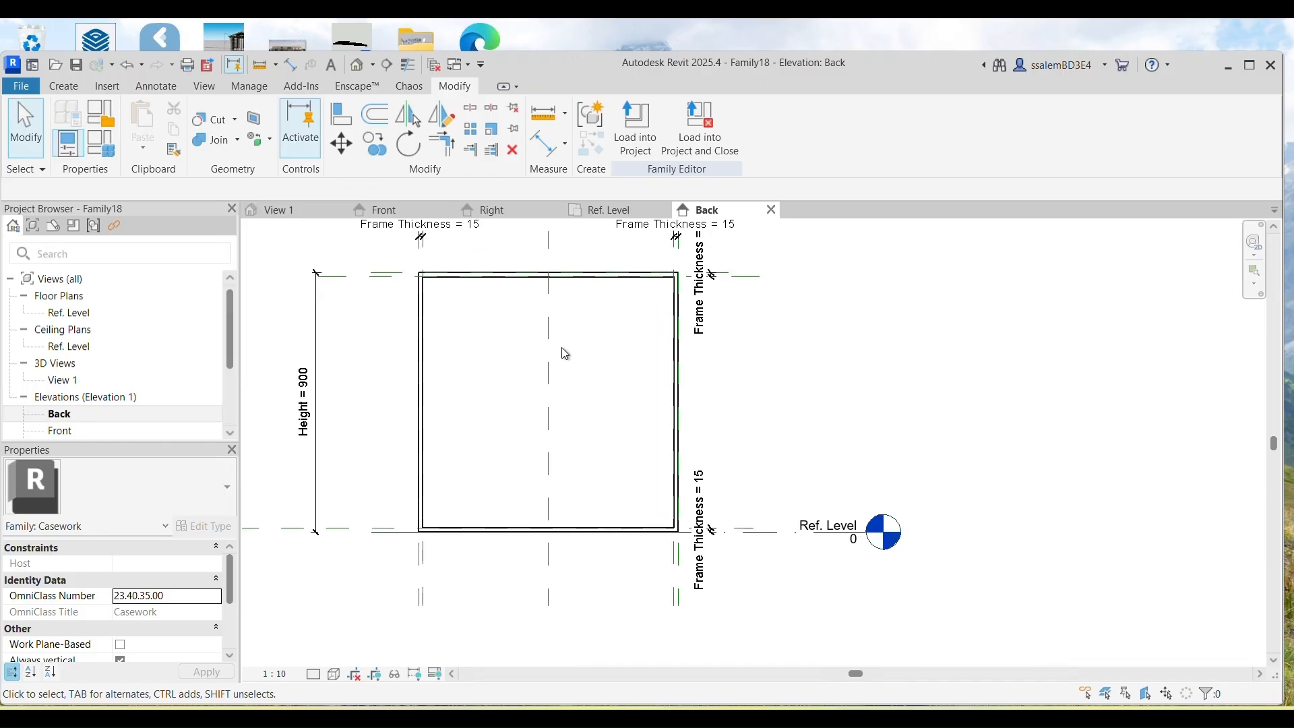
pyautogui.click(64, 85)
pyautogui.click(143, 128)
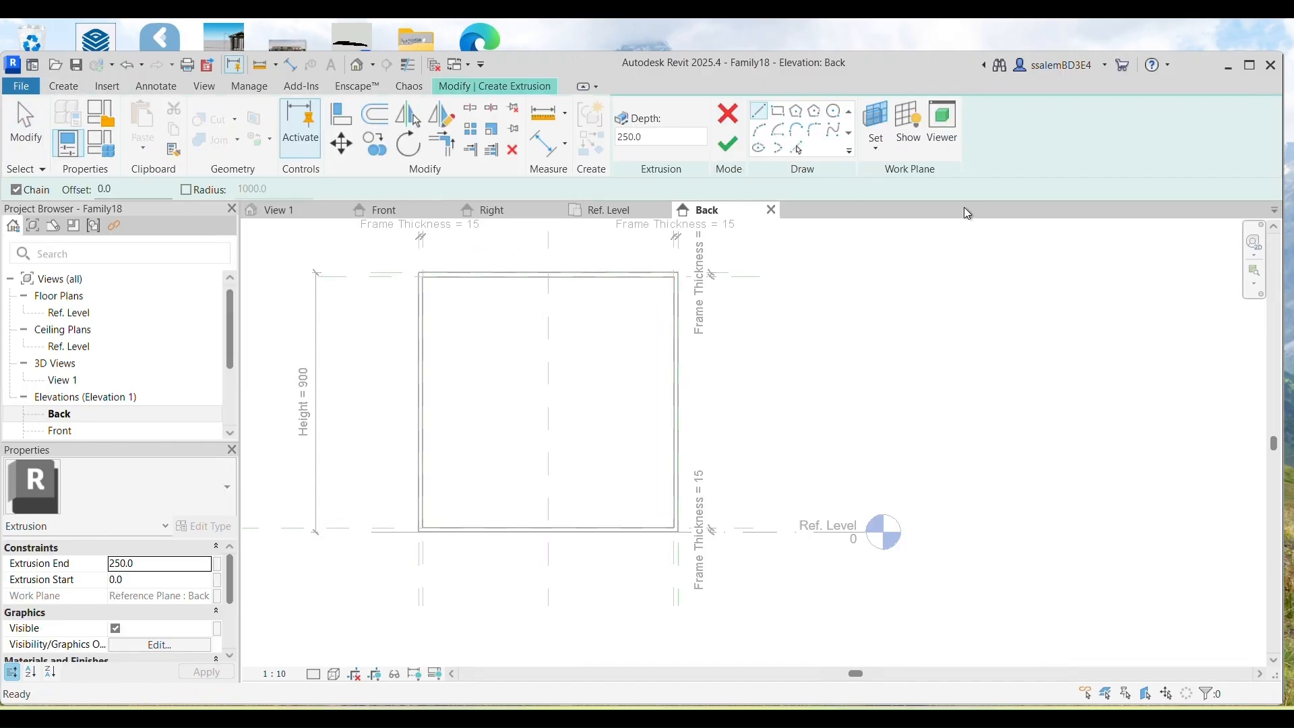
pyautogui.click(797, 149)
pyautogui.click(675, 591)
pyautogui.click(424, 560)
pyautogui.click(329, 527)
pyautogui.click(439, 278)
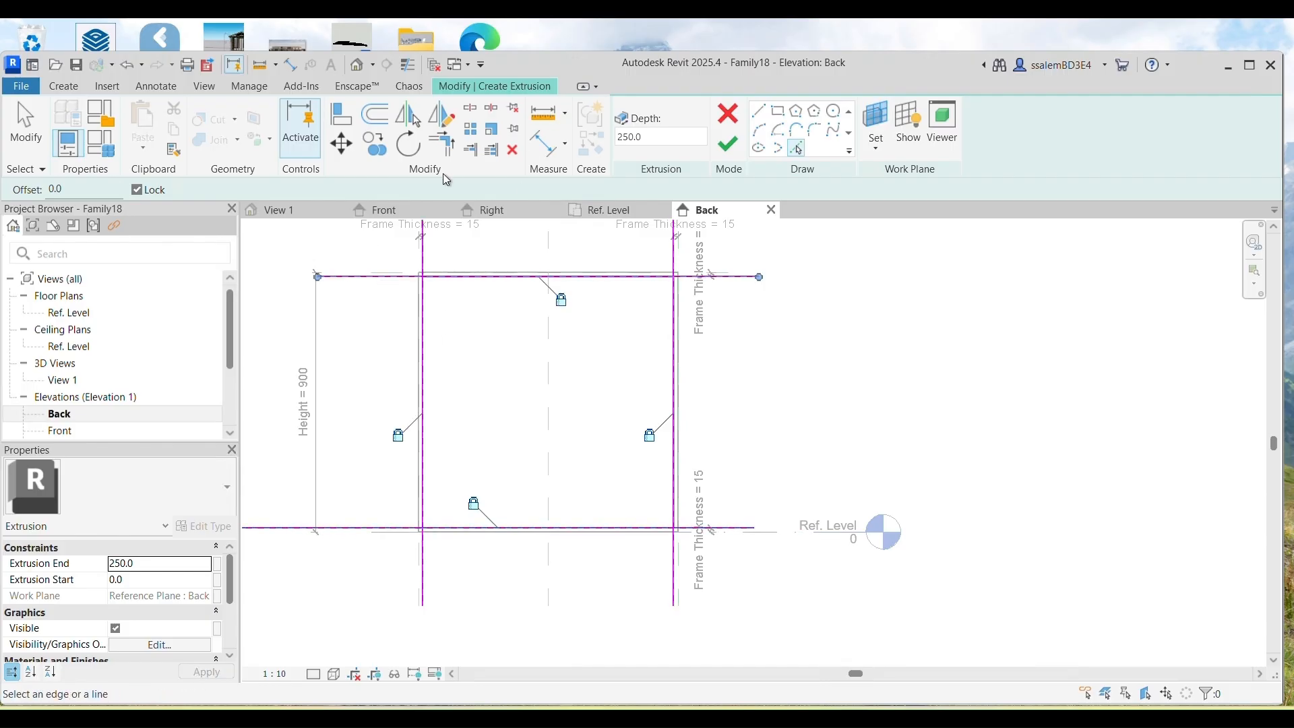
# Step: Trim the back panel sketch's top-right, bottom-right and bottom-left corners
pyautogui.click(442, 148)
pyautogui.scroll(4, 435, 293)
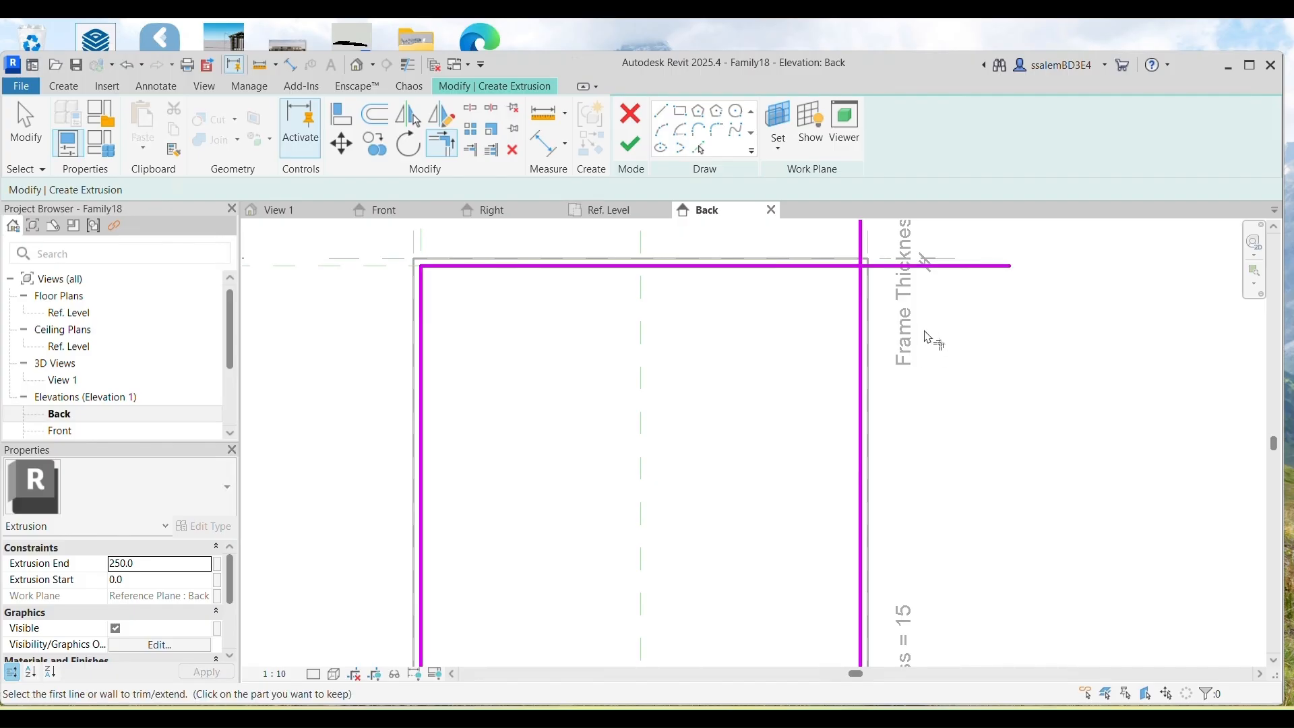
pyautogui.click(859, 335)
pyautogui.click(818, 278)
pyautogui.scroll(-3, 819, 283)
pyautogui.scroll(3, 839, 606)
pyautogui.click(846, 592)
pyautogui.click(808, 599)
pyautogui.click(537, 600)
pyautogui.click(465, 579)
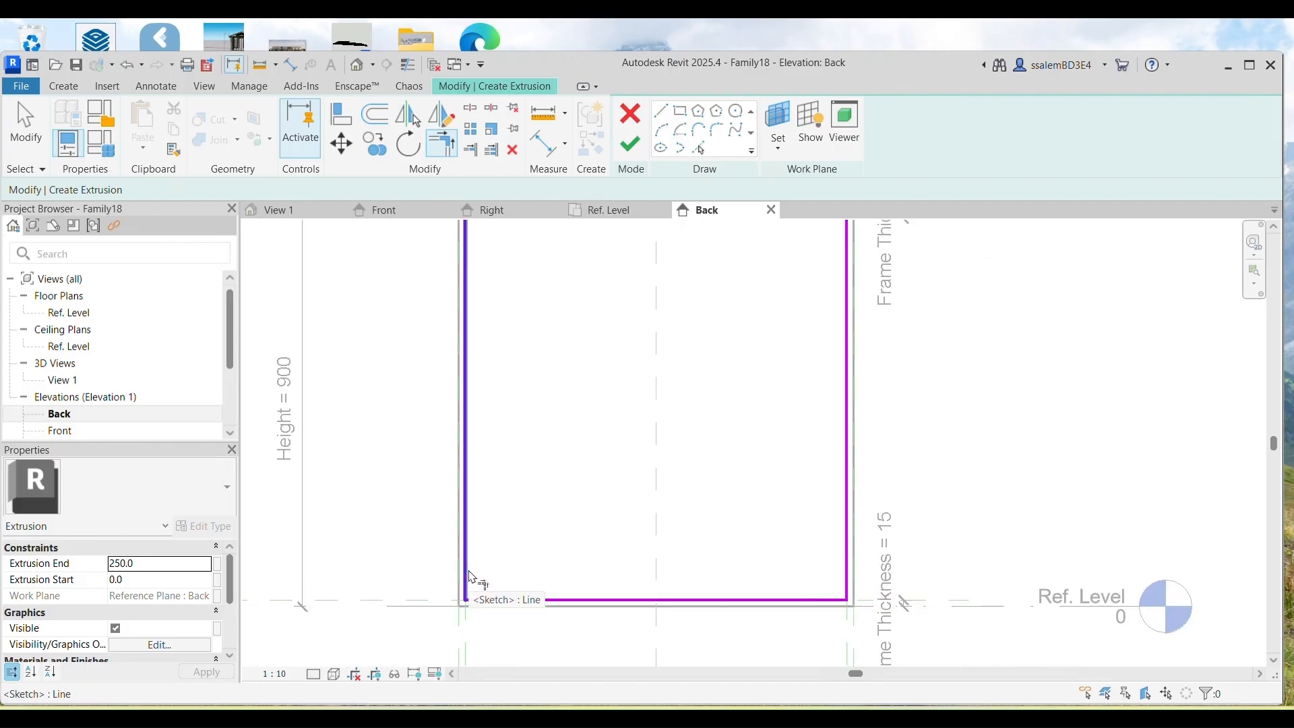
# Step: Set Extrusion End to 15, finish the back panel, and display the 3D view Shaded
pyautogui.click(148, 566)
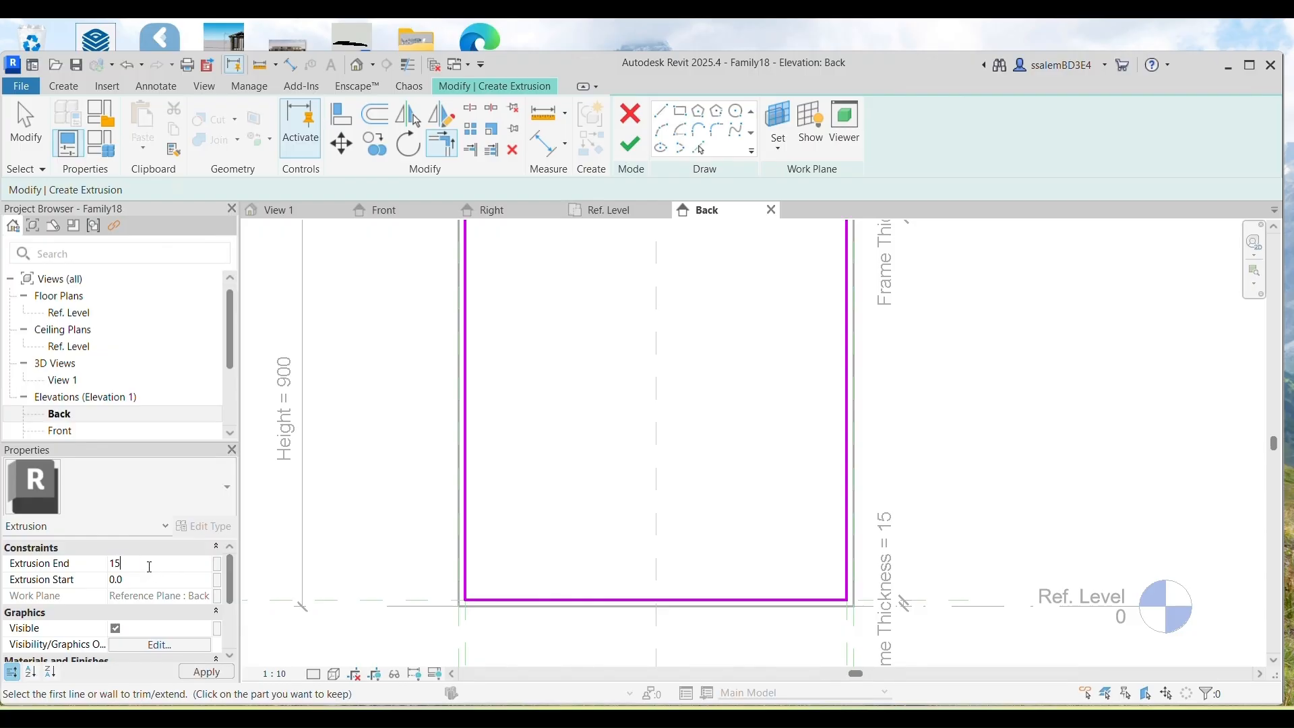
pyautogui.write('15')
pyautogui.click(215, 673)
pyautogui.click(630, 143)
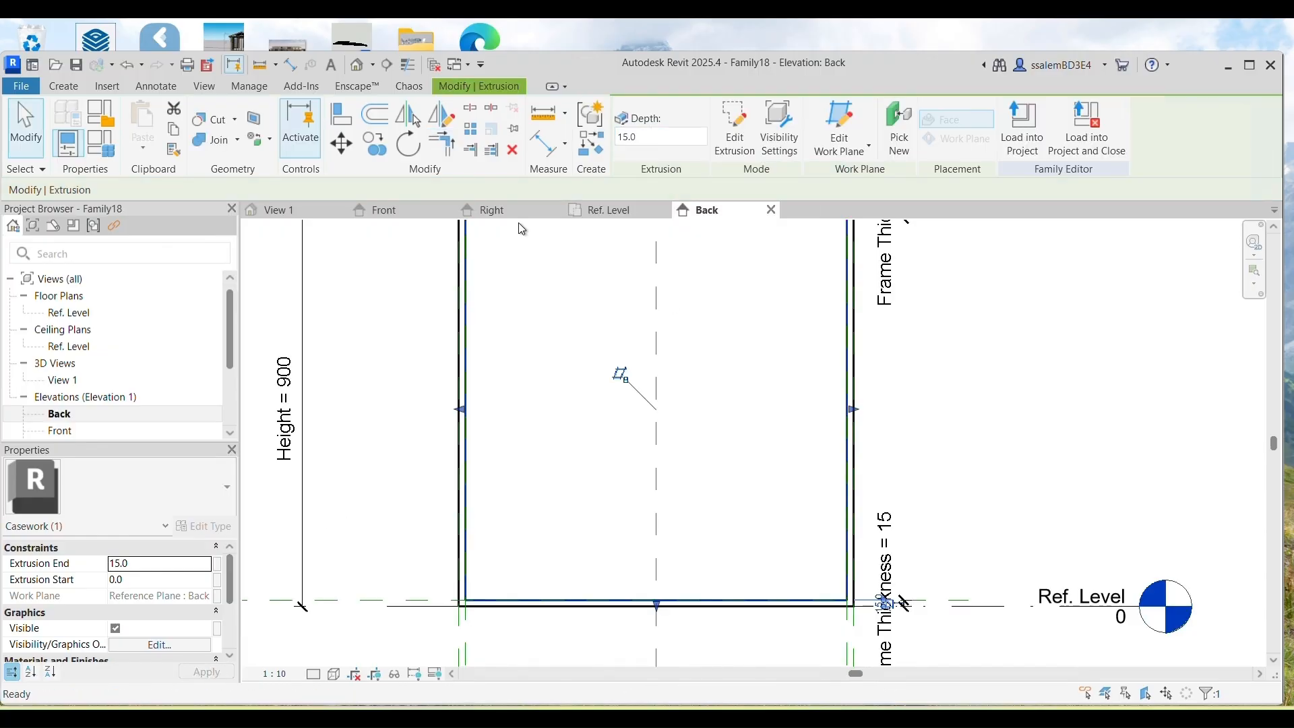
pyautogui.click(276, 210)
pyautogui.click(335, 675)
pyautogui.click(364, 605)
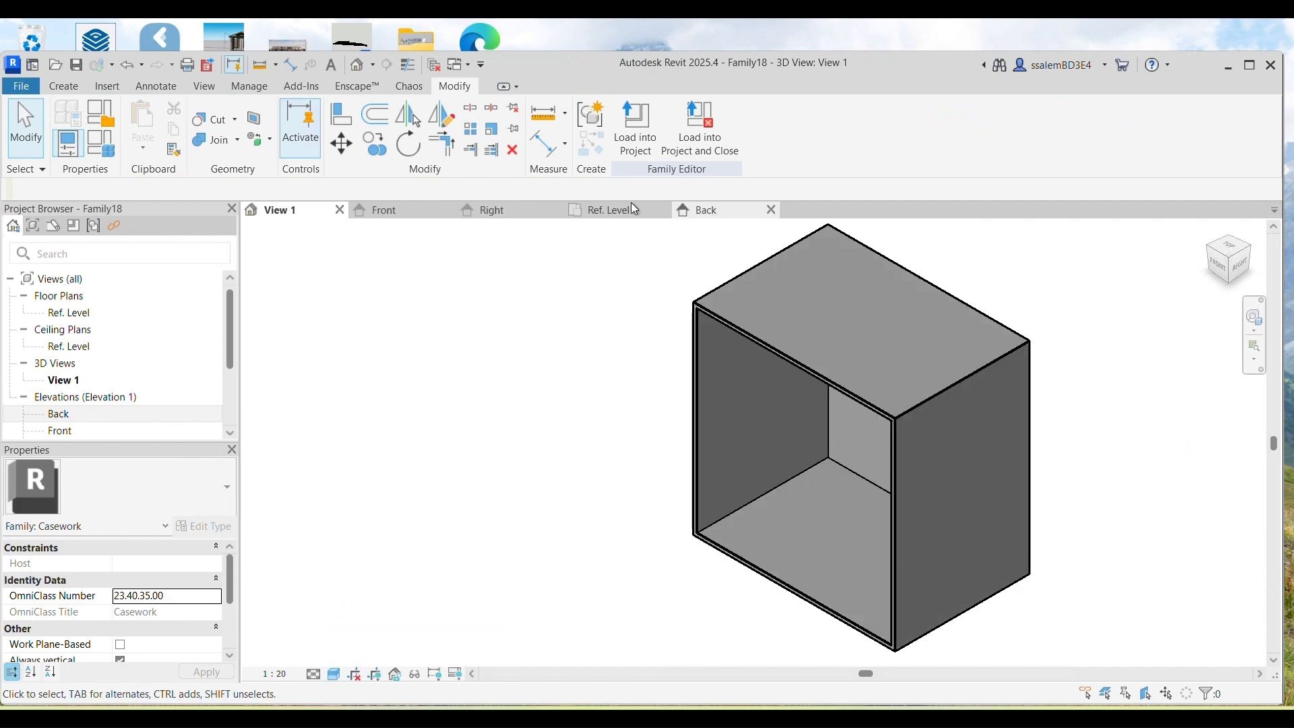
# Step: In the Ref. Level plan, add a reference plane offset 5 from the front line named Panel
pyautogui.click(681, 212)
pyautogui.click(607, 210)
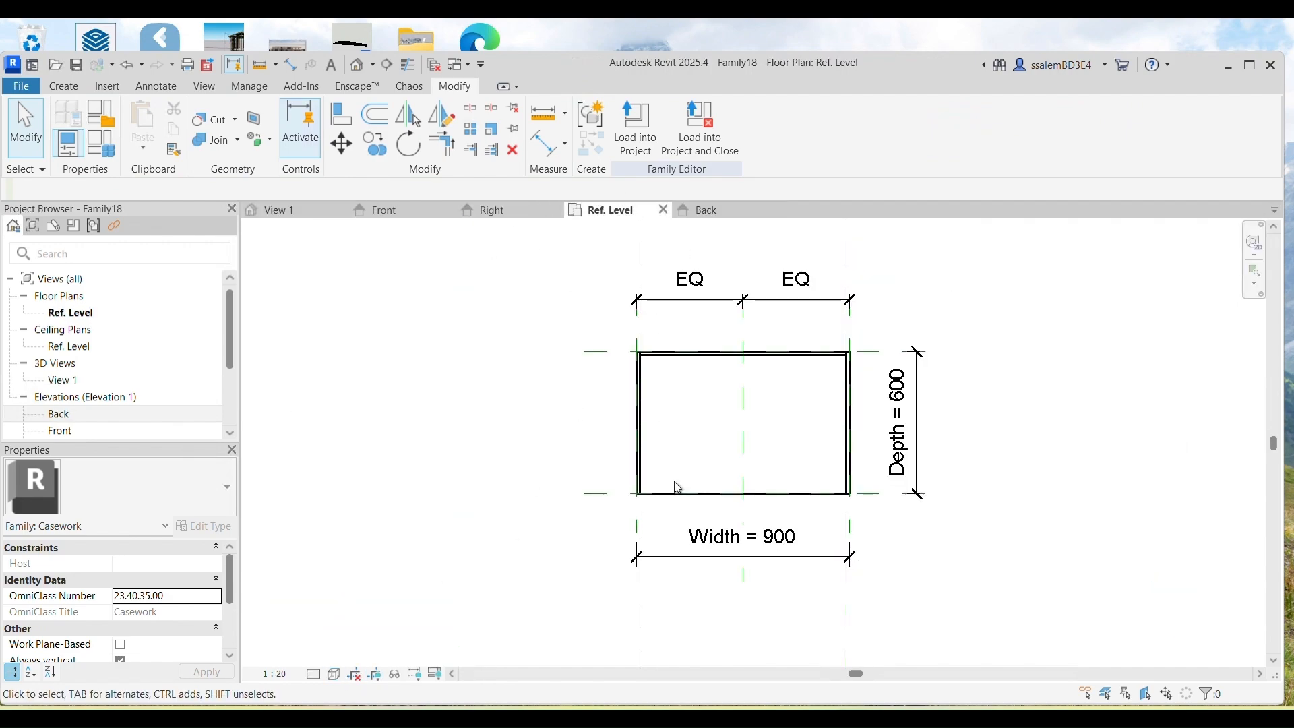
pyautogui.scroll(5, 660, 505)
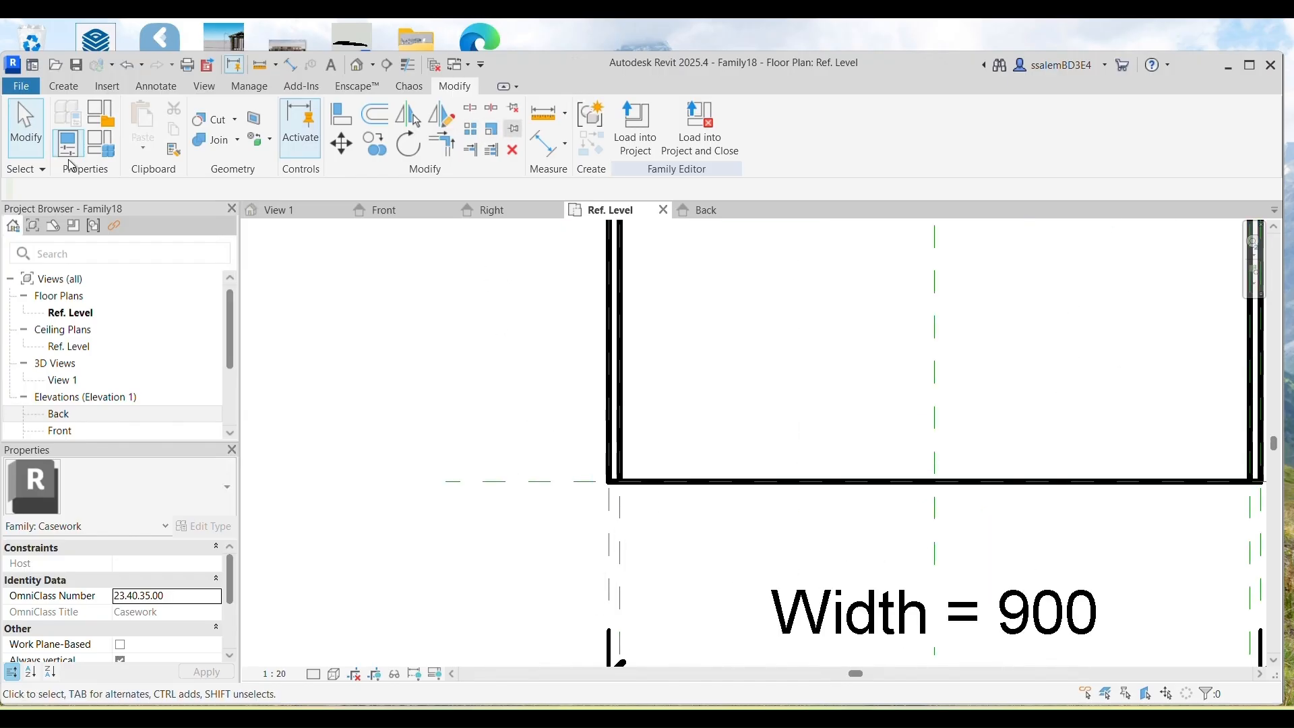
pyautogui.click(63, 87)
pyautogui.click(952, 128)
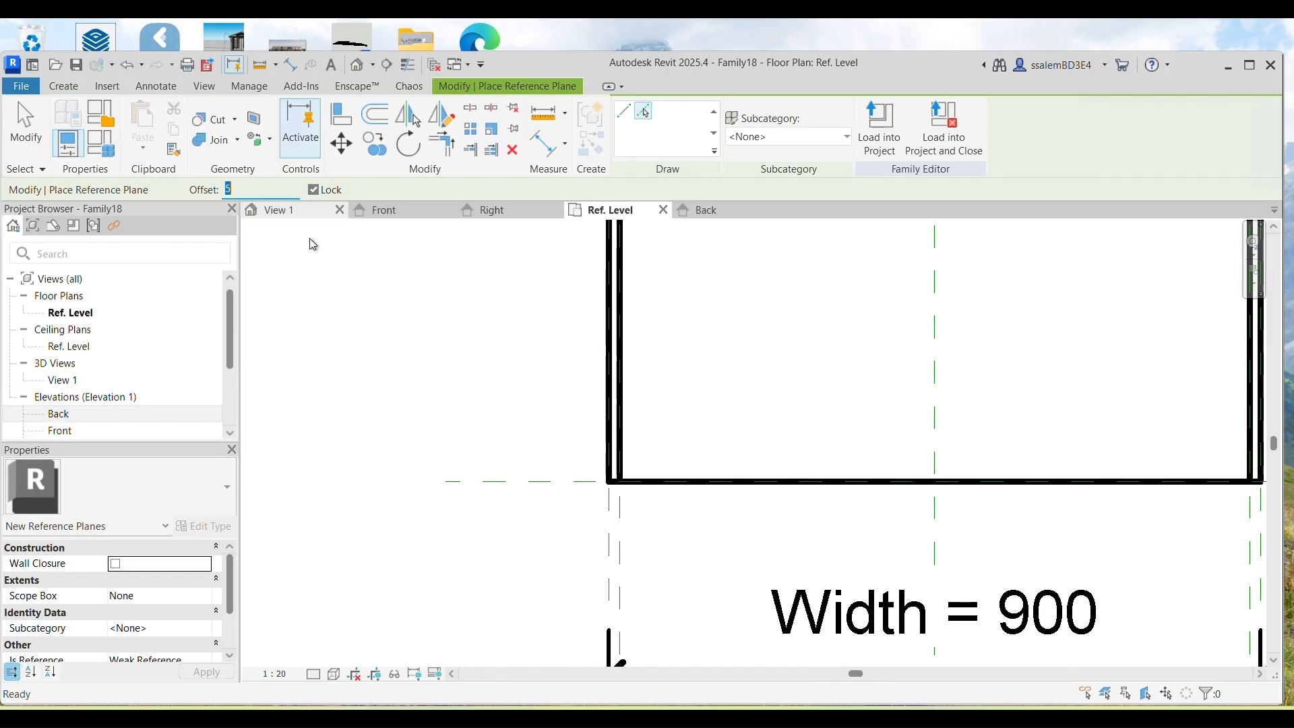
pyautogui.scroll(2, 586, 485)
pyautogui.click(583, 489)
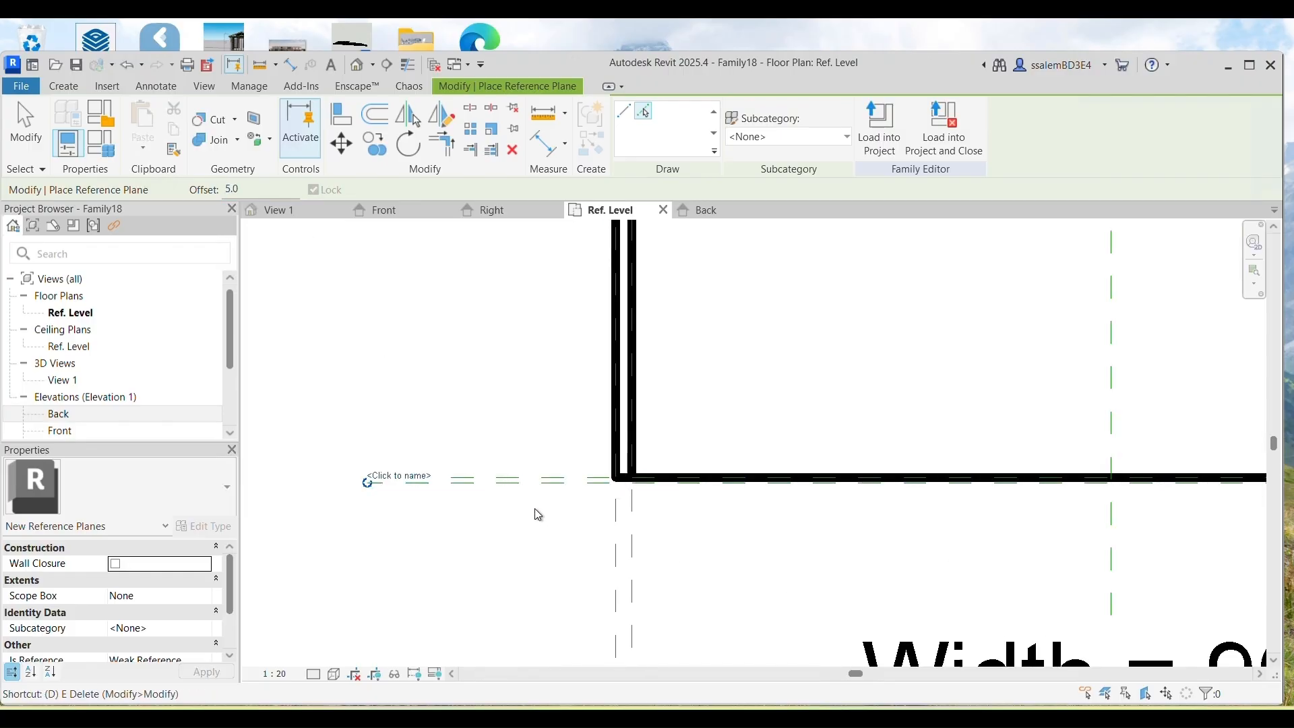
pyautogui.click(399, 475)
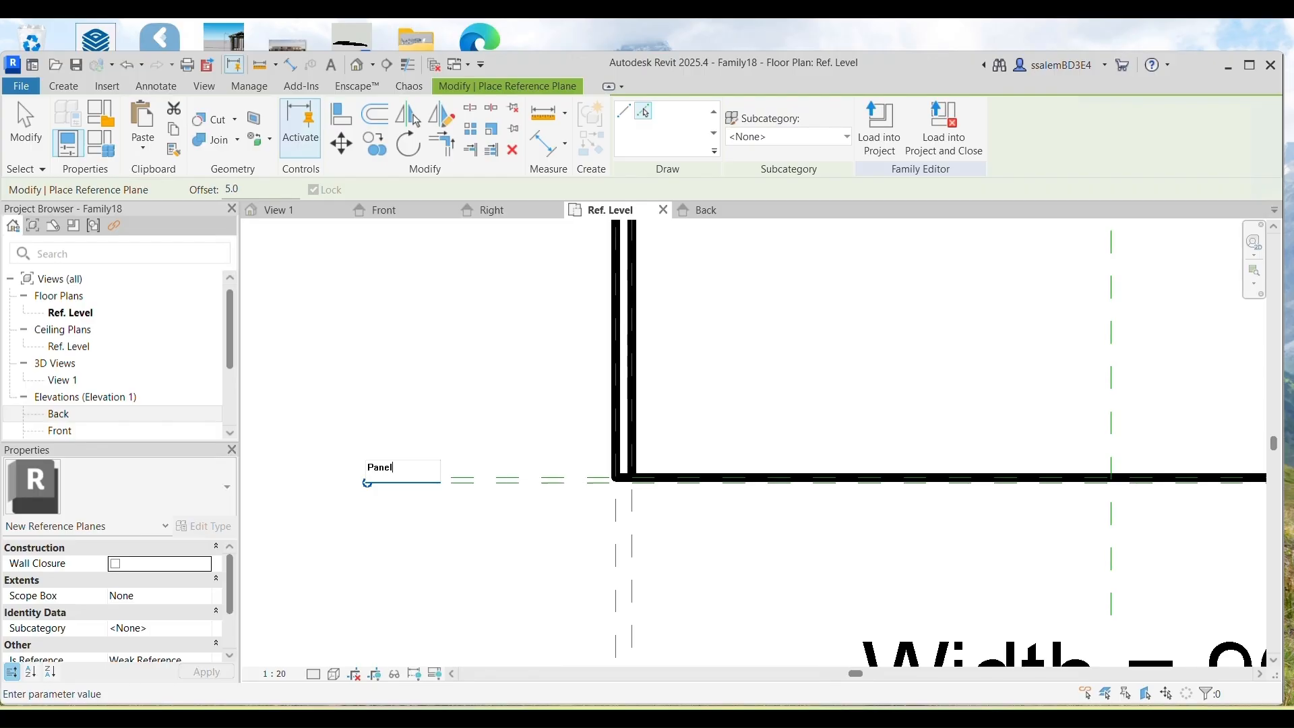
pyautogui.press('Return')
# Step: Start an aligned dimension using DI, picking the Panel plane as its first reference
pyautogui.press('i')
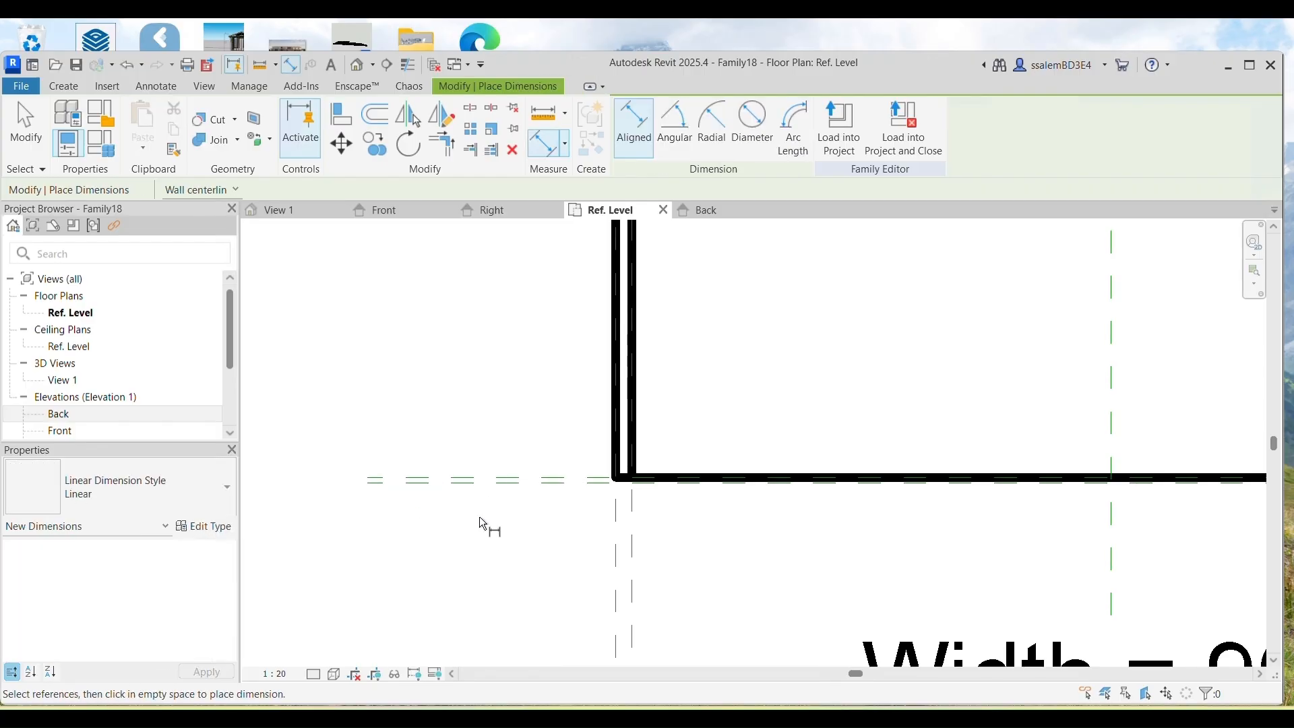
pyautogui.click(475, 491)
pyautogui.scroll(-1, 470, 573)
pyautogui.scroll(-4, 470, 574)
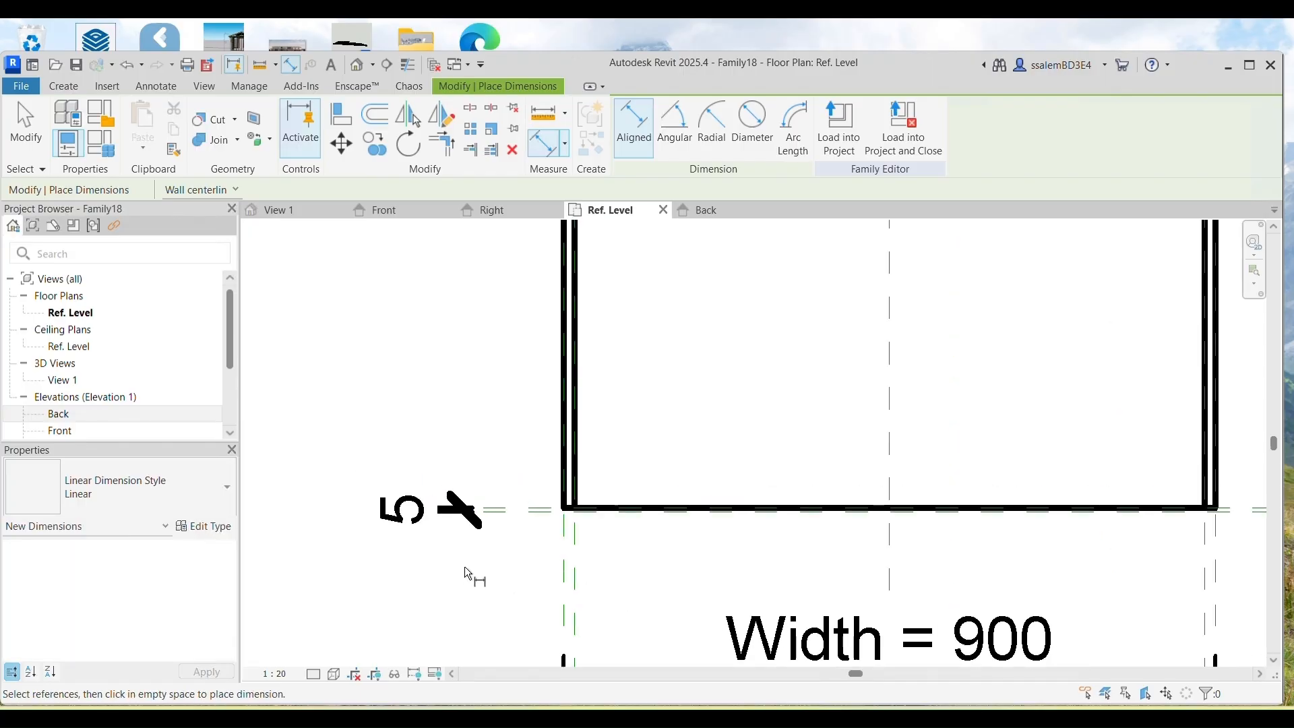
# Step: Show the Front elevation at 1:10 scale
pyautogui.click(398, 212)
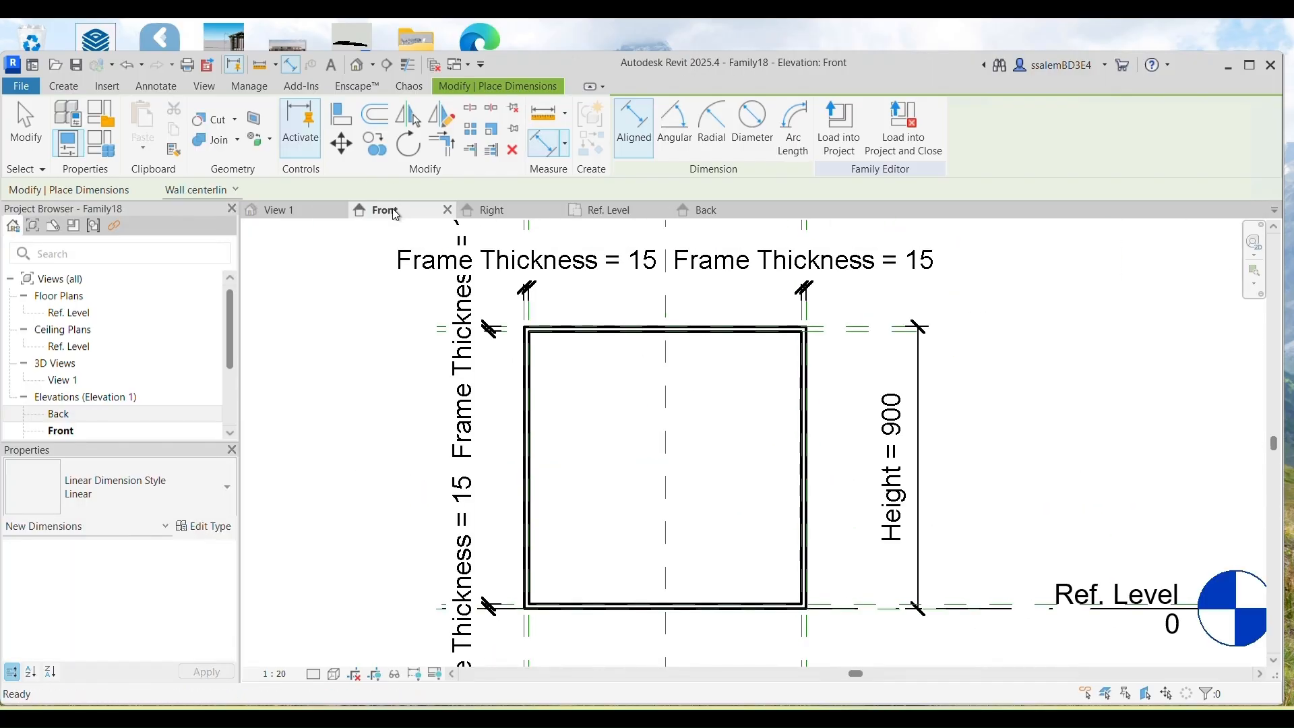
pyautogui.click(273, 673)
pyautogui.click(302, 499)
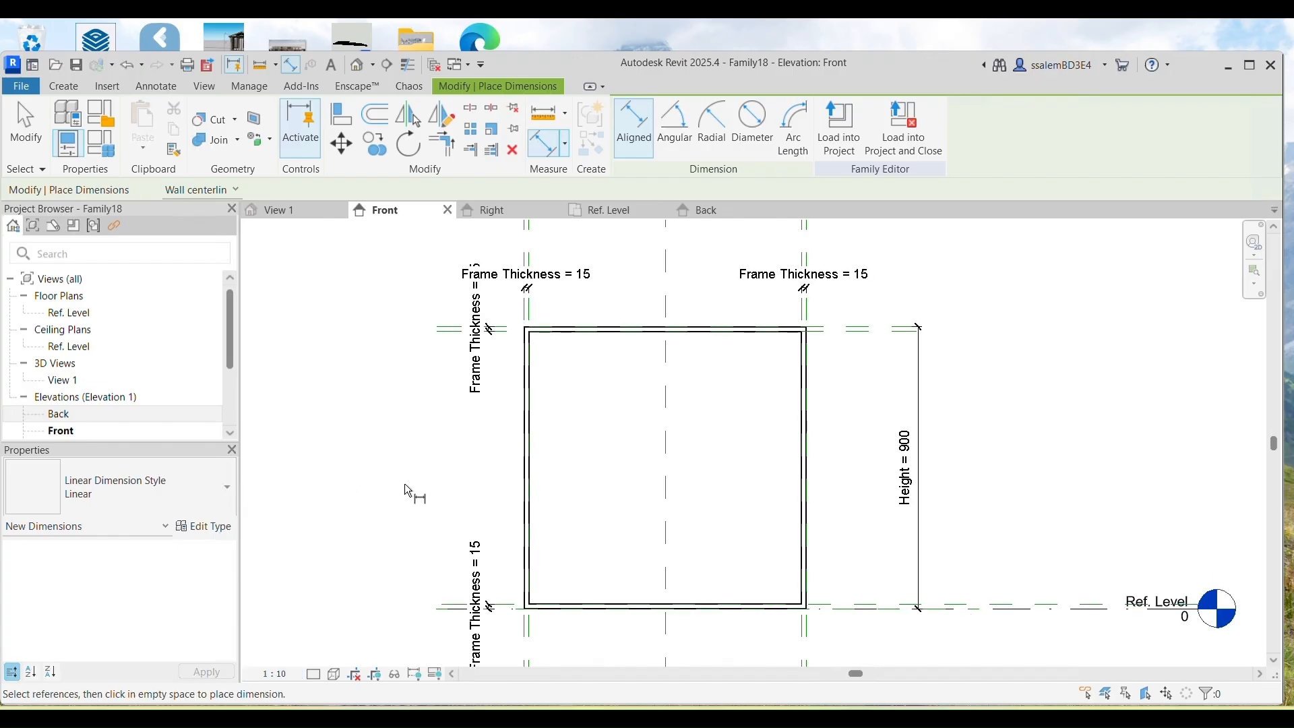
pyautogui.moveTo(432, 512); pyautogui.dragTo(407, 486, button='middle')
# Step: Set the Panel reference plane as the work plane and start a new extrusion
pyautogui.click(79, 93)
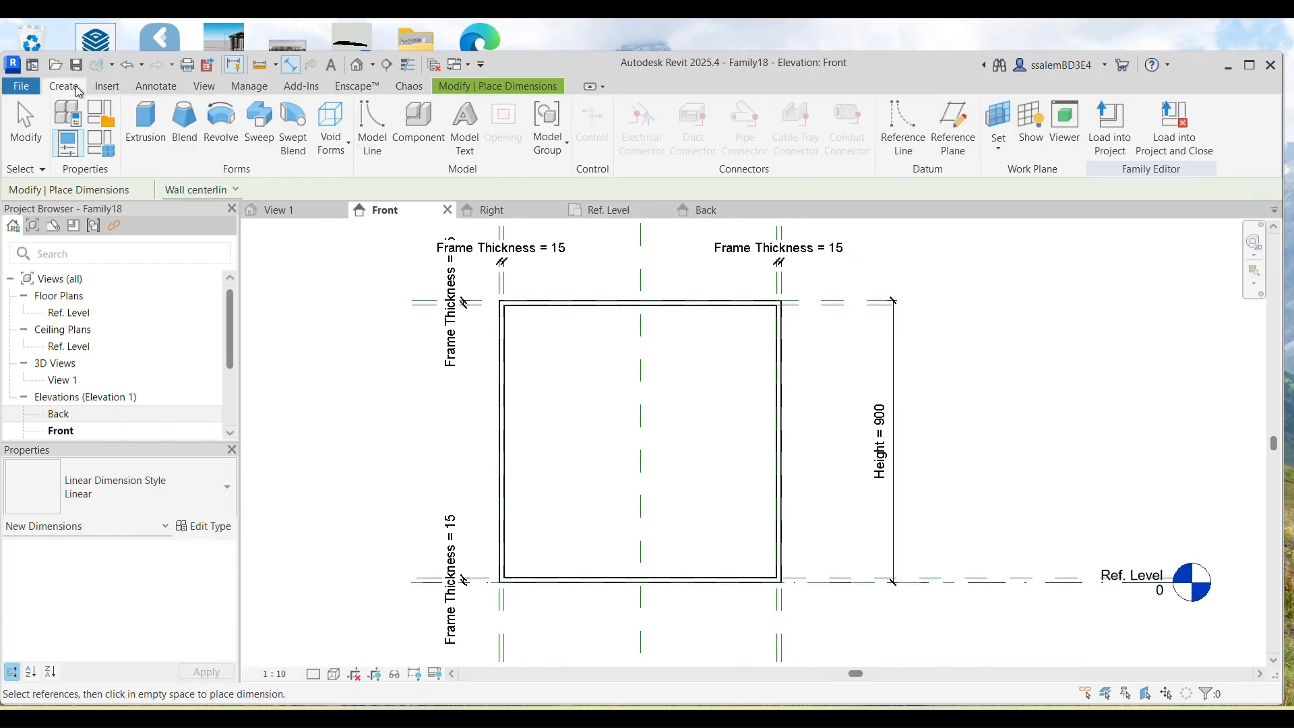
pyautogui.click(999, 145)
pyautogui.click(1031, 178)
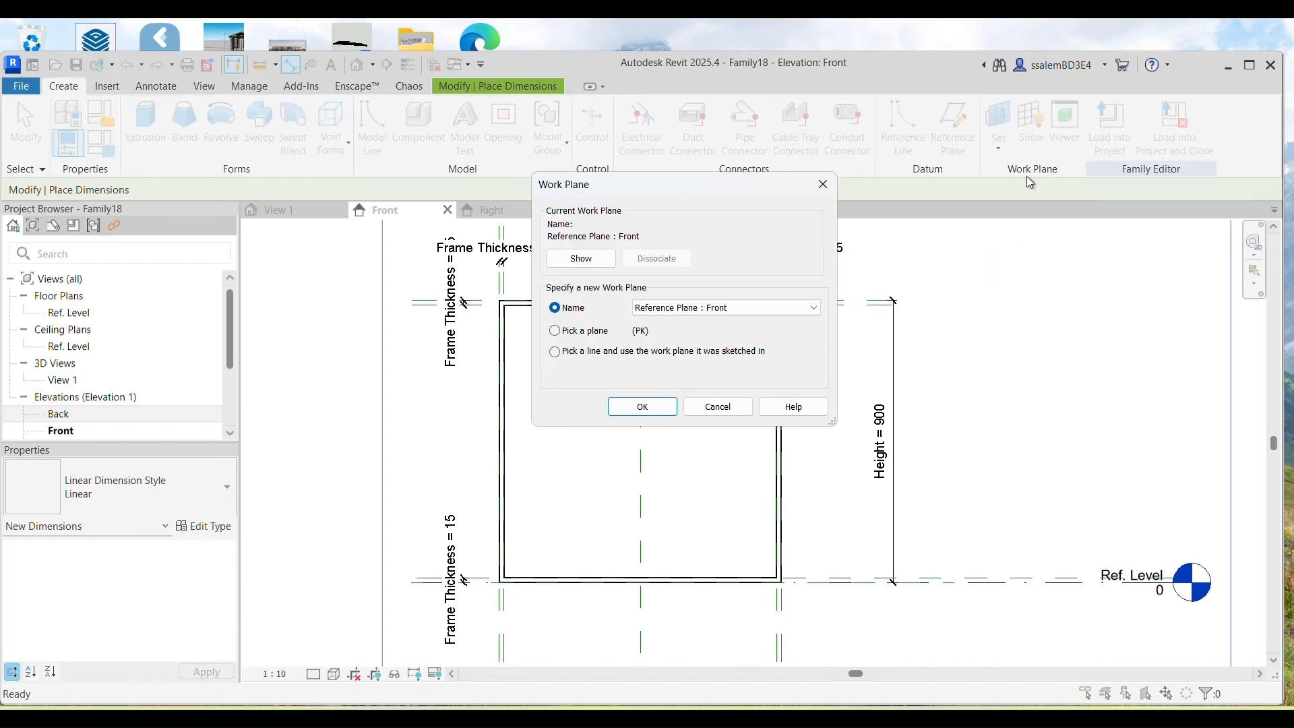
pyautogui.click(692, 322)
pyautogui.click(674, 398)
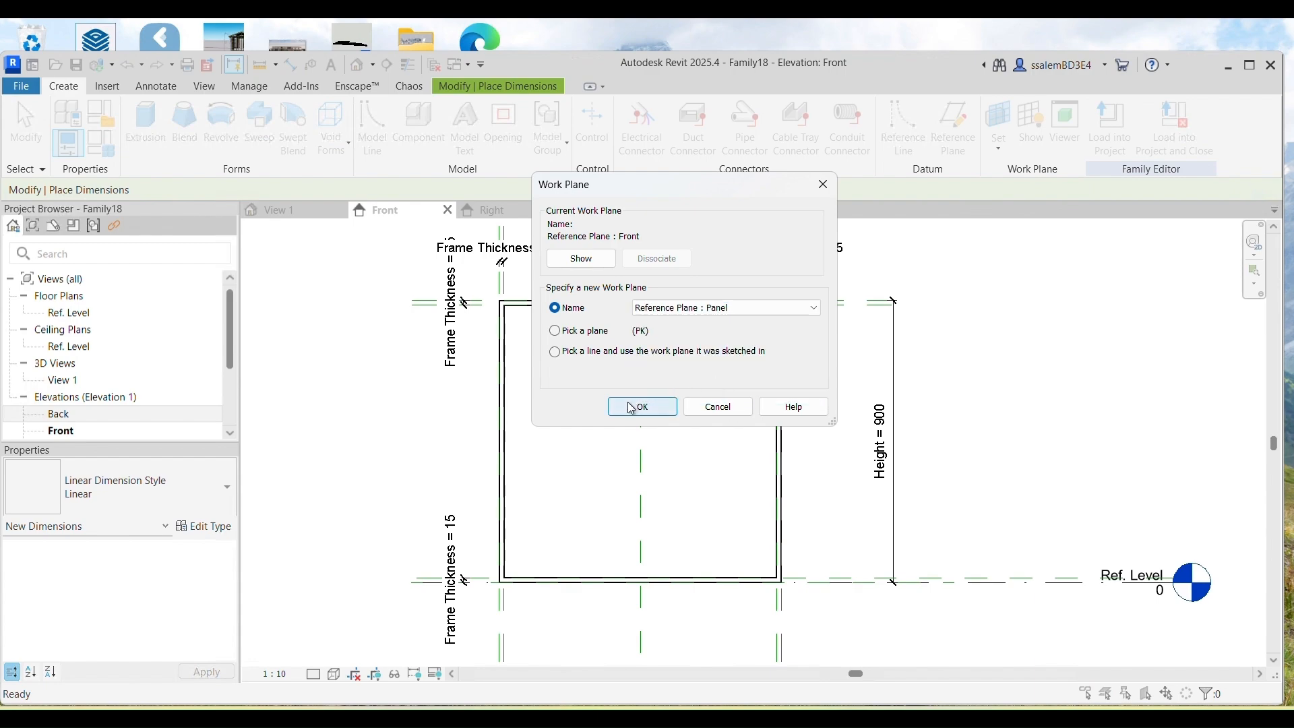
pyautogui.click(642, 406)
pyautogui.click(145, 125)
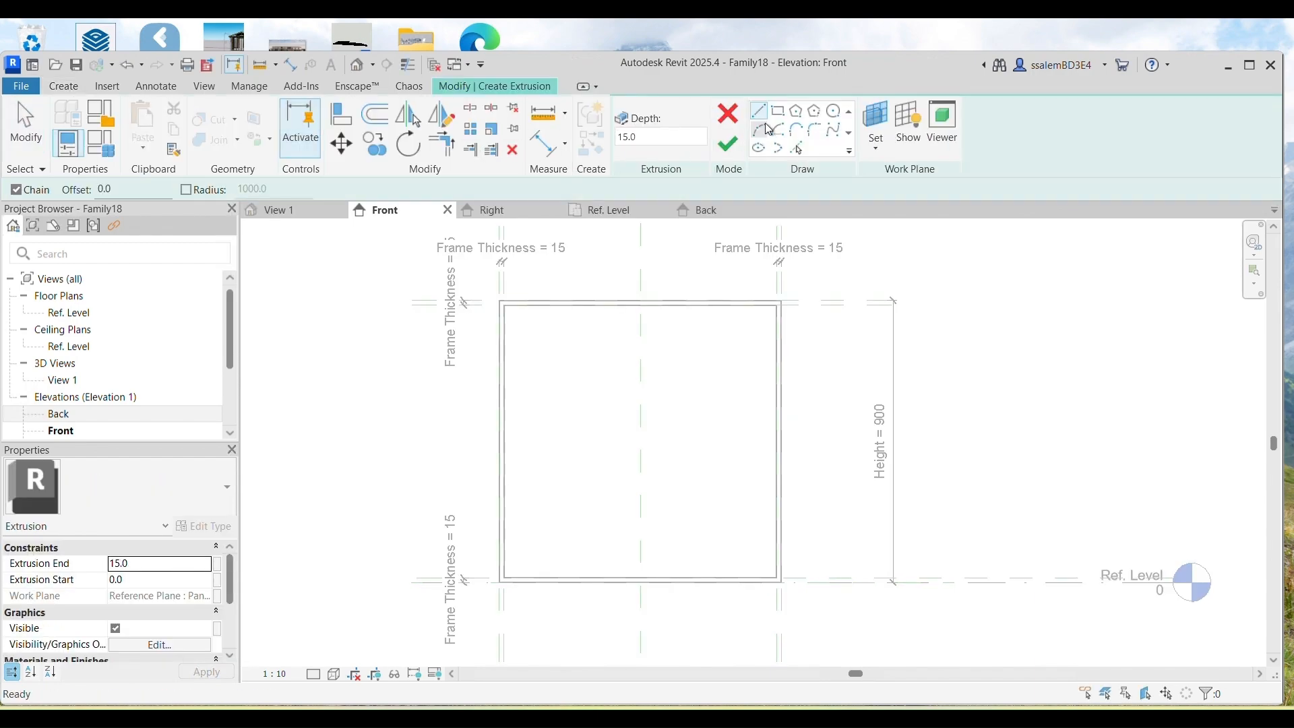
# Step: Pick the Left, Right and top reference planes and Ref. Level as profile lines
pyautogui.click(797, 147)
pyautogui.scroll(2, 496, 396)
pyautogui.scroll(-4, 497, 396)
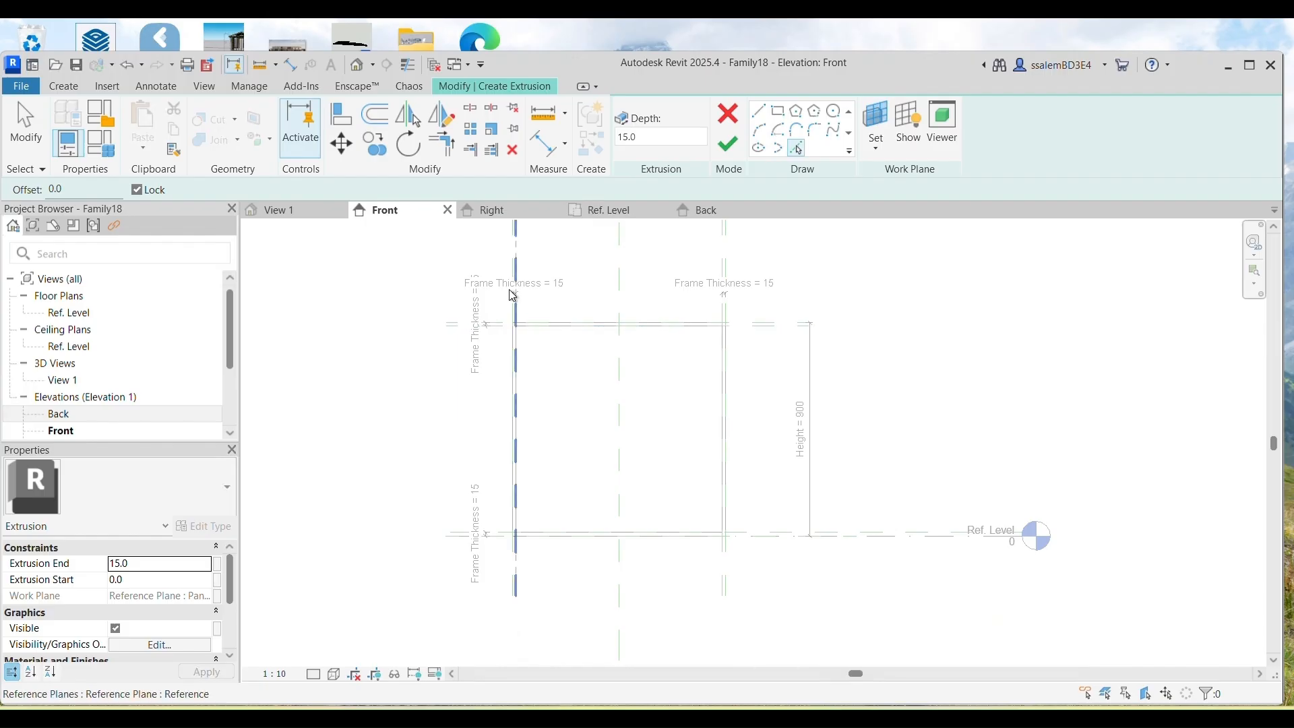
pyautogui.scroll(2, 514, 265)
pyautogui.click(514, 251)
pyautogui.click(796, 325)
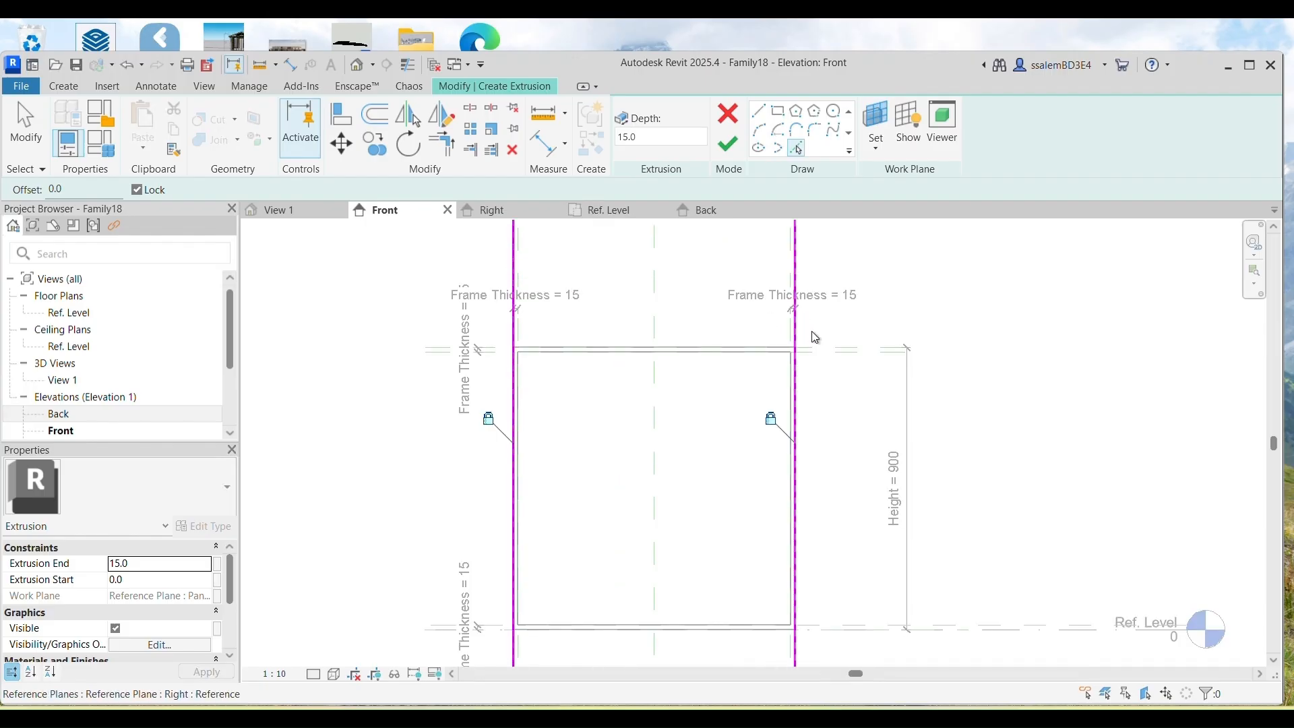
pyautogui.click(830, 349)
pyautogui.click(129, 66)
pyautogui.click(808, 347)
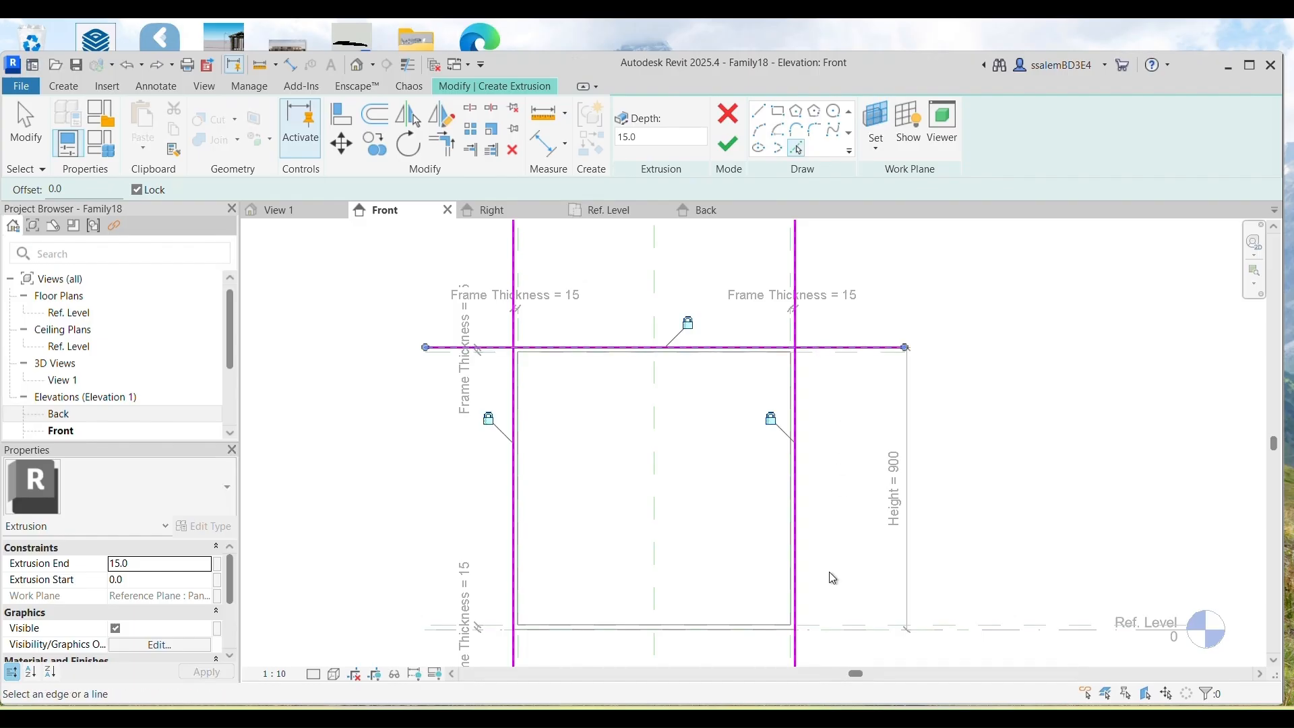
pyautogui.scroll(1, 817, 628)
pyautogui.click(816, 628)
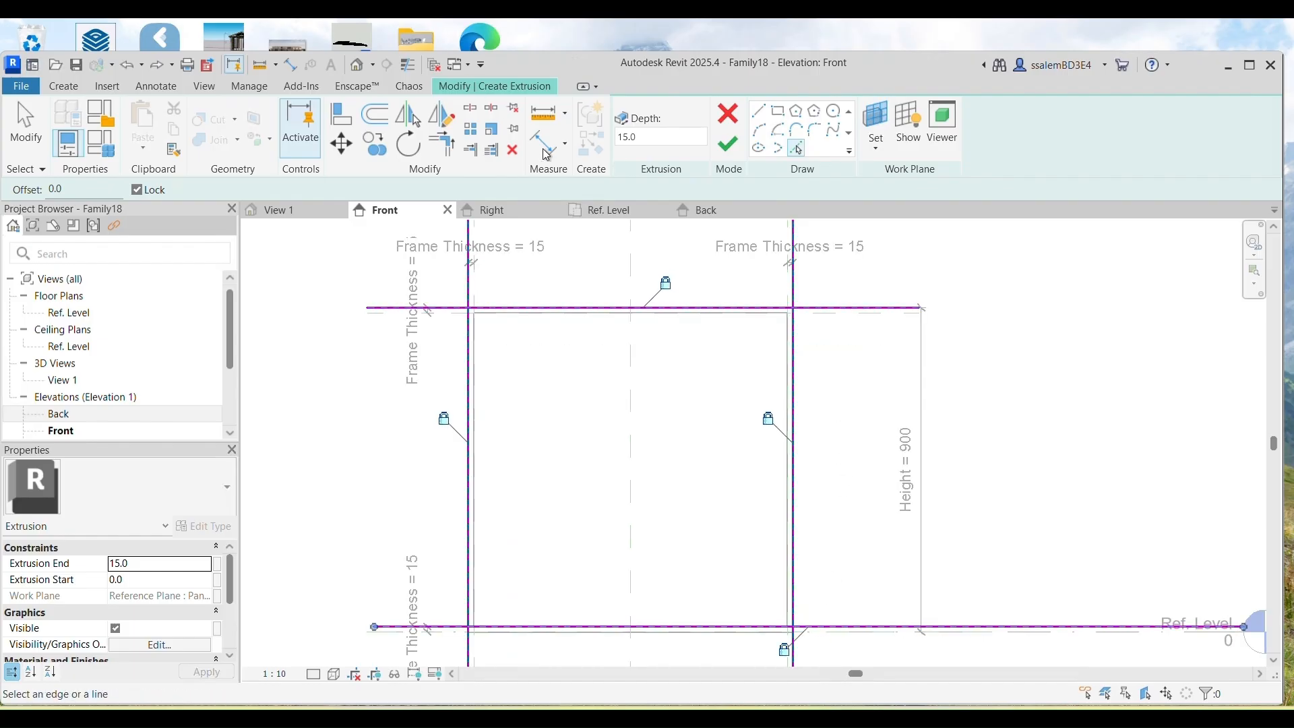
# Step: Trim/Extend the four profile lines into a closed rectangle at every corner
pyautogui.click(442, 144)
pyautogui.click(782, 308)
pyautogui.click(794, 327)
pyautogui.click(467, 348)
pyautogui.click(497, 310)
pyautogui.click(489, 628)
pyautogui.click(469, 614)
pyautogui.click(782, 627)
pyautogui.click(793, 606)
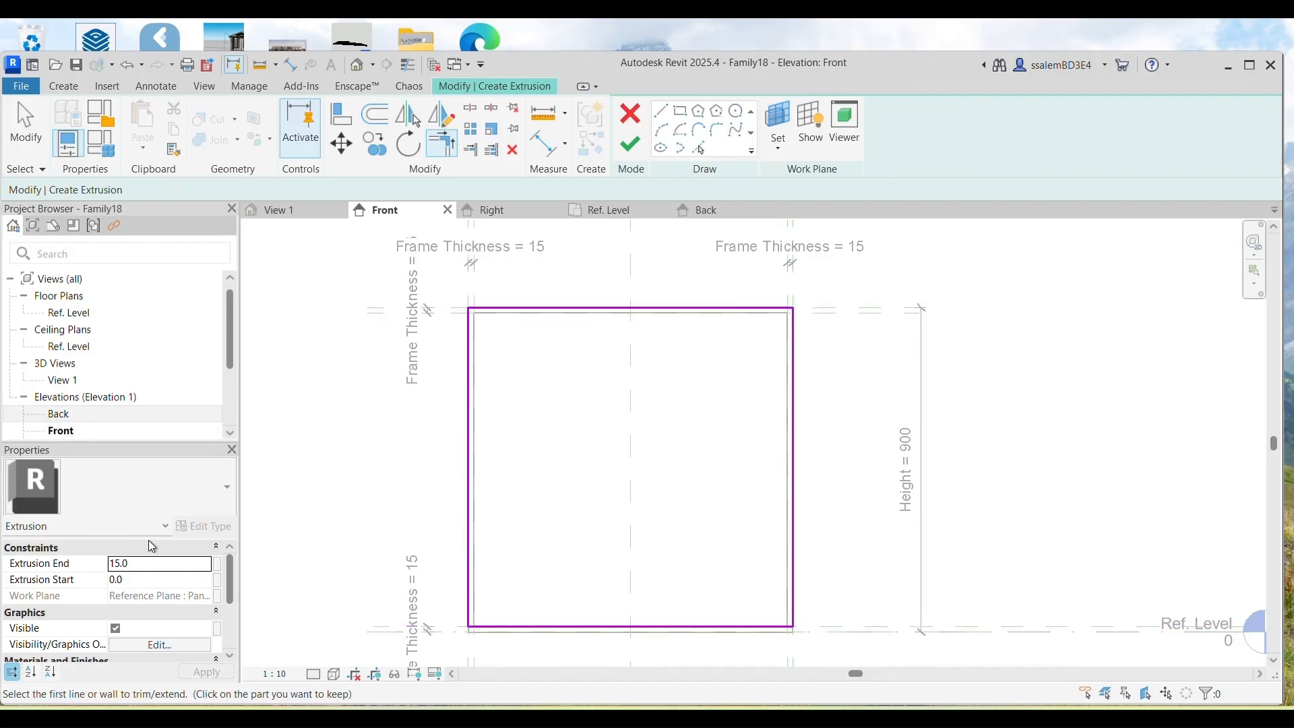
# Step: Finish the sketch as a 15-deep extrusion and clear the selection
pyautogui.click(623, 142)
pyautogui.click(295, 208)
pyautogui.click(386, 336)
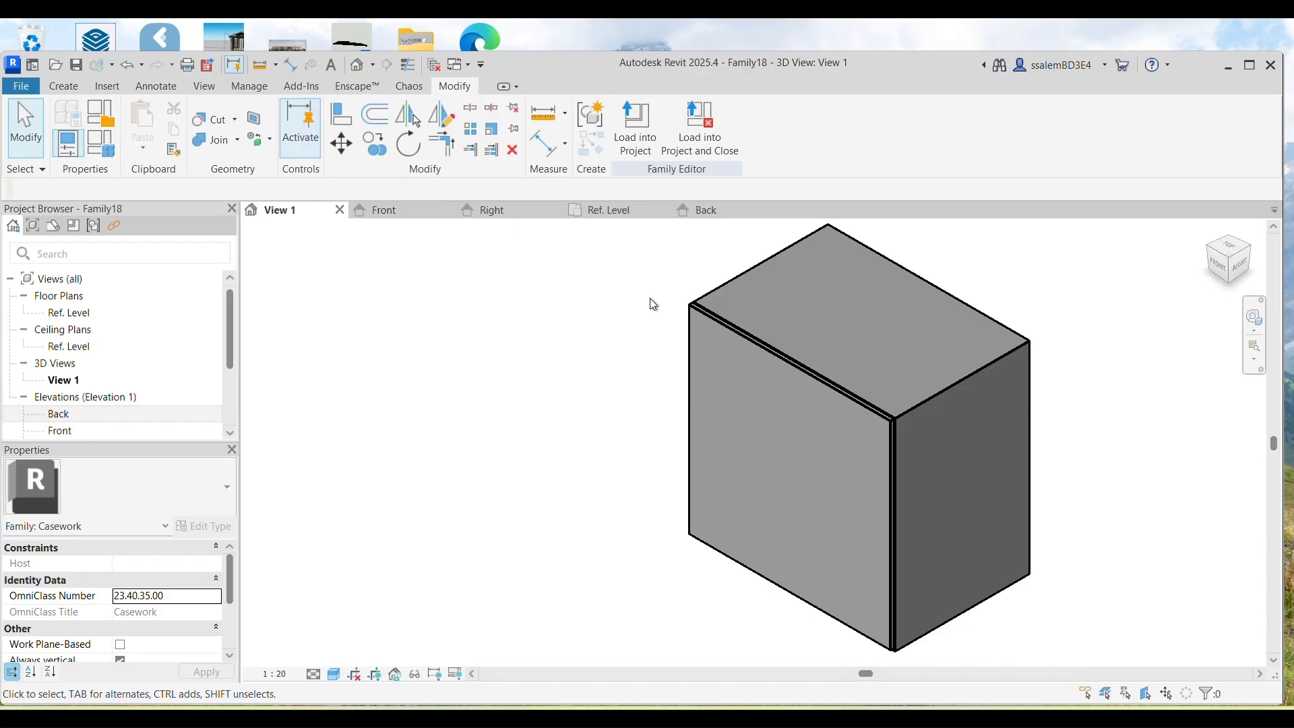
# Step: Set the 3D view scale to 1:5 and return to the Home view
pyautogui.scroll(3, 579, 606)
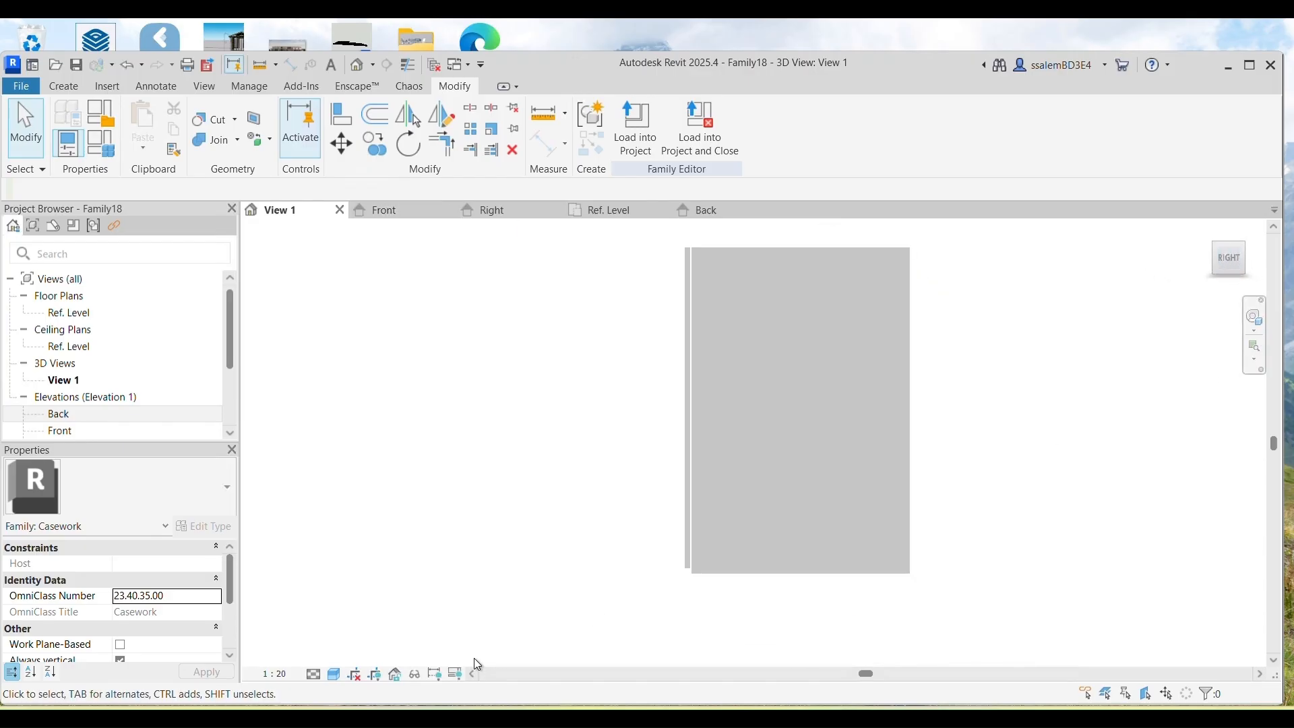
pyautogui.click(273, 674)
pyautogui.click(283, 483)
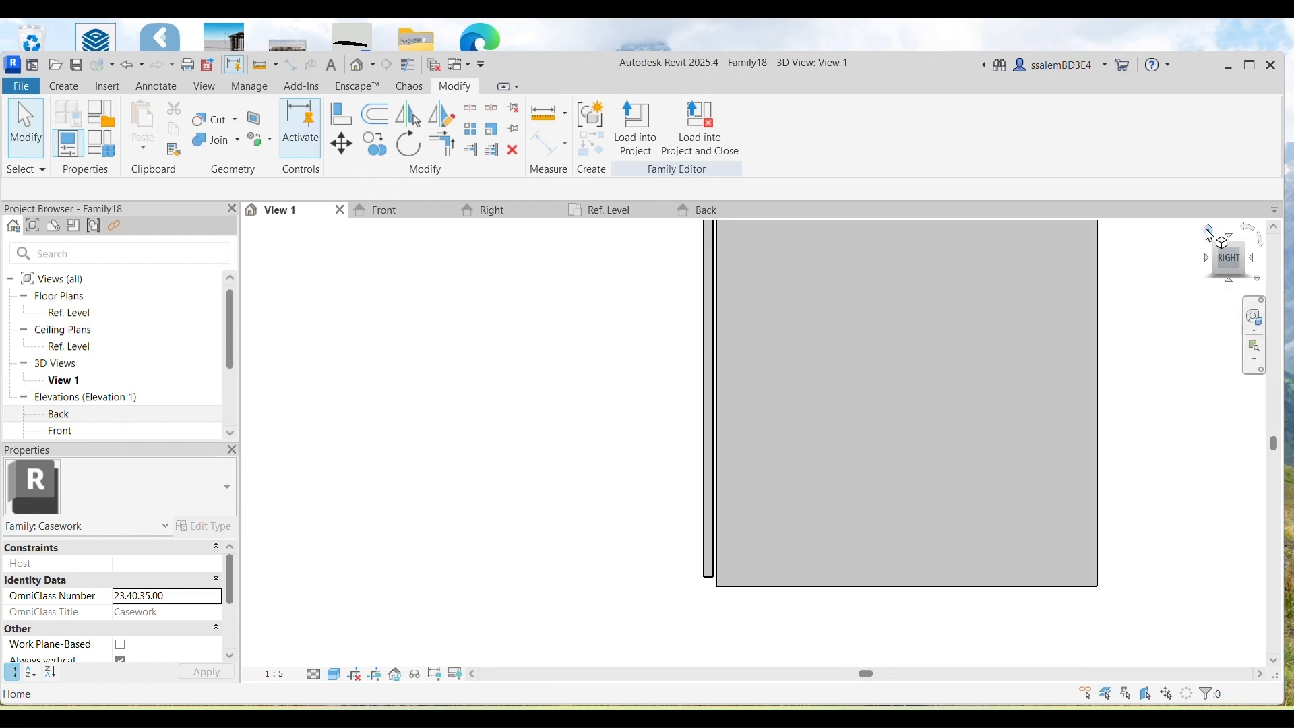
pyautogui.click(1209, 232)
pyautogui.moveTo(421, 445); pyautogui.dragTo(516, 437, button='middle')
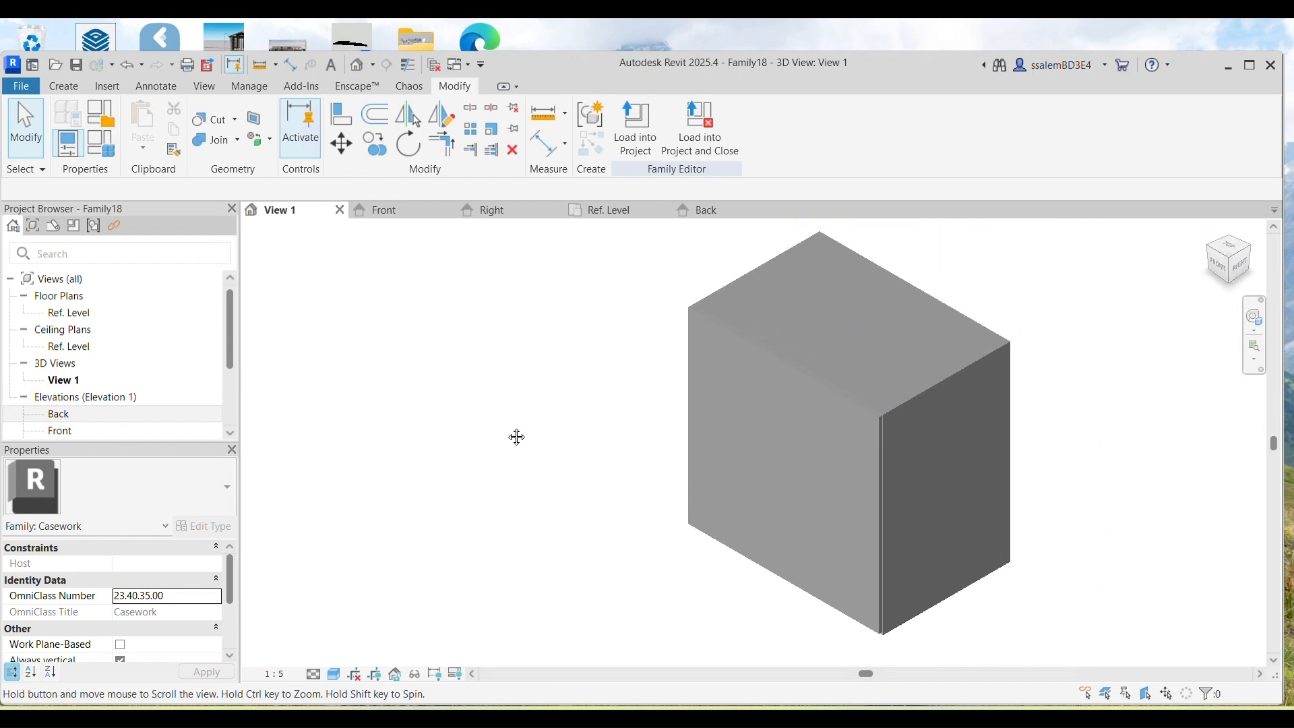
# Step: In Family Types, flex Depth to 300, apply, then restore it to 600
pyautogui.click(67, 144)
pyautogui.click(247, 384)
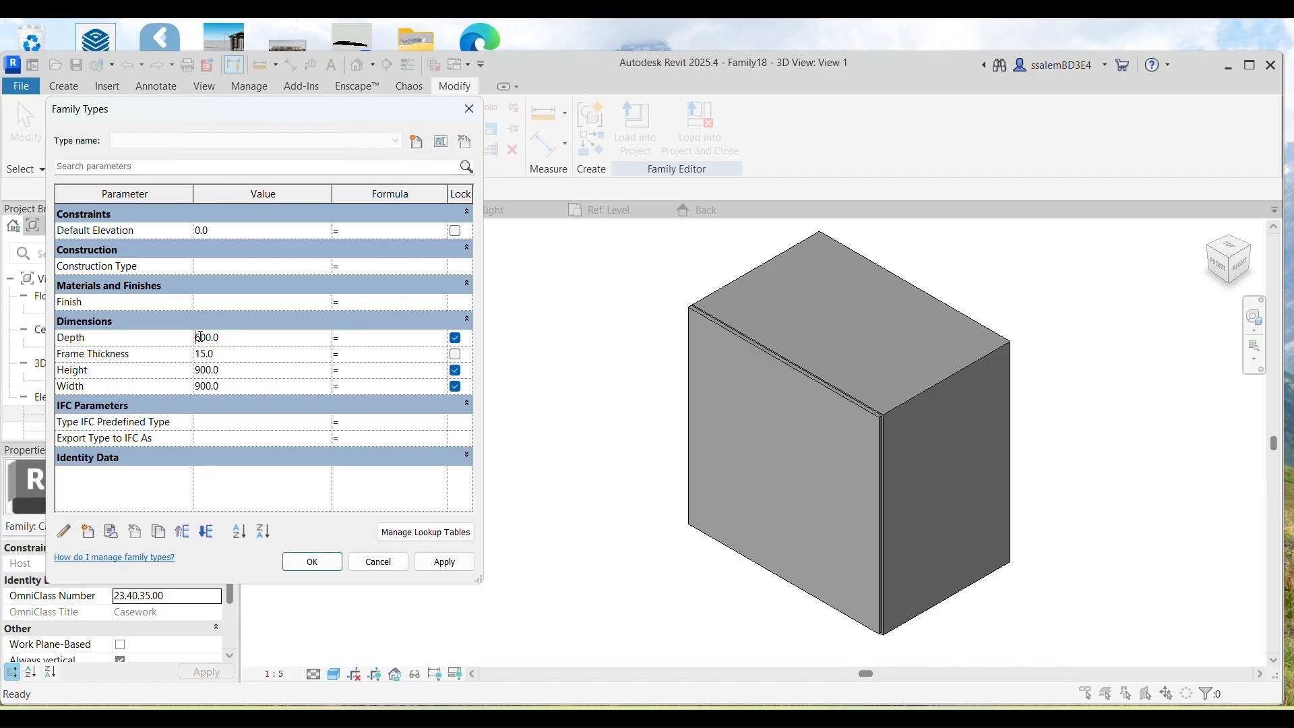
pyautogui.click(445, 562)
pyautogui.click(198, 337)
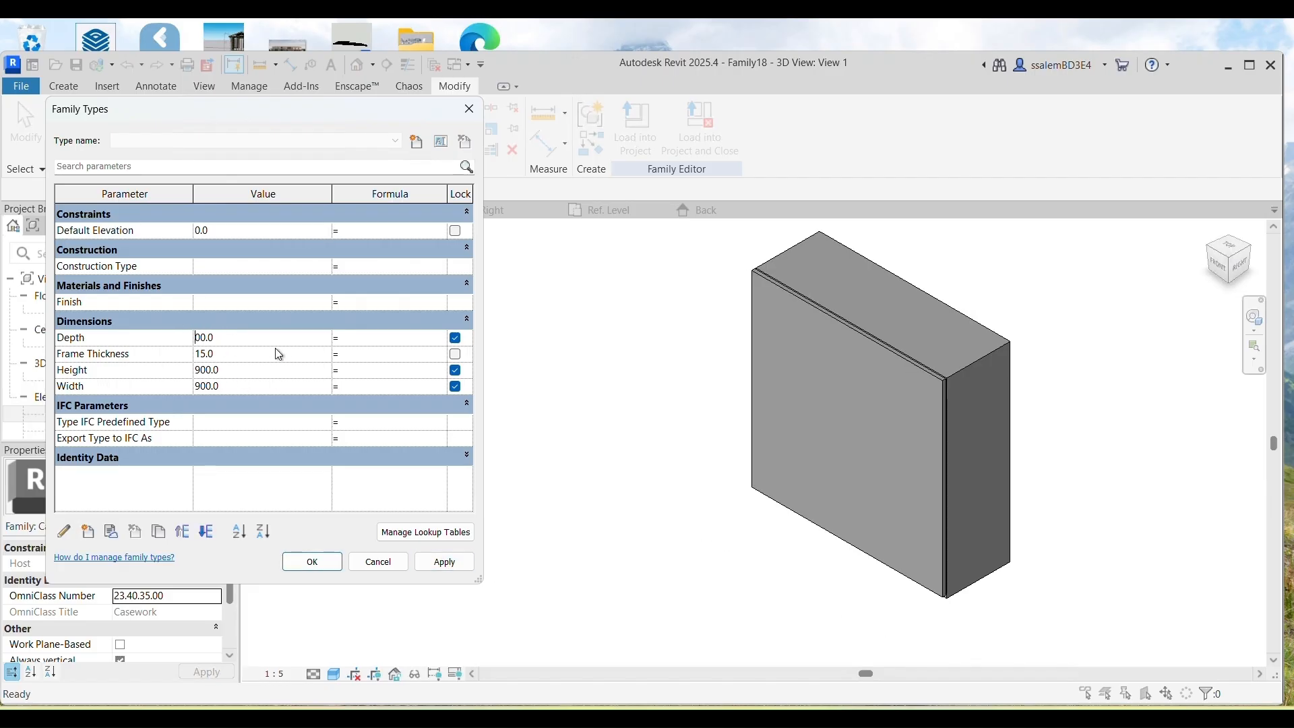
pyautogui.click(445, 562)
pyautogui.click(312, 561)
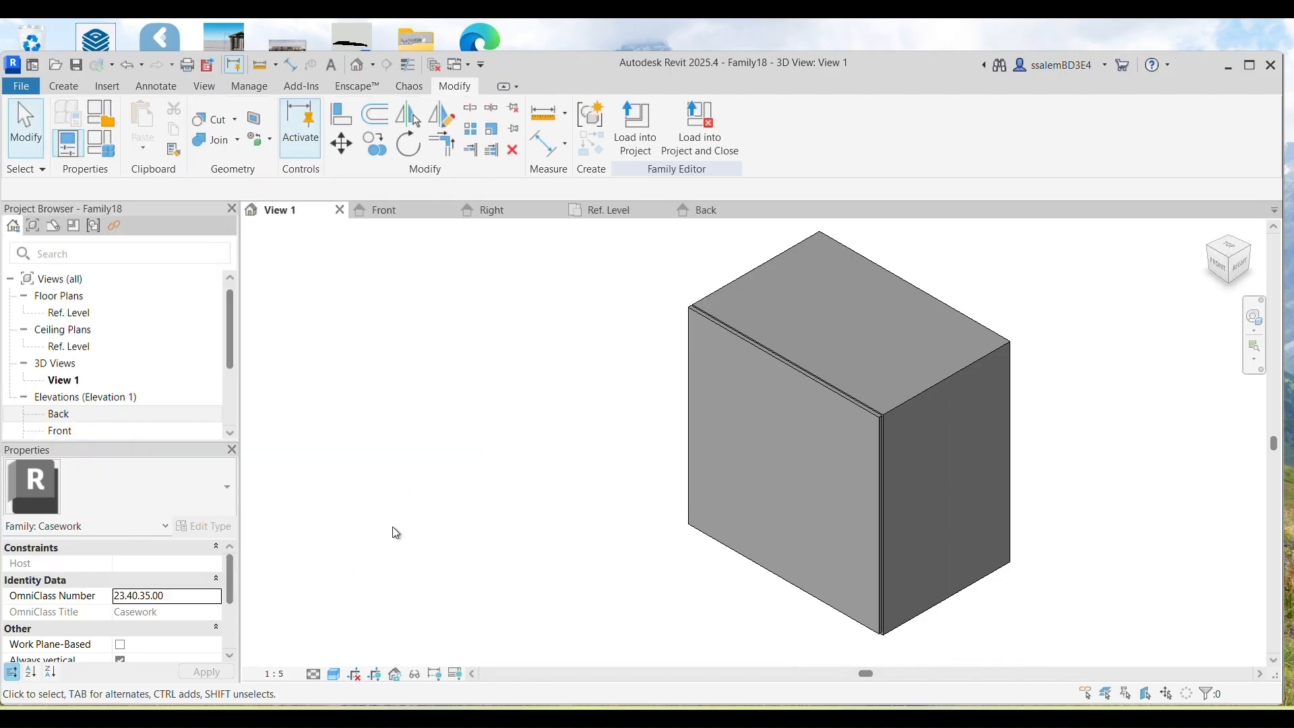
# Step: Switch to the Front elevation and centre the frame in the view
pyautogui.click(377, 211)
pyautogui.scroll(-7, 410, 457)
pyautogui.scroll(4, 638, 526)
pyautogui.moveTo(575, 531); pyautogui.dragTo(341, 435, button='middle')
pyautogui.scroll(1, 615, 500)
pyautogui.moveTo(614, 500); pyautogui.dragTo(811, 531, button='middle')
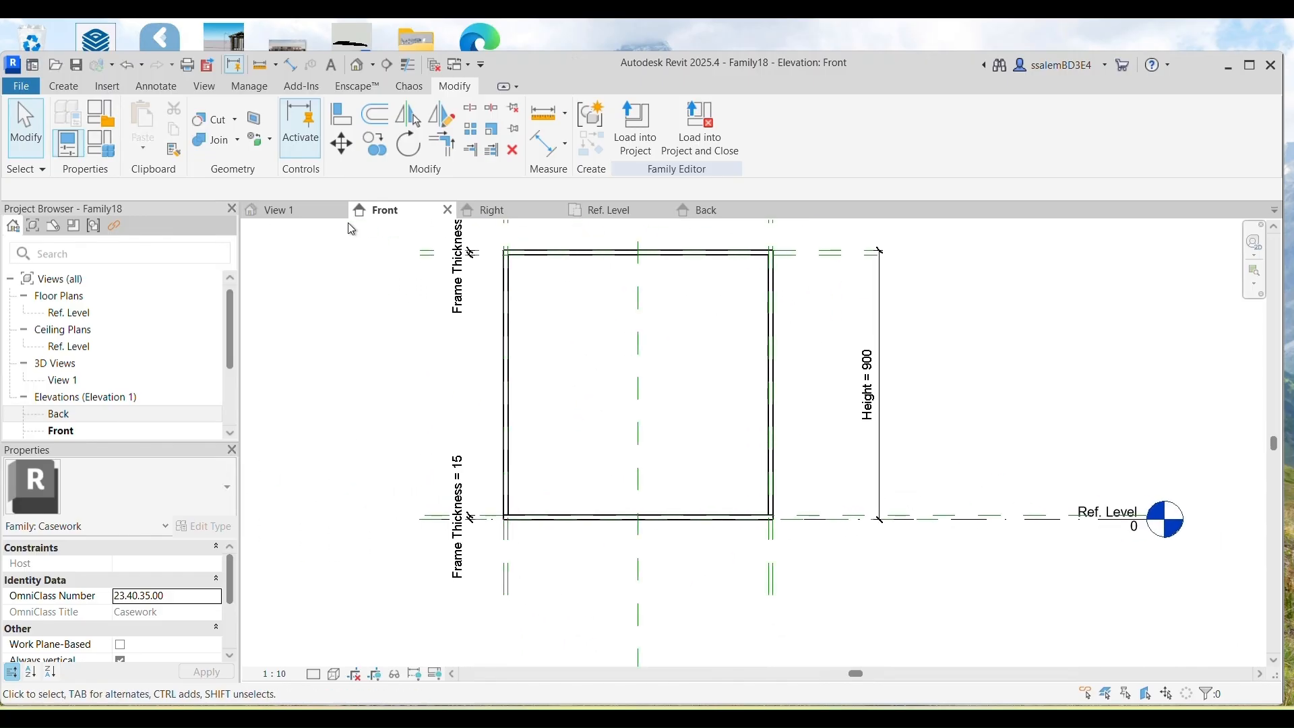
# Step: Pick reference planes offset 50 inside the frame's edges, starting above the bottom edge
pyautogui.click(63, 86)
pyautogui.click(952, 128)
pyautogui.scroll(1, 801, 602)
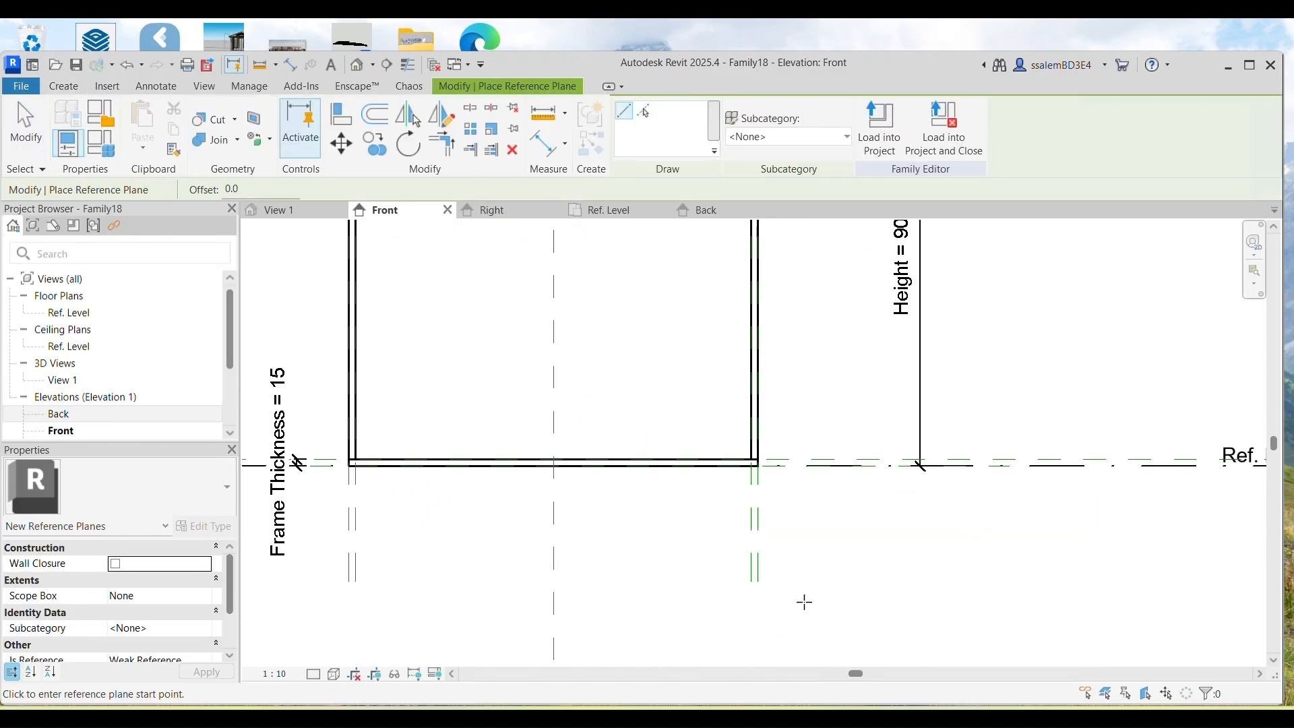
pyautogui.click(646, 111)
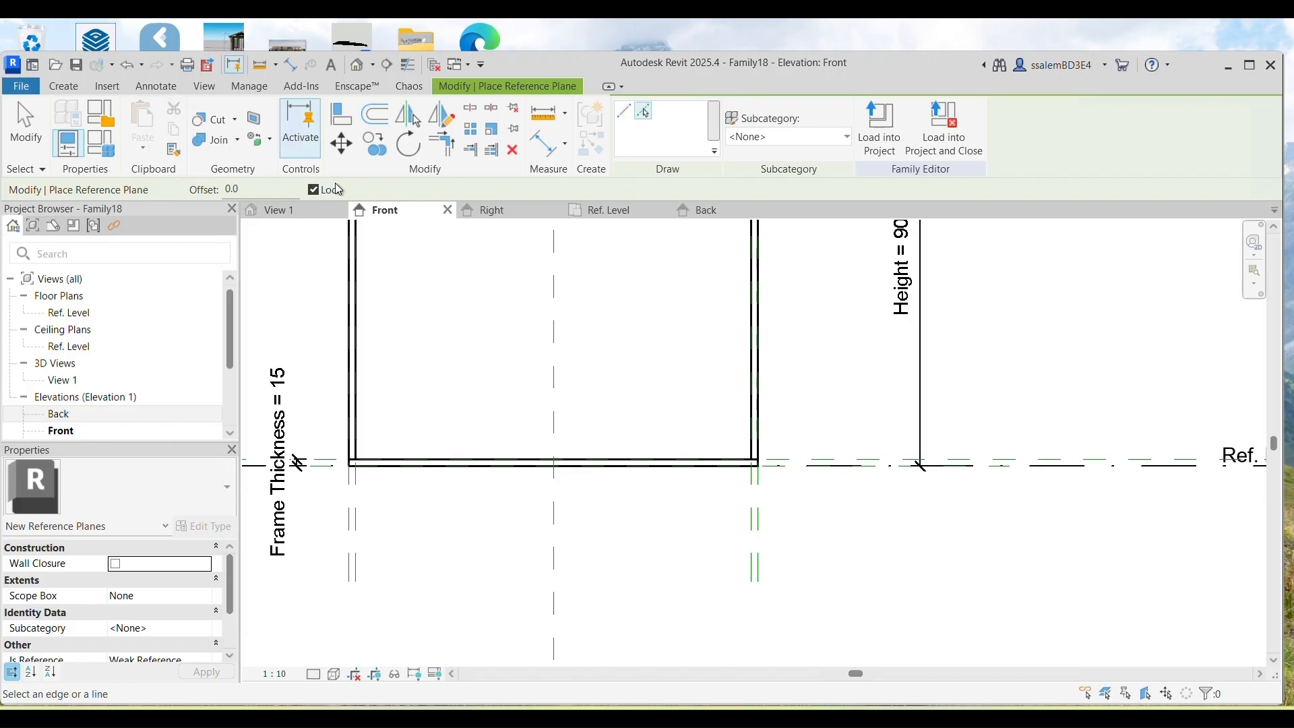
pyautogui.write('50')
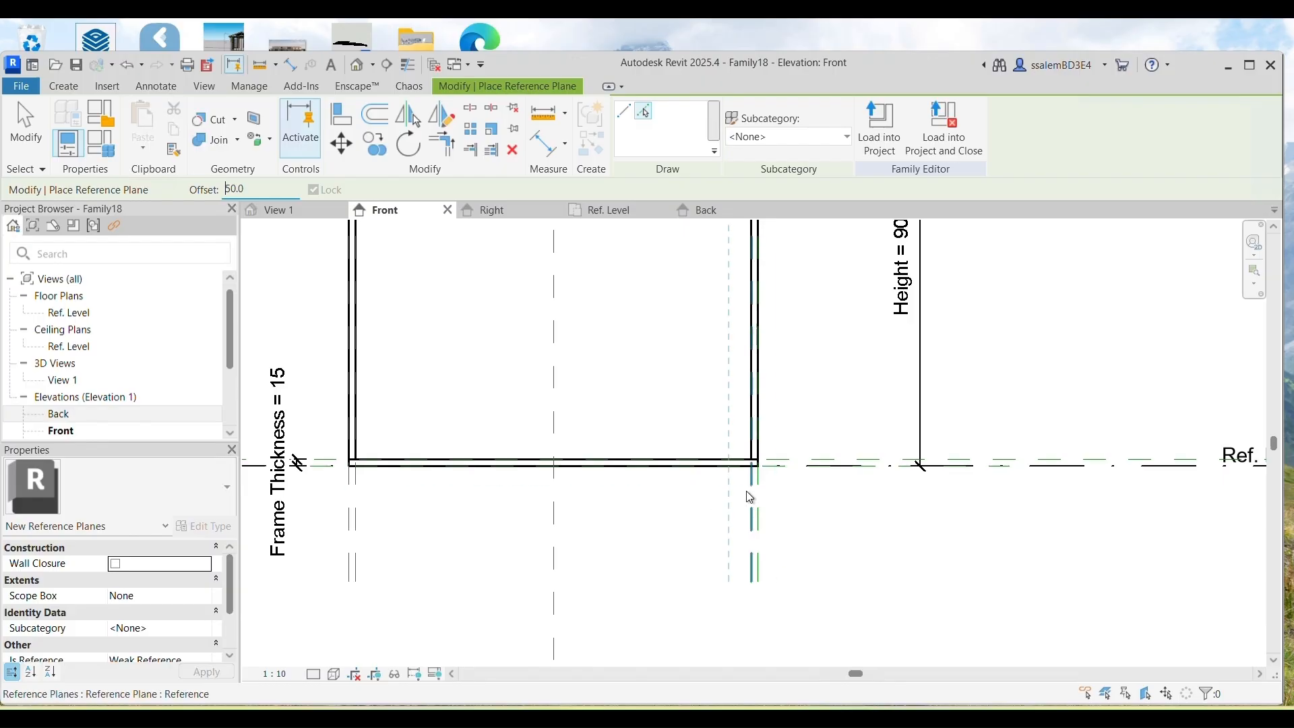
pyautogui.scroll(5, 754, 490)
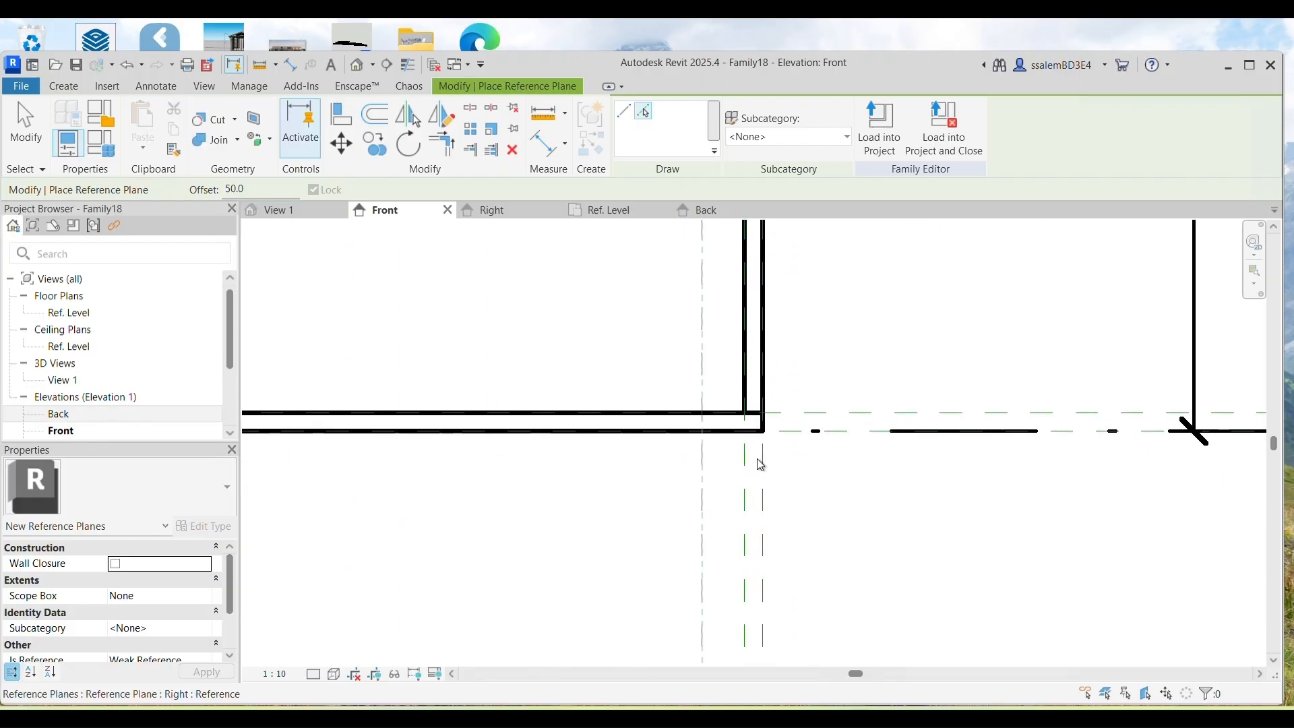
pyautogui.scroll(-5, 758, 487)
pyautogui.scroll(5, 475, 465)
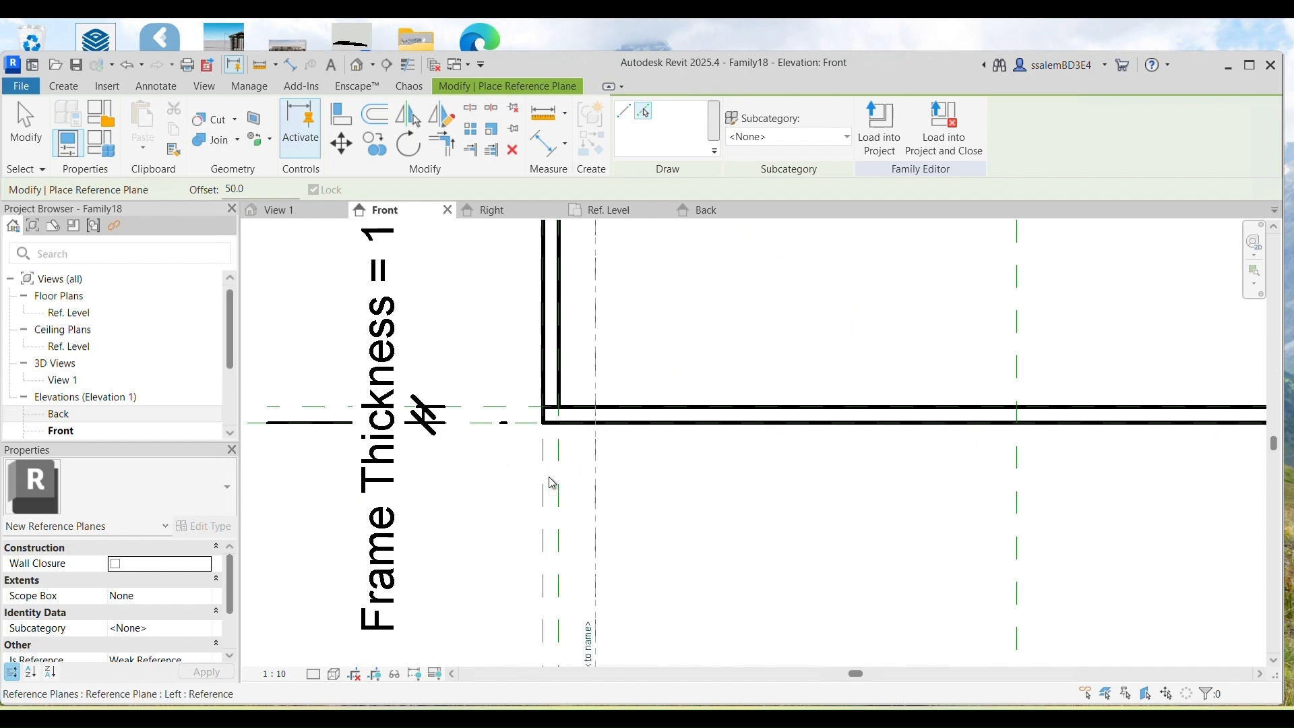
pyautogui.scroll(-2, 548, 472)
pyautogui.click(521, 423)
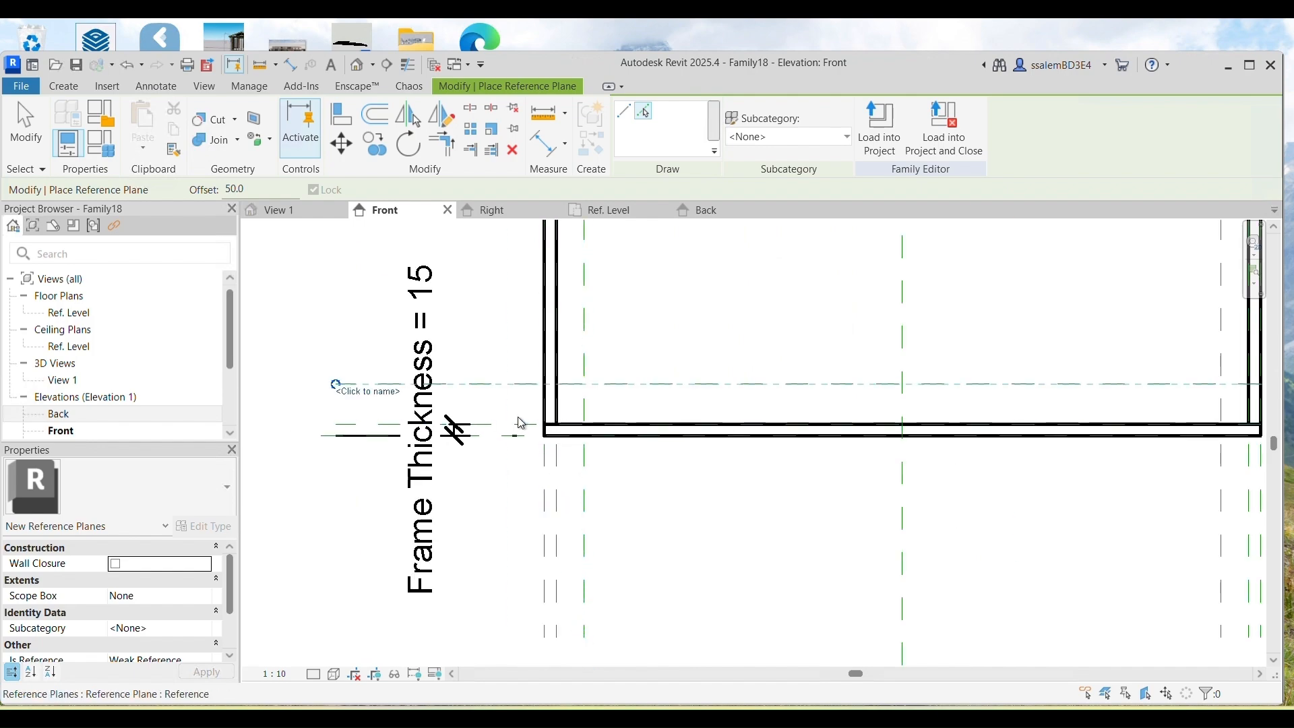
# Step: With DI, place an aligned 50 dimension between the new plane and the bottom edge
pyautogui.press('d')
pyautogui.press('i')
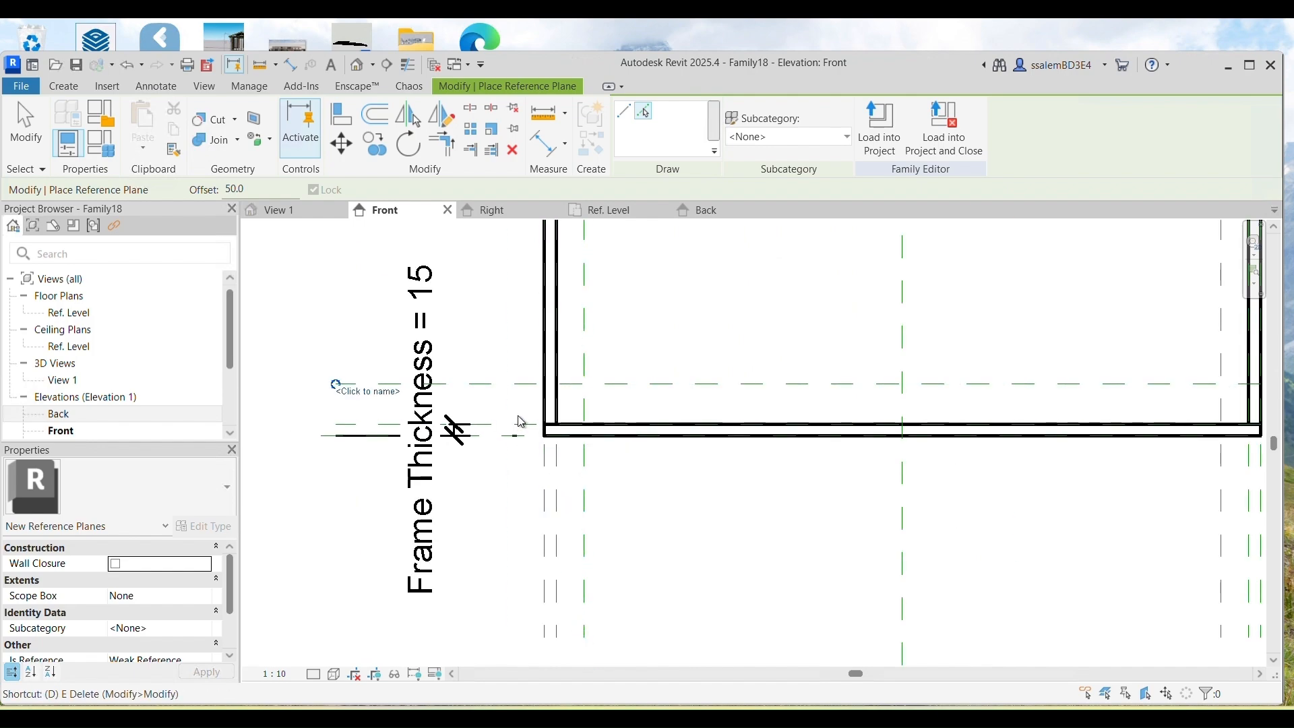
pyautogui.click(507, 387)
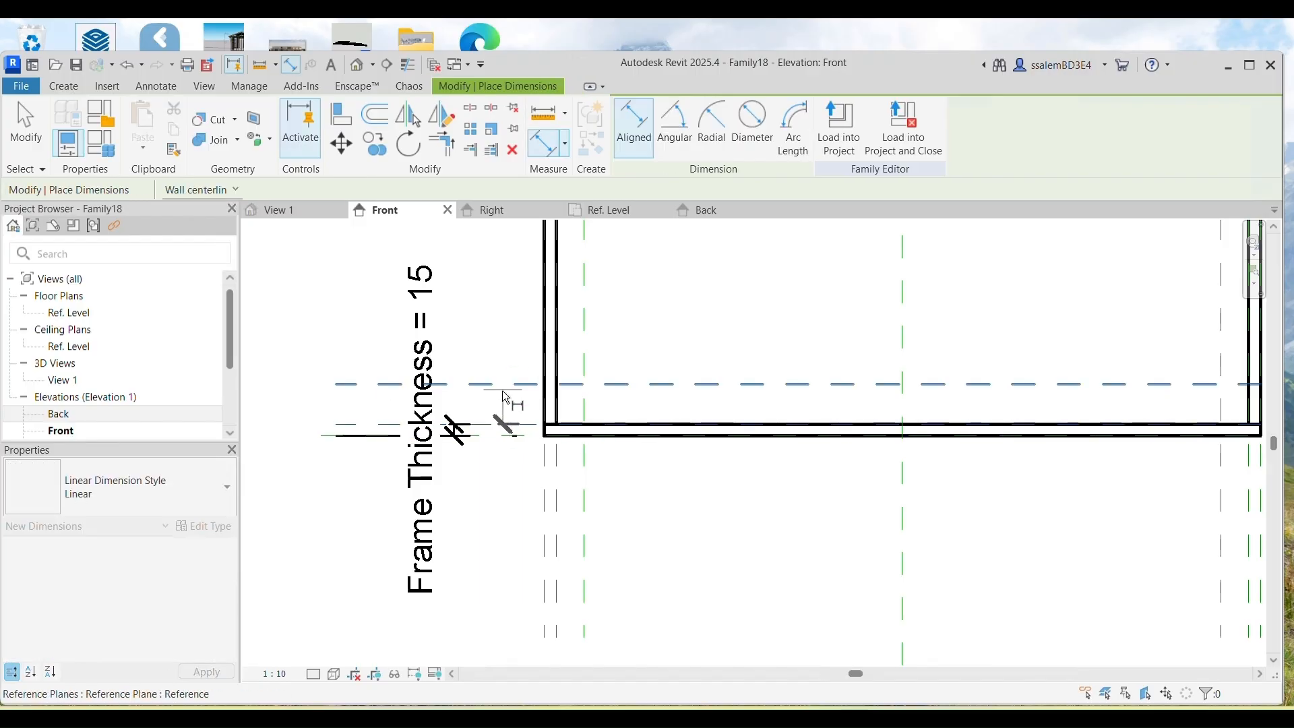
pyautogui.scroll(-5, 737, 404)
pyautogui.scroll(1, 731, 389)
pyautogui.click(731, 404)
pyautogui.click(730, 342)
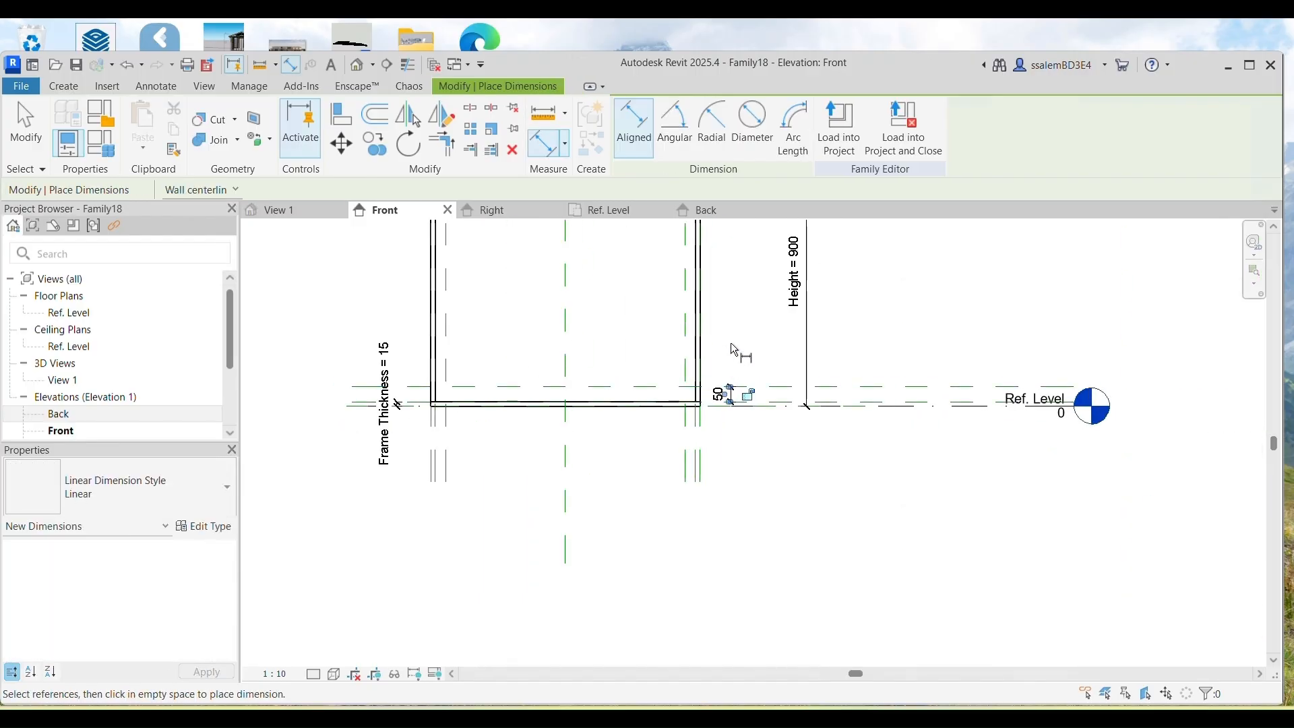
# Step: Add aligned 50 dimensions between the Right and Left planes and their inner planes
pyautogui.scroll(3, 686, 435)
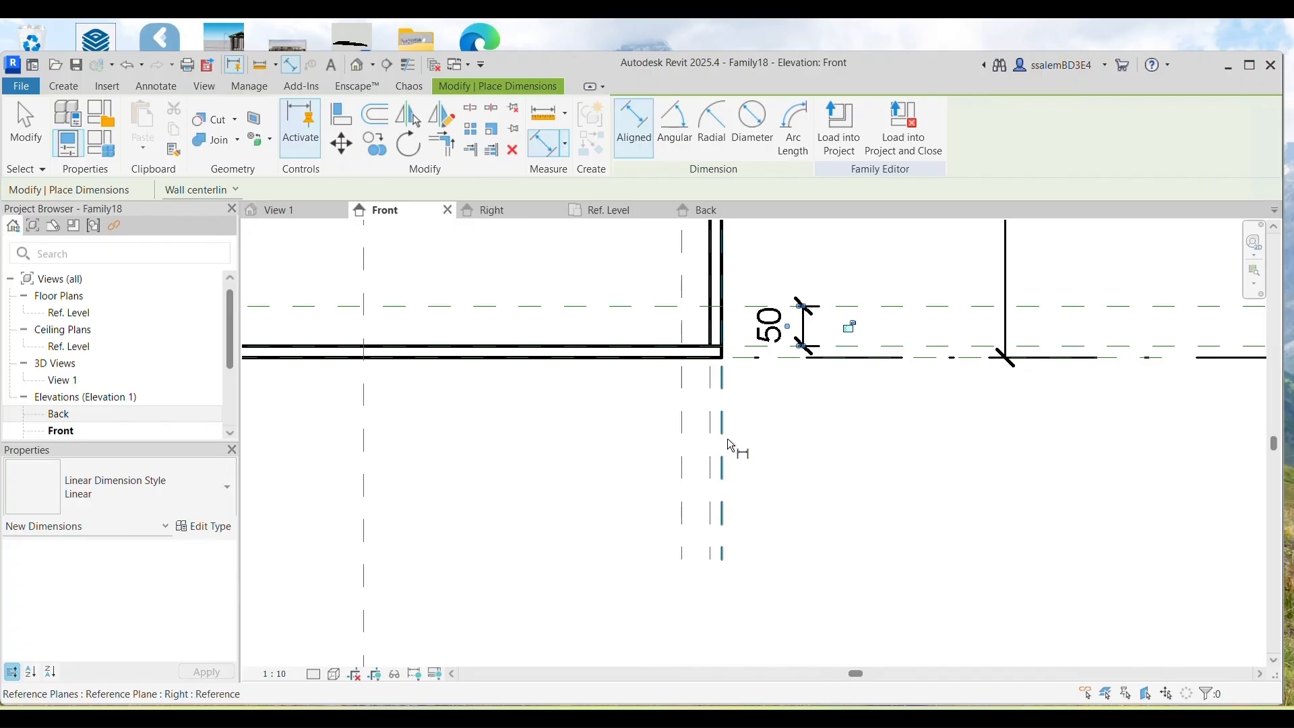
pyautogui.click(722, 435)
pyautogui.click(681, 448)
pyautogui.click(628, 429)
pyautogui.scroll(-3, 419, 434)
pyautogui.scroll(1, 386, 430)
pyautogui.click(385, 430)
pyautogui.click(413, 426)
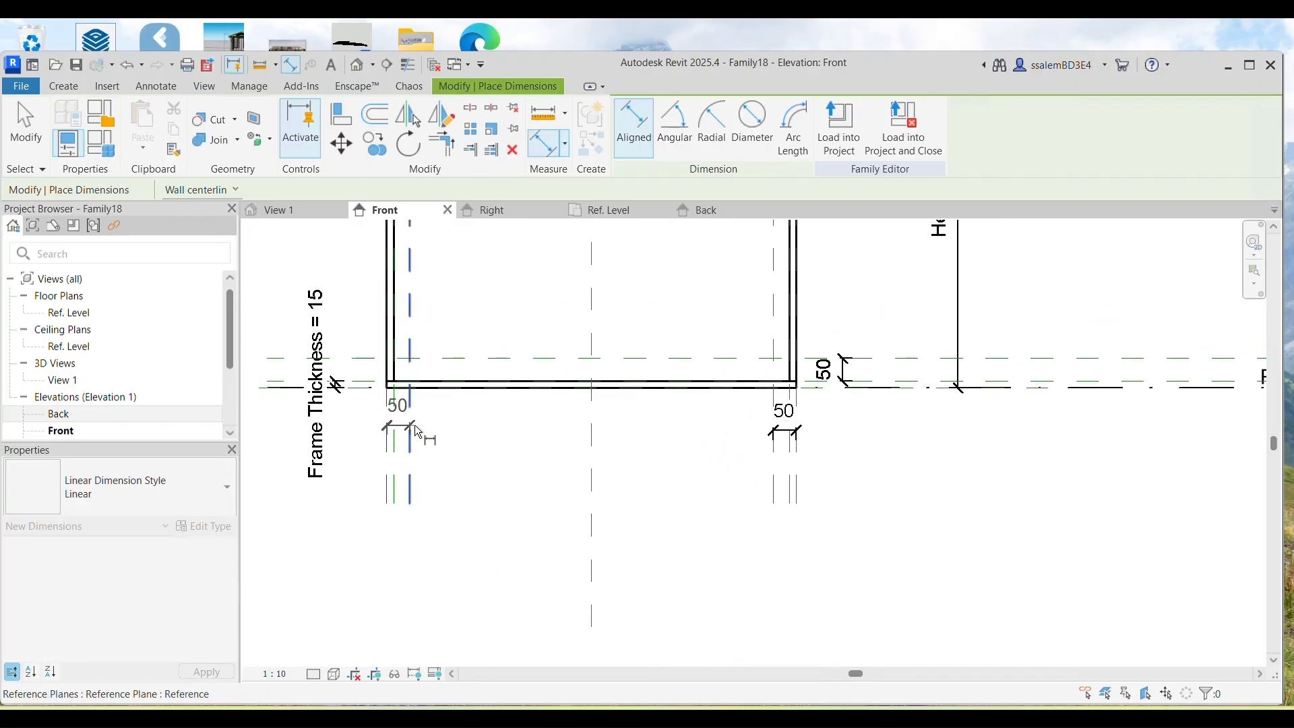
pyautogui.click(444, 428)
# Step: Frame the whole elevation, then return to 3D View 1
pyautogui.scroll(-4, 447, 430)
pyautogui.moveTo(447, 430); pyautogui.dragTo(407, 362, button='middle')
pyautogui.scroll(2, 564, 492)
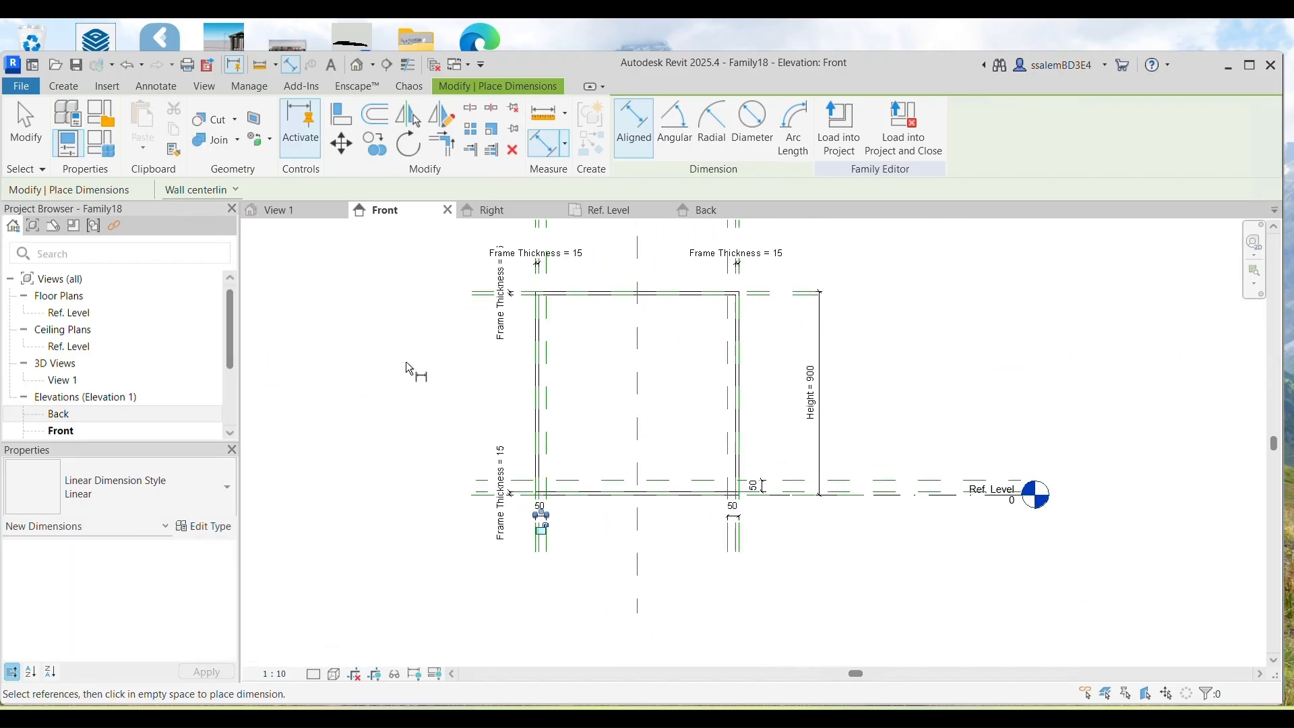
pyautogui.click(290, 209)
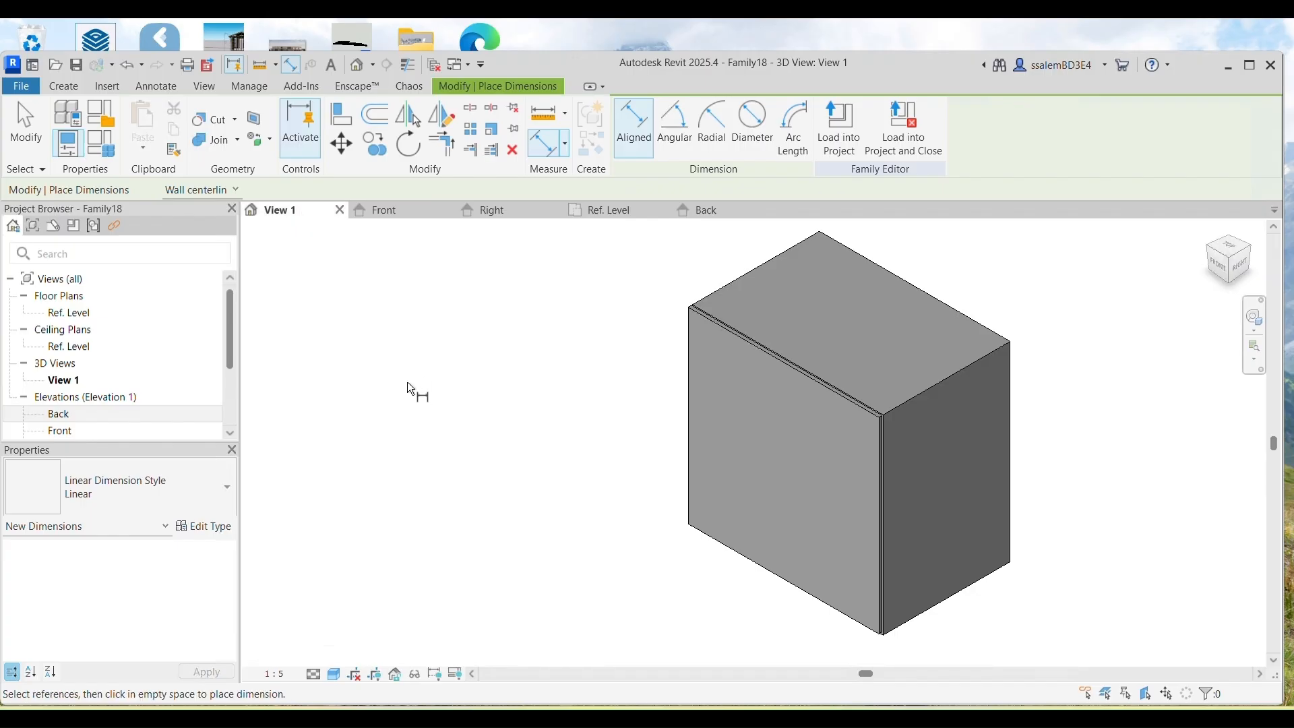
# Step: Load the CabinetHandle.rfa family into the cabinet
pyautogui.click(25, 122)
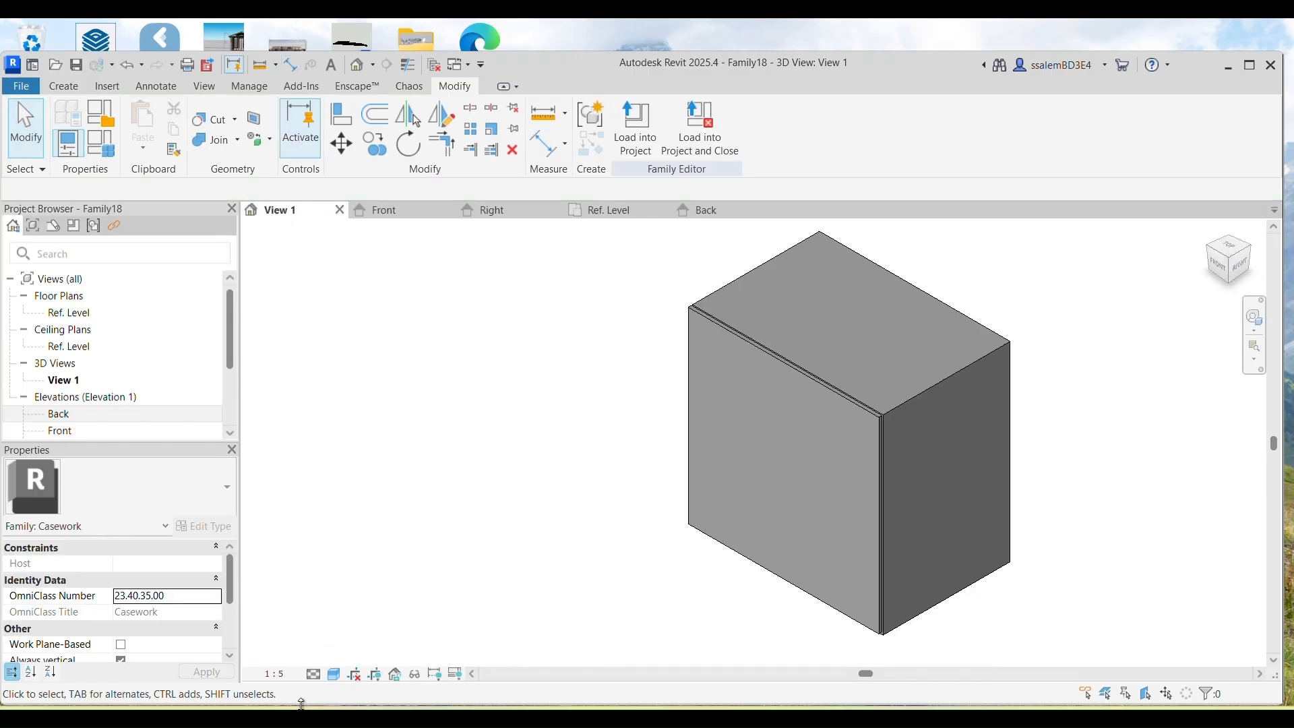
pyautogui.click(105, 87)
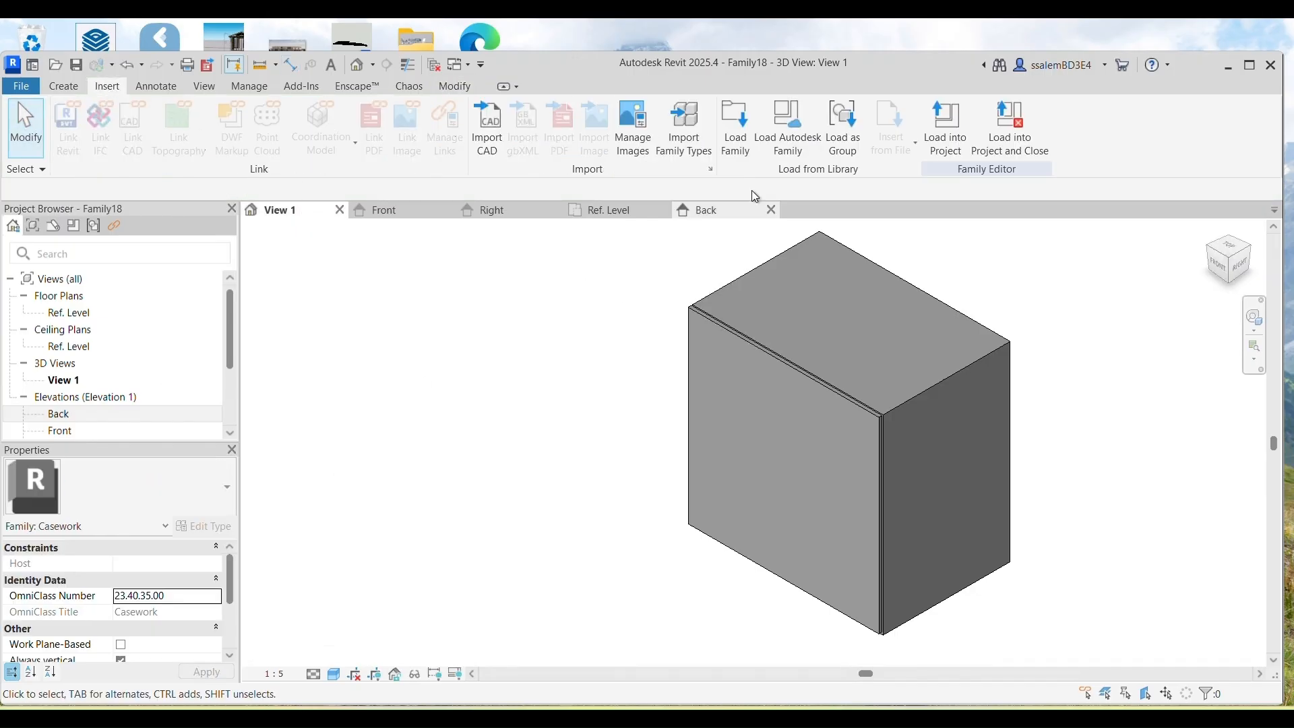
pyautogui.click(739, 134)
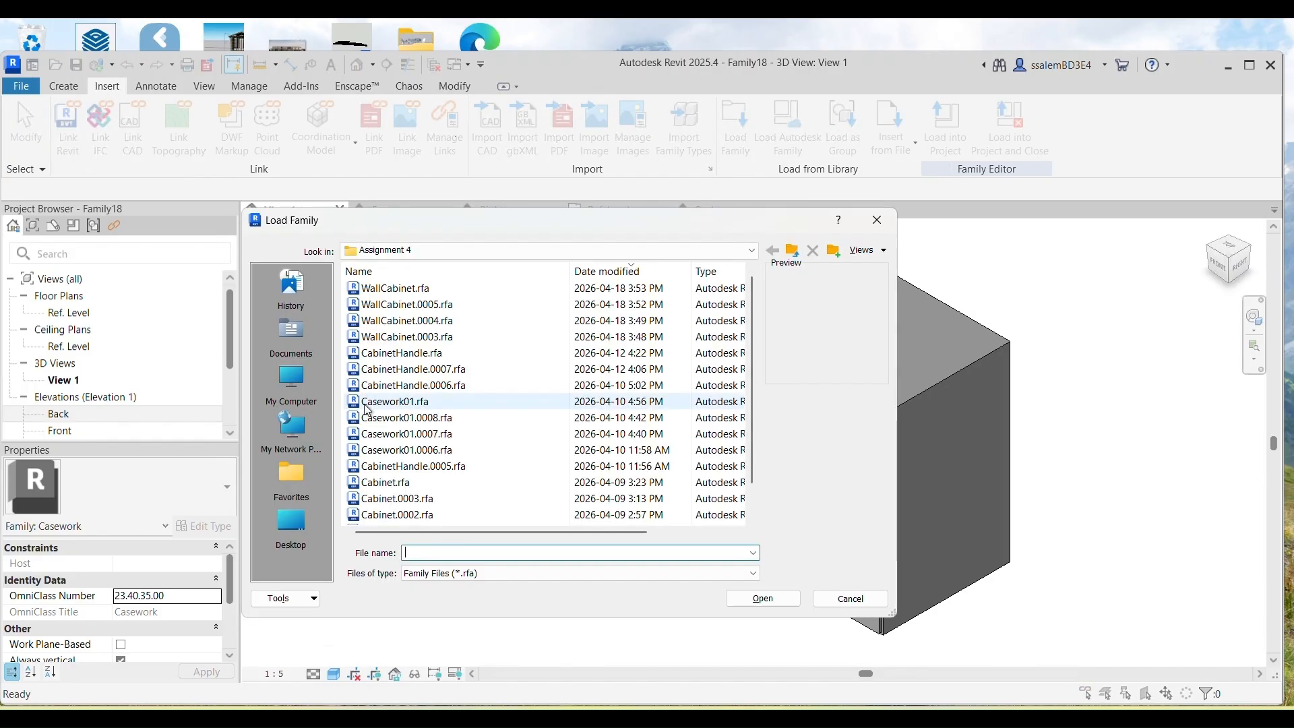
pyautogui.click(405, 352)
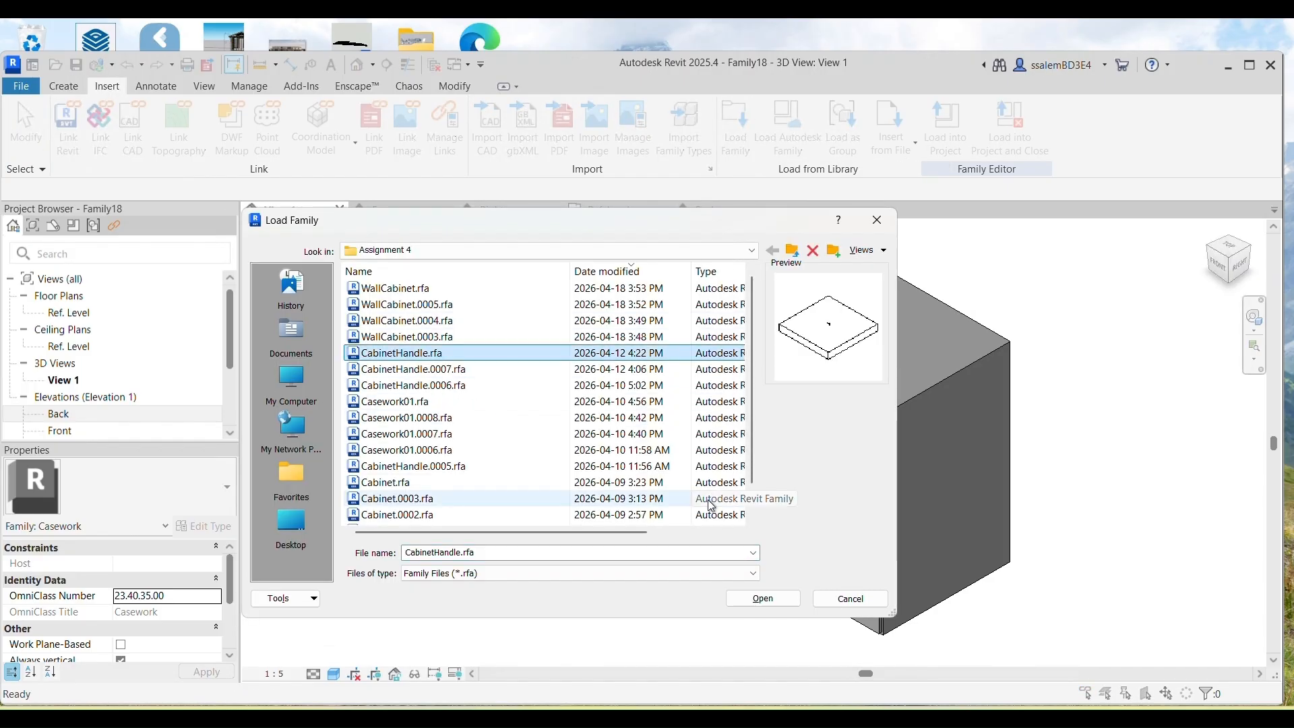
pyautogui.click(763, 598)
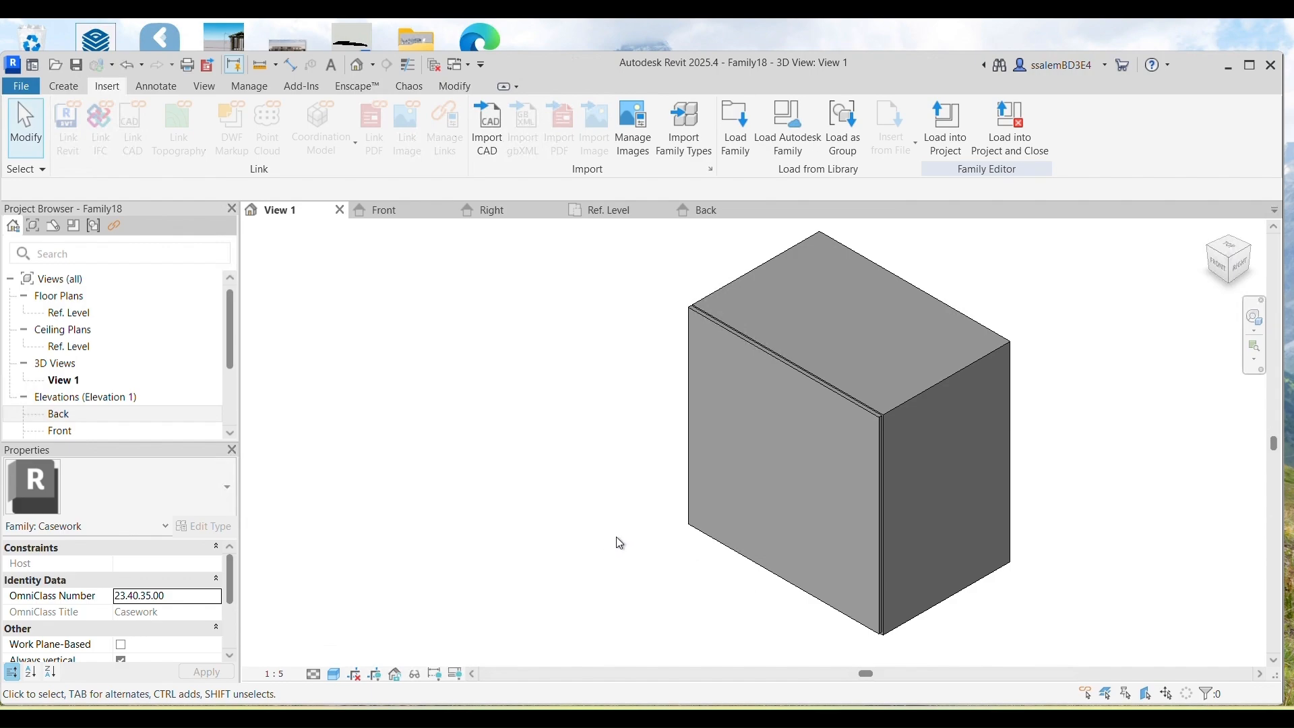
# Step: Expand Families > Generic Models in the Project Browser and select CabinetHandle
pyautogui.scroll(-2, 59, 339)
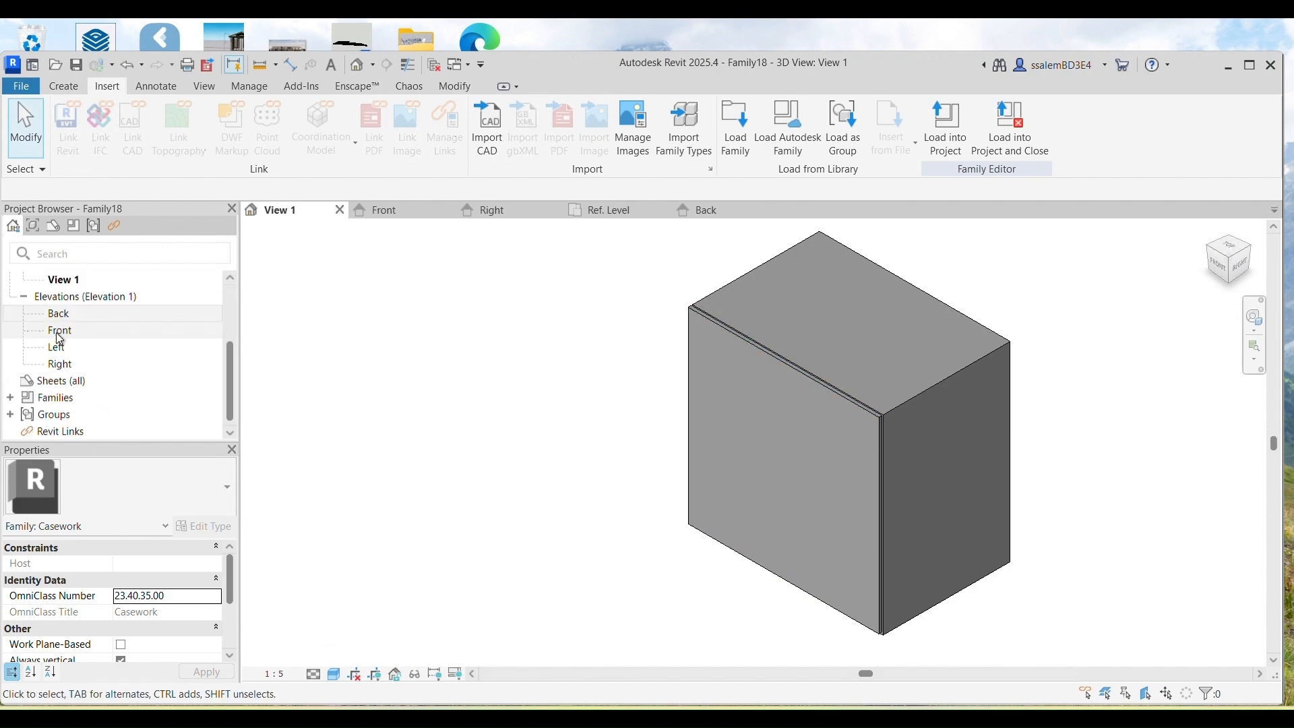
pyautogui.click(10, 397)
pyautogui.scroll(-1, 20, 398)
pyautogui.click(24, 398)
pyautogui.scroll(-1, 29, 403)
pyautogui.click(67, 398)
# Step: Place an S120 handle on the cabinet's front face
pyautogui.click(37, 398)
pyautogui.click(73, 414)
pyautogui.moveTo(438, 467); pyautogui.dragTo(459, 474)
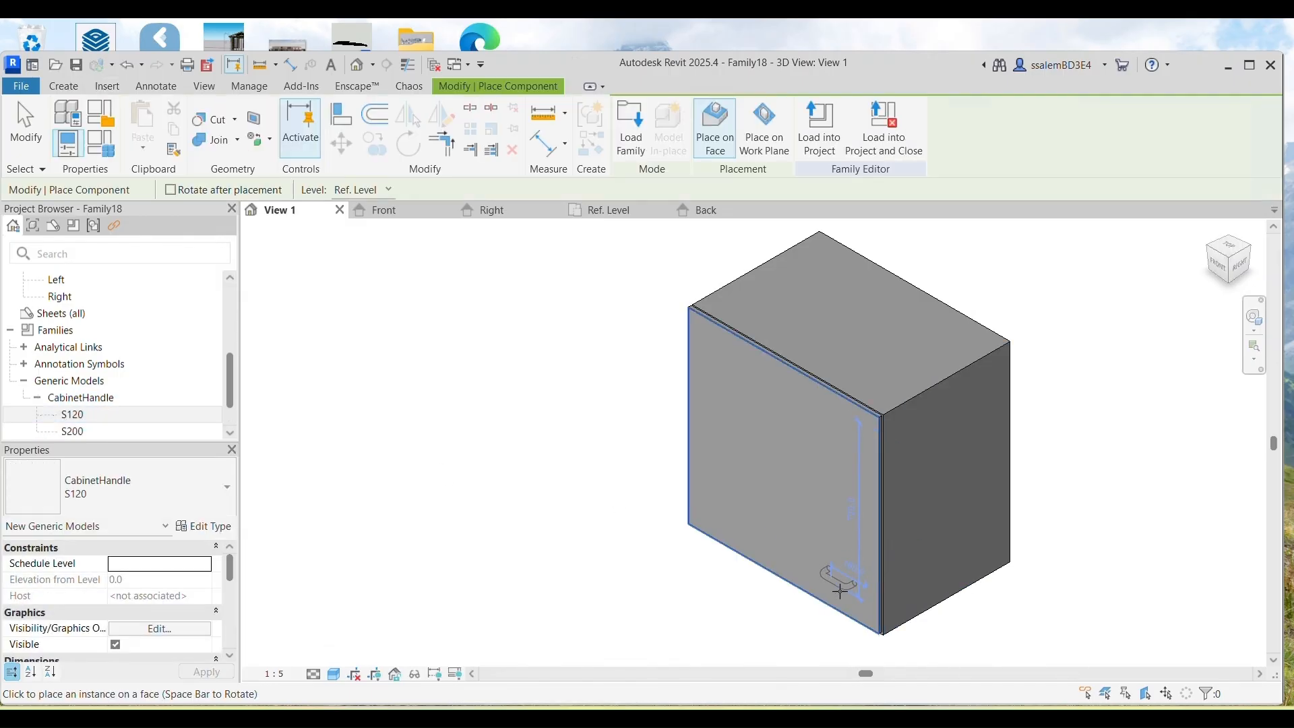
pyautogui.scroll(1, 840, 588)
pyautogui.click(844, 572)
# Step: Place two more S120 handles with Rotate after placement, turning each 90° upright
pyautogui.click(678, 482)
pyautogui.click(171, 190)
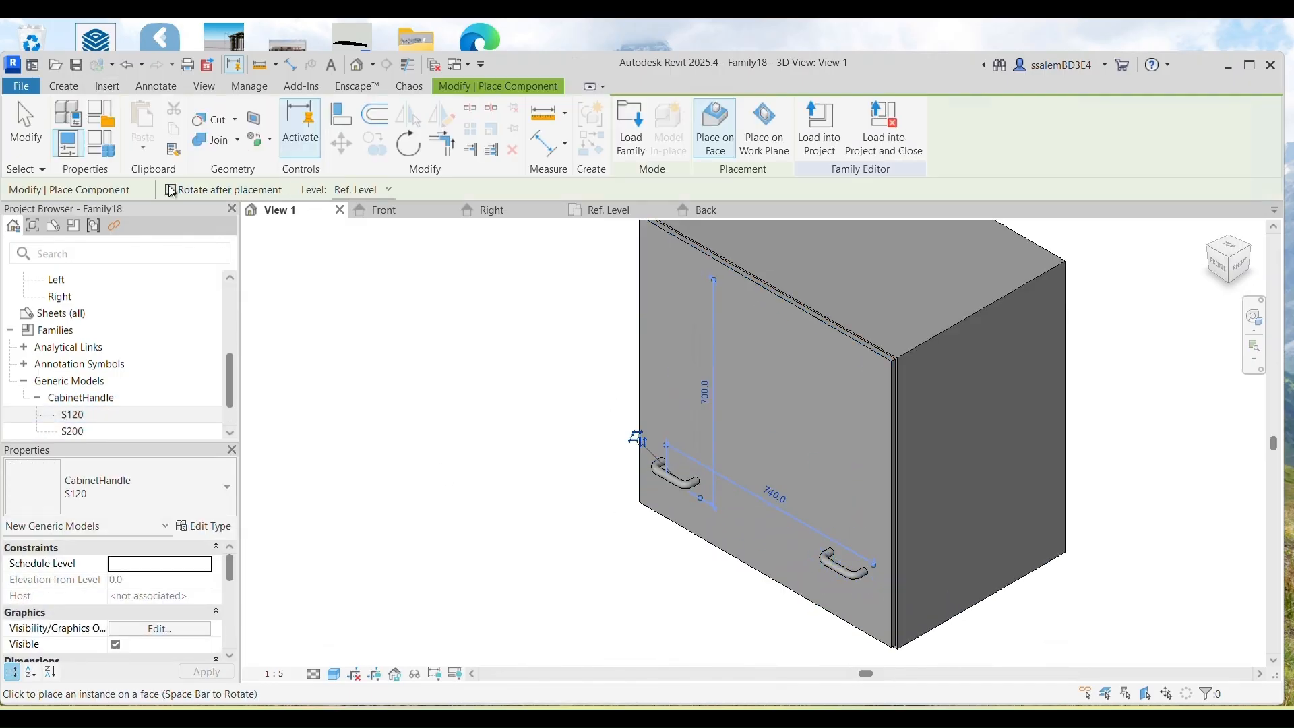
pyautogui.click(680, 435)
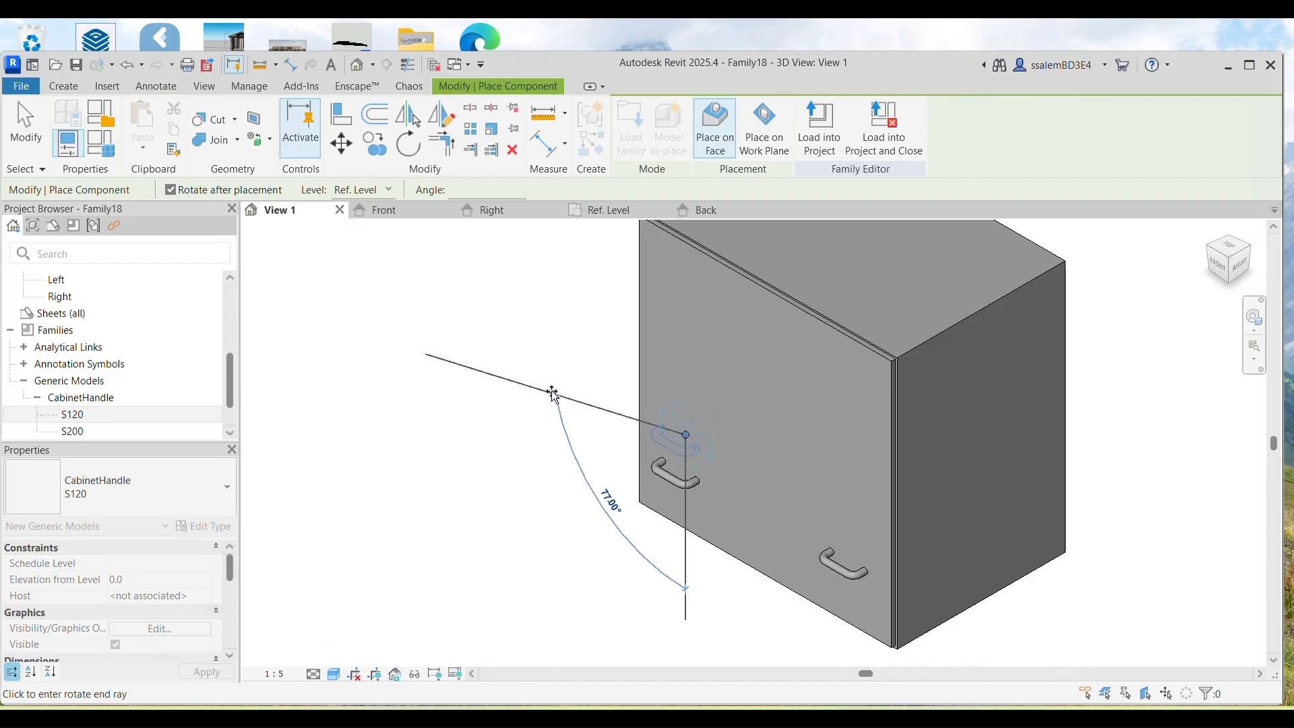
pyautogui.click(557, 363)
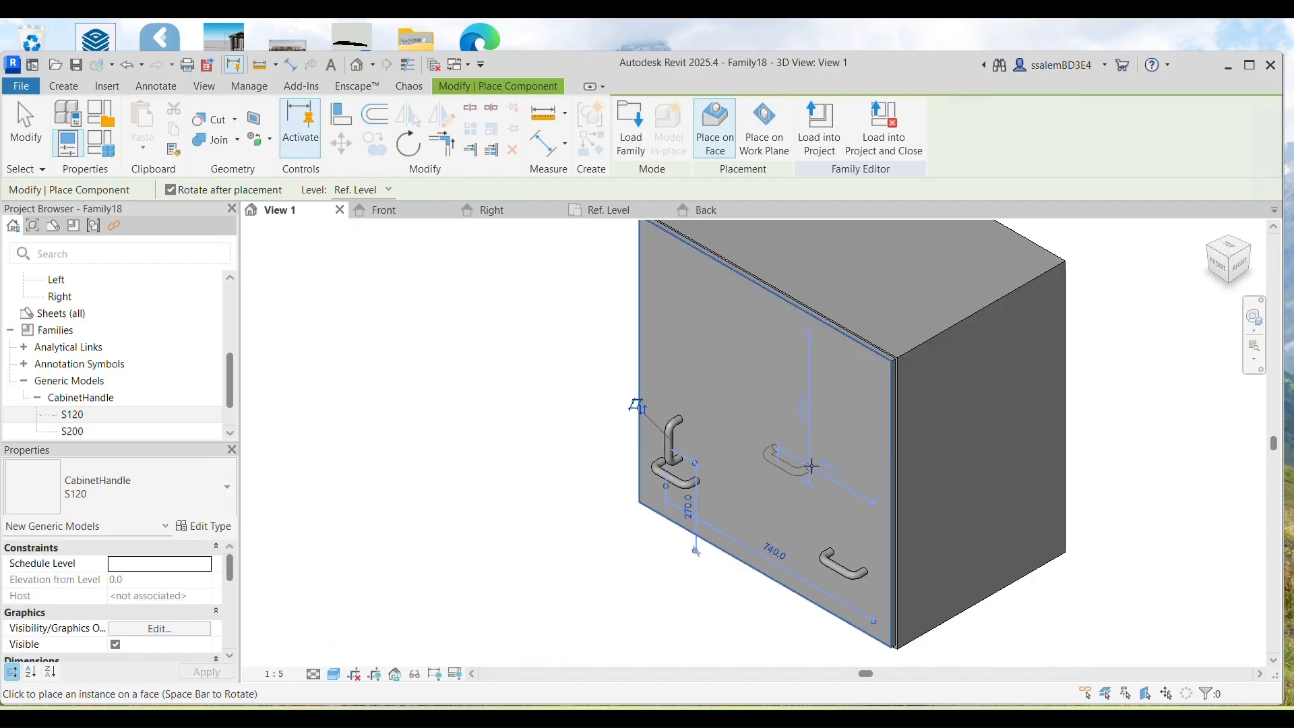
pyautogui.click(842, 505)
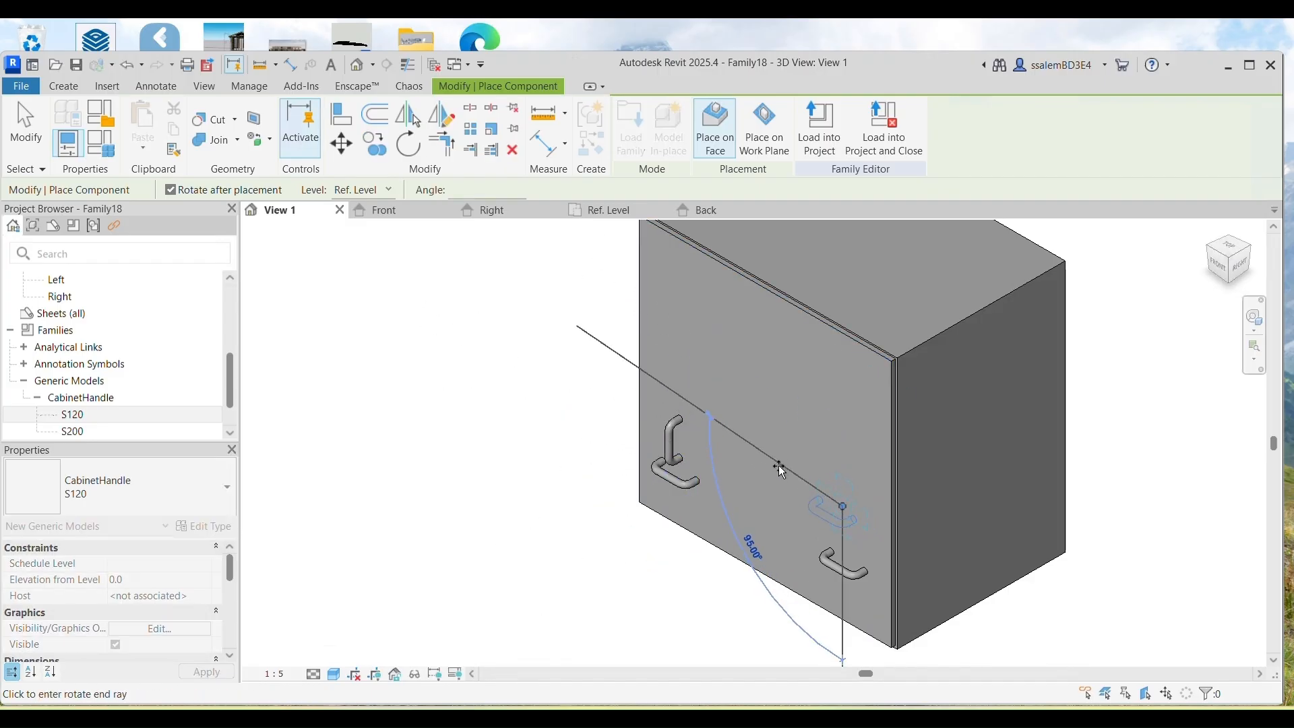
pyautogui.click(777, 466)
# Step: In the Front elevation, align the vertical handles to the left and right 50 planes
pyautogui.click(386, 213)
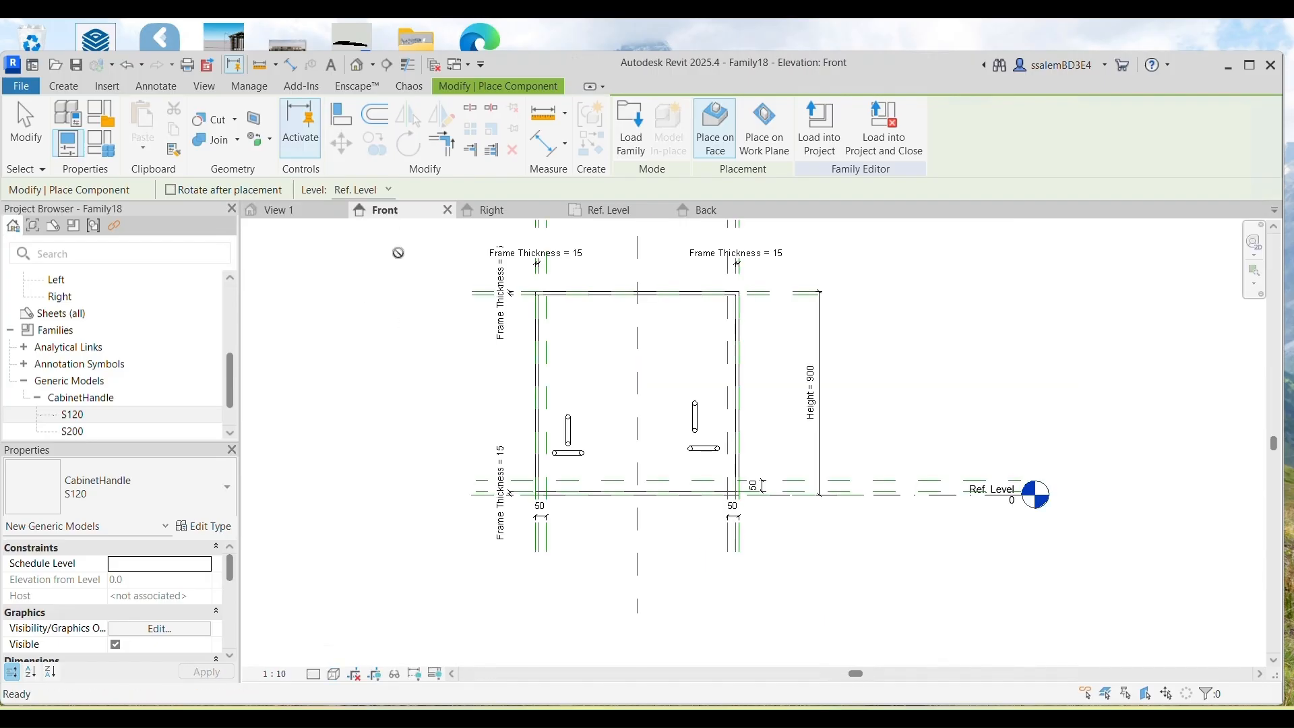
pyautogui.scroll(4, 539, 472)
pyautogui.click(374, 114)
pyautogui.scroll(2, 627, 397)
pyautogui.click(574, 337)
pyautogui.click(630, 296)
pyautogui.click(1056, 306)
pyautogui.click(970, 280)
# Step: Align both horizontal handles onto the lower 50 plane and their ends to the side planes
pyautogui.click(615, 431)
pyautogui.click(623, 363)
pyautogui.click(576, 405)
pyautogui.click(596, 431)
pyautogui.click(1056, 344)
pyautogui.click(1014, 349)
pyautogui.click(1014, 432)
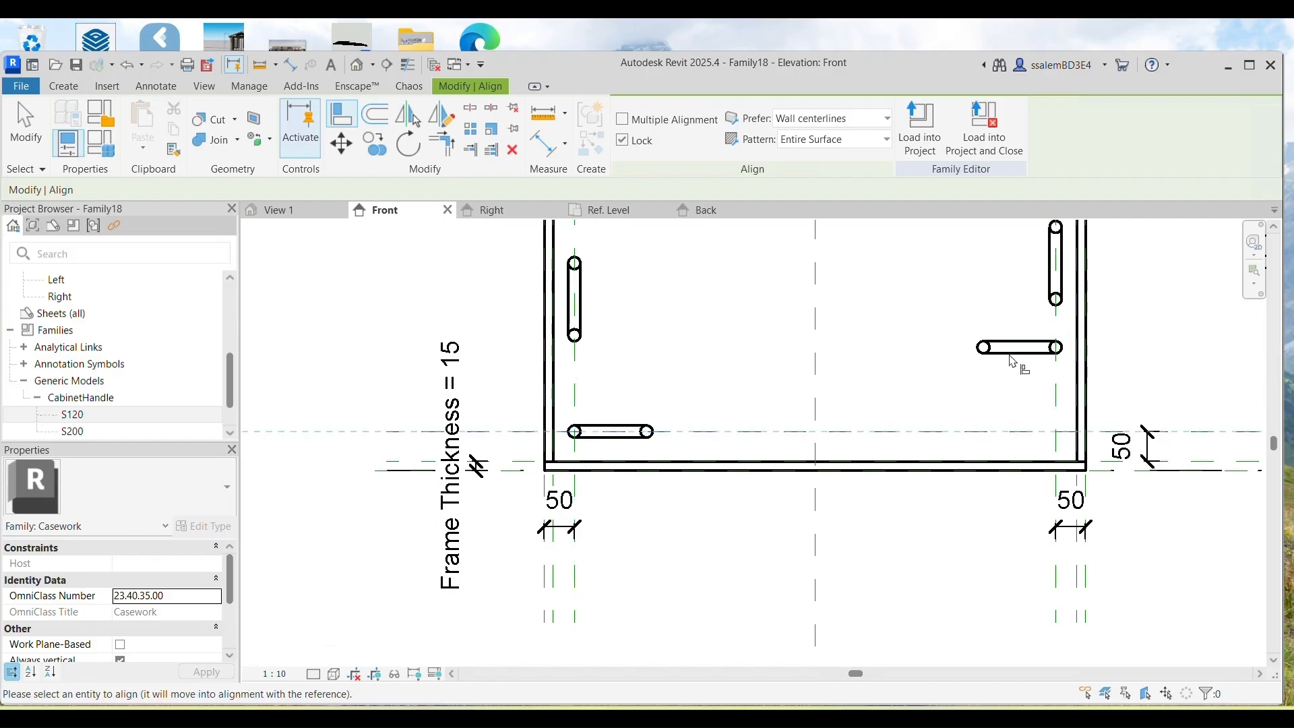
pyautogui.click(1012, 352)
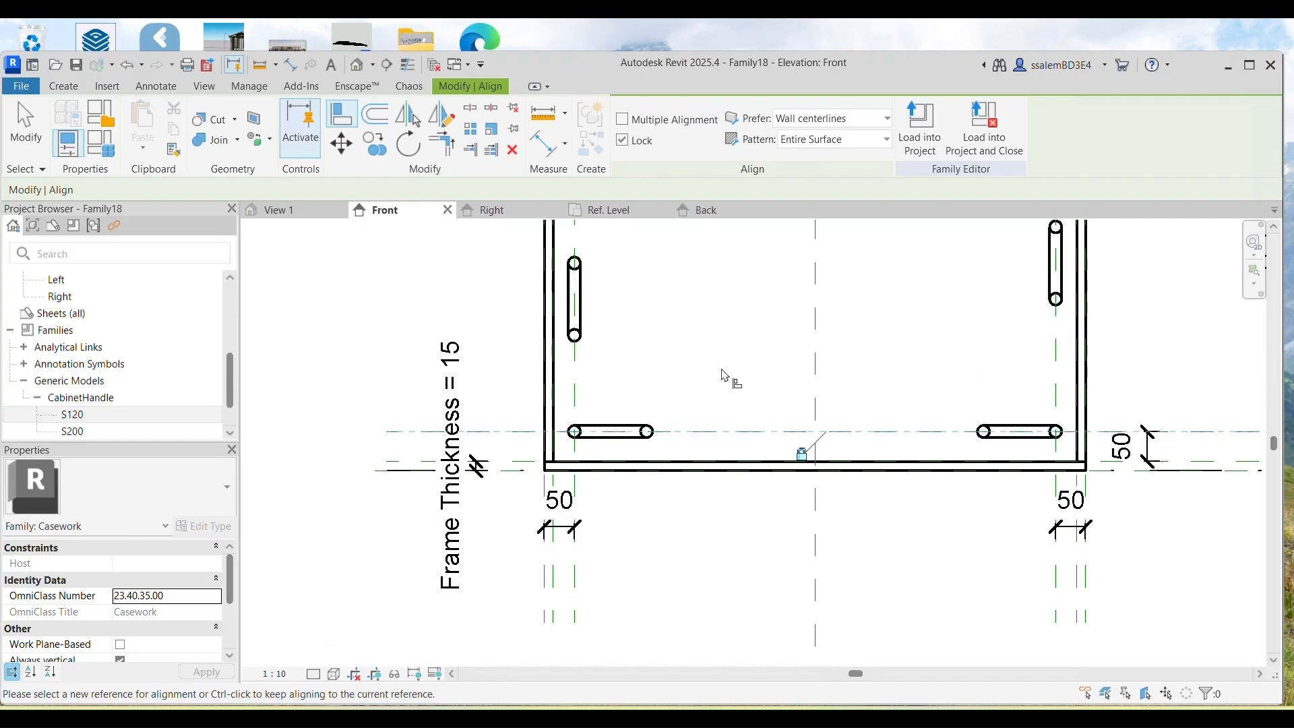
# Step: Bring both vertical handles' lower ends to the lower plane, forming L shapes, then view 3D
pyautogui.click(687, 432)
pyautogui.click(574, 337)
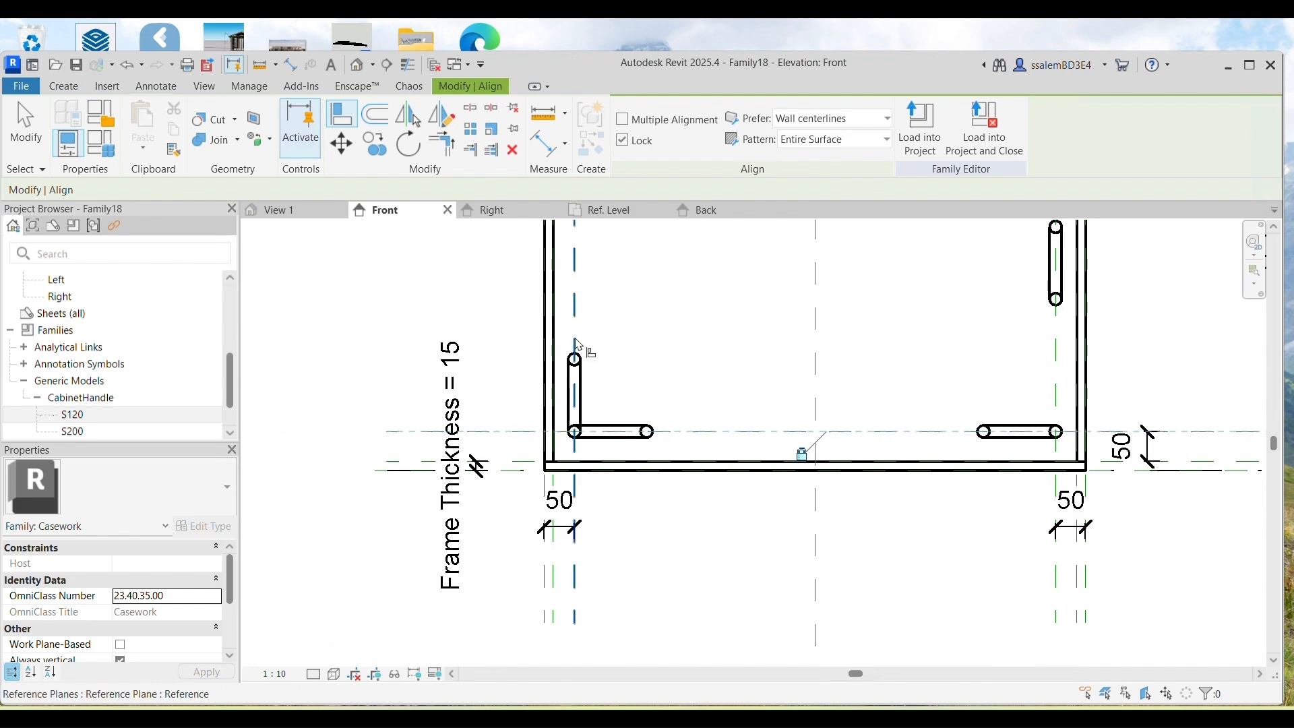
pyautogui.click(940, 431)
pyautogui.click(1056, 289)
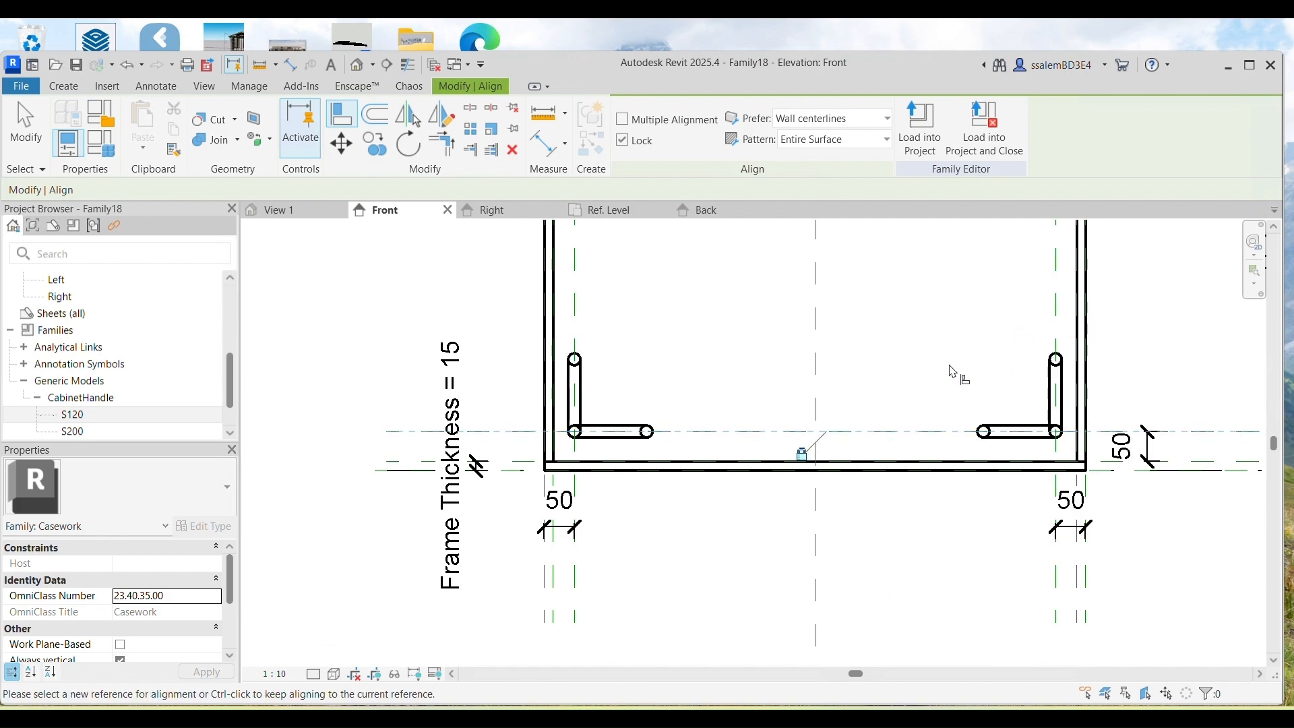
pyautogui.click(276, 210)
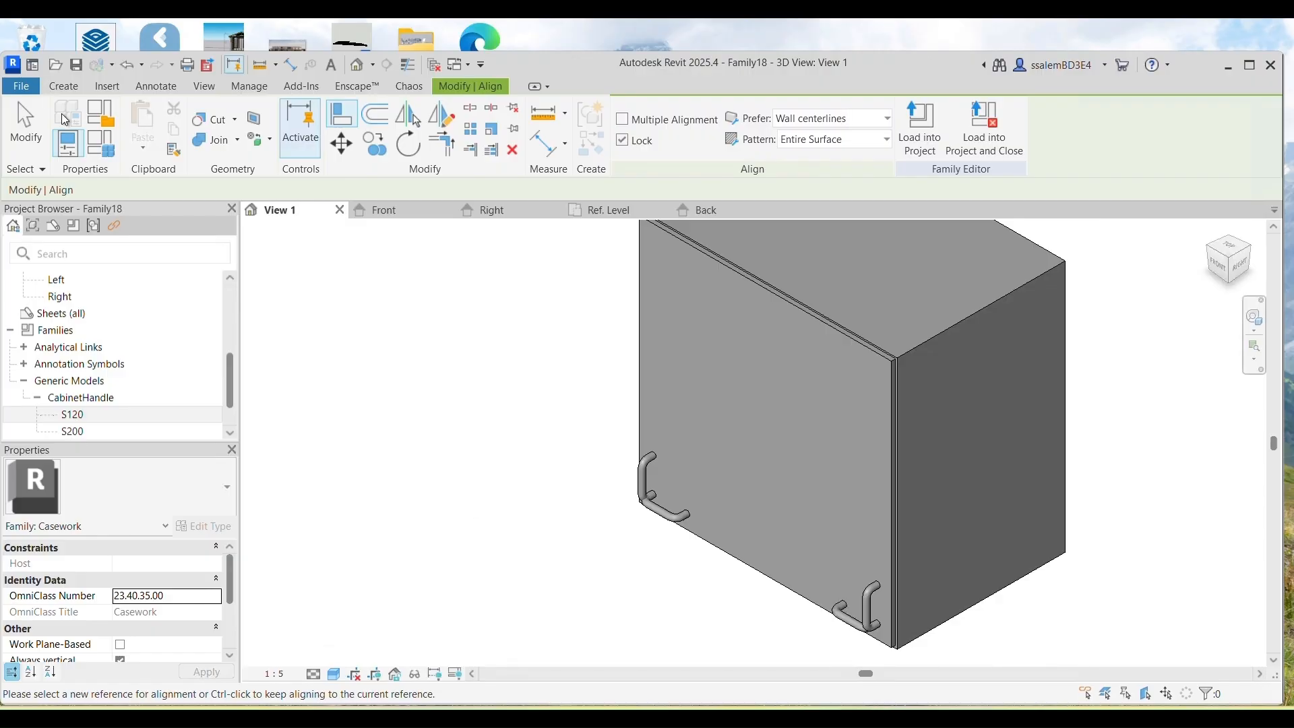
pyautogui.click(27, 119)
pyautogui.scroll(1, 596, 514)
pyautogui.moveTo(668, 570); pyautogui.dragTo(597, 503, button='middle')
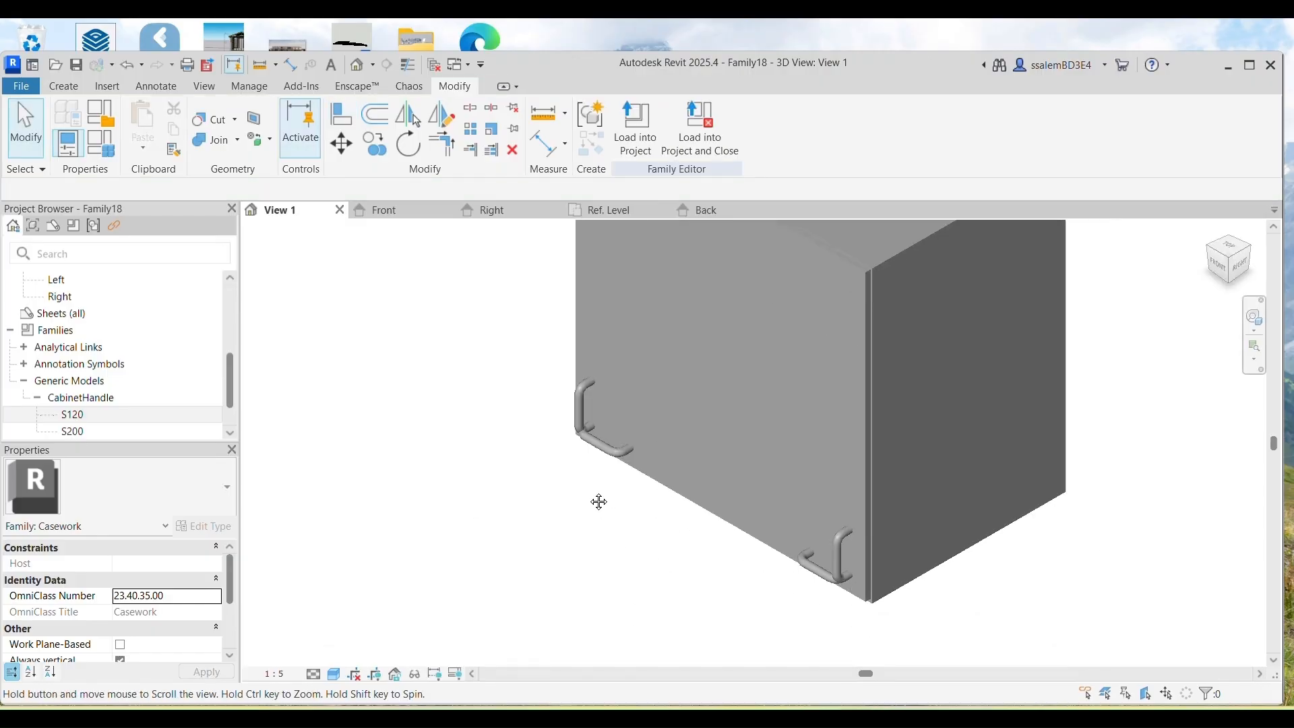
# Step: Give the left vertical handle's visibility a new instance Yes/No parameter named Left Vertical
pyautogui.click(572, 431)
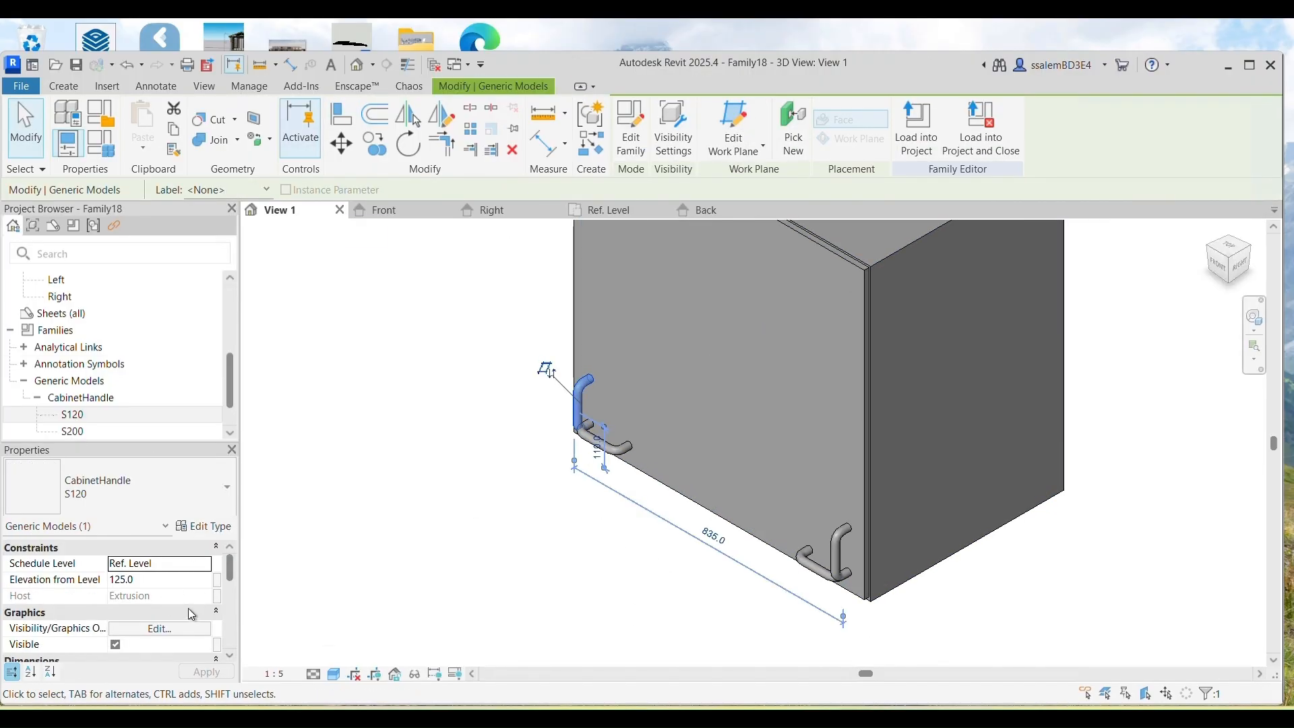
pyautogui.scroll(-2, 189, 607)
pyautogui.click(217, 564)
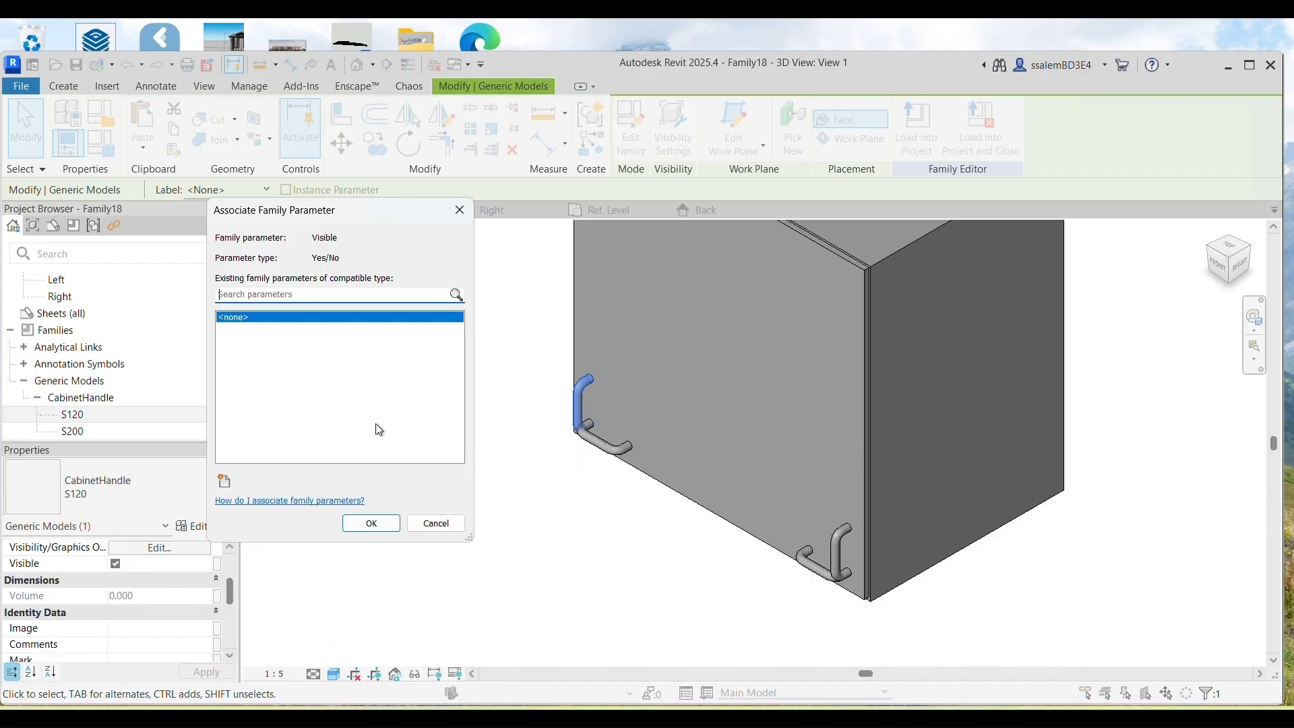
pyautogui.click(224, 482)
pyautogui.click(369, 390)
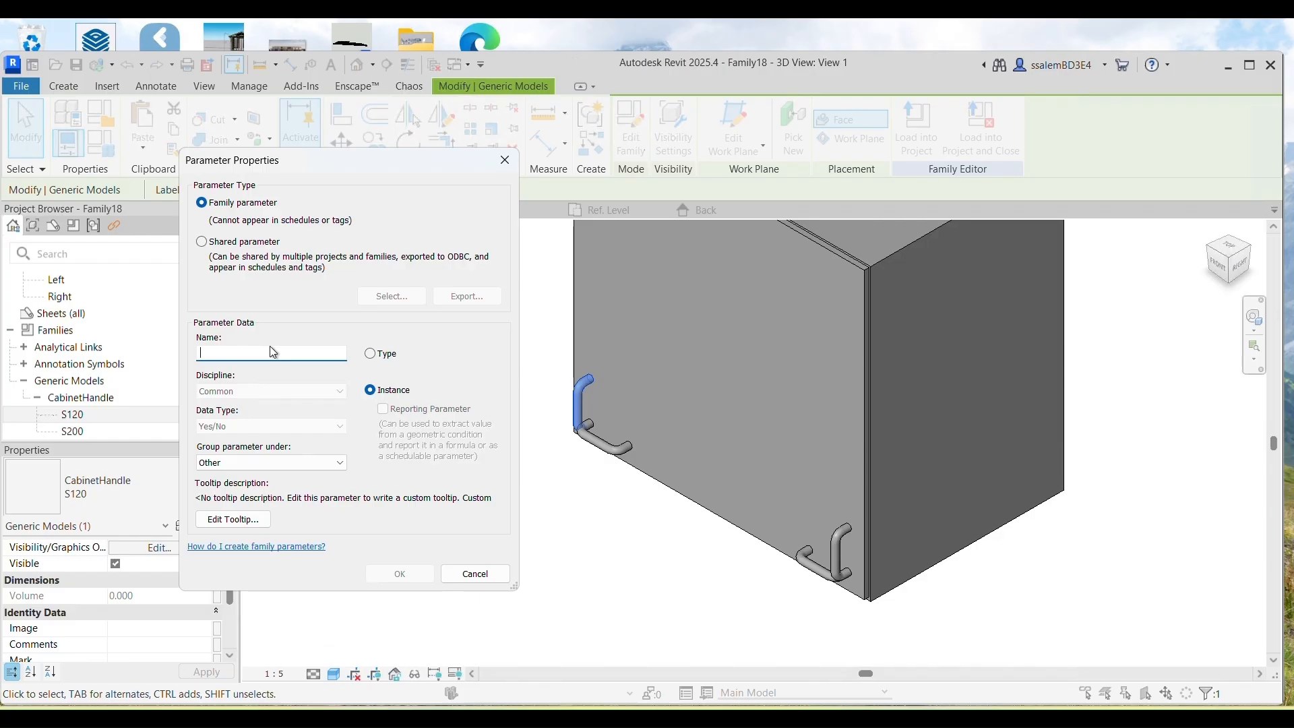
pyautogui.write('Left Vertical')
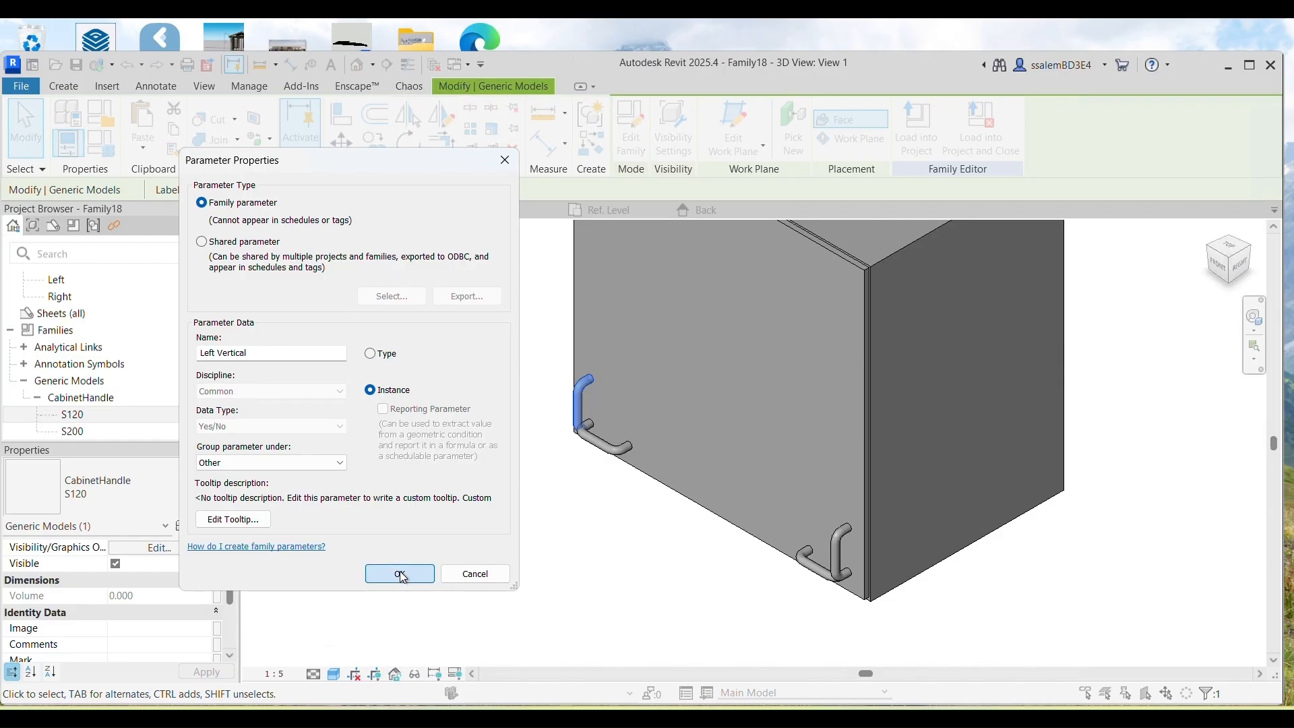
pyautogui.click(378, 575)
# Step: Add the Left Horizontal, Right Vertical and Right Horizontal Yes/No parameters as well
pyautogui.click(225, 482)
pyautogui.write('Left Horizonta')
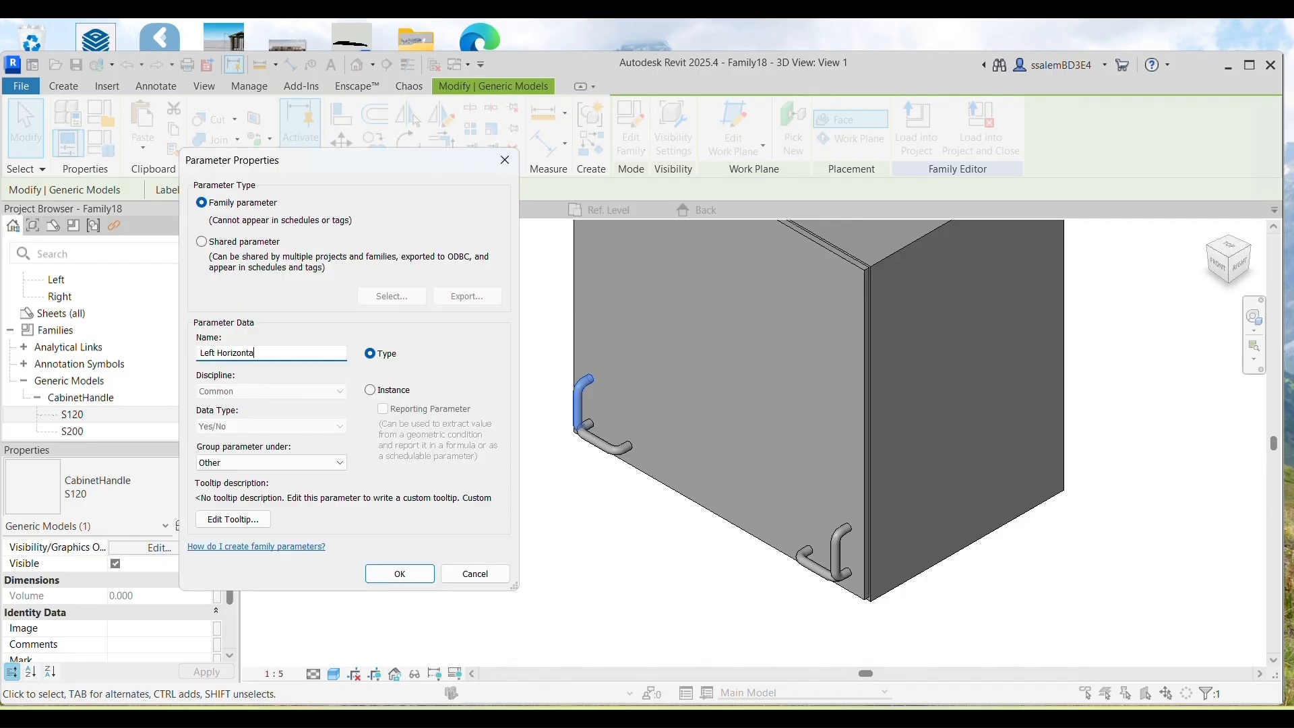
pyautogui.write('l')
pyautogui.click(384, 571)
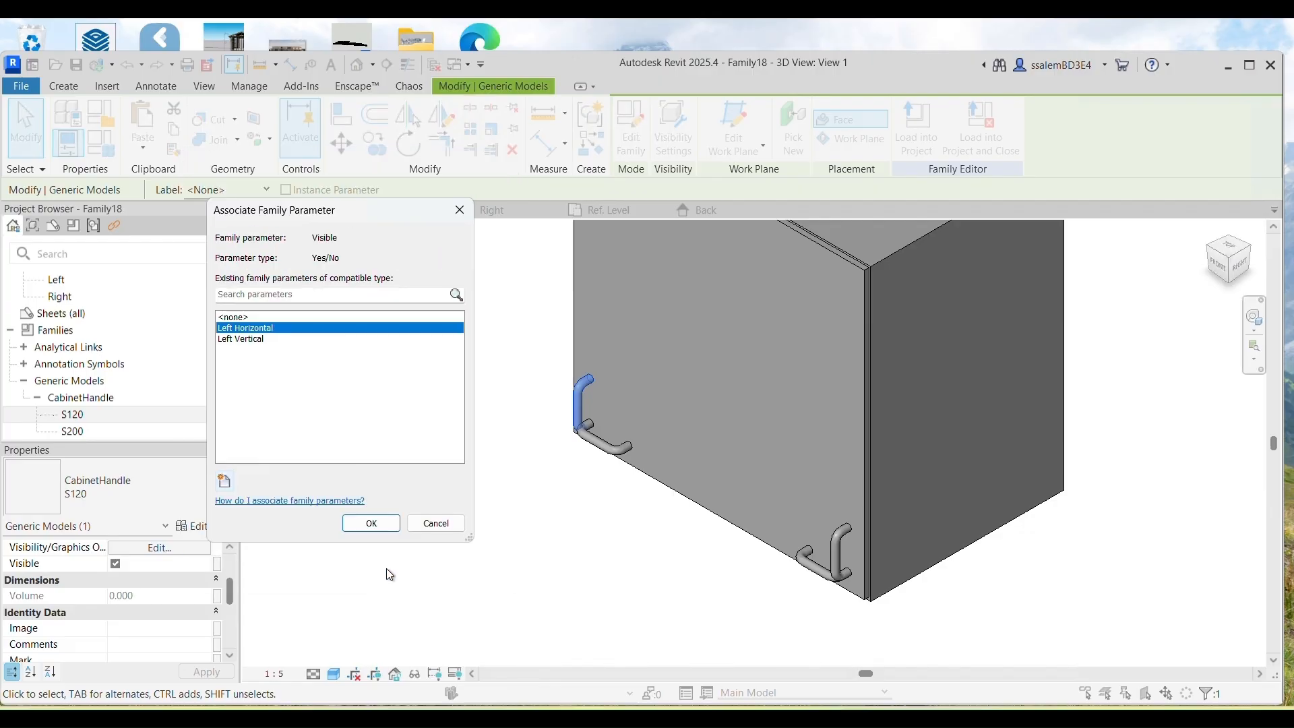
pyautogui.click(225, 482)
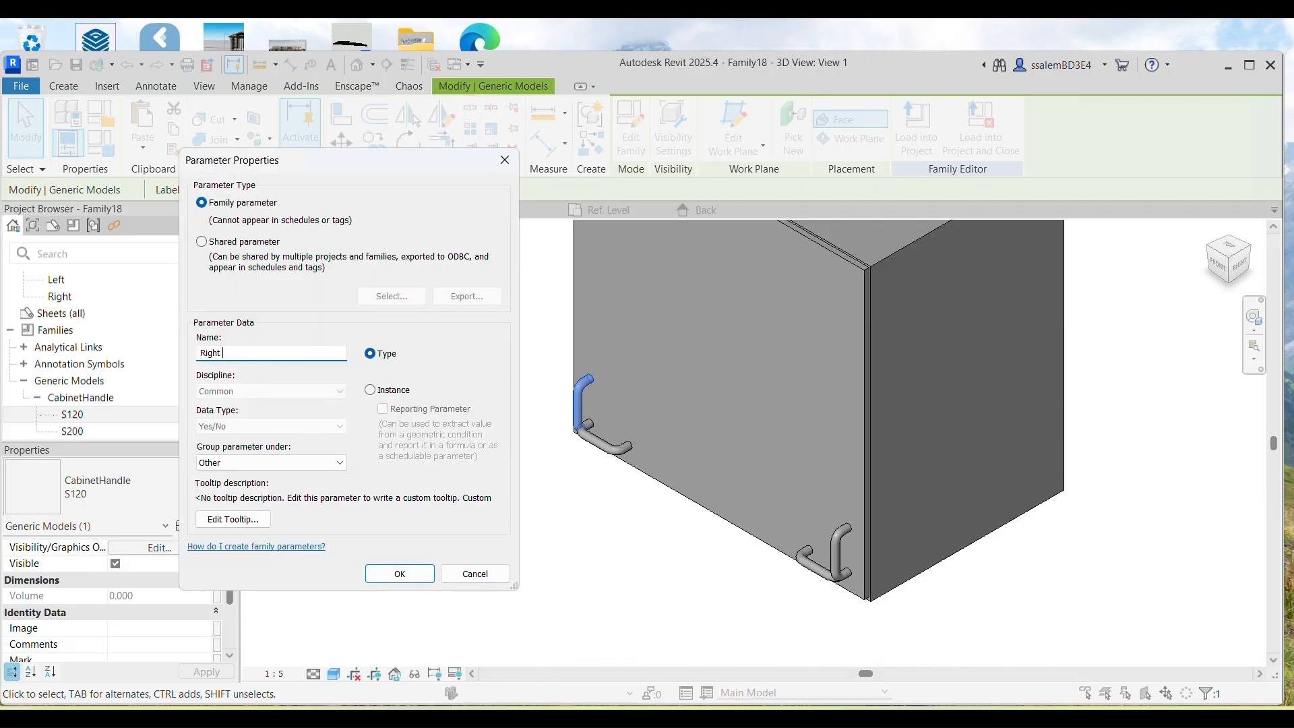
pyautogui.click(400, 574)
pyautogui.click(225, 483)
pyautogui.click(415, 575)
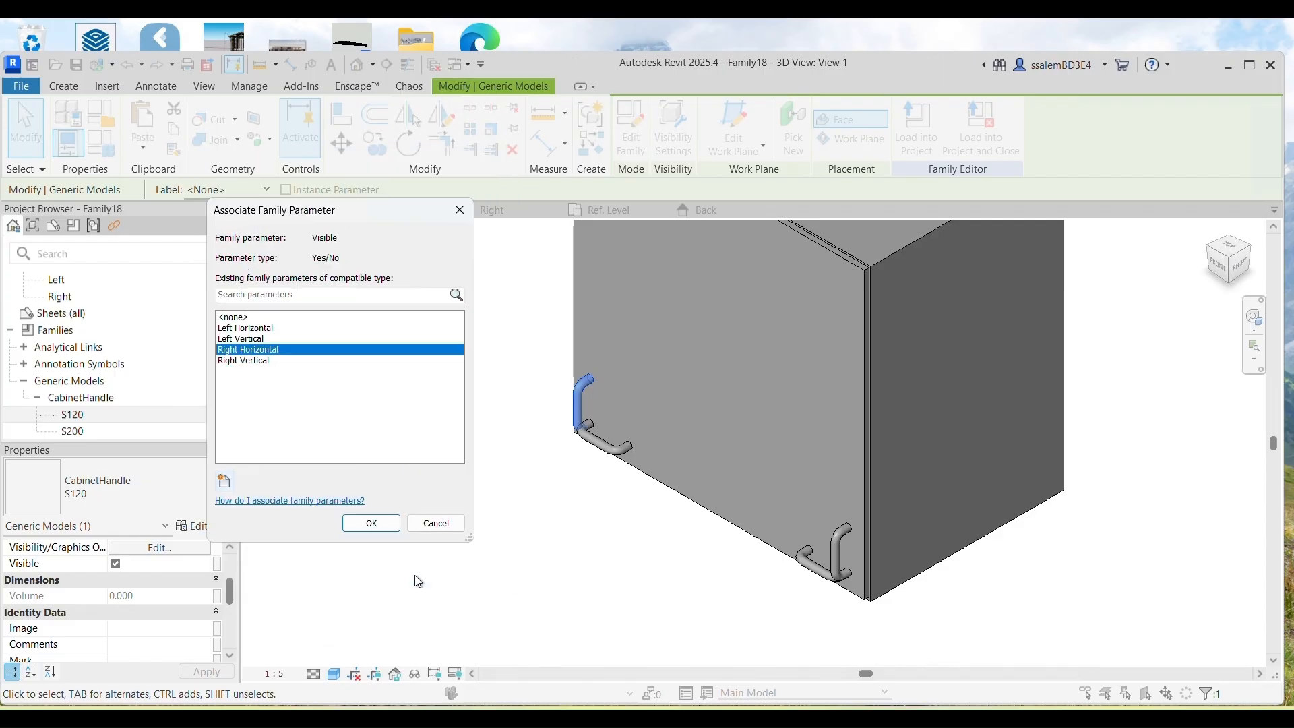
pyautogui.click(372, 519)
# Step: Tie the left horizontal handle's visibility to the Left Horizontal parameter
pyautogui.click(603, 453)
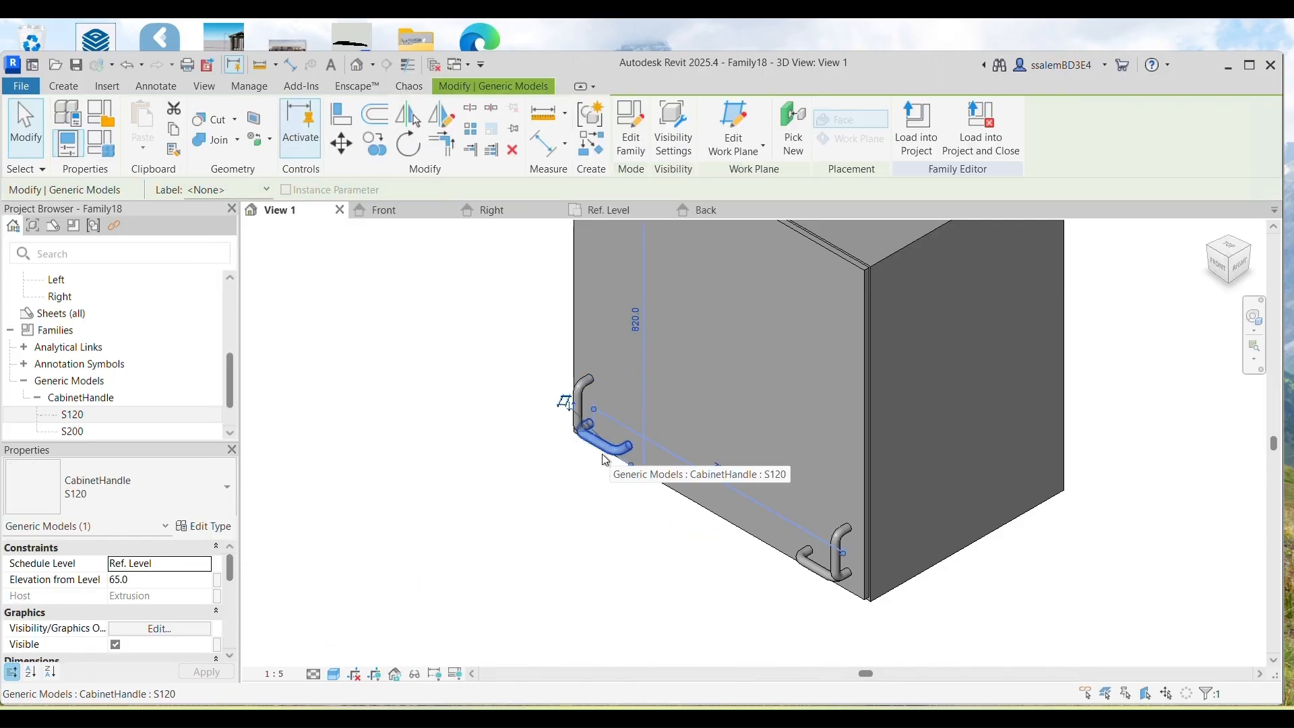
pyautogui.click(217, 646)
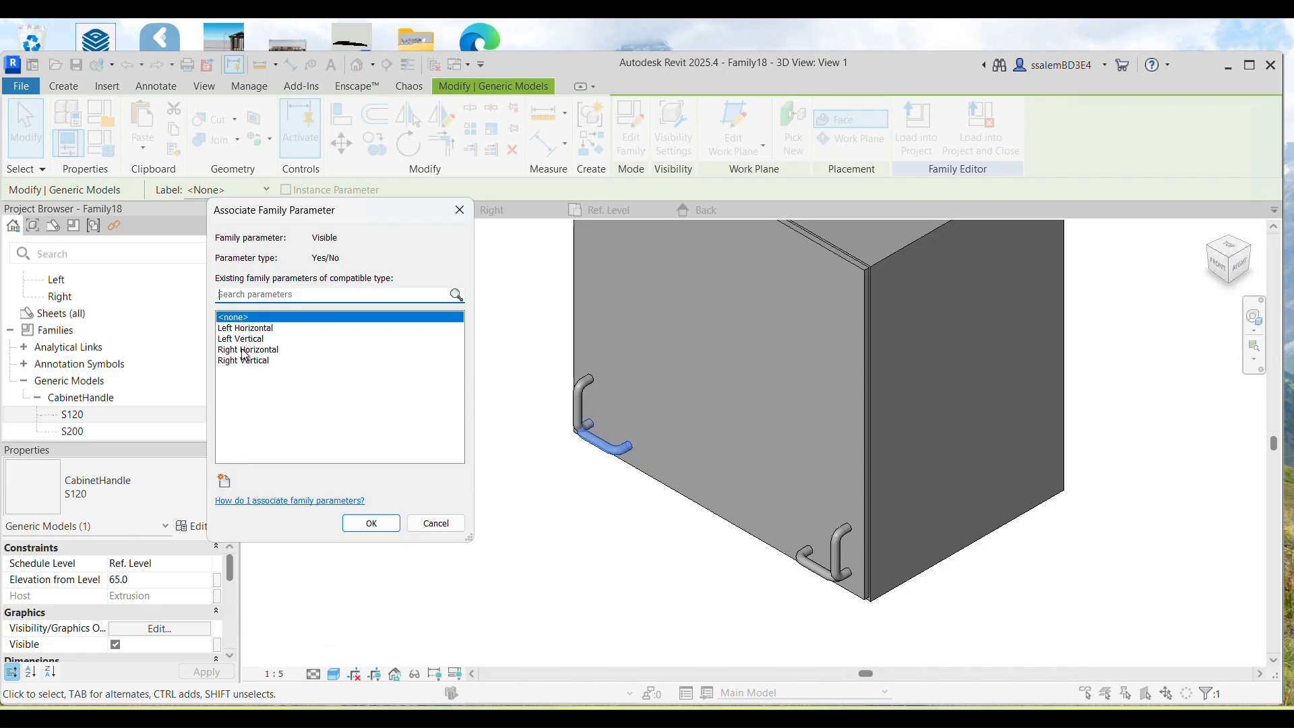
pyautogui.click(250, 329)
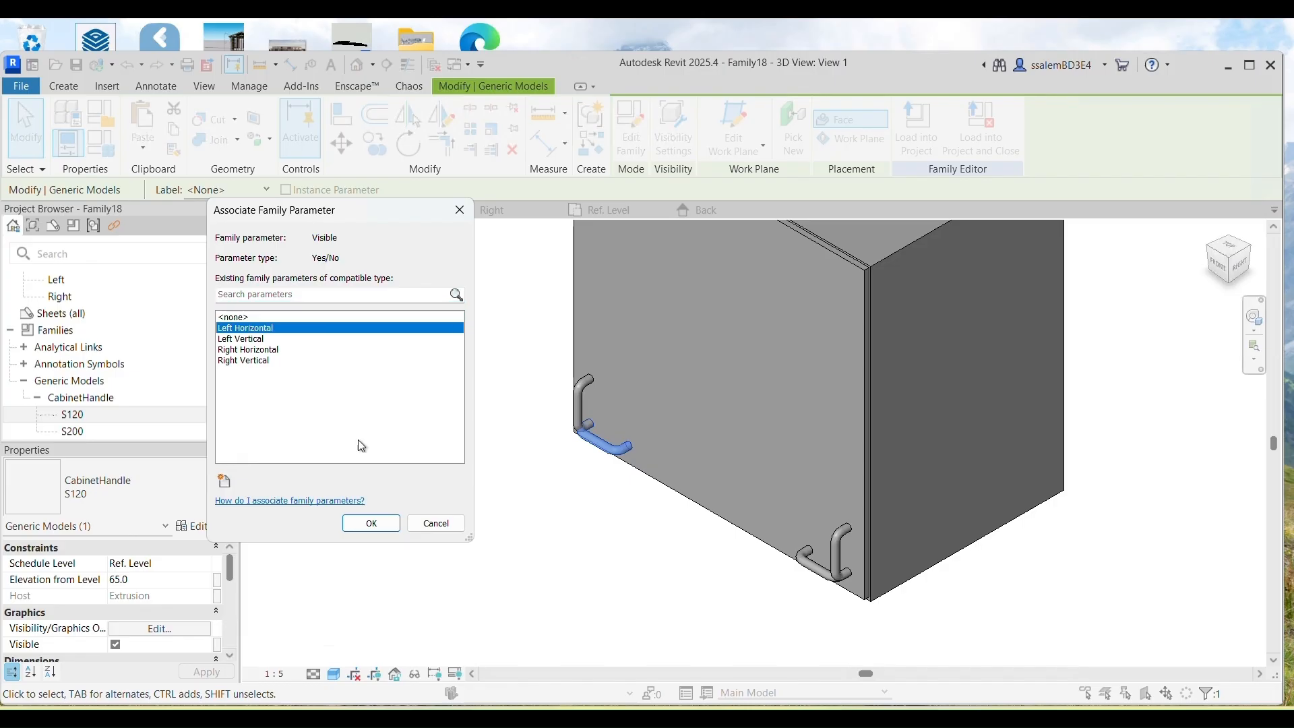
pyautogui.click(373, 522)
pyautogui.press('Escape')
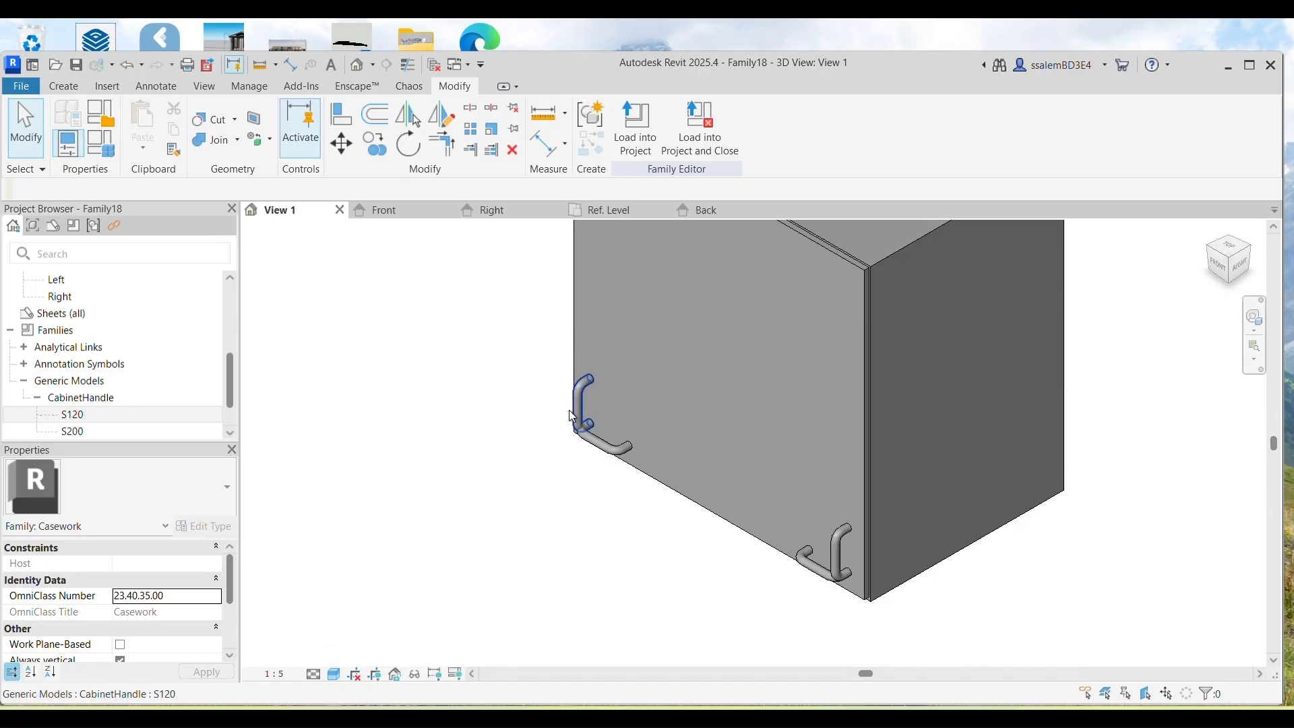
# Step: Link a left handle to Right Vertical, then recheck the left horizontal handle's link unchanged
pyautogui.click(573, 419)
pyautogui.click(217, 644)
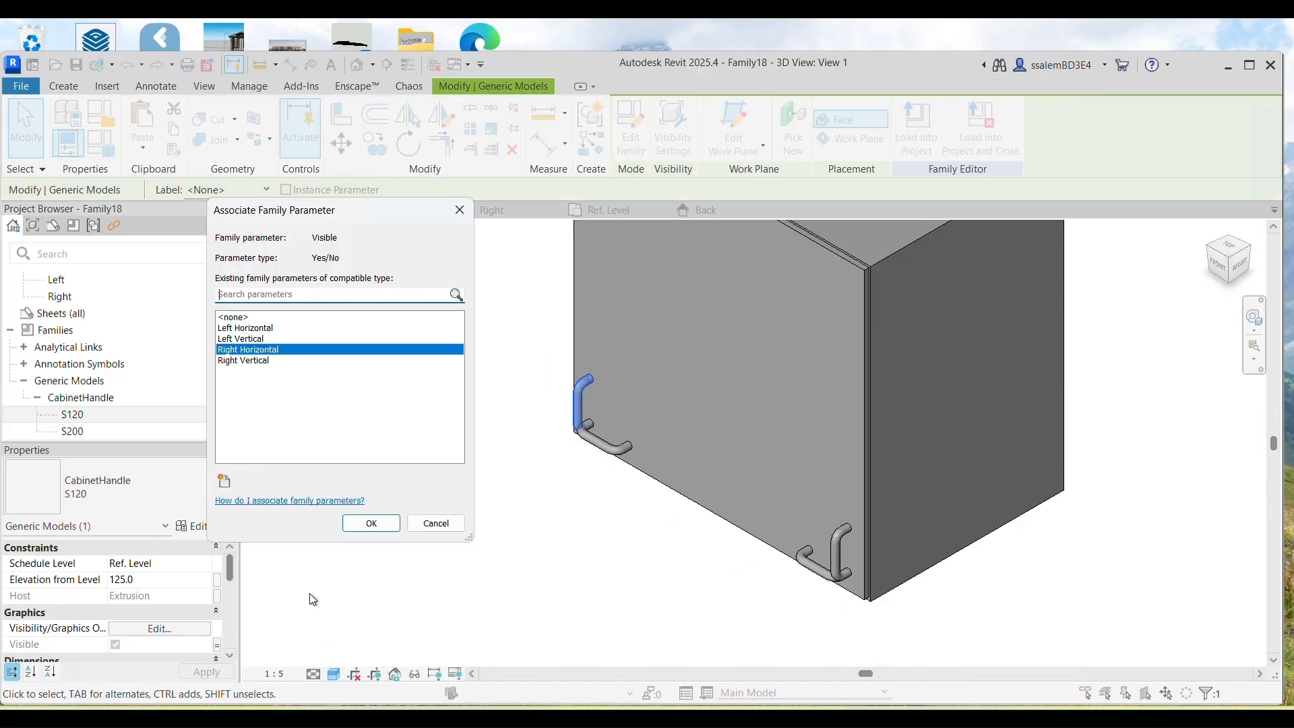
pyautogui.click(244, 361)
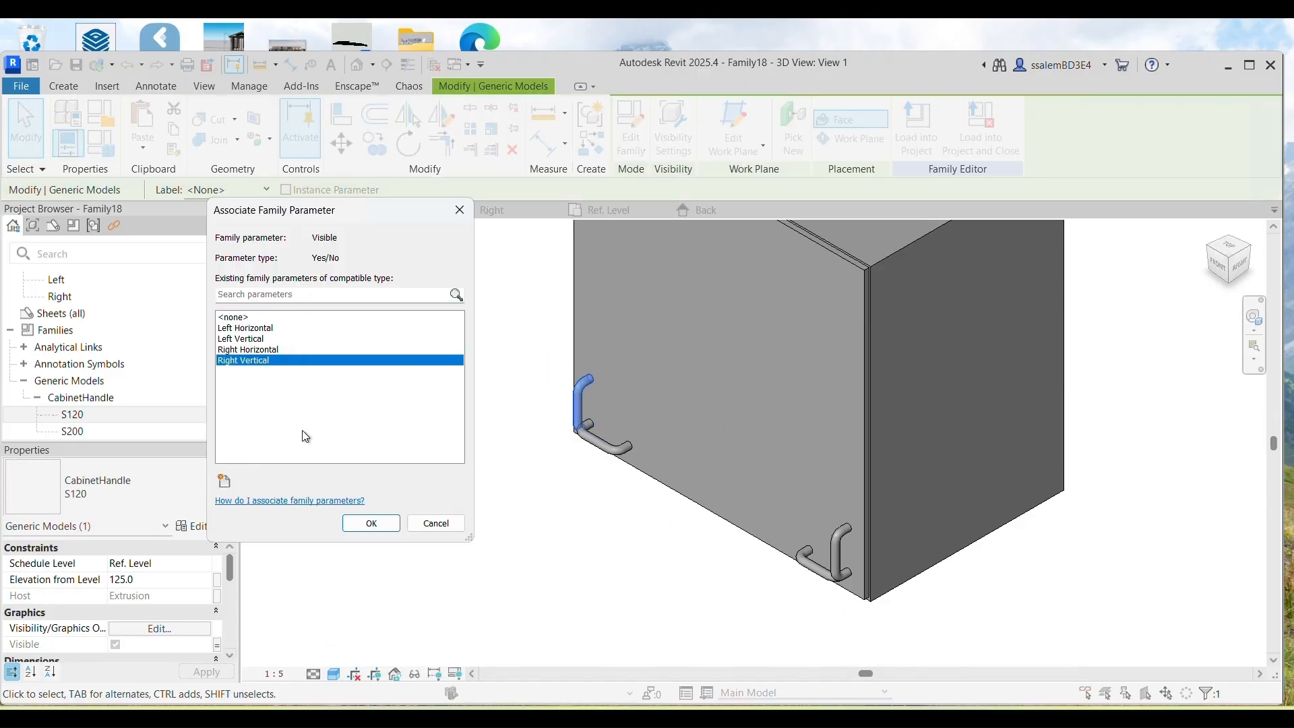
pyautogui.click(371, 524)
pyautogui.click(607, 441)
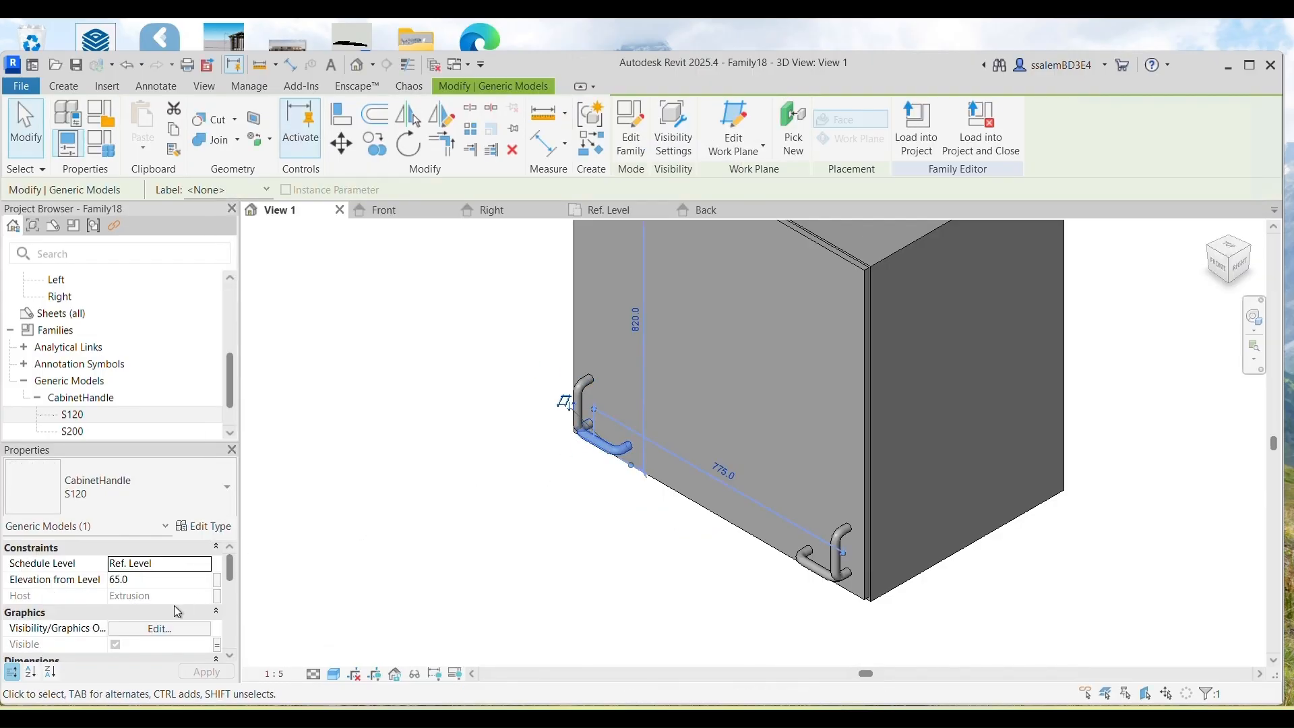
pyautogui.click(218, 644)
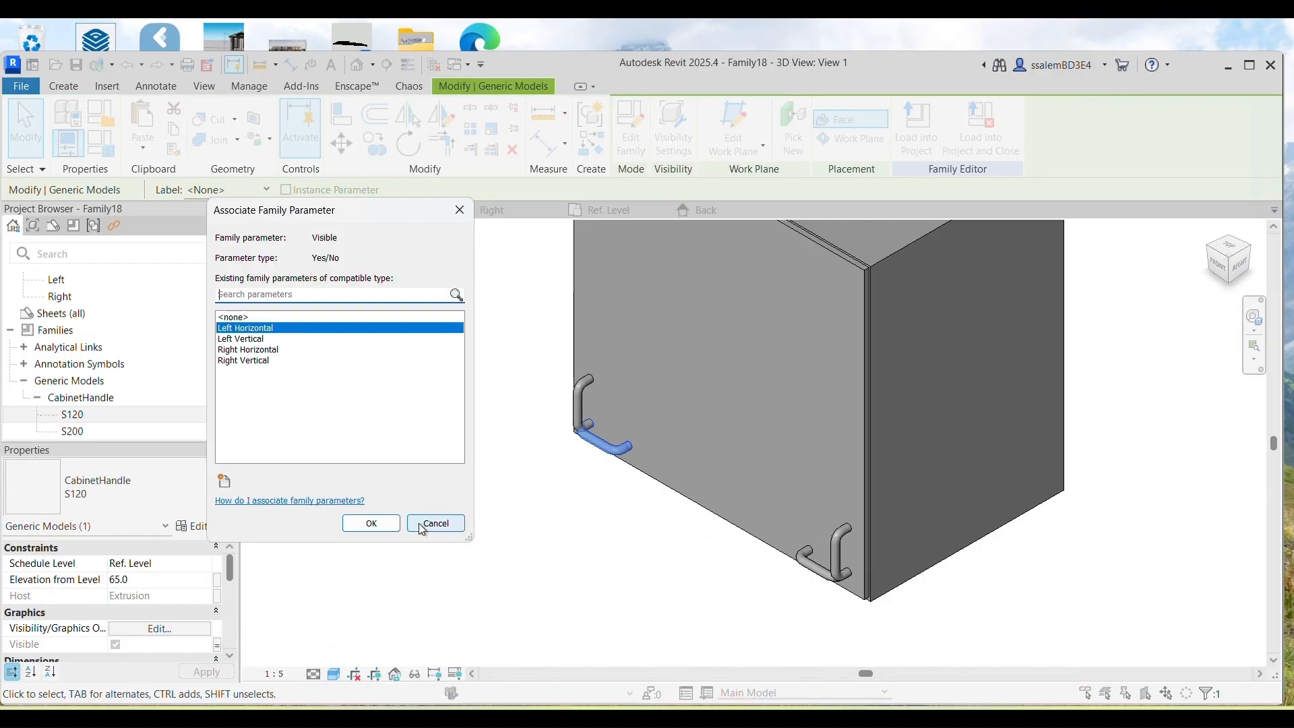
pyautogui.click(419, 525)
pyautogui.click(527, 403)
# Step: Tie the left vertical handle's visibility to the Left Vertical parameter
pyautogui.click(580, 400)
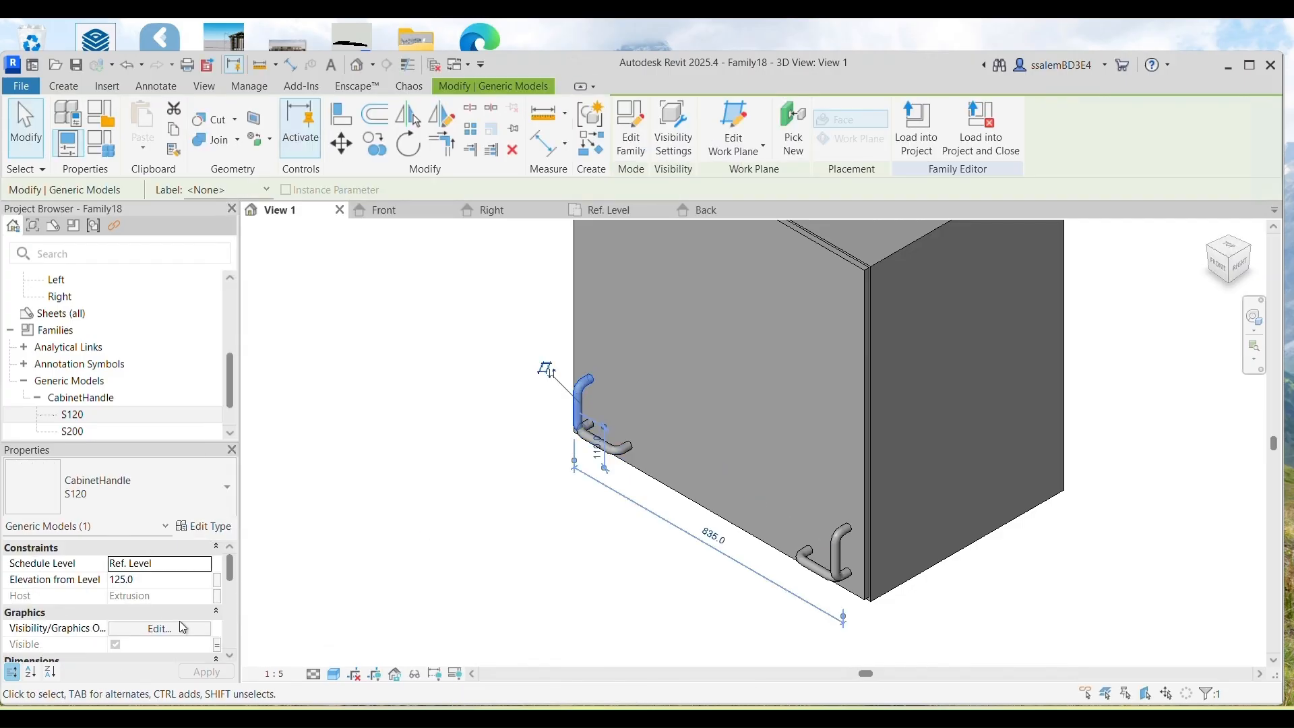
pyautogui.click(217, 646)
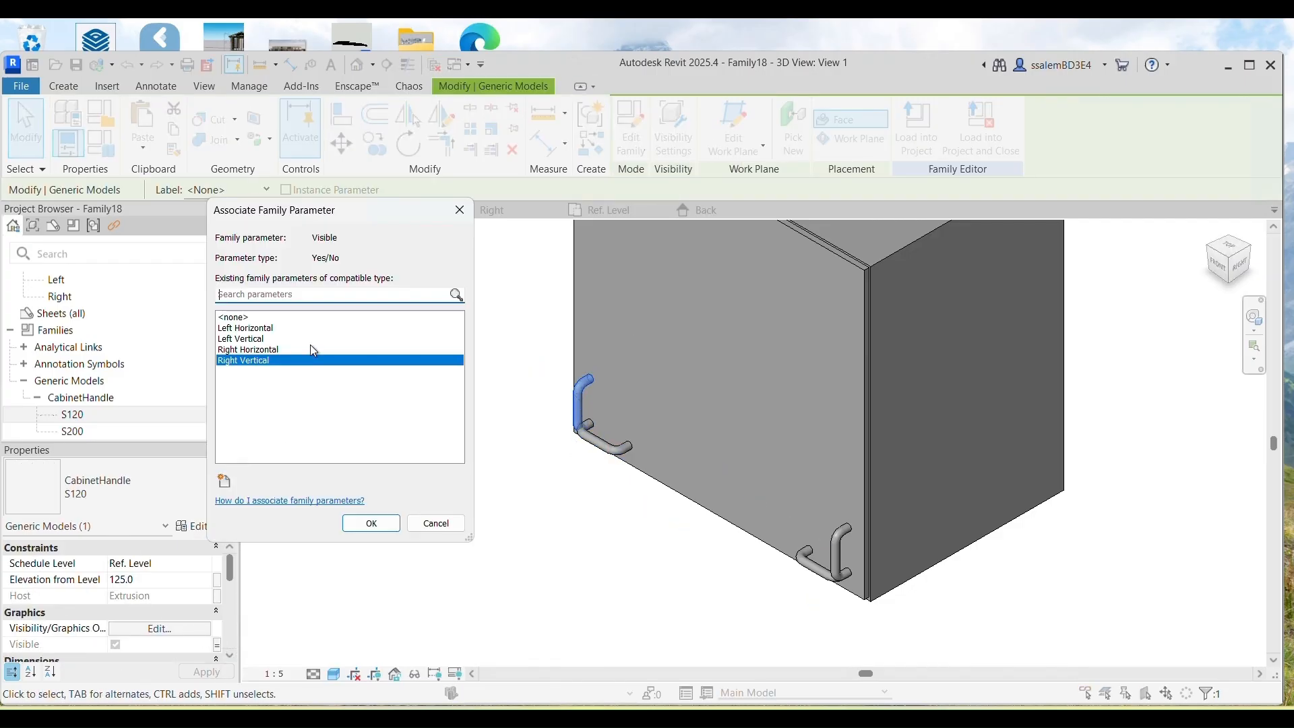
pyautogui.click(238, 339)
pyautogui.click(371, 523)
pyautogui.click(378, 516)
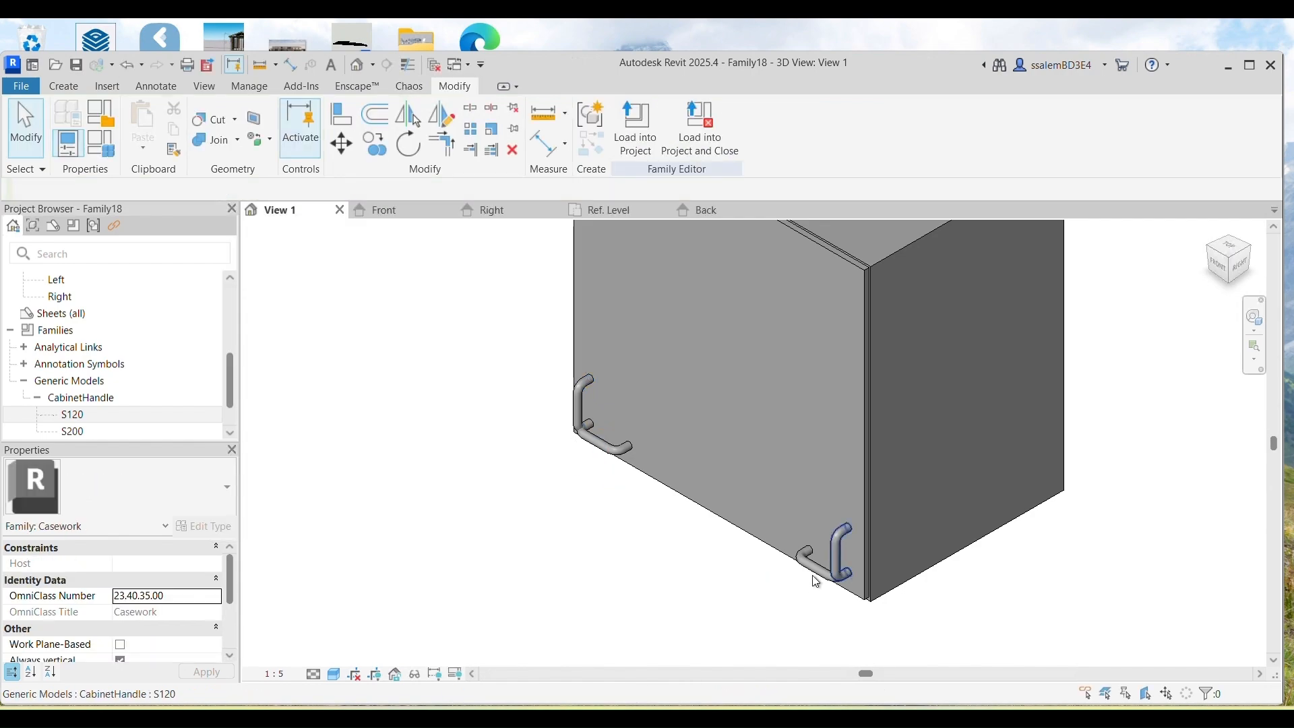
# Step: Link the right horizontal handle to its right-side parameter and the right vertical handle to Right Vertical
pyautogui.click(816, 562)
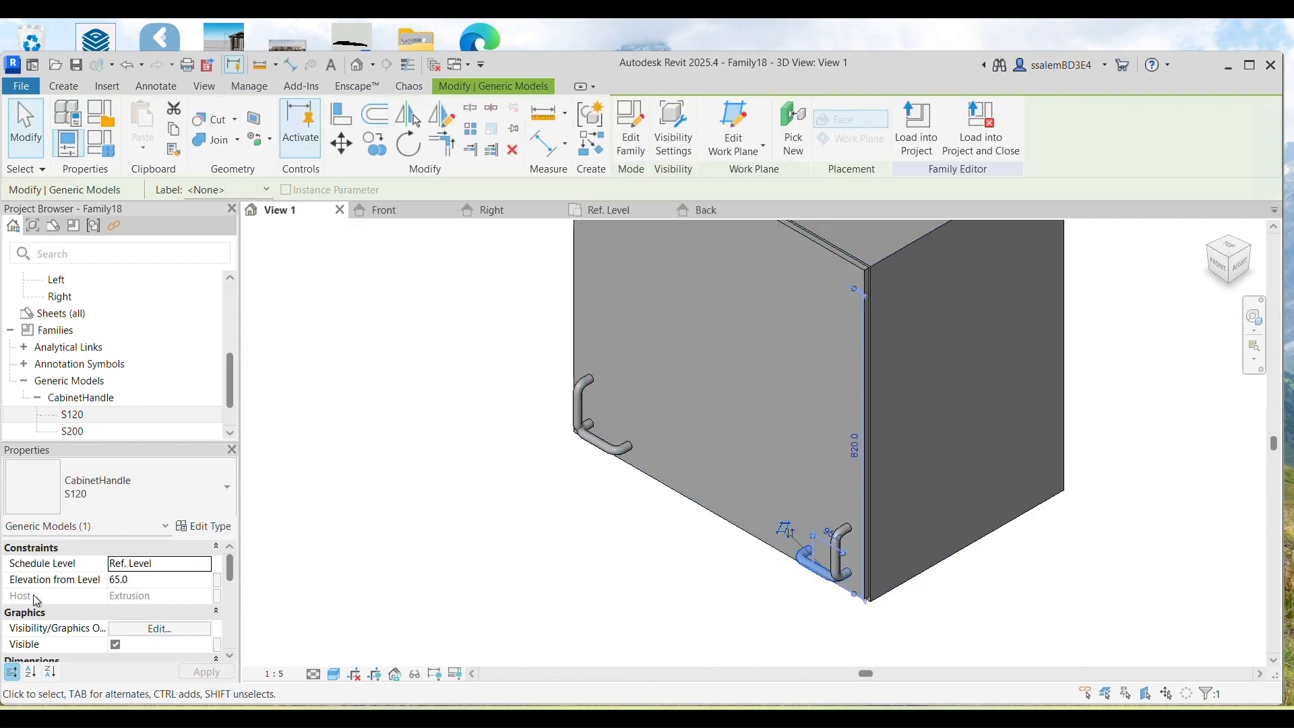
pyautogui.click(216, 645)
pyautogui.click(244, 359)
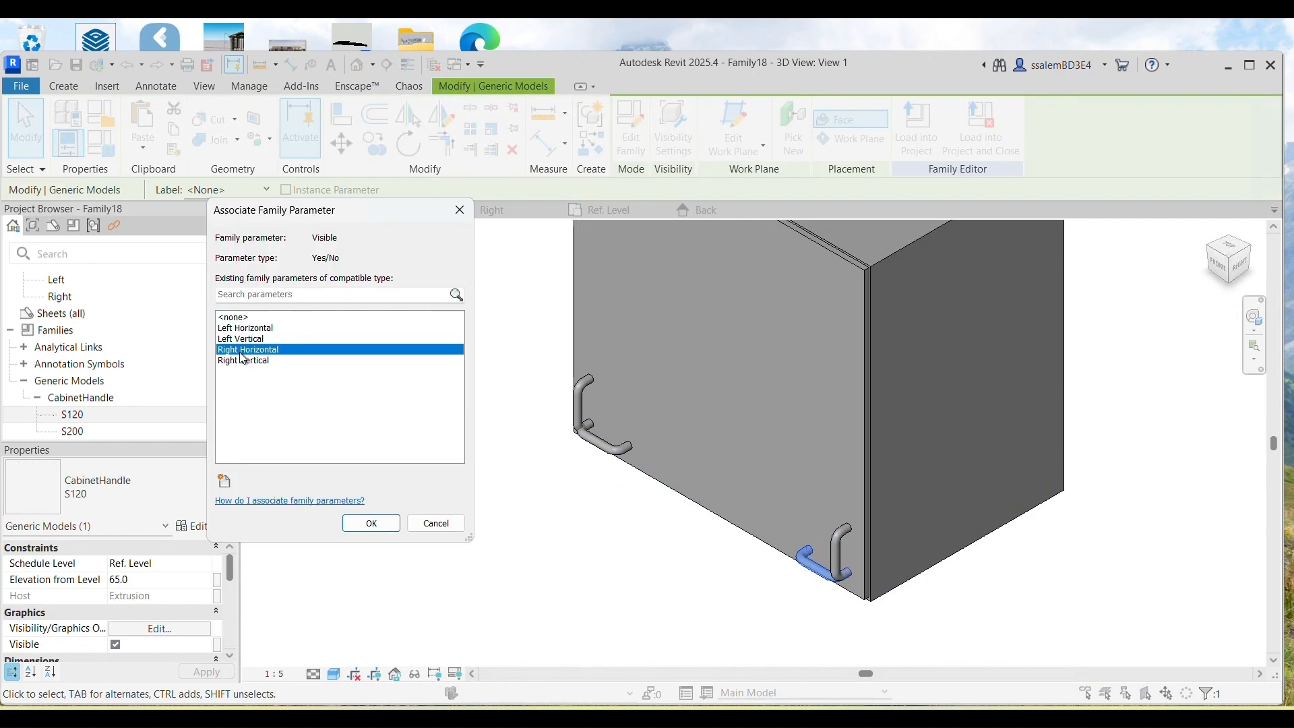
pyautogui.click(368, 522)
pyautogui.click(358, 532)
pyautogui.click(842, 570)
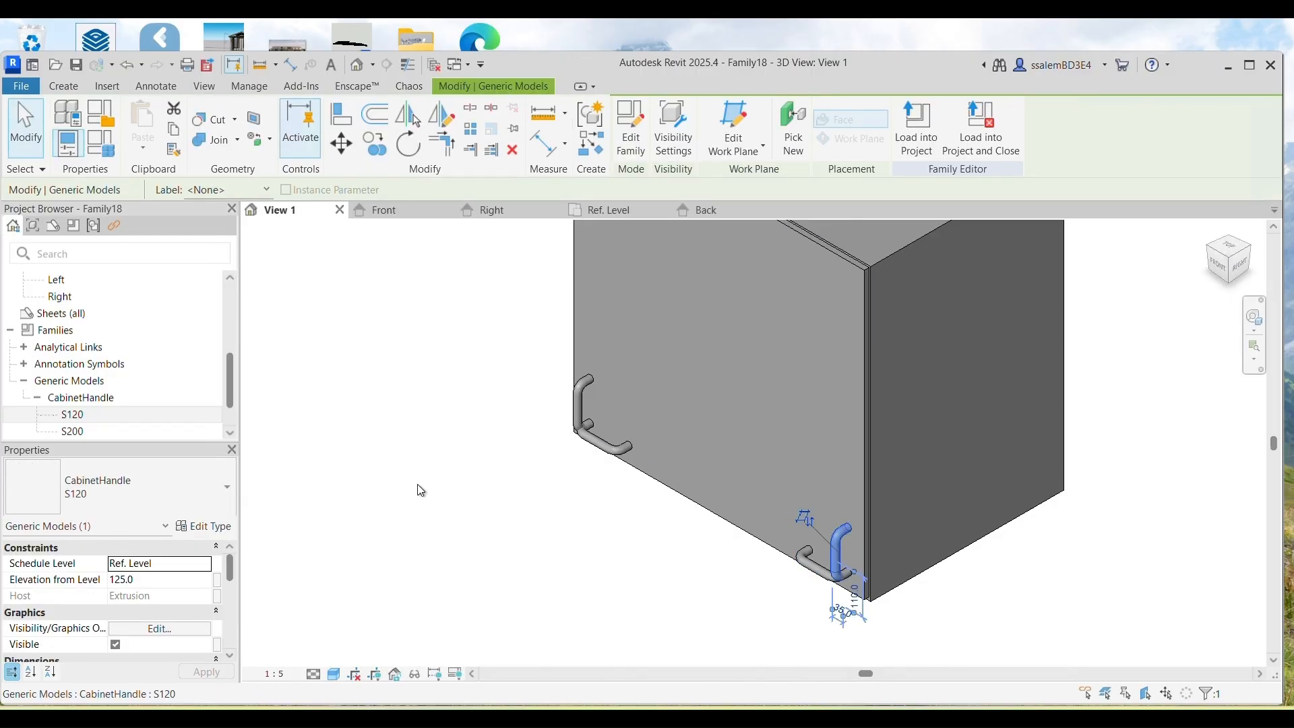
pyautogui.click(217, 646)
pyautogui.click(244, 361)
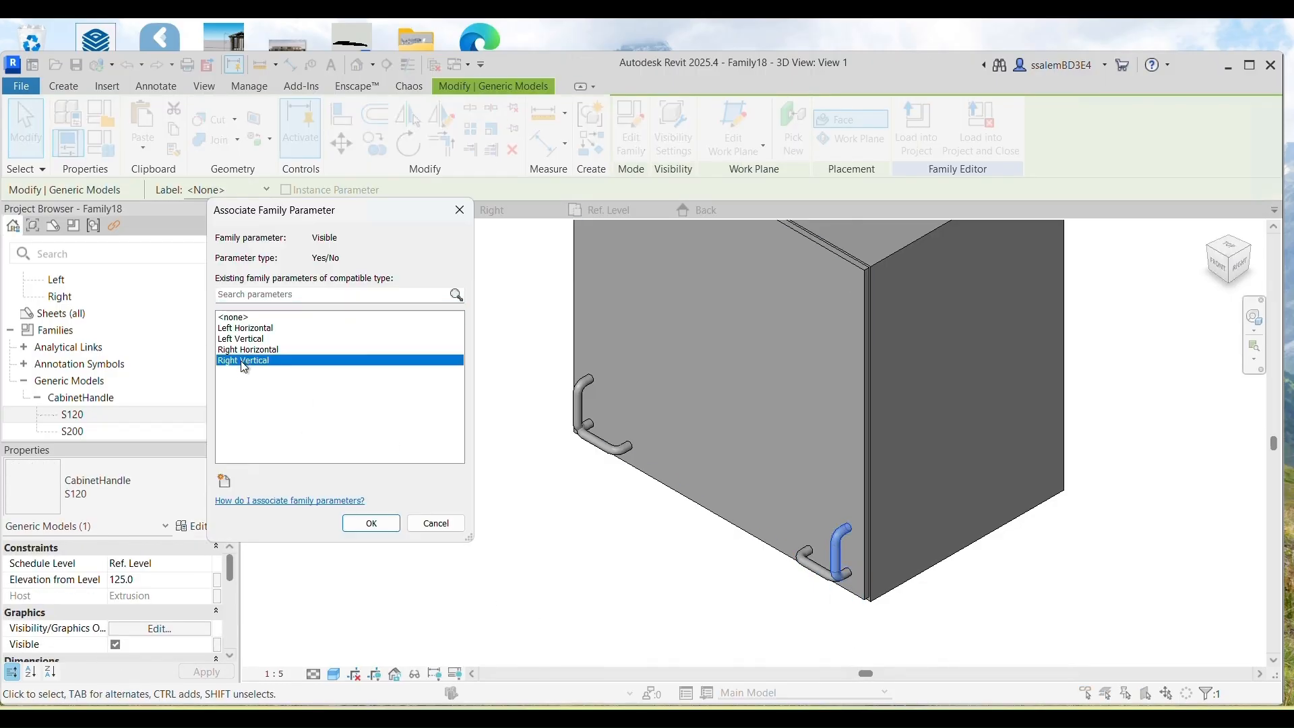
pyautogui.click(367, 524)
pyautogui.click(365, 530)
pyautogui.scroll(-5, 381, 496)
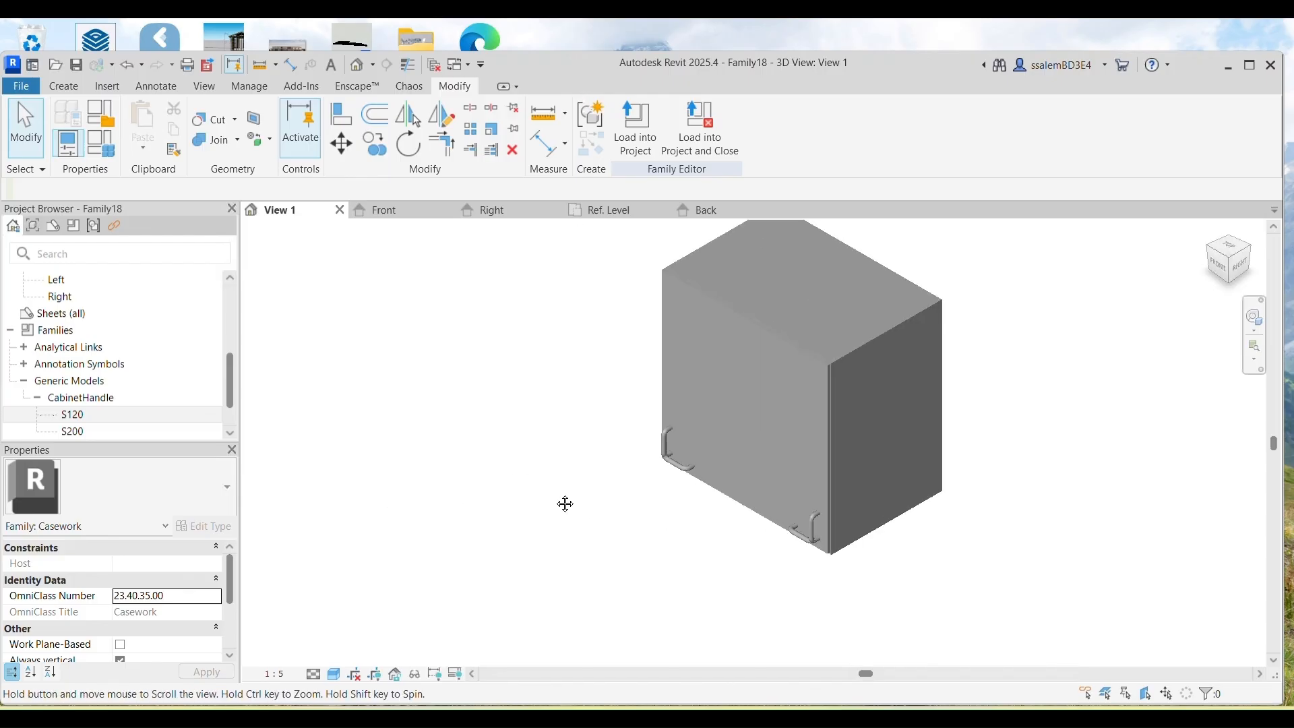
# Step: Select the cabinet's box, front panel and back panel extrusions together
pyautogui.moveTo(586, 524); pyautogui.dragTo(600, 531, button='middle')
pyautogui.click(865, 447)
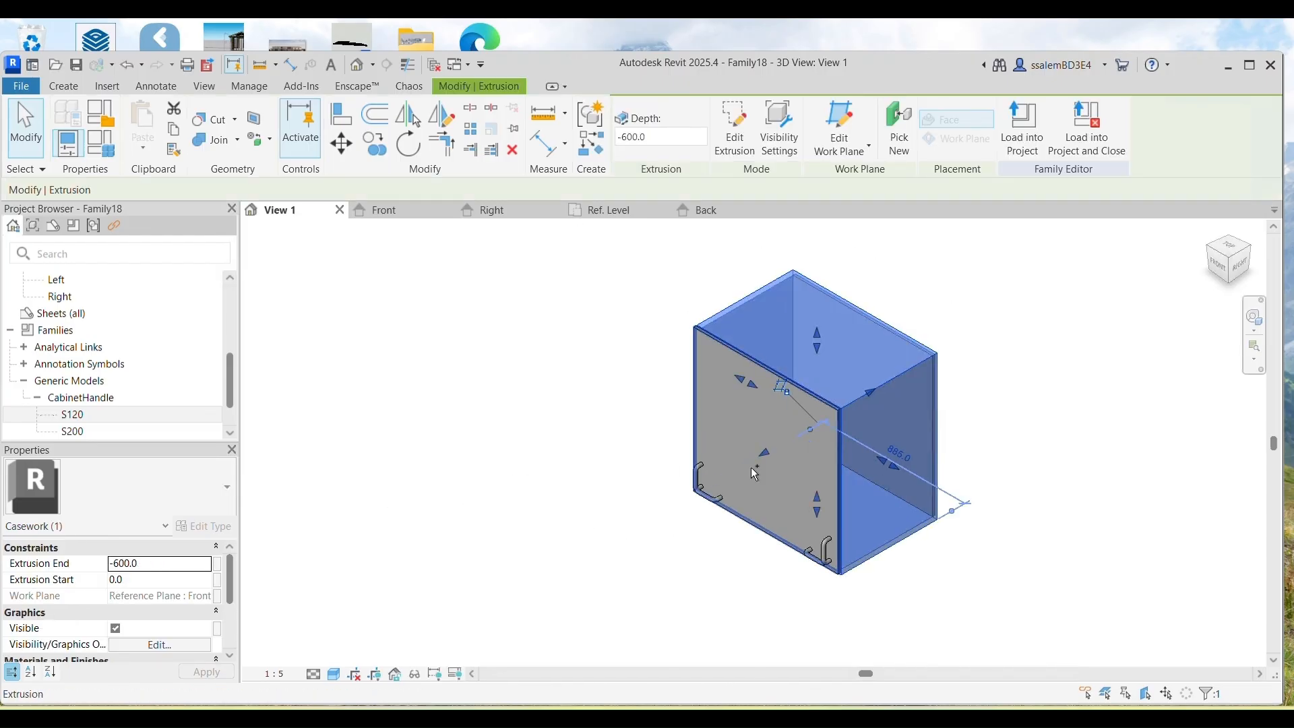
pyautogui.keyDown('ctrl'); pyautogui.click(717, 405); pyautogui.keyUp('ctrl')
pyautogui.keyDown('shift'); pyautogui.moveTo(1013, 516); pyautogui.dragTo(844, 472, button='middle'); pyautogui.keyUp('shift')
pyautogui.keyDown('ctrl'); pyautogui.click(842, 472); pyautogui.keyUp('ctrl')
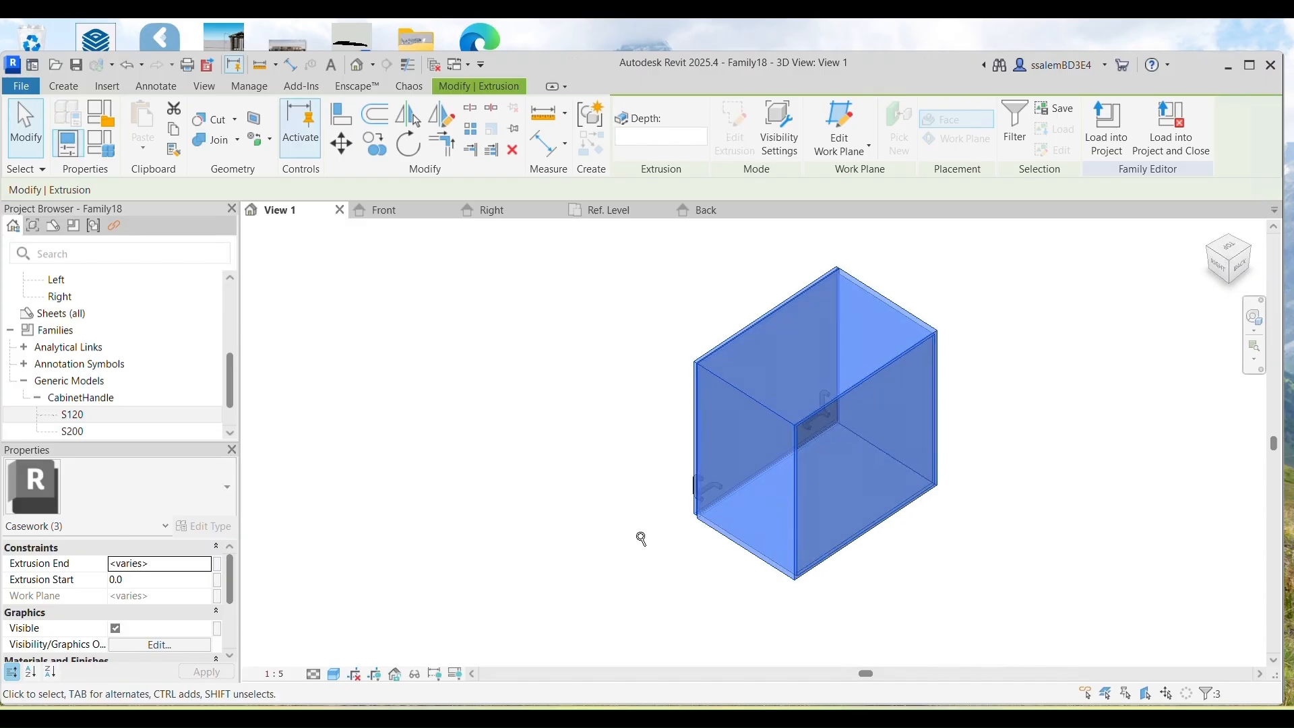
pyautogui.scroll(1, 674, 539)
pyautogui.keyDown('shift'); pyautogui.moveTo(628, 515); pyautogui.dragTo(880, 533, button='middle'); pyautogui.keyUp('shift')
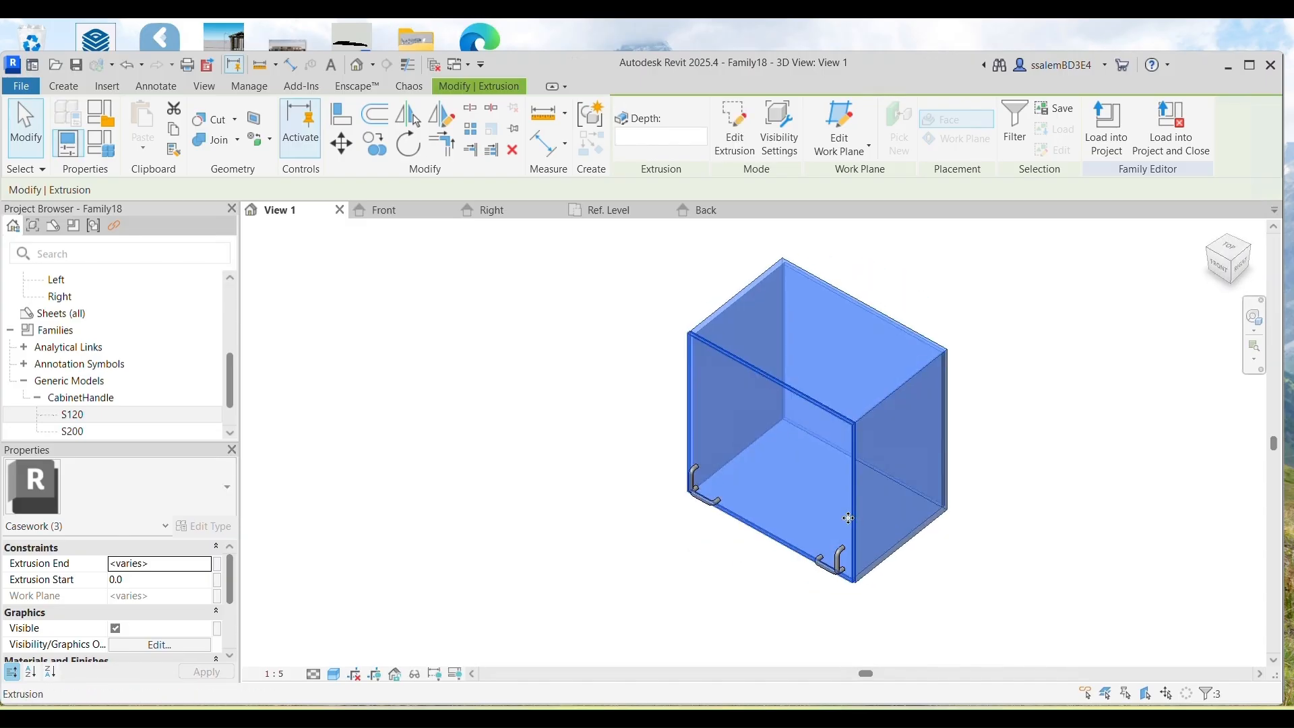
pyautogui.scroll(-1, 168, 613)
pyautogui.scroll(-1, 168, 613)
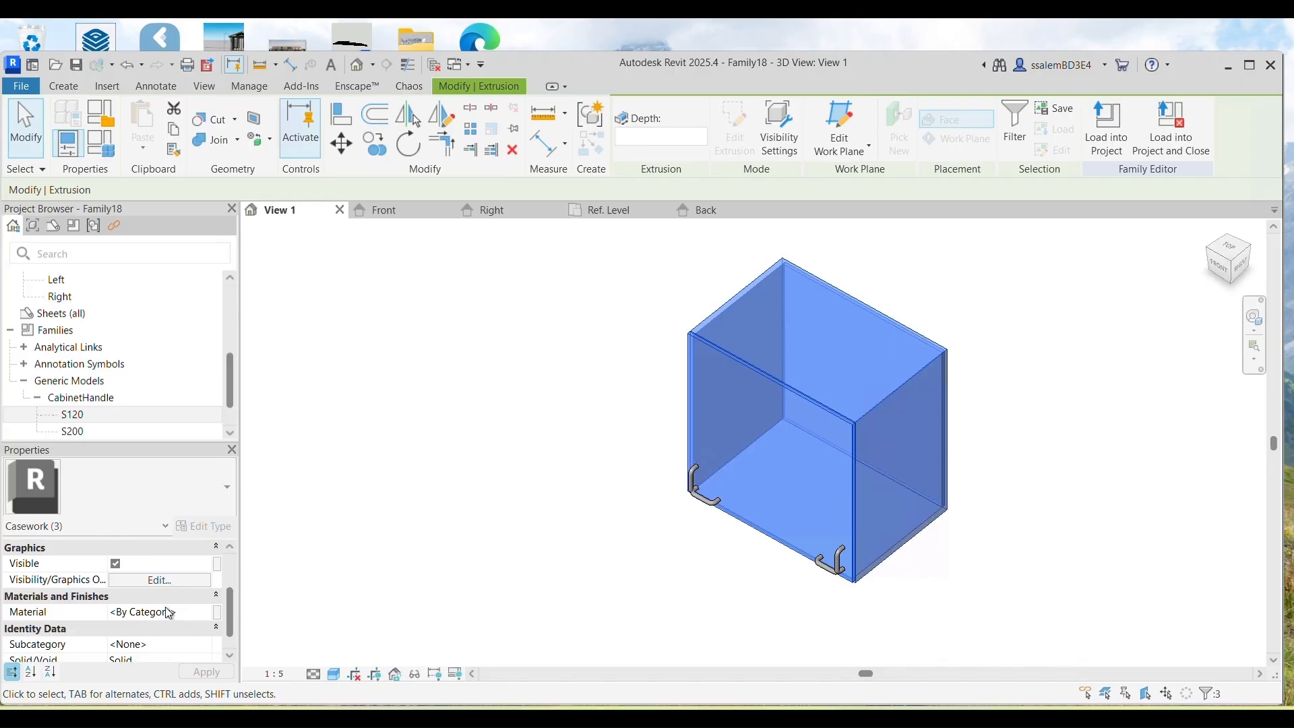
# Step: Drive the three pieces' material with a new type parameter named Material Finish
pyautogui.click(217, 611)
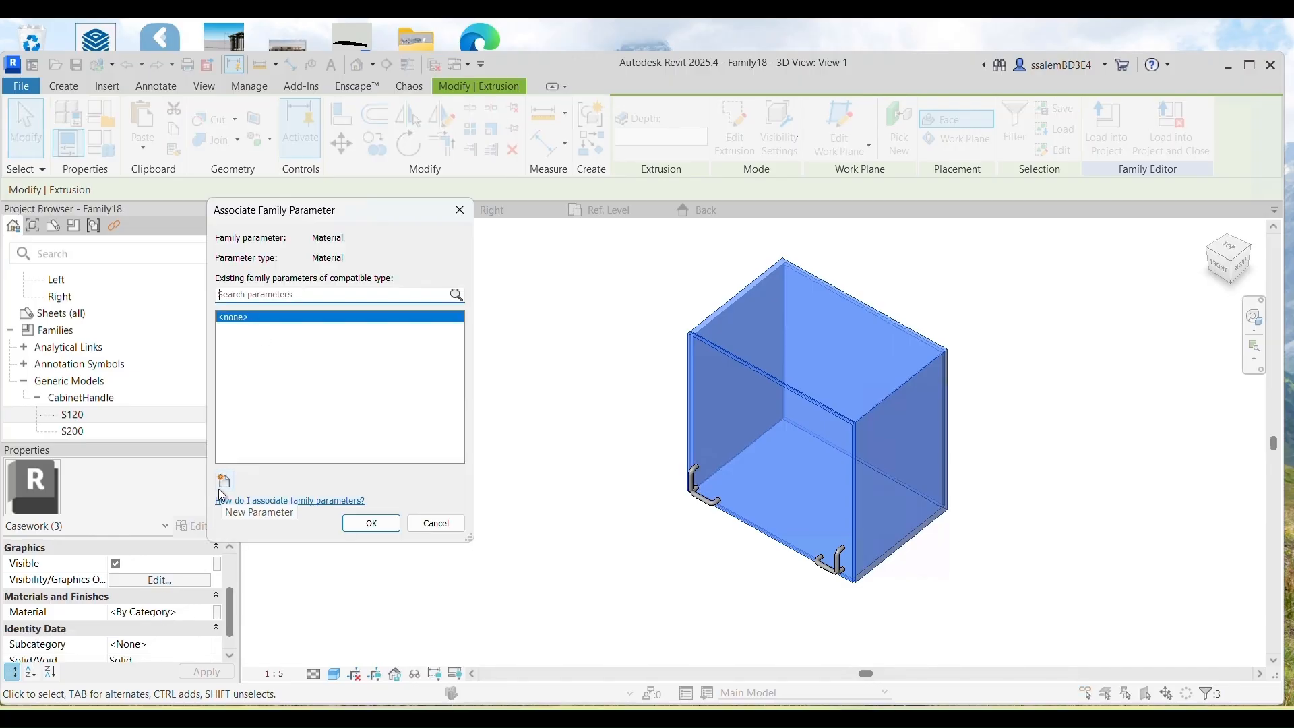
pyautogui.click(224, 481)
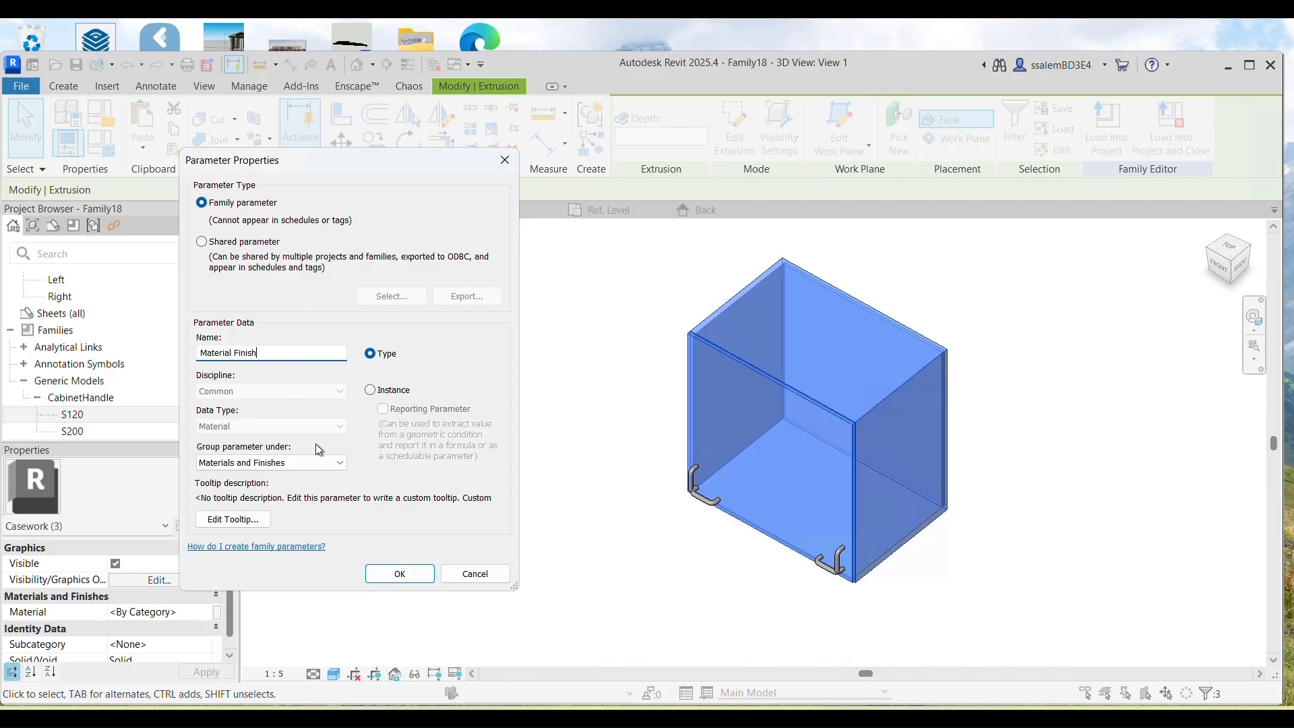
pyautogui.click(387, 575)
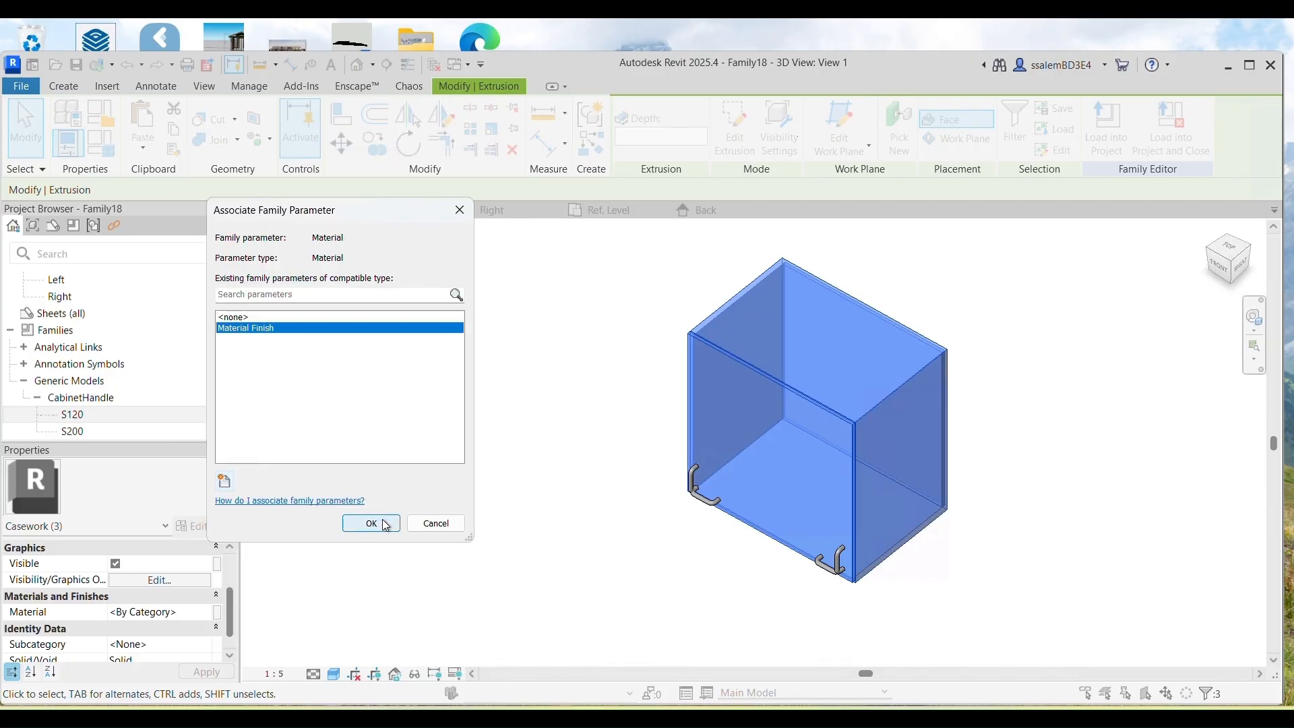
pyautogui.click(384, 523)
pyautogui.click(383, 446)
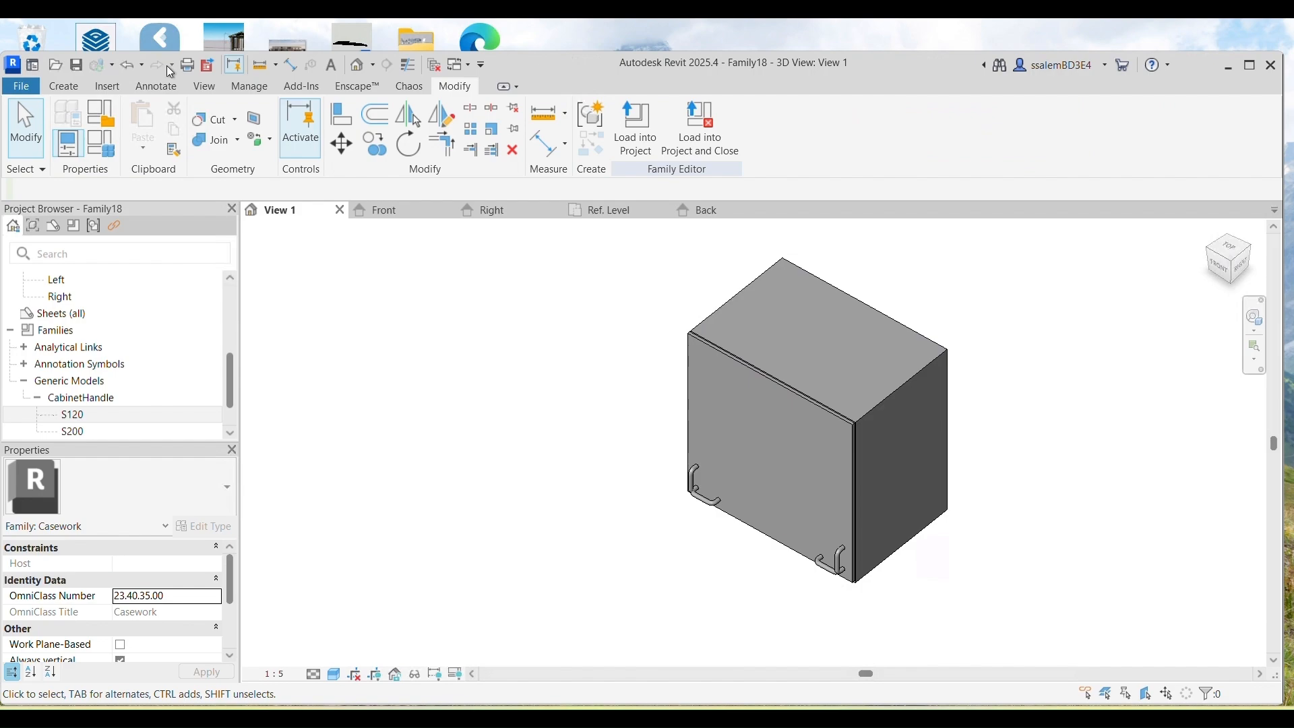
# Step: From Family Types, browse the AEC Materials Wood library for the Material Finish value
pyautogui.click(96, 150)
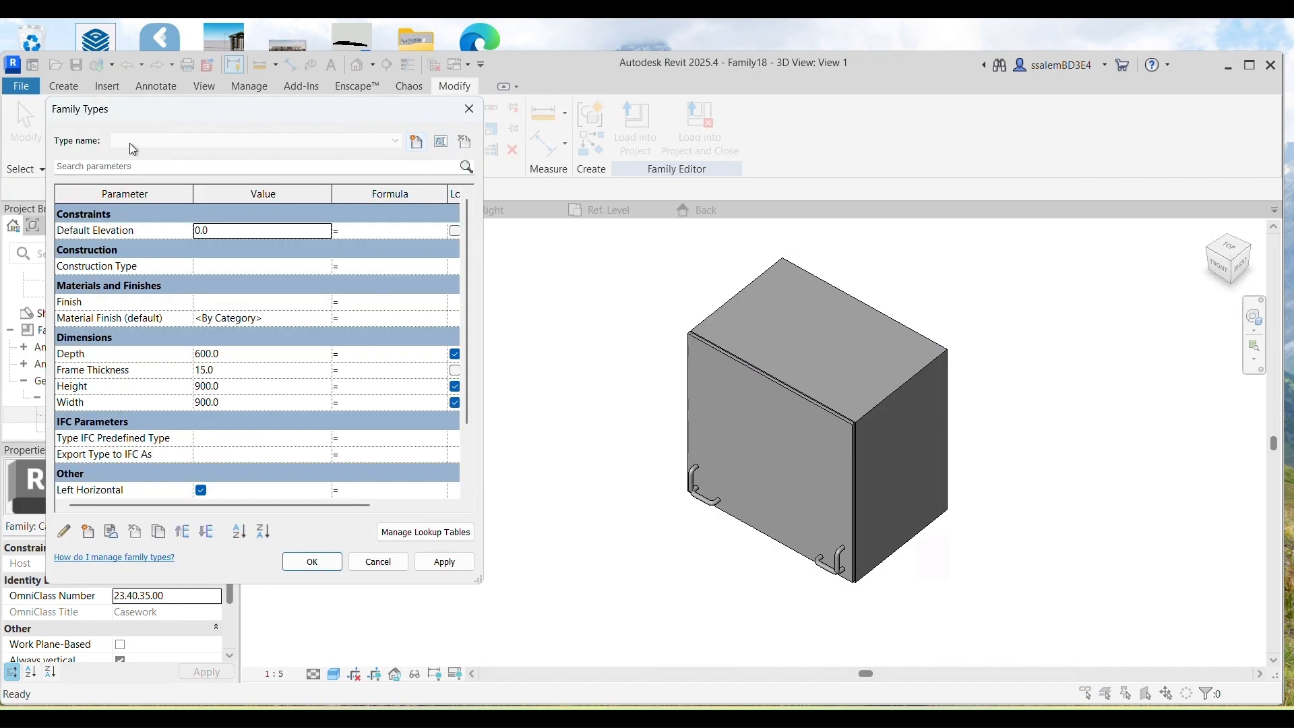
pyautogui.click(316, 318)
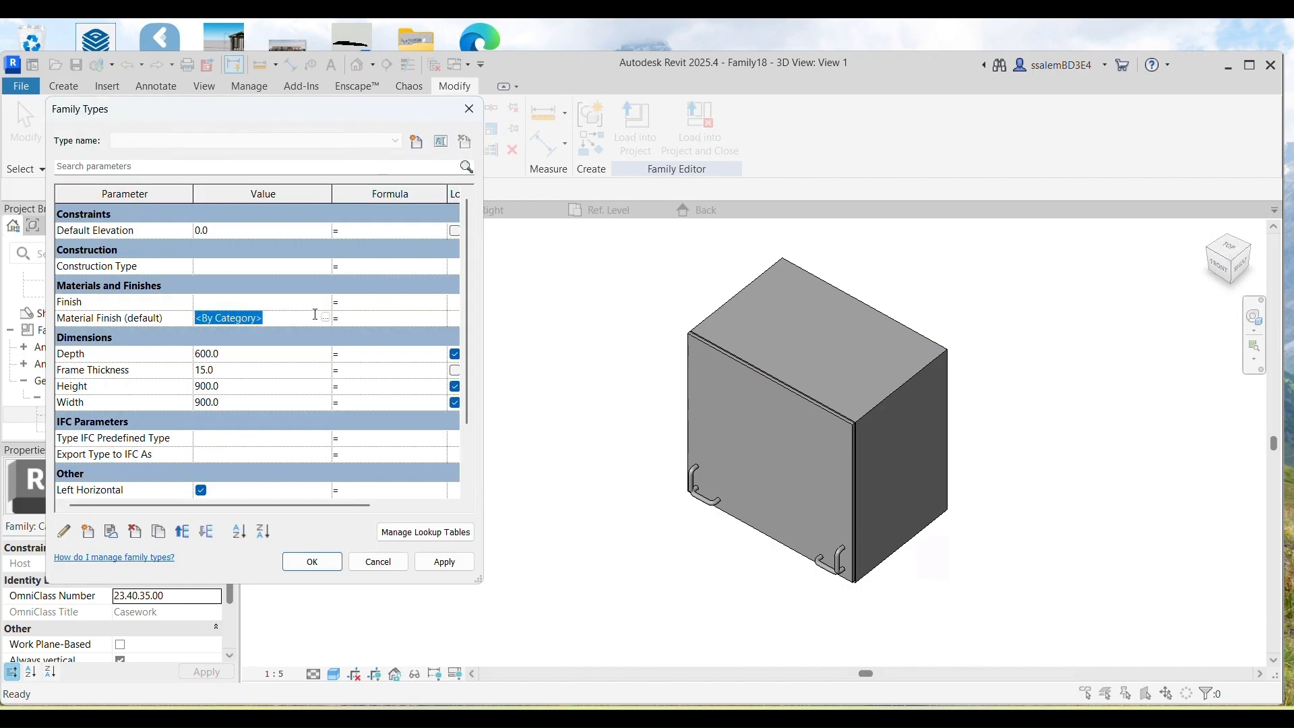
pyautogui.click(325, 318)
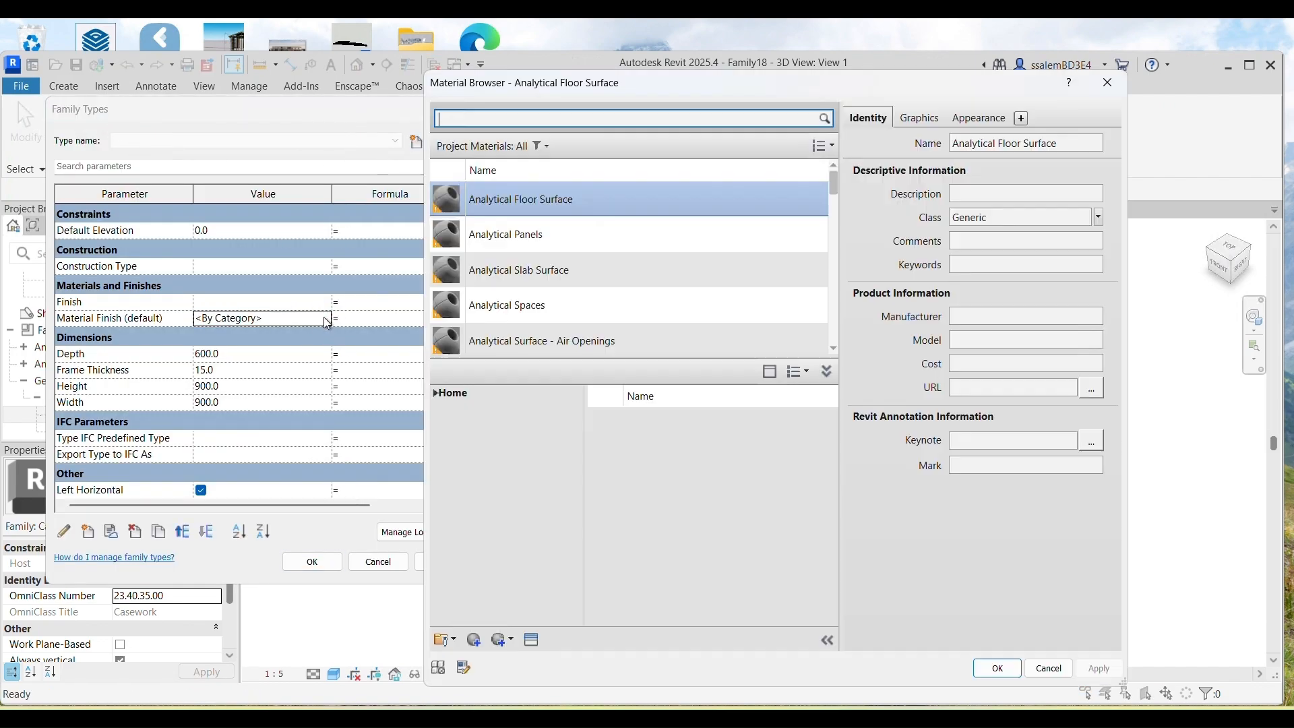
pyautogui.click(435, 395)
pyautogui.click(441, 424)
pyautogui.scroll(-2, 515, 519)
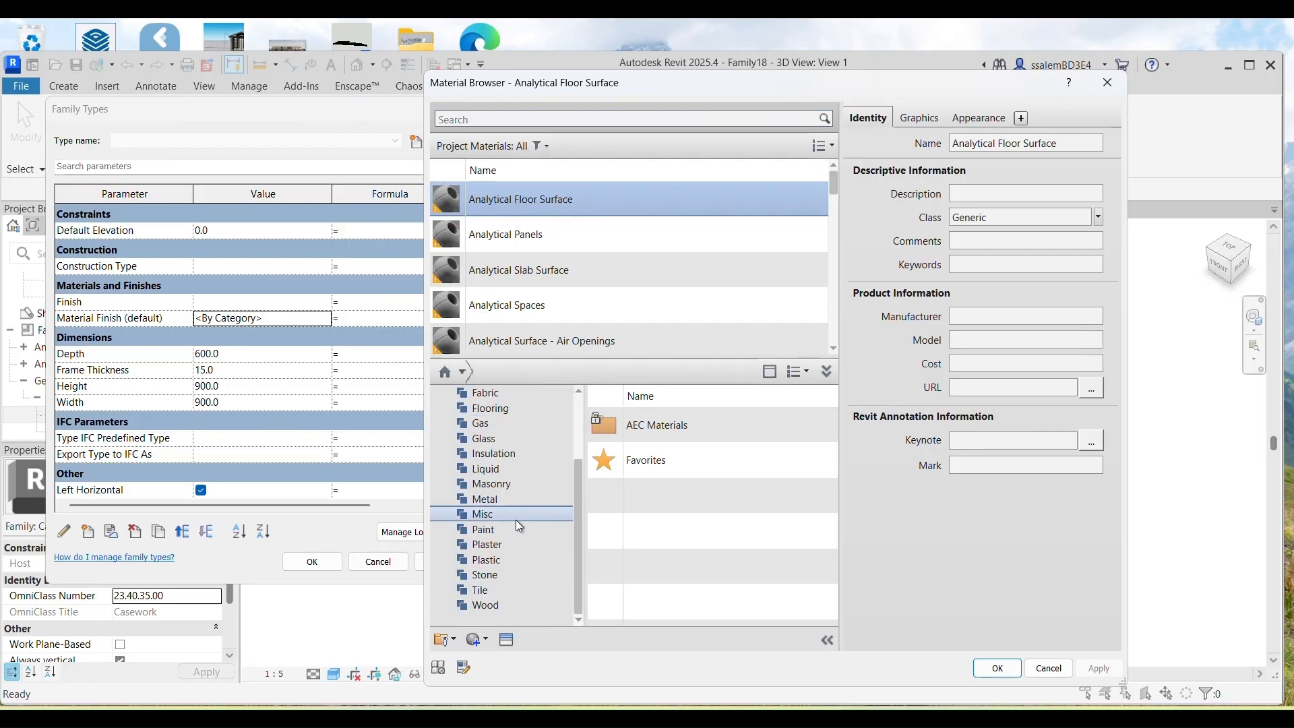
pyautogui.click(484, 605)
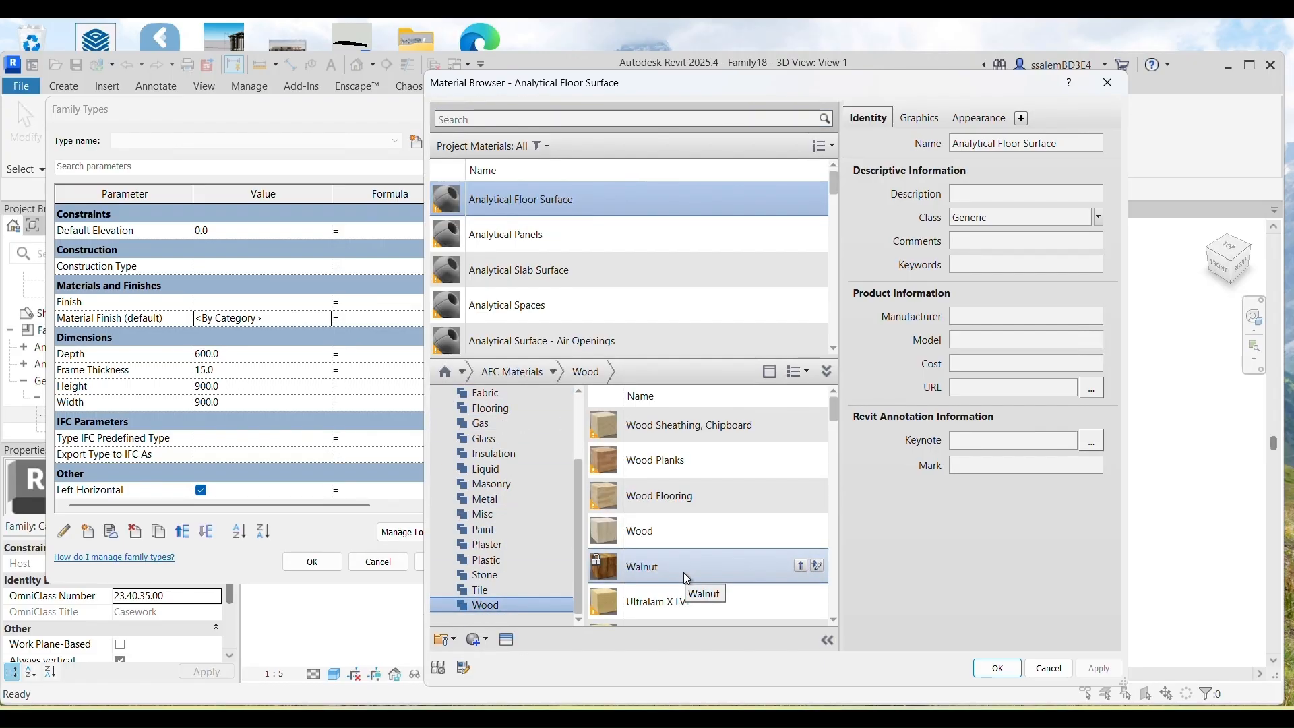
# Step: Preview Walnut and Teak, then add Oak, White and Mahogany to the project materials
pyautogui.click(683, 572)
pyautogui.scroll(-4, 673, 504)
pyautogui.scroll(2, 678, 514)
pyautogui.click(626, 468)
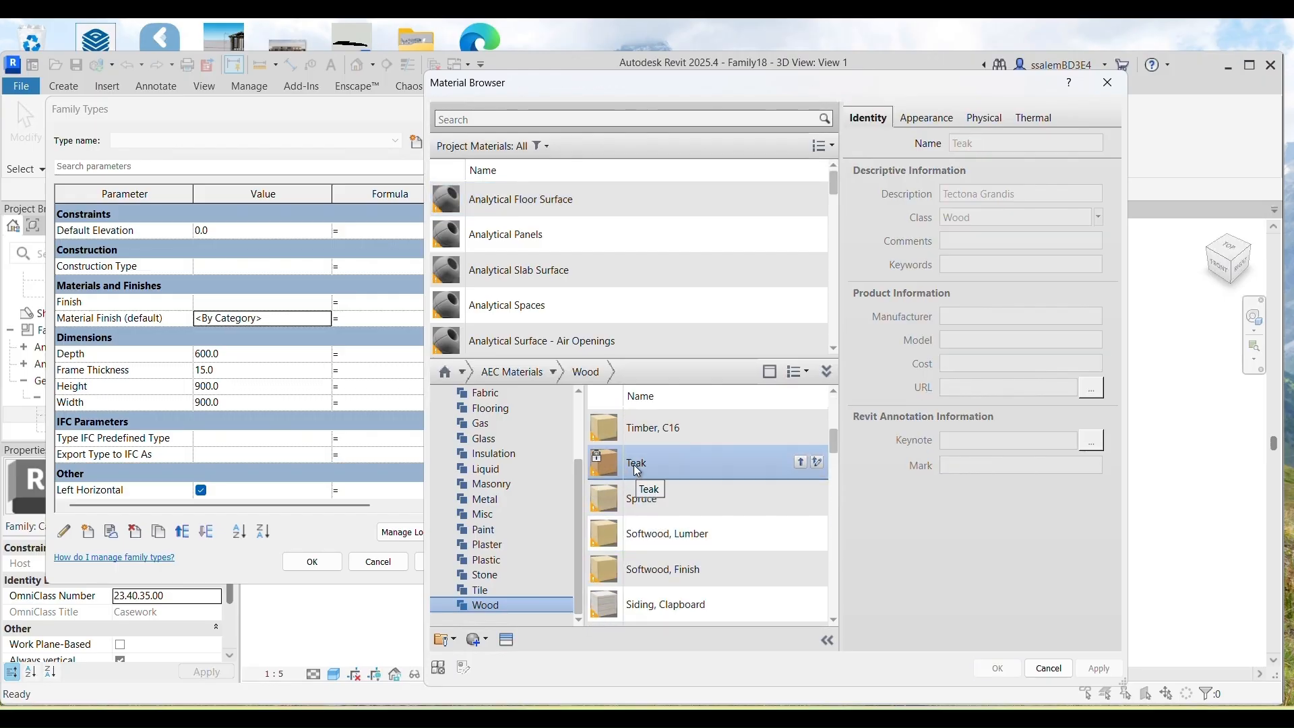
pyautogui.scroll(-10, 637, 469)
pyautogui.scroll(-3, 633, 463)
pyautogui.scroll(2, 633, 458)
pyautogui.doubleClick(644, 448)
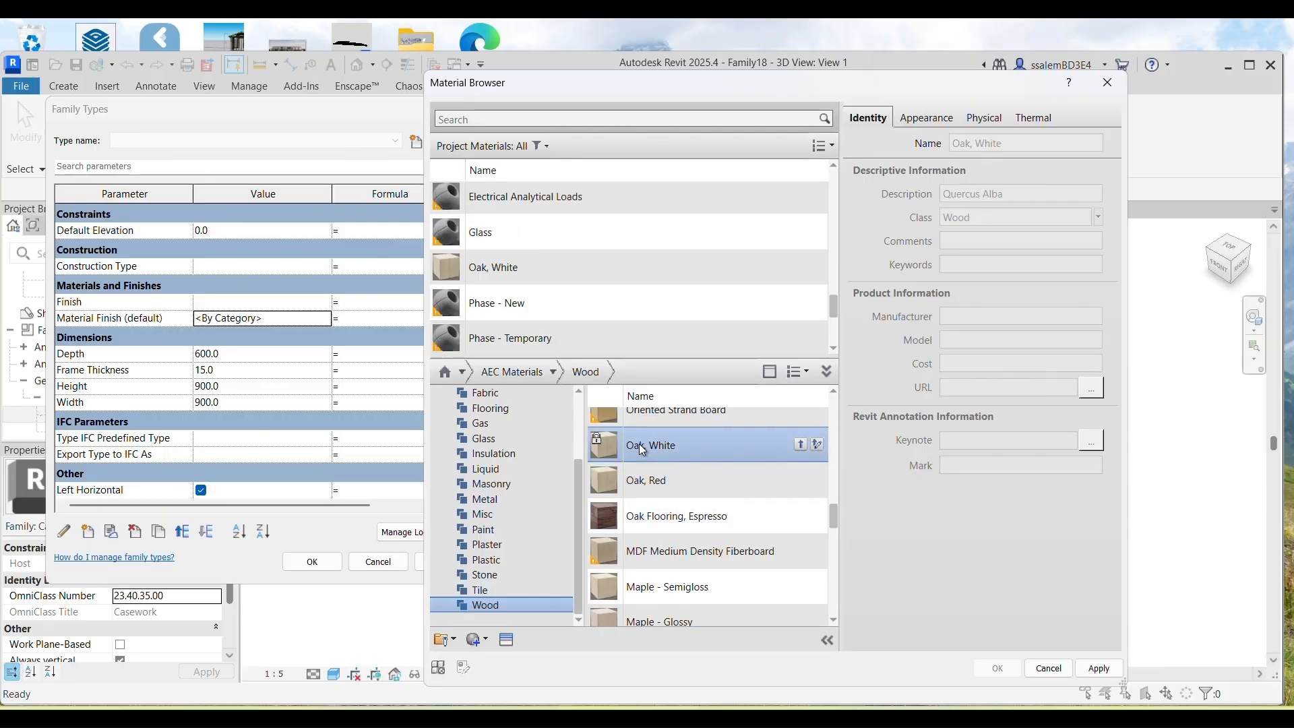
pyautogui.scroll(-5, 643, 471)
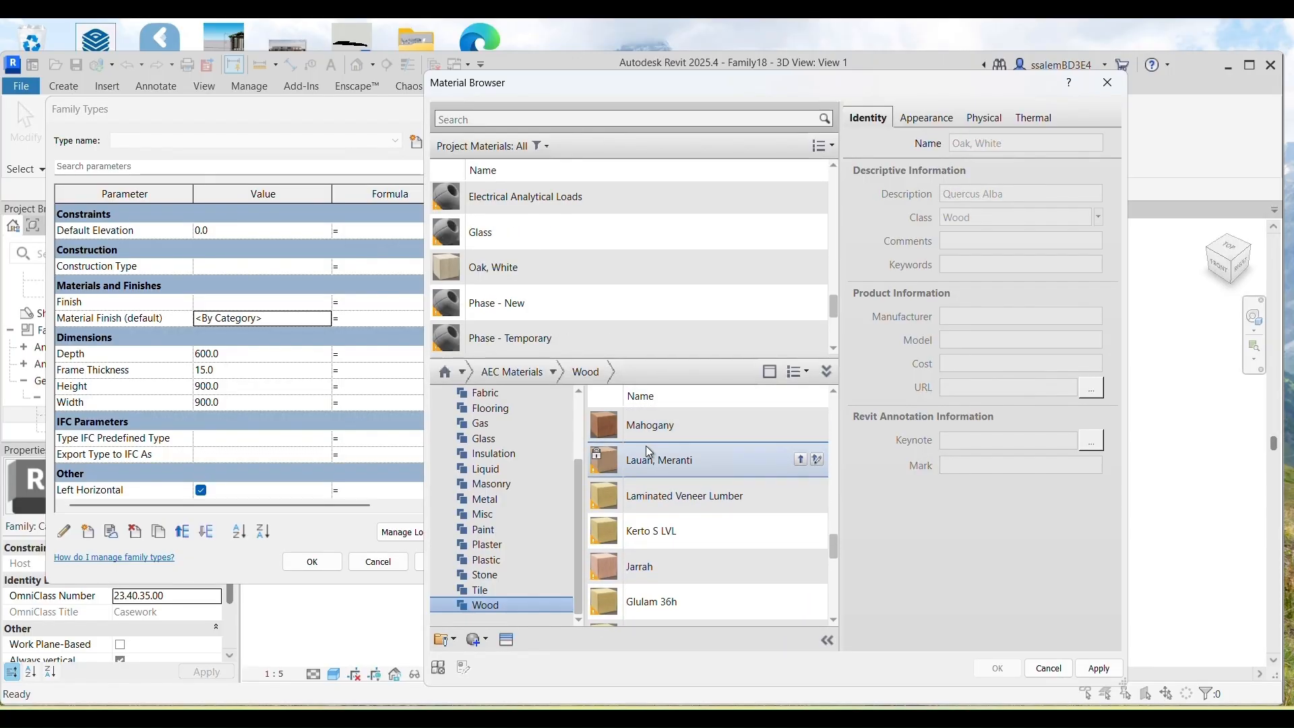
pyautogui.doubleClick(646, 432)
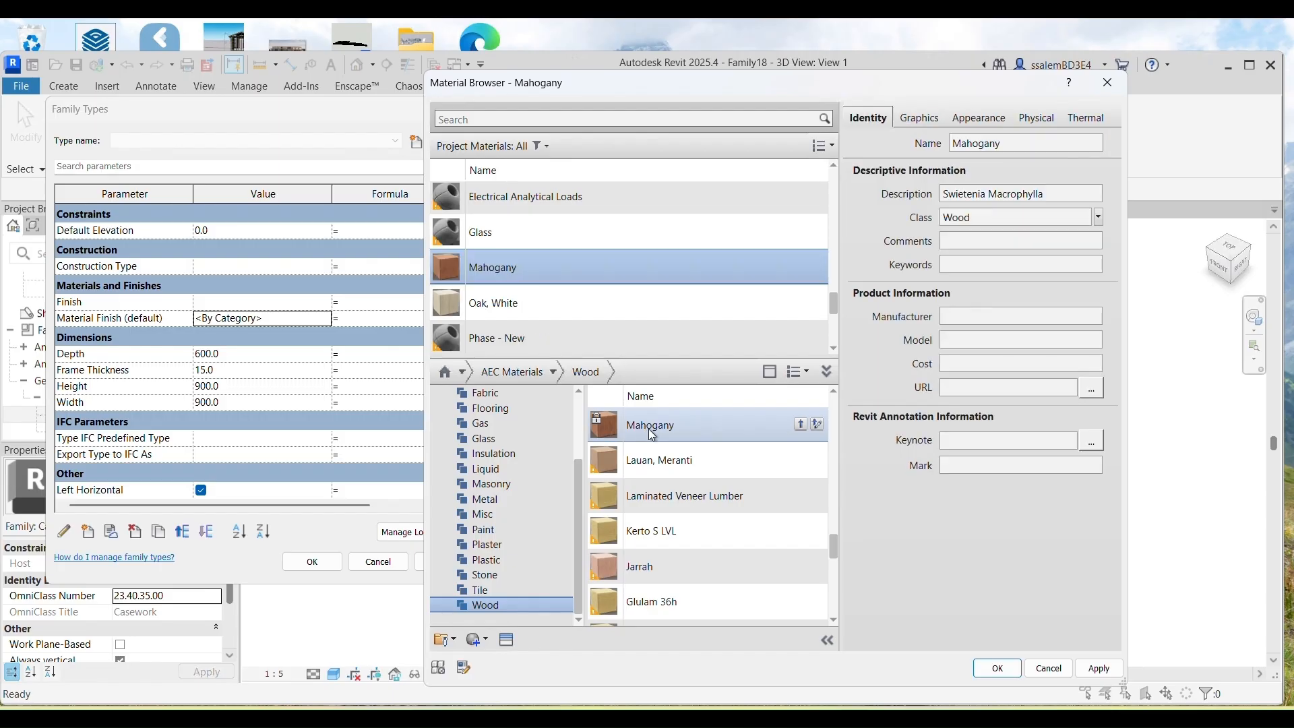
# Step: Set Material Finish to Oak, White
pyautogui.click(483, 303)
pyautogui.click(1093, 671)
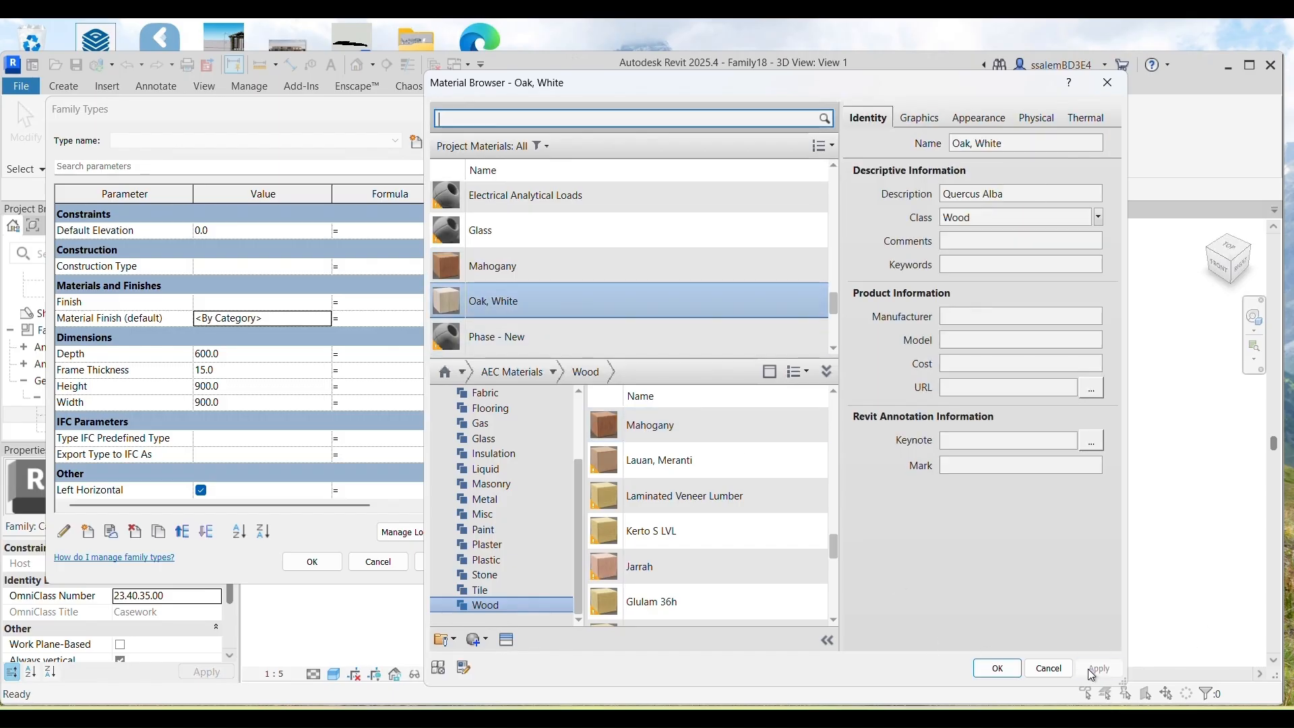
pyautogui.click(997, 668)
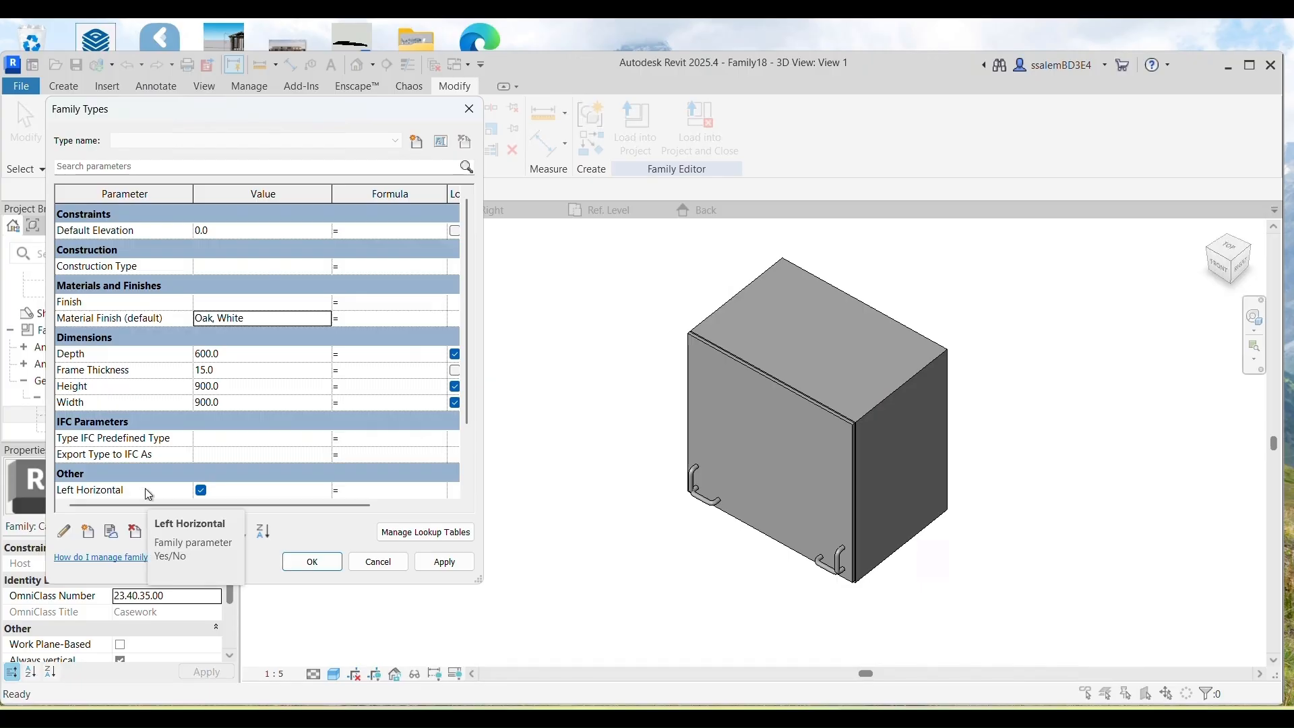
# Step: Create the W900XH900XD600 cabinet type and change its Width to 600
pyautogui.click(424, 562)
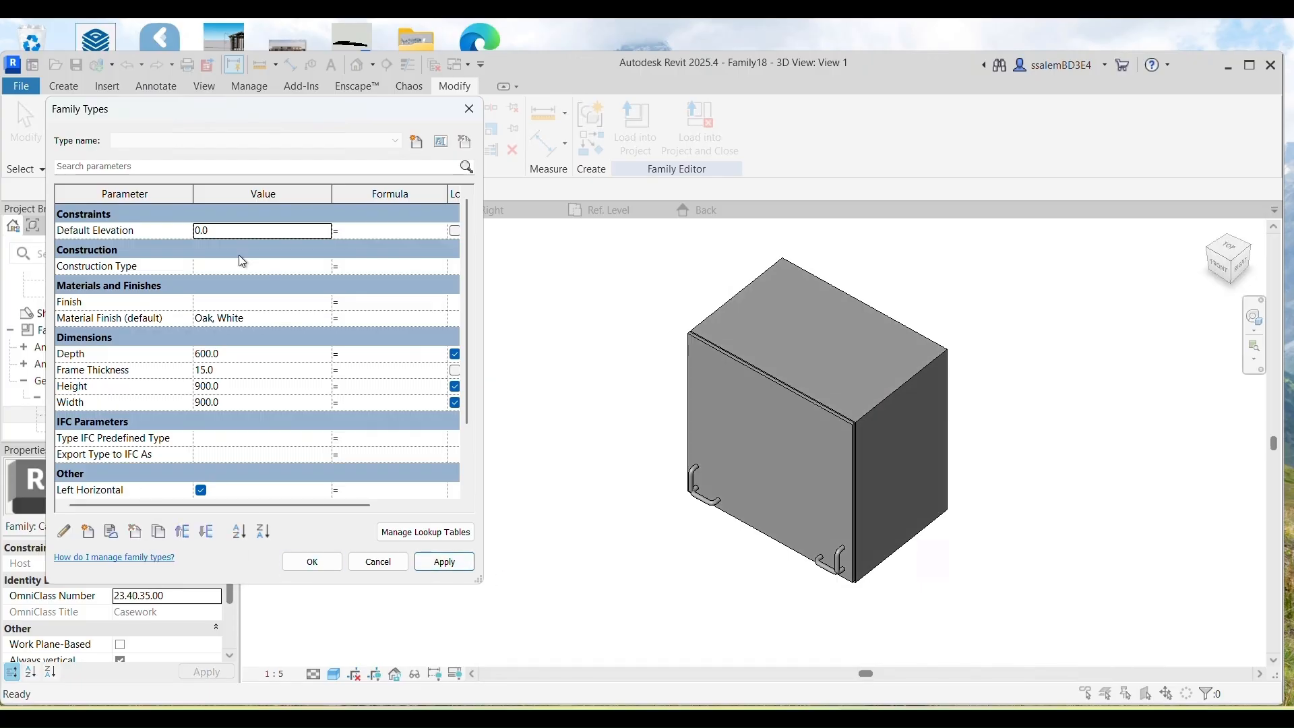
pyautogui.click(417, 141)
pyautogui.press('capslock')
pyautogui.write('W6')
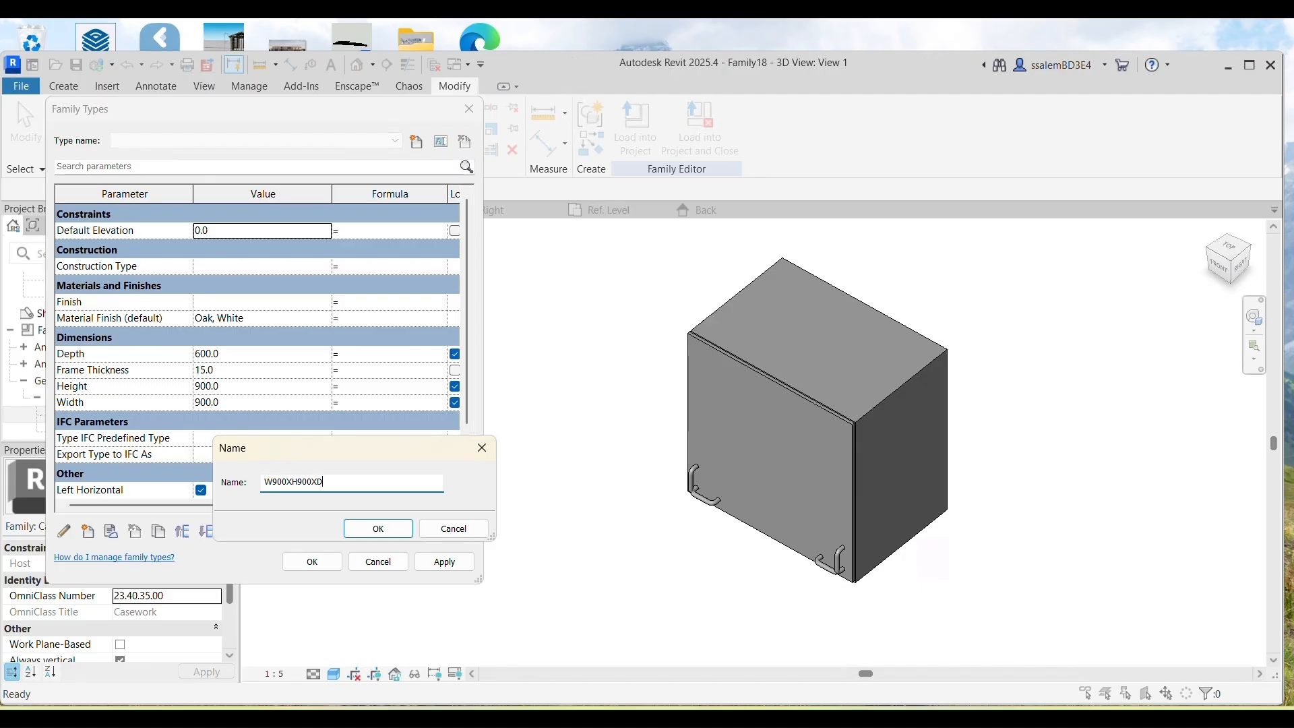
pyautogui.write('600')
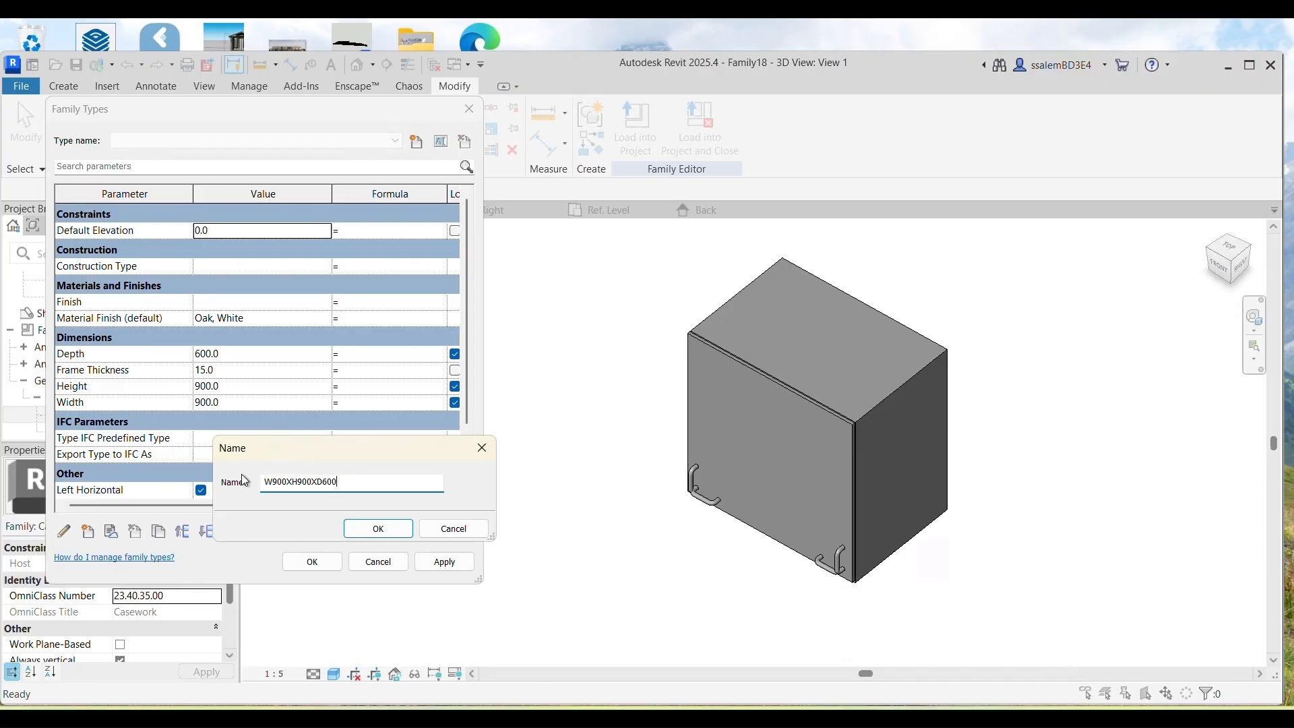
pyautogui.click(377, 528)
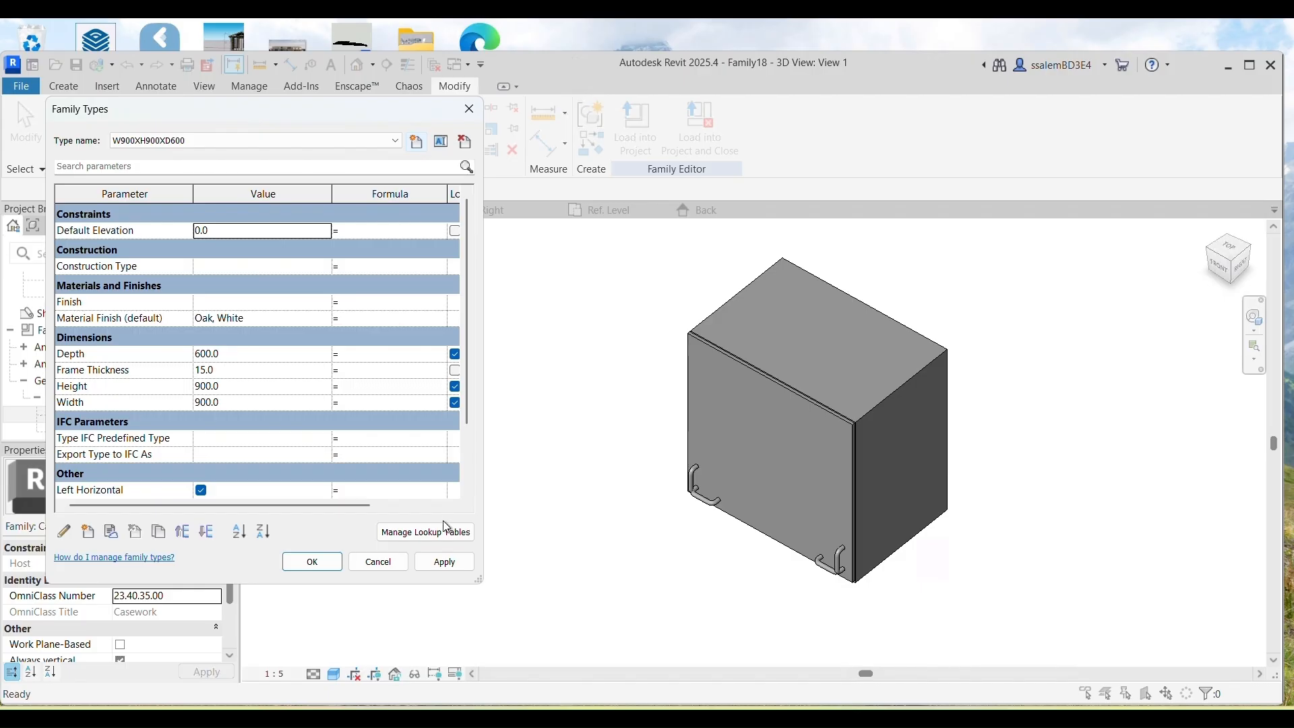
pyautogui.click(196, 405)
pyautogui.click(196, 405)
pyautogui.write('6')
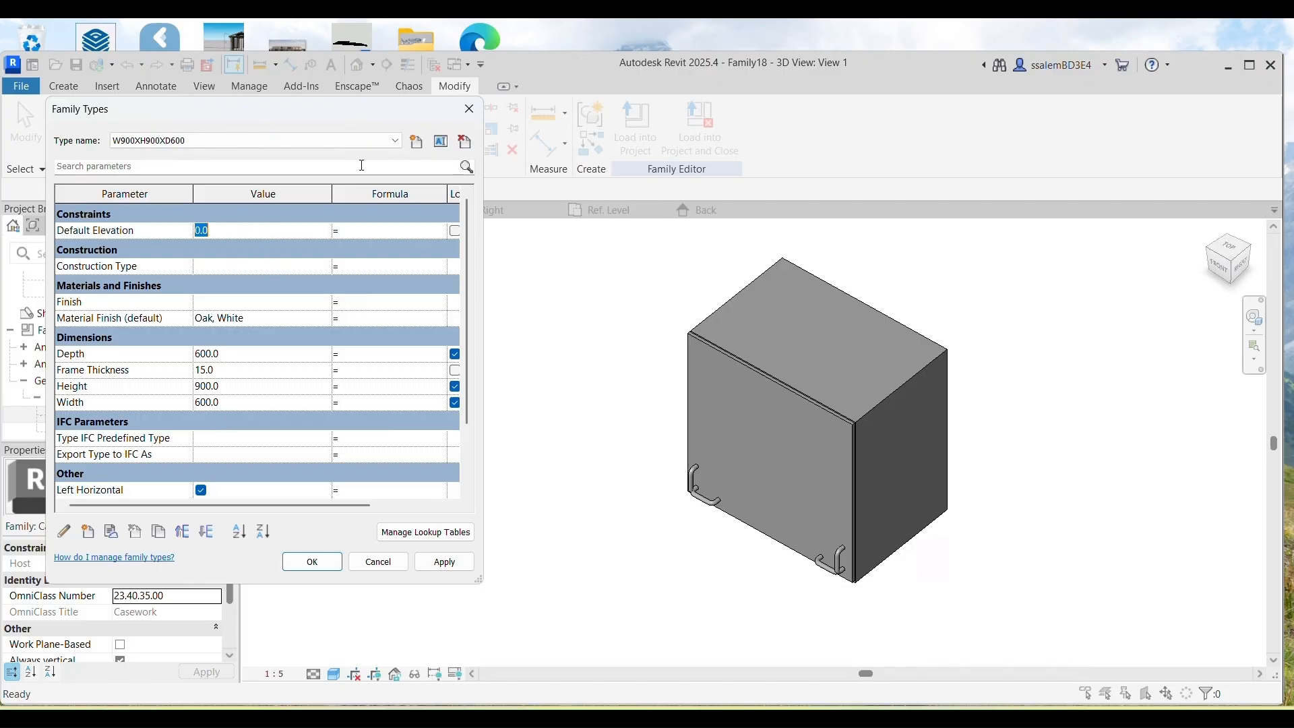
# Step: Create a W600XH900XD600 type from the copied name and apply the 600 width
pyautogui.click(441, 142)
pyautogui.rightClick(299, 487)
pyautogui.click(318, 327)
pyautogui.click(453, 529)
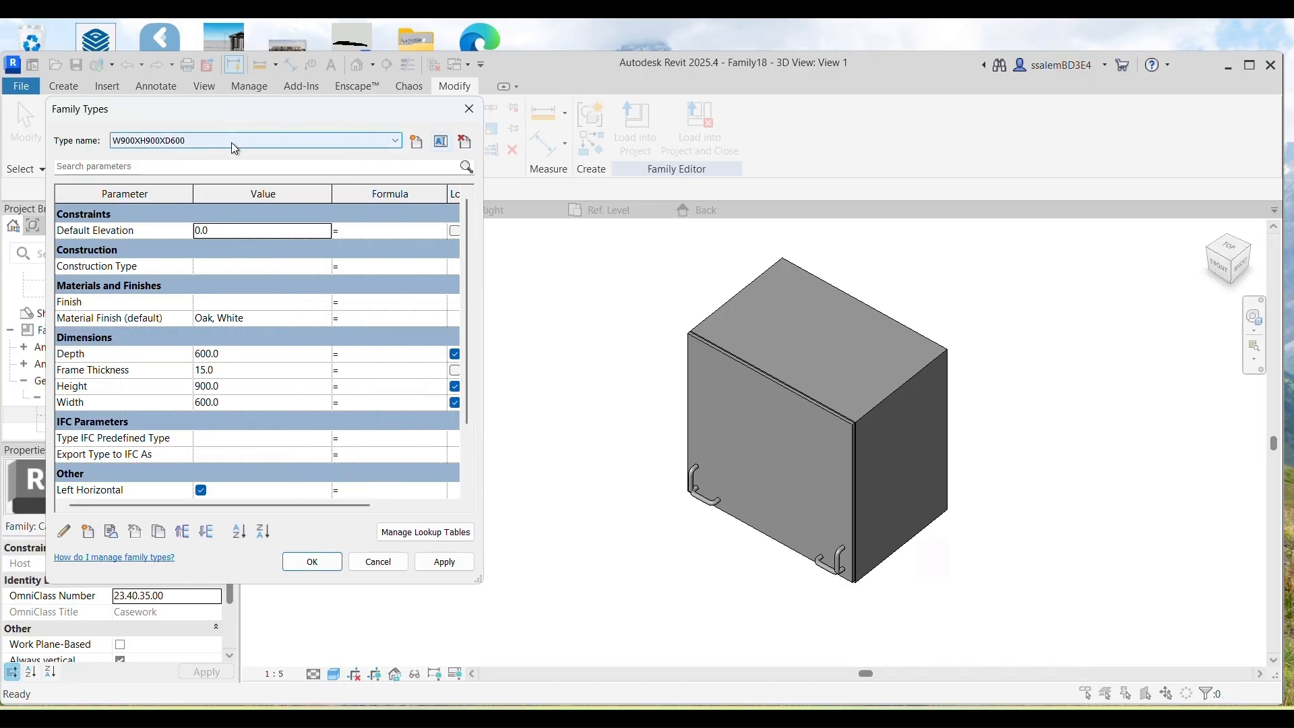
pyautogui.click(418, 143)
pyautogui.hotkey('ctrl', 'v')
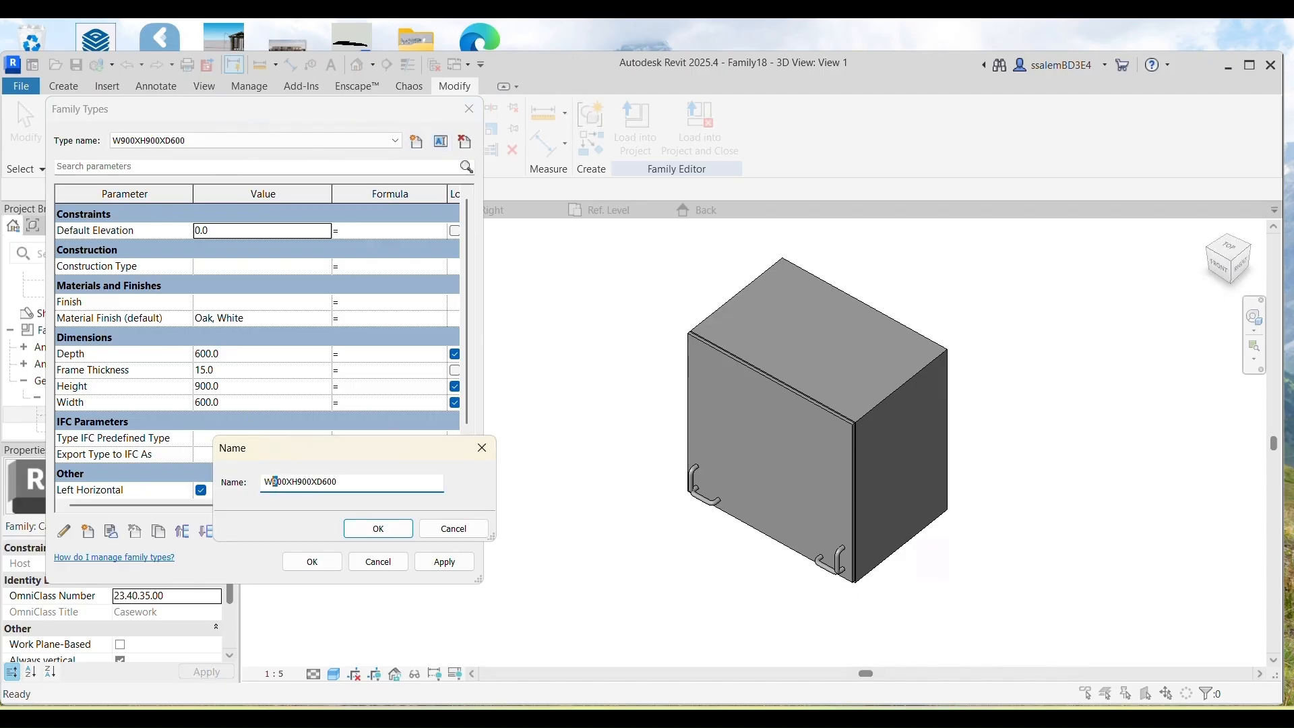
pyautogui.click(378, 528)
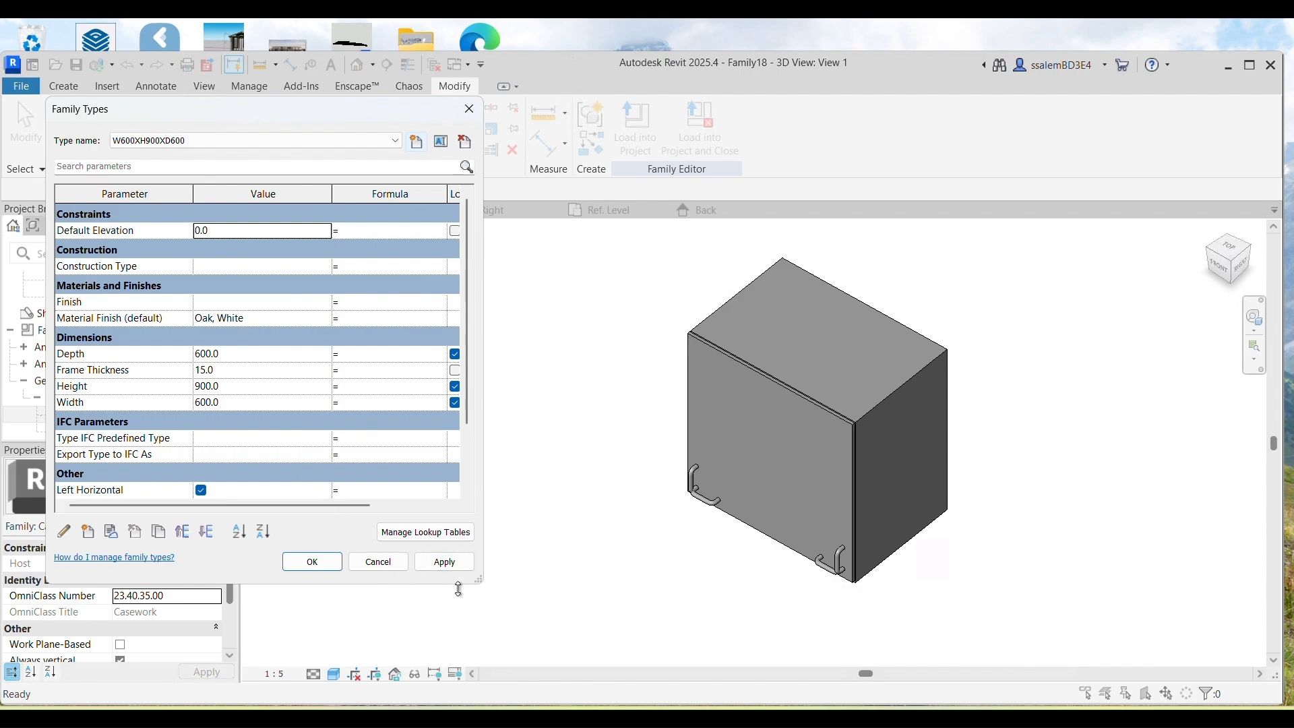
pyautogui.click(443, 561)
# Step: Restore the W900XH900XD600 type's 900 width and compare it with W600XH900XD600
pyautogui.click(284, 139)
pyautogui.click(182, 167)
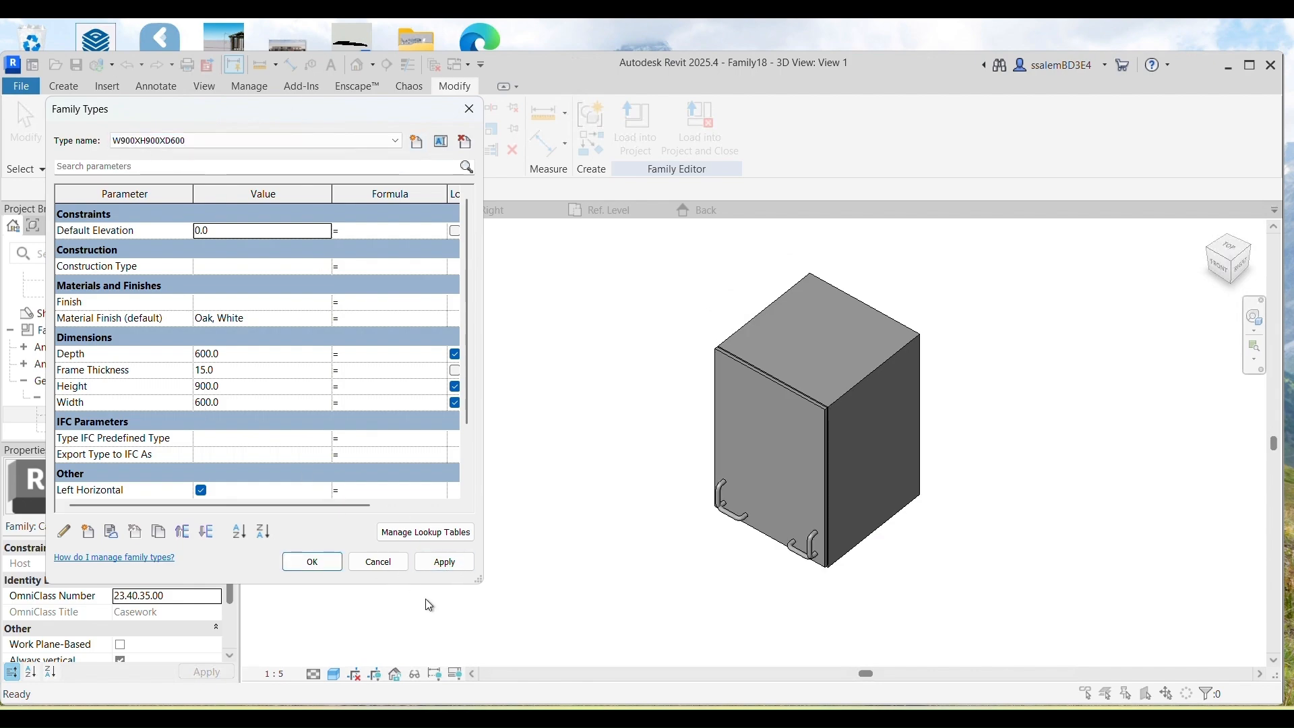
pyautogui.click(200, 403)
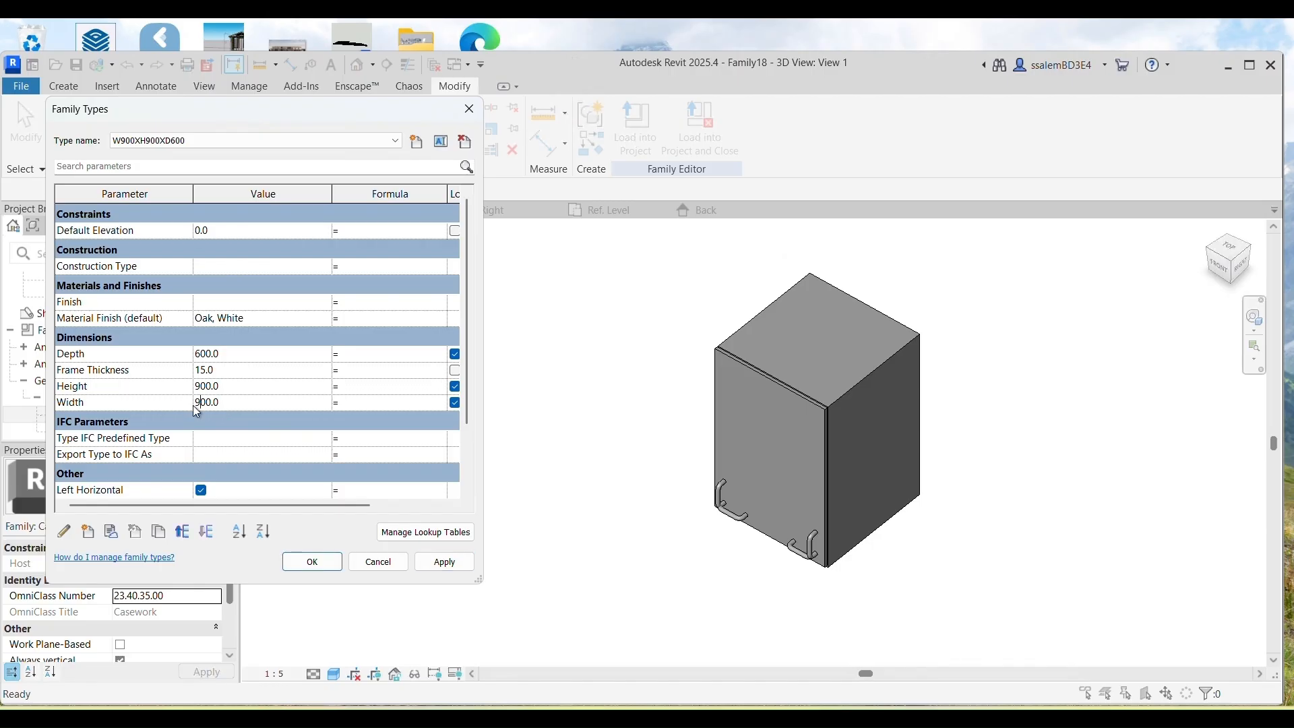
pyautogui.click(443, 561)
pyautogui.click(200, 155)
pyautogui.click(216, 140)
pyautogui.click(184, 164)
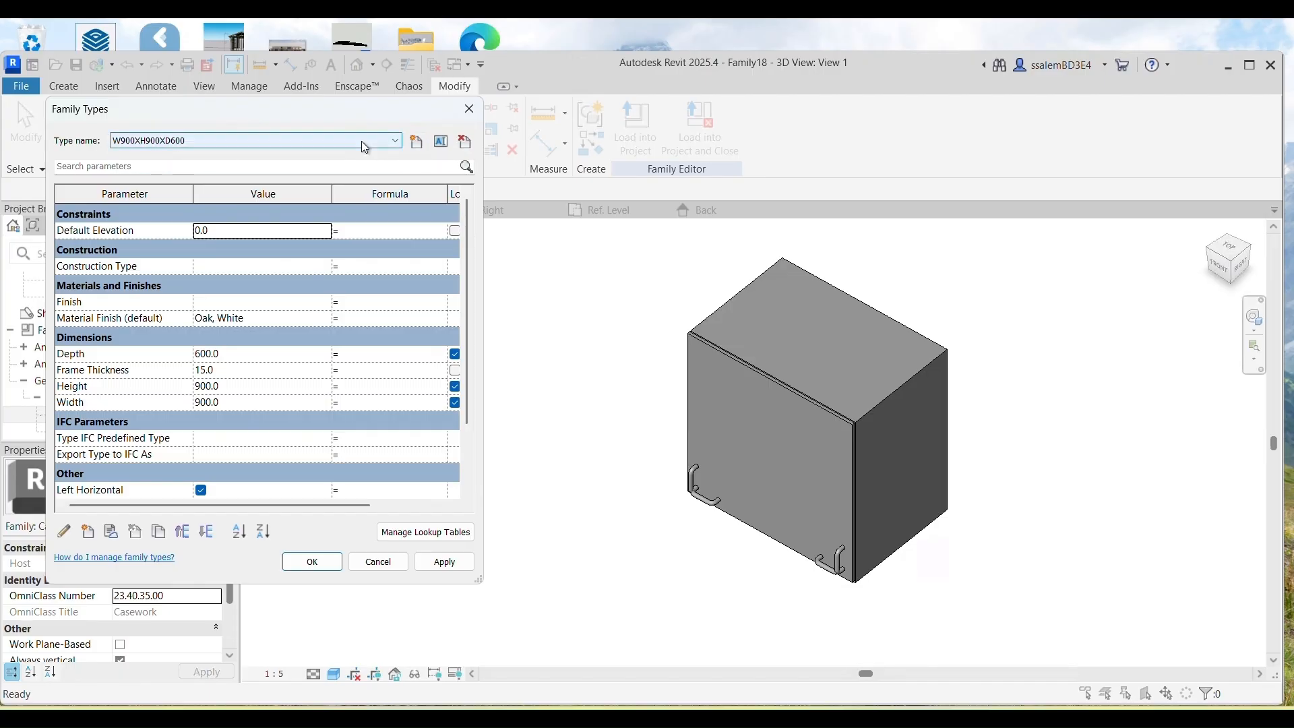
# Step: Create the W300XH900XD600 type with Width 300 and apply it
pyautogui.click(416, 143)
pyautogui.hotkey('ctrl', 'v')
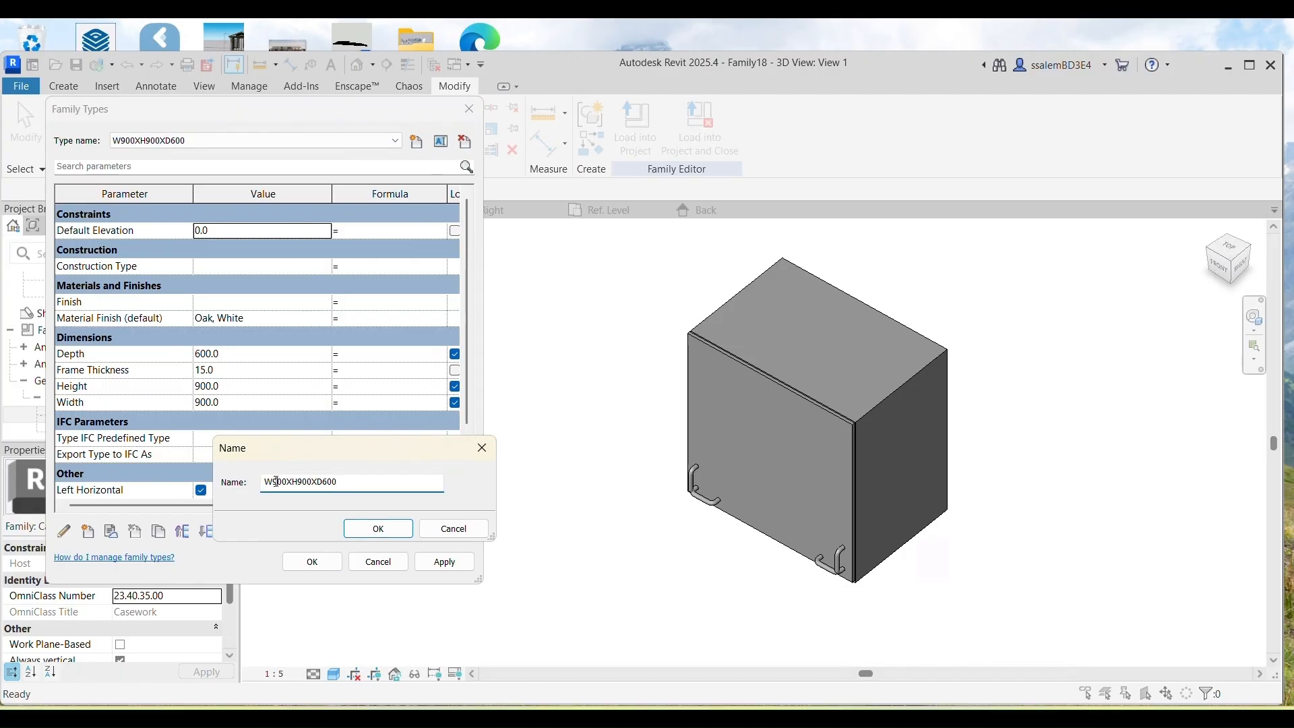
pyautogui.click(378, 529)
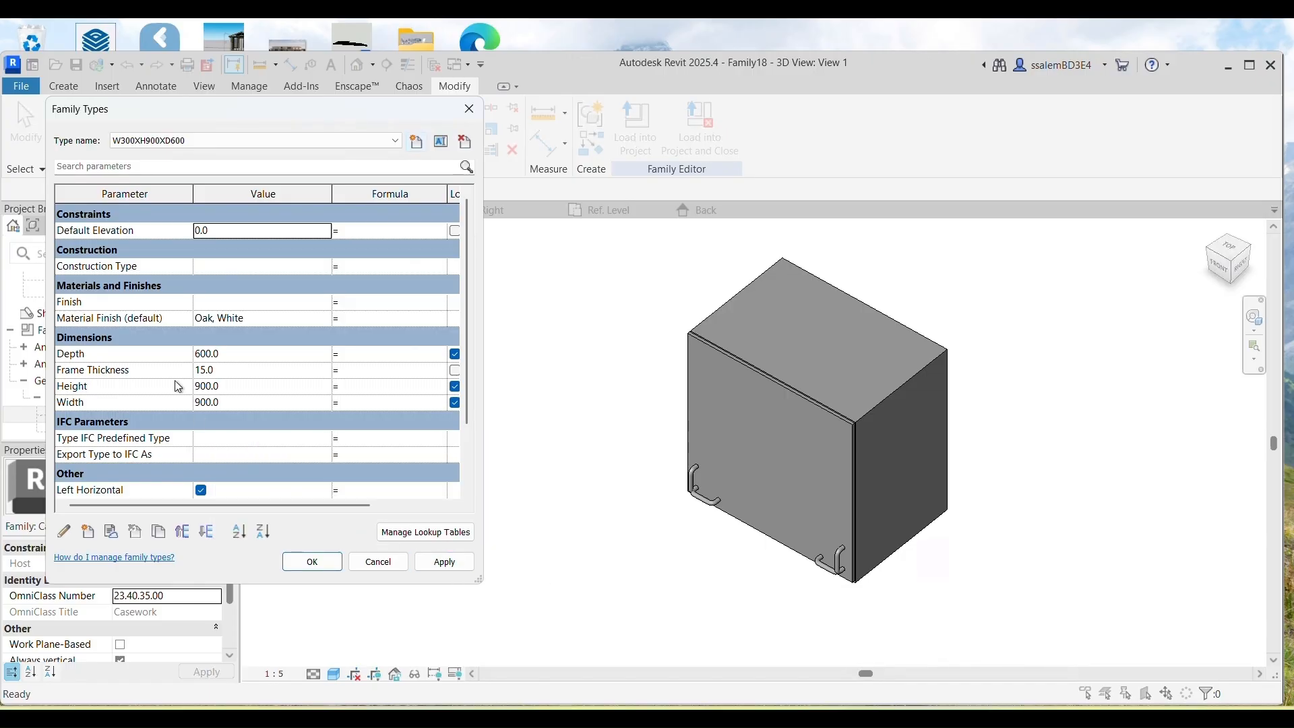
pyautogui.click(200, 404)
pyautogui.click(438, 562)
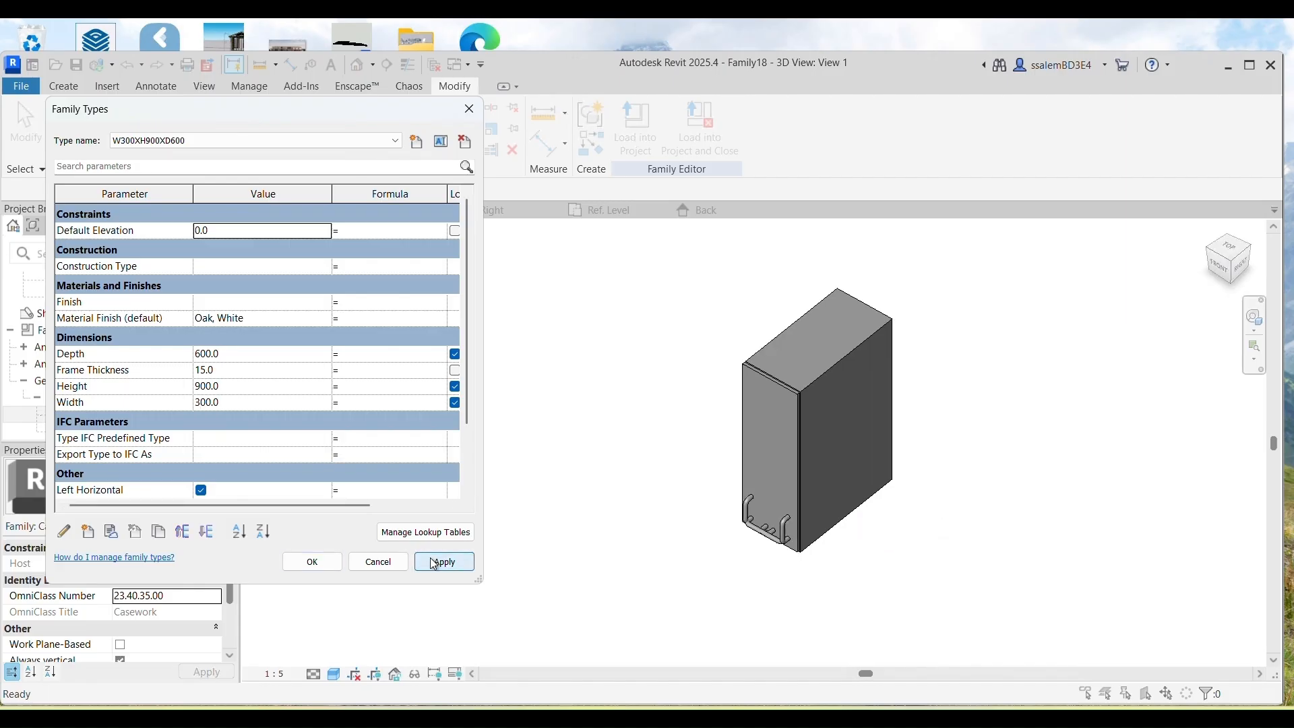
# Step: Review the W600 and W900 types, then accept the family type changes
pyautogui.click(258, 140)
pyautogui.click(205, 166)
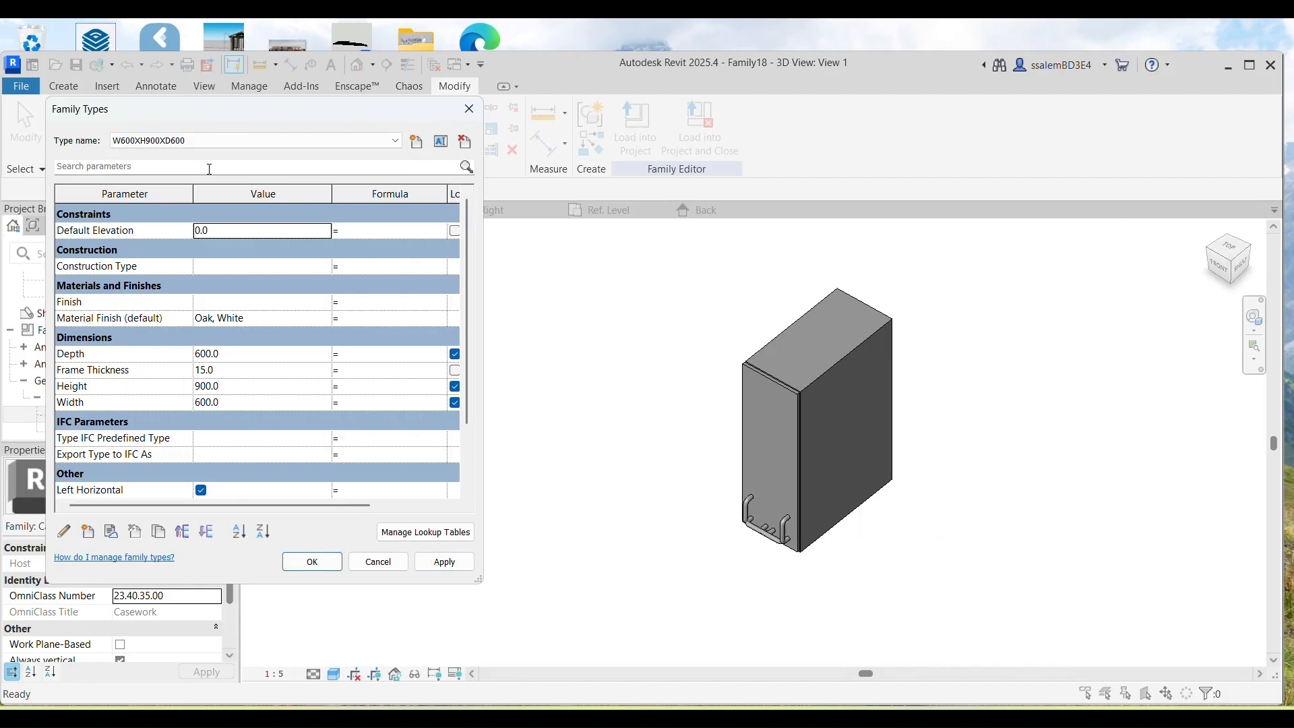
pyautogui.click(238, 143)
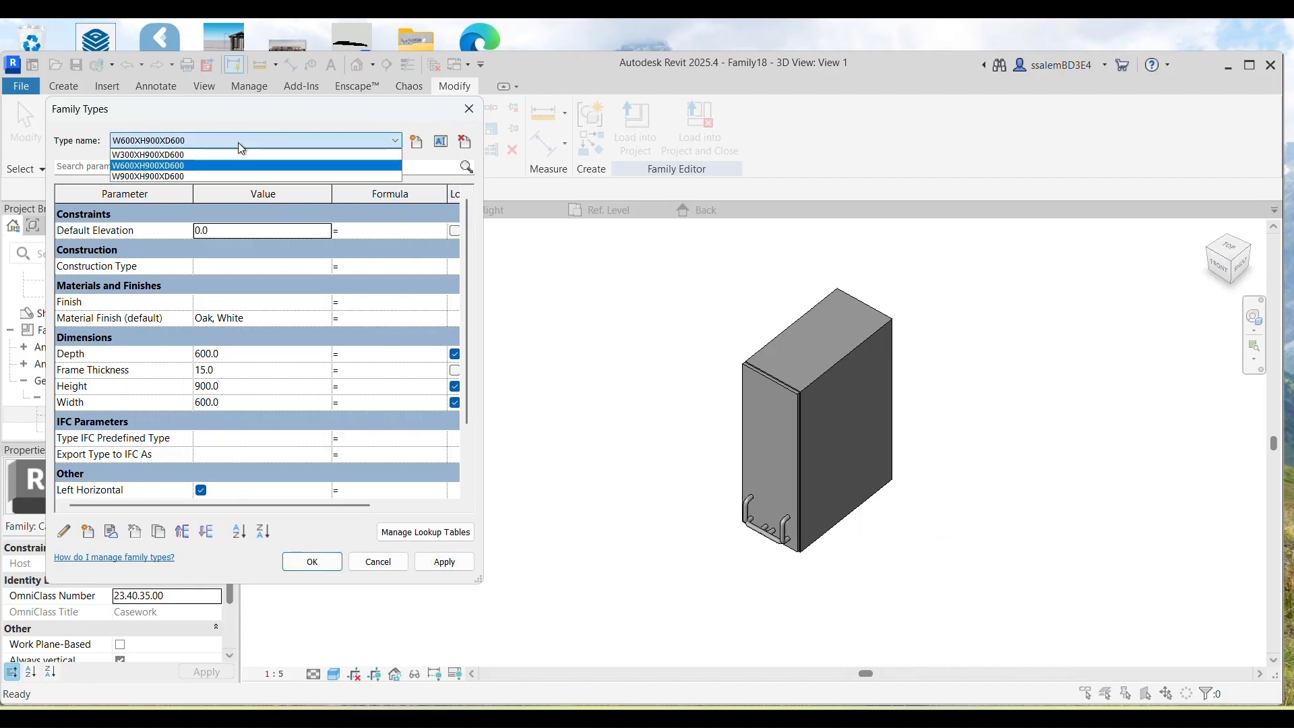
pyautogui.click(182, 175)
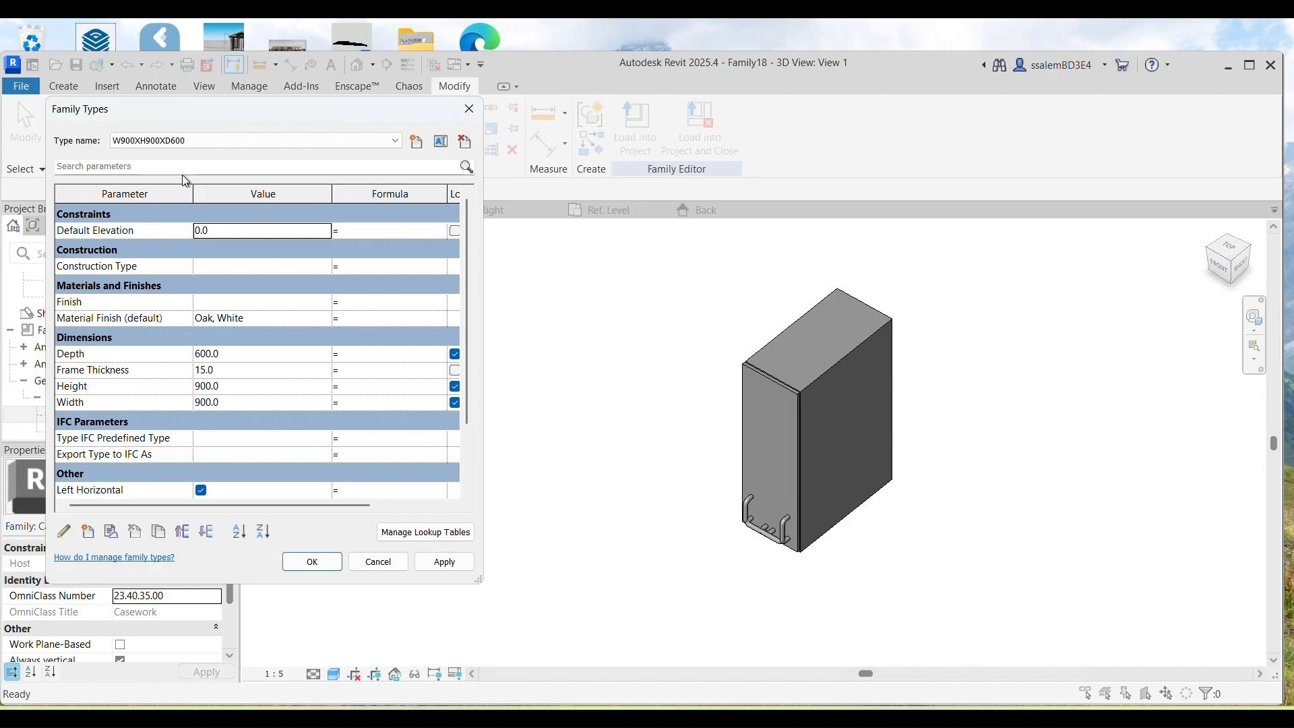
pyautogui.click(303, 564)
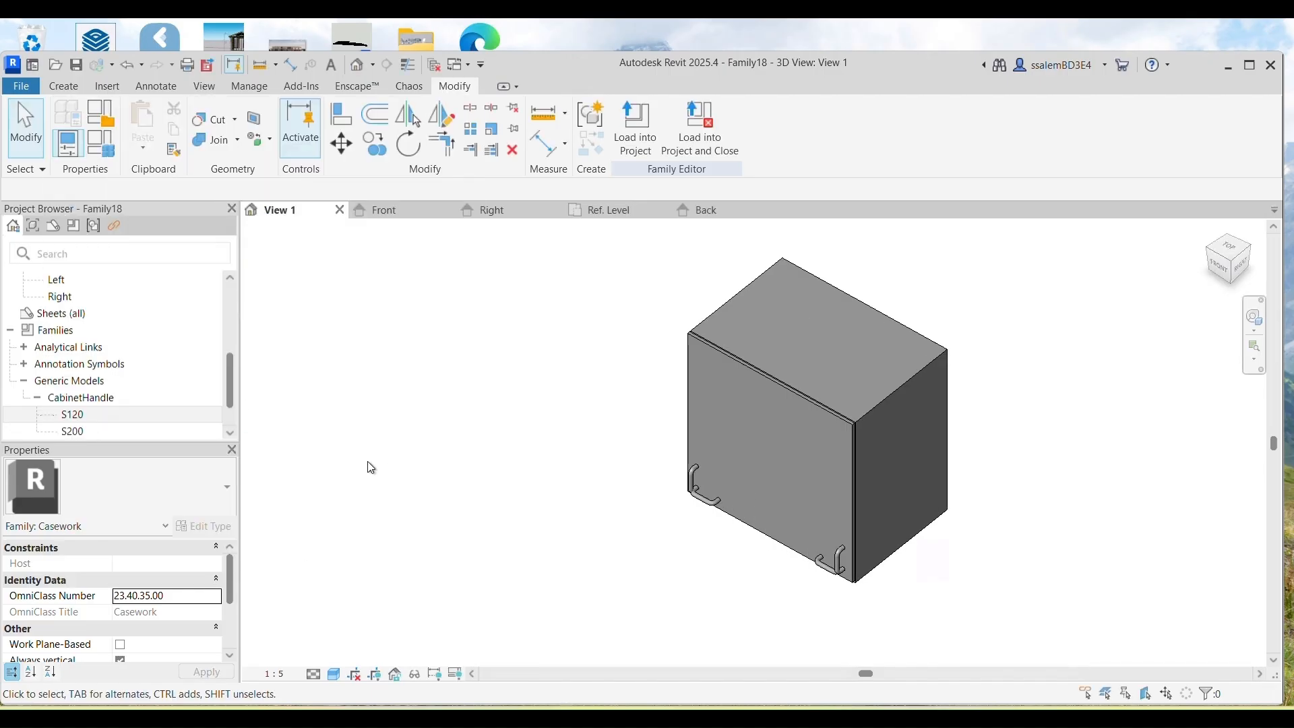
# Step: Save the family as CabinetFamily.rfa in Desktop > ARG-224 > assignment > Final
pyautogui.click(22, 83)
pyautogui.click(258, 179)
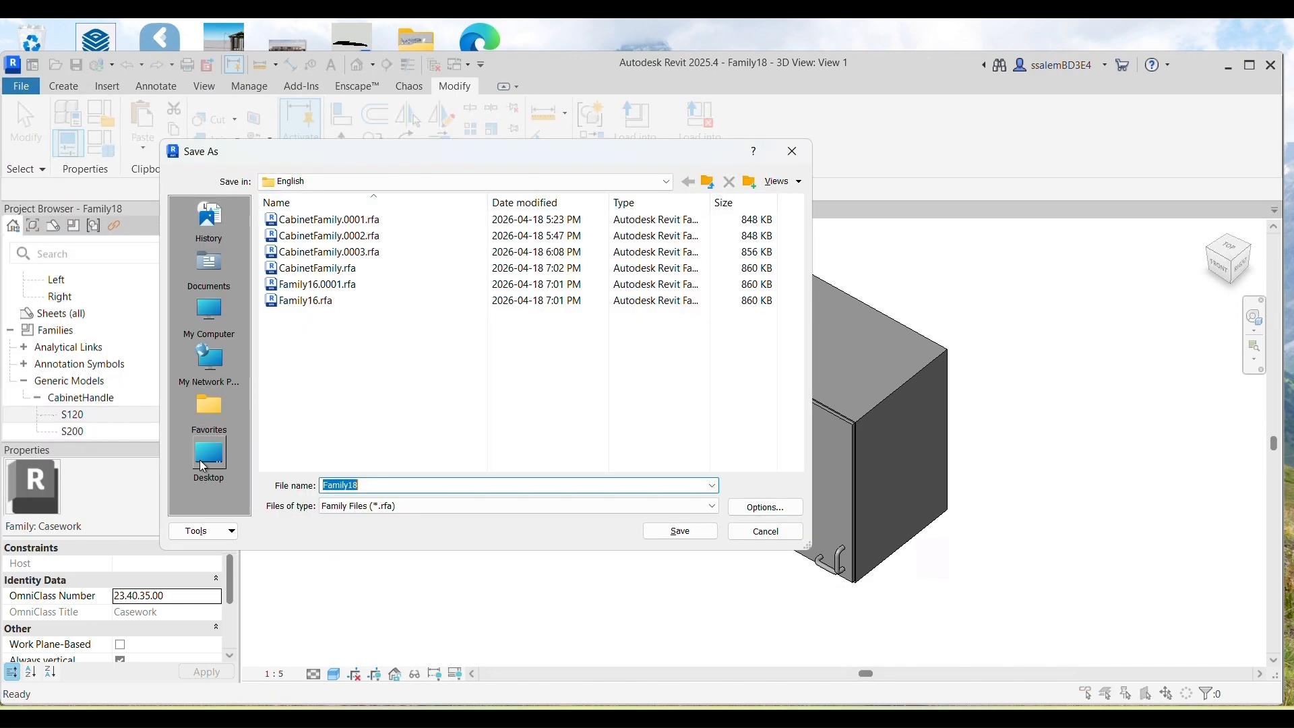
pyautogui.click(201, 468)
pyautogui.doubleClick(310, 461)
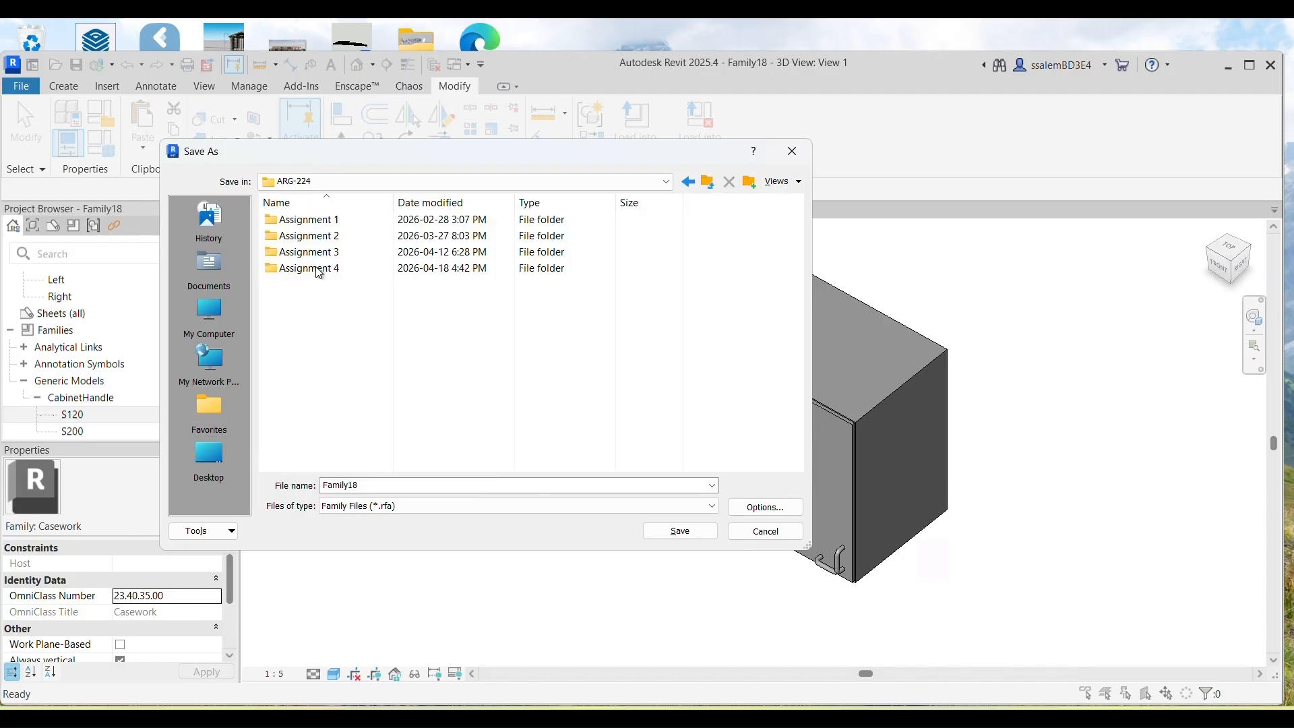
pyautogui.doubleClick(304, 252)
pyautogui.doubleClick(305, 216)
pyautogui.click(440, 490)
pyautogui.write('cAB')
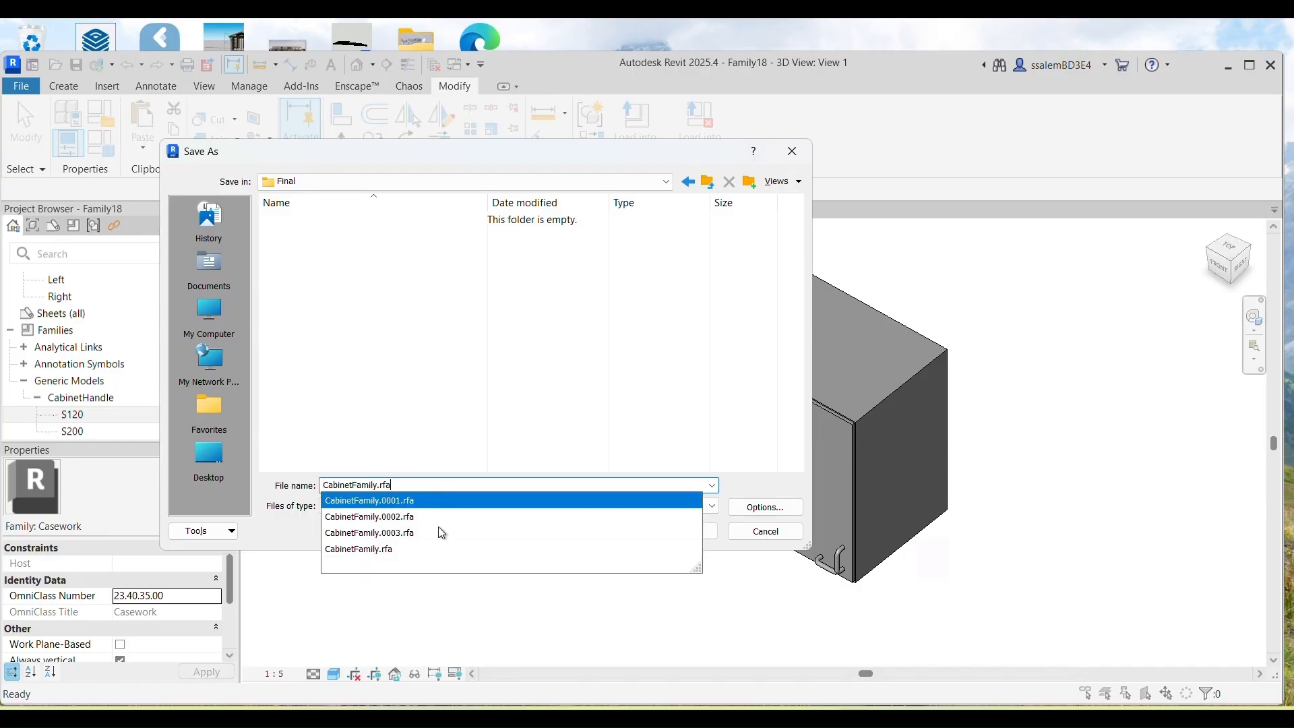
pyautogui.click(439, 549)
pyautogui.click(681, 533)
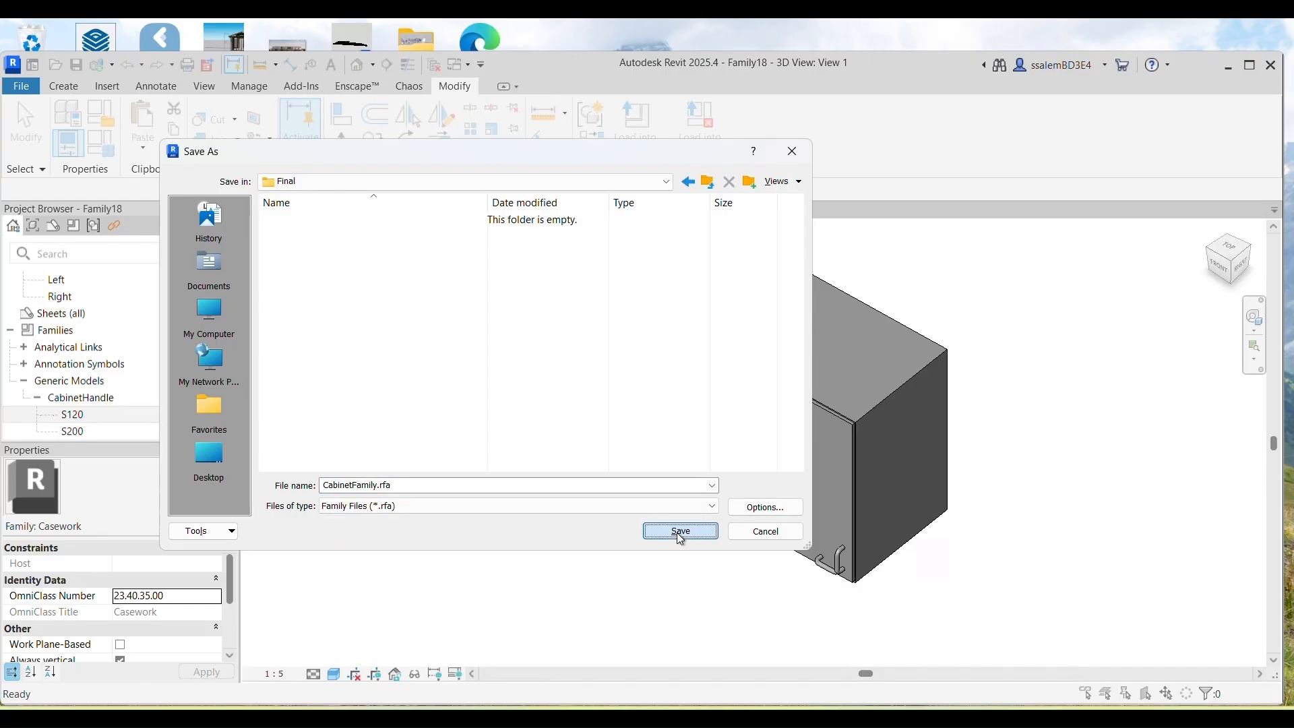
# Step: Close all five family views, closing the cabinet family
pyautogui.click(340, 210)
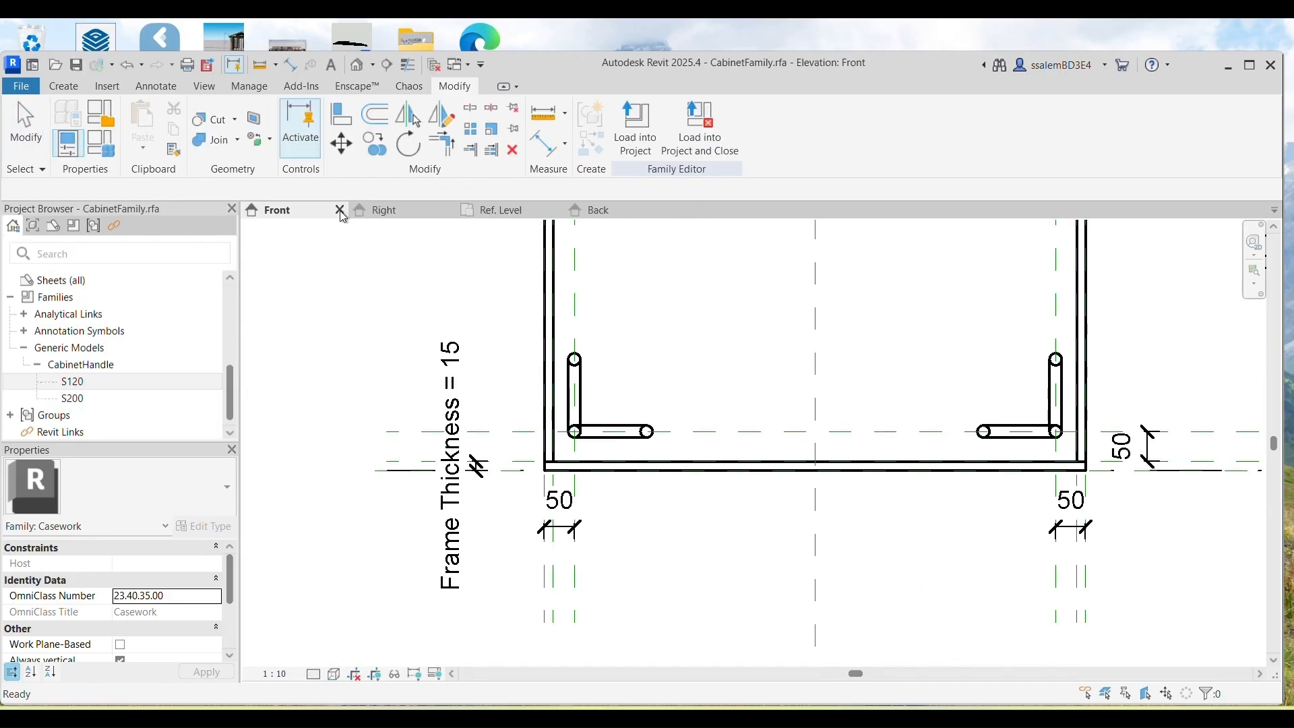
pyautogui.click(340, 210)
pyautogui.click(340, 209)
pyautogui.click(339, 209)
pyautogui.click(340, 209)
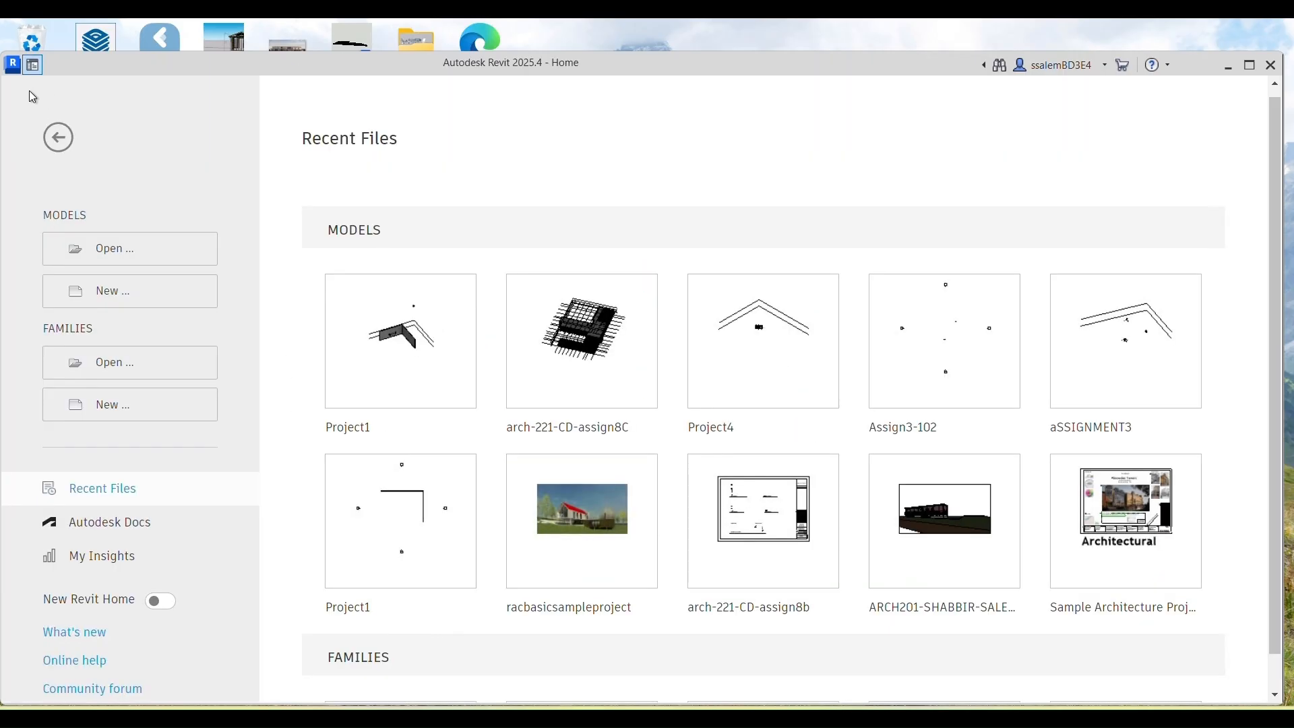
# Step: Start a new project from the DefaultUS-Canada.rte template
pyautogui.click(64, 283)
pyautogui.click(743, 350)
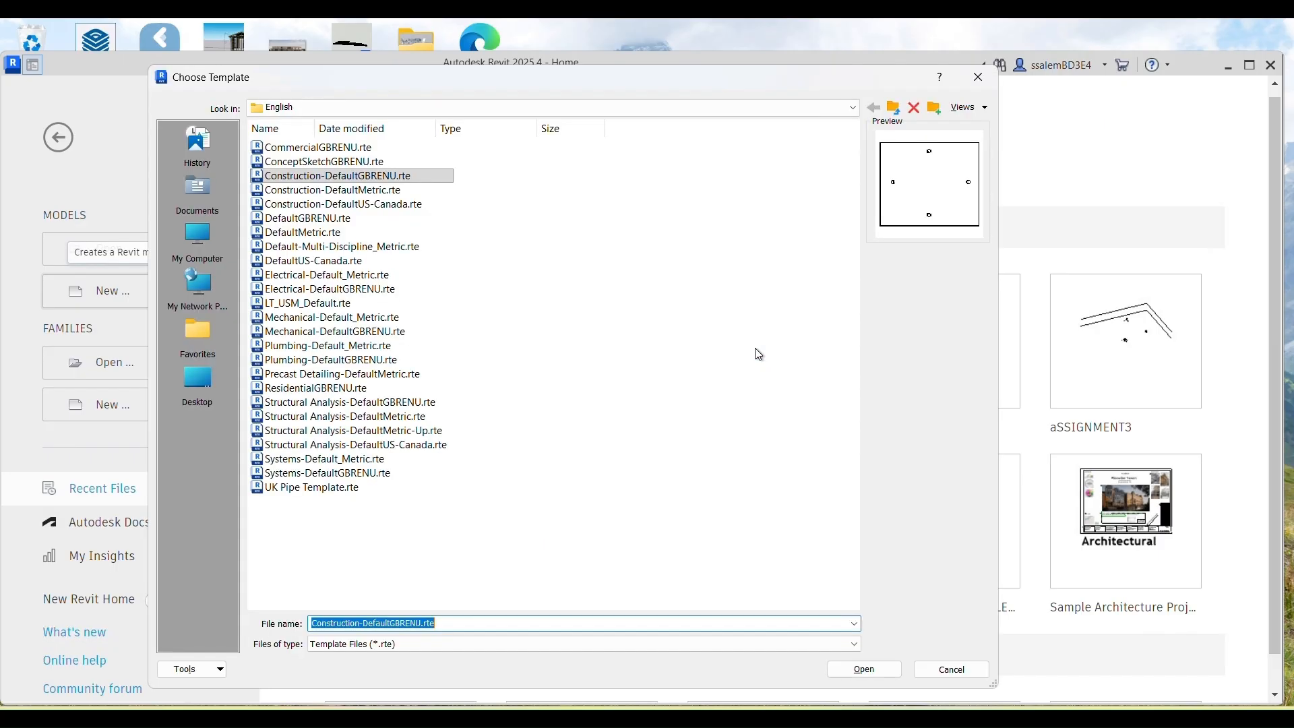
pyautogui.click(337, 260)
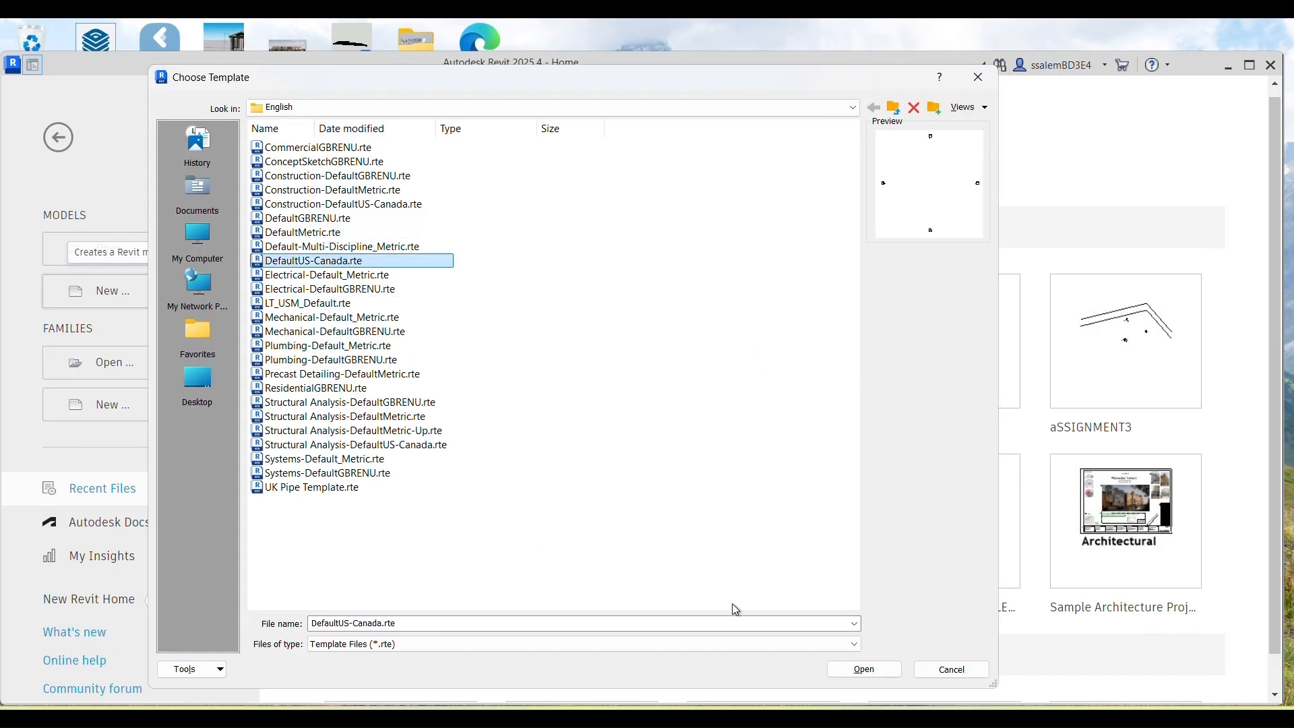
pyautogui.click(842, 677)
pyautogui.click(599, 442)
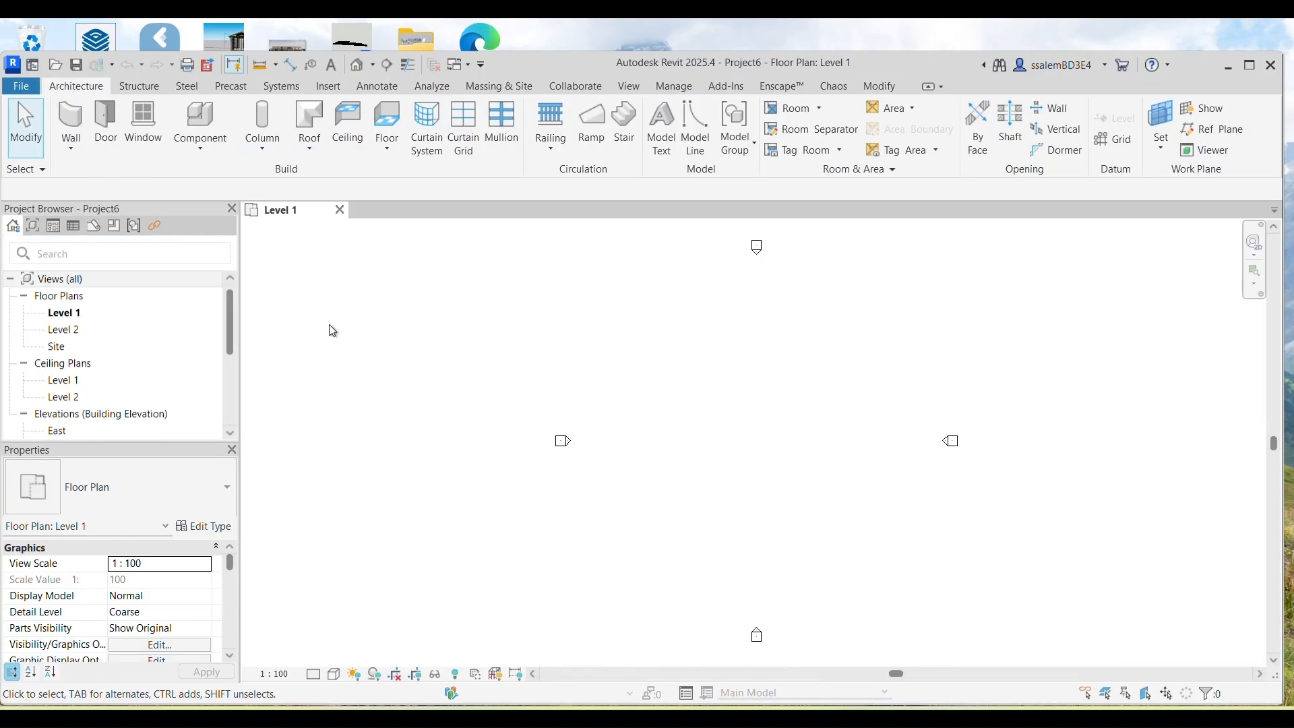
# Step: Draw one straight architectural wall and view it in the default 3D view
pyautogui.click(71, 144)
pyautogui.click(101, 177)
pyautogui.click(630, 353)
pyautogui.click(876, 353)
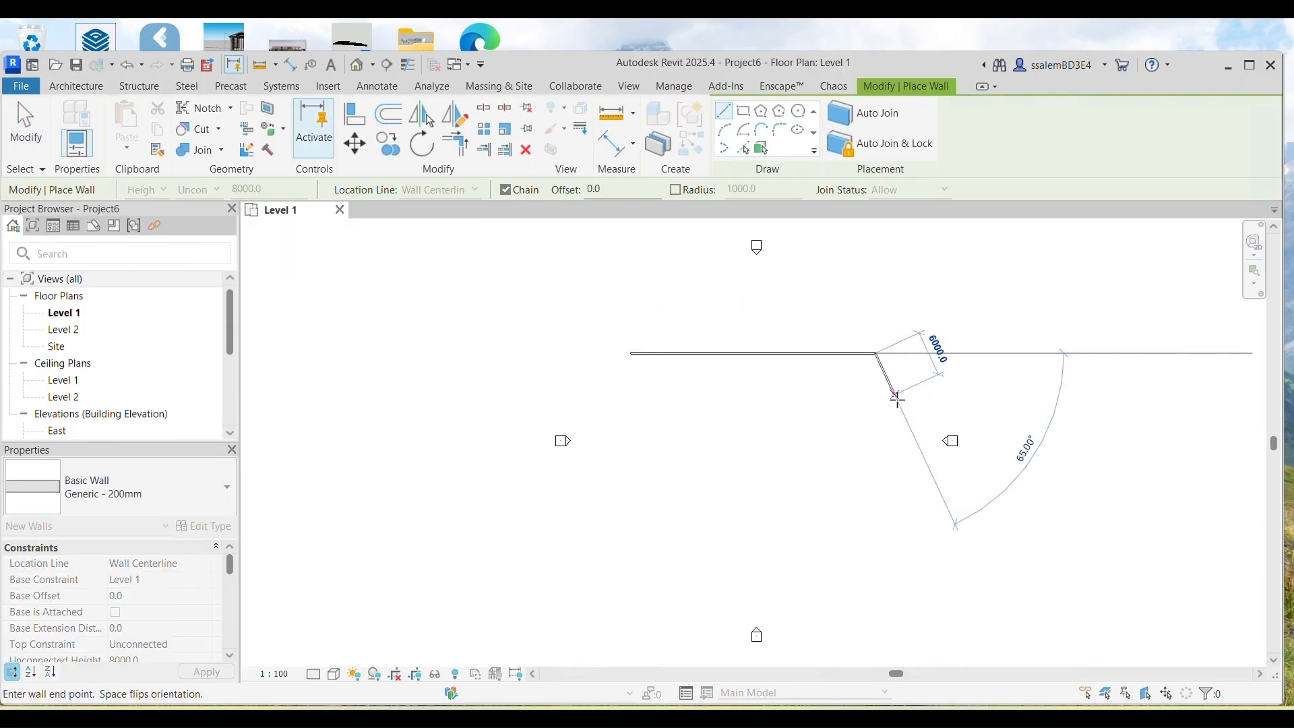
pyautogui.press('Escape')
pyautogui.press('Escape')
pyautogui.click(359, 64)
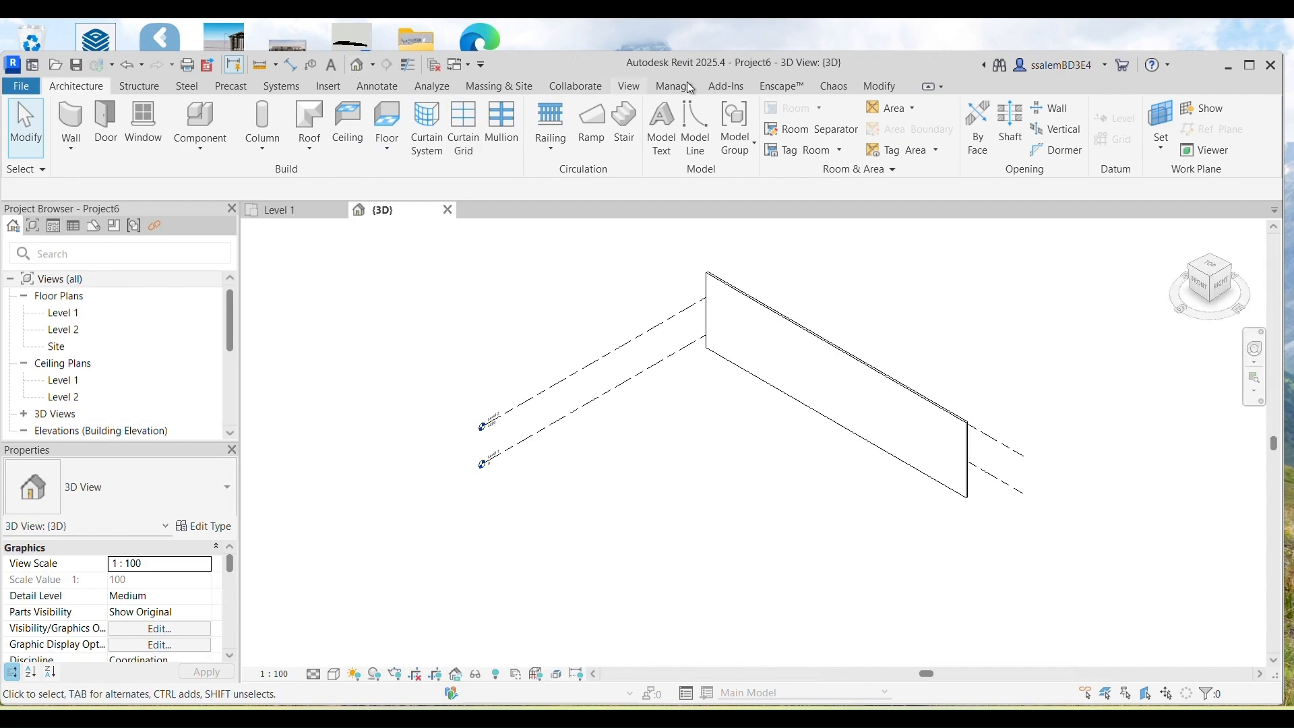
pyautogui.click(328, 86)
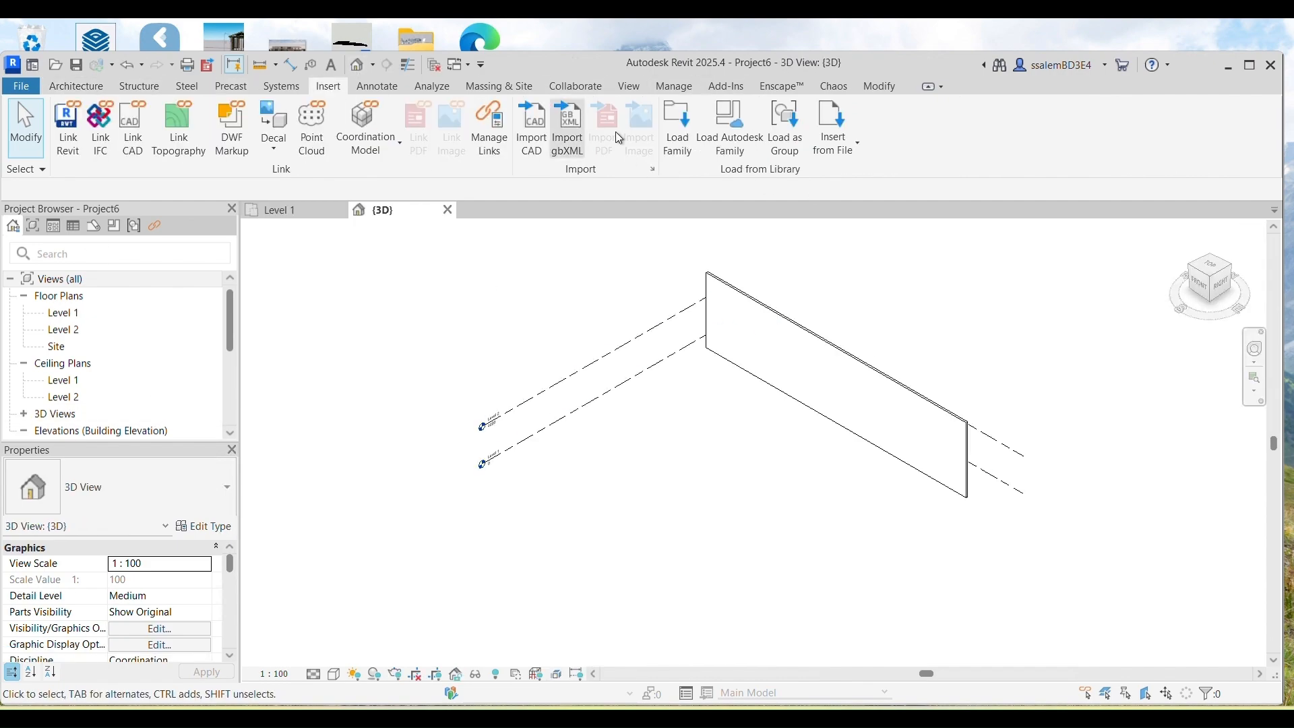
# Step: Load CabinetFamily.rfa from the Final folder and expand it under Families > Casework in the Project Browser
pyautogui.click(685, 134)
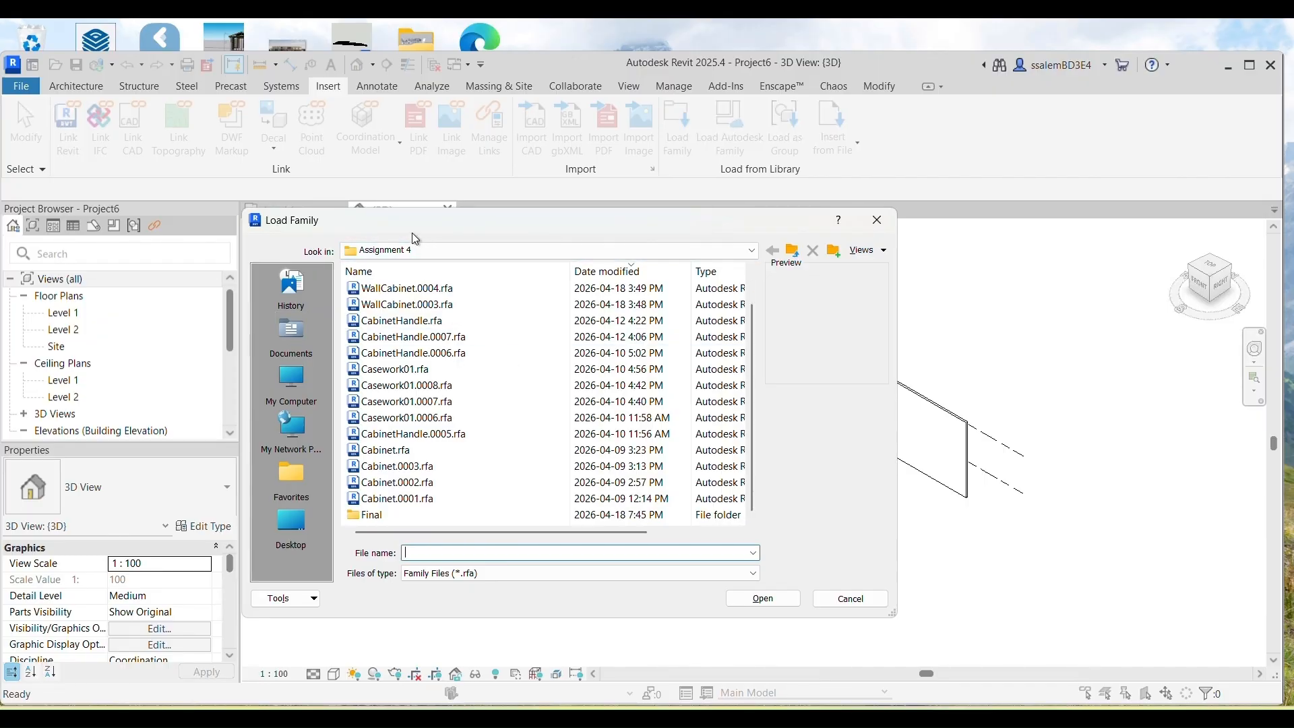
pyautogui.doubleClick(370, 514)
pyautogui.click(399, 289)
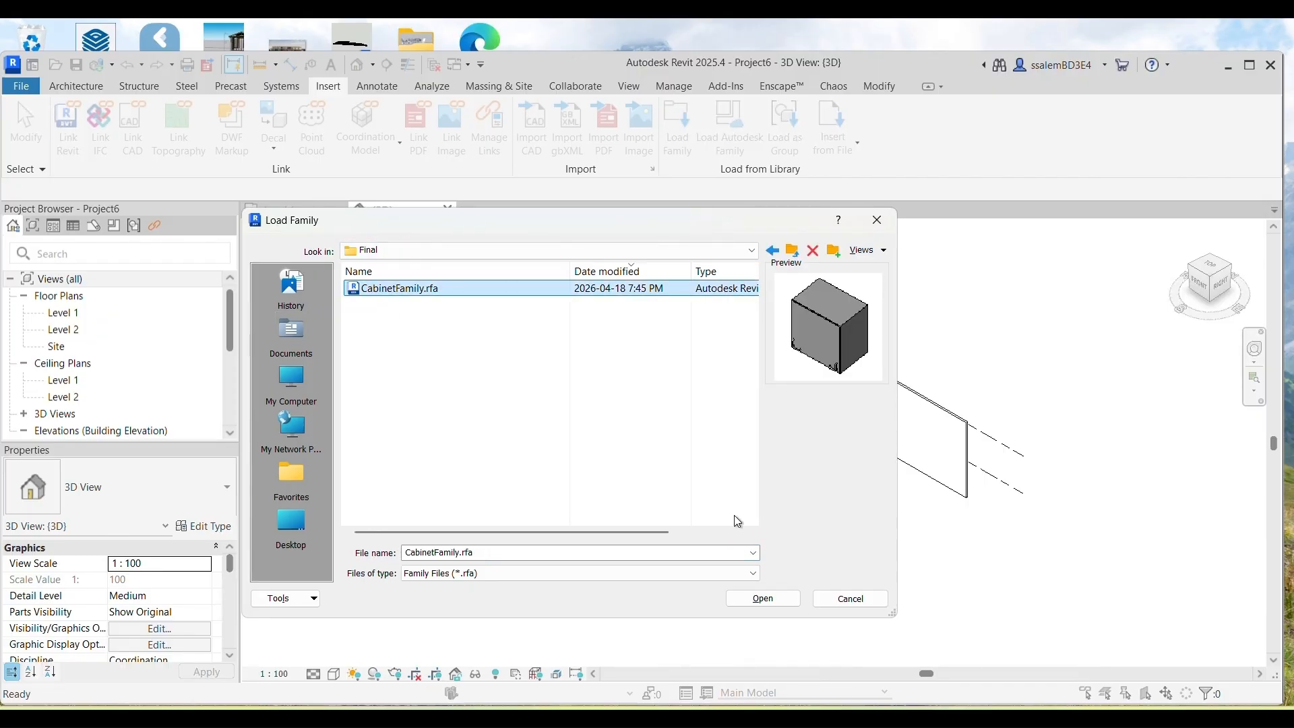
pyautogui.click(763, 599)
pyautogui.scroll(4, 724, 404)
pyautogui.scroll(-3, 93, 360)
pyautogui.click(47, 397)
pyautogui.click(10, 398)
pyautogui.scroll(-5, 17, 413)
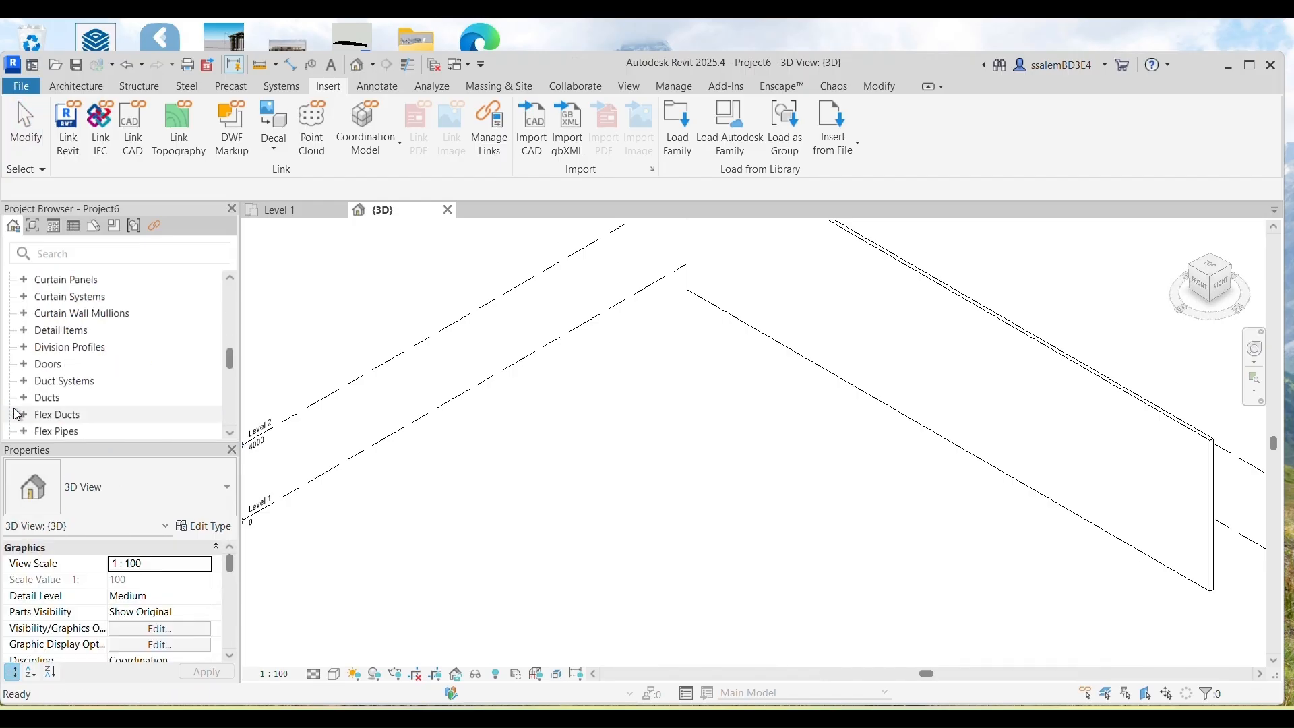
pyautogui.scroll(2, 21, 412)
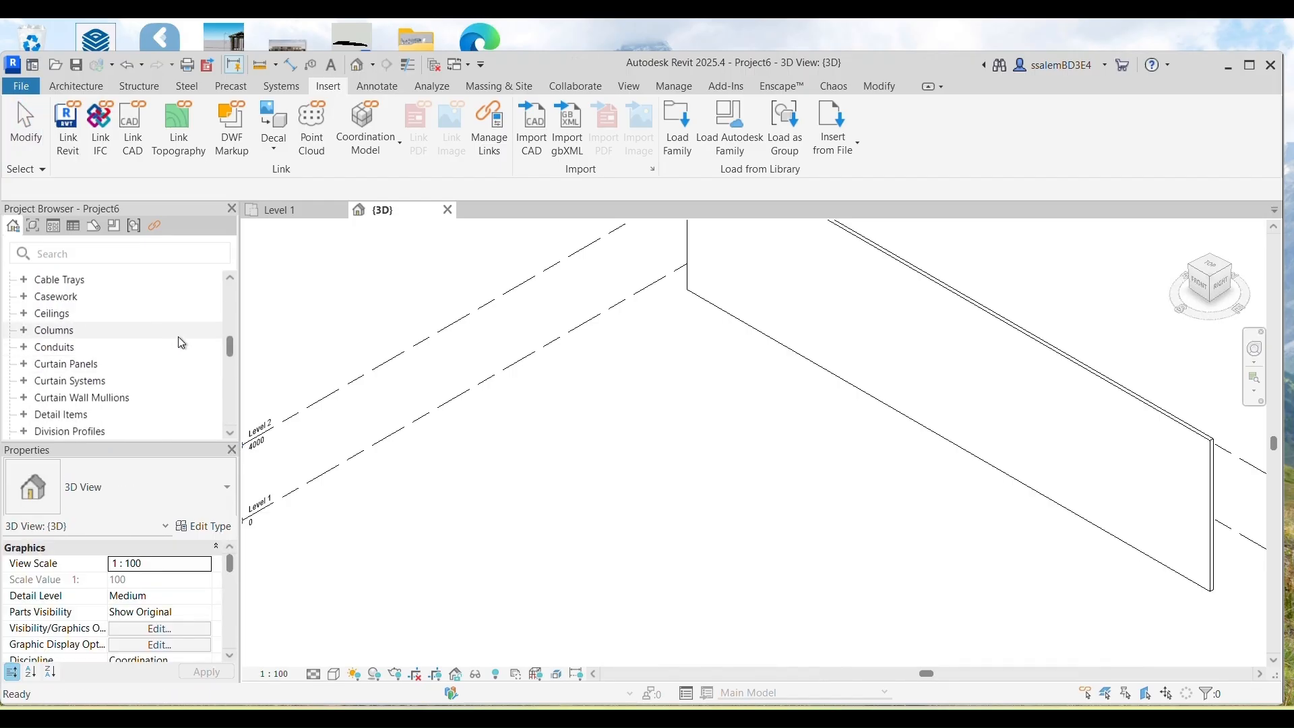
pyautogui.click(24, 296)
pyautogui.click(37, 314)
# Step: Place W300XH900XD600, W600XH900XD600 and W900XH900XD600 cabinets side by side in the 3D view
pyautogui.click(84, 330)
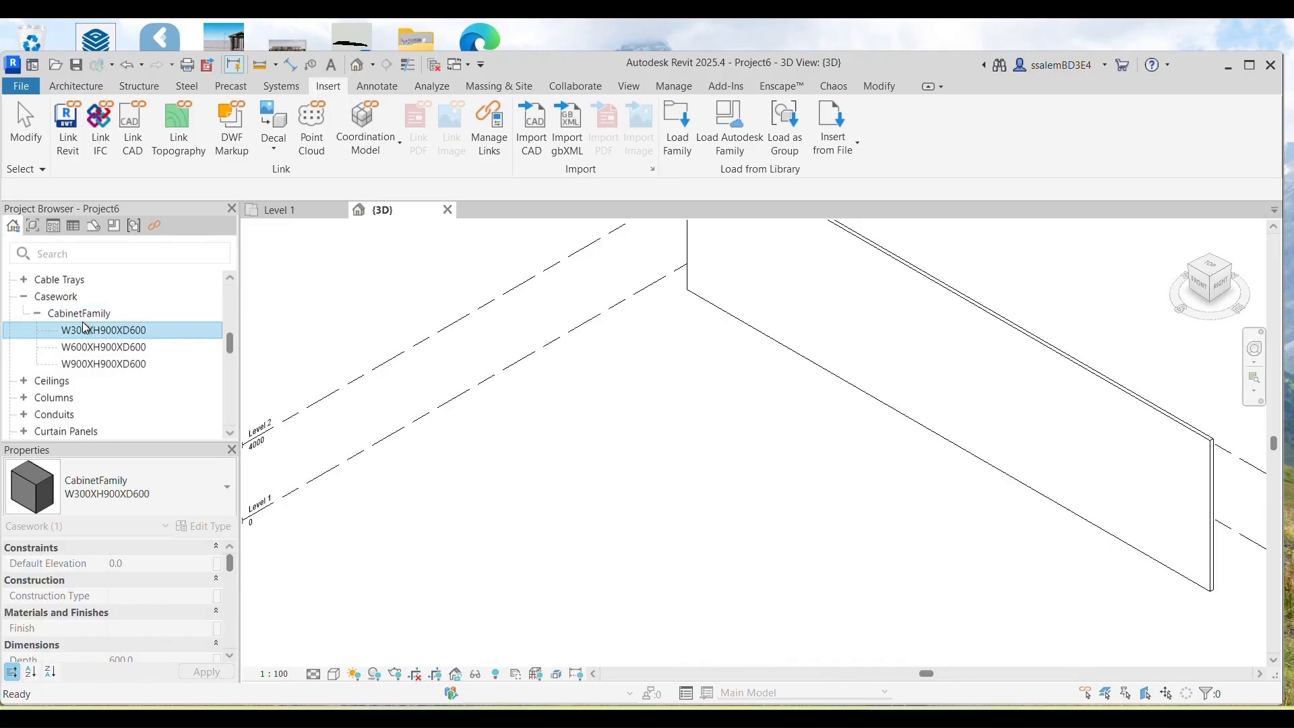
pyautogui.moveTo(84, 330); pyautogui.dragTo(701, 405)
pyautogui.click(725, 373)
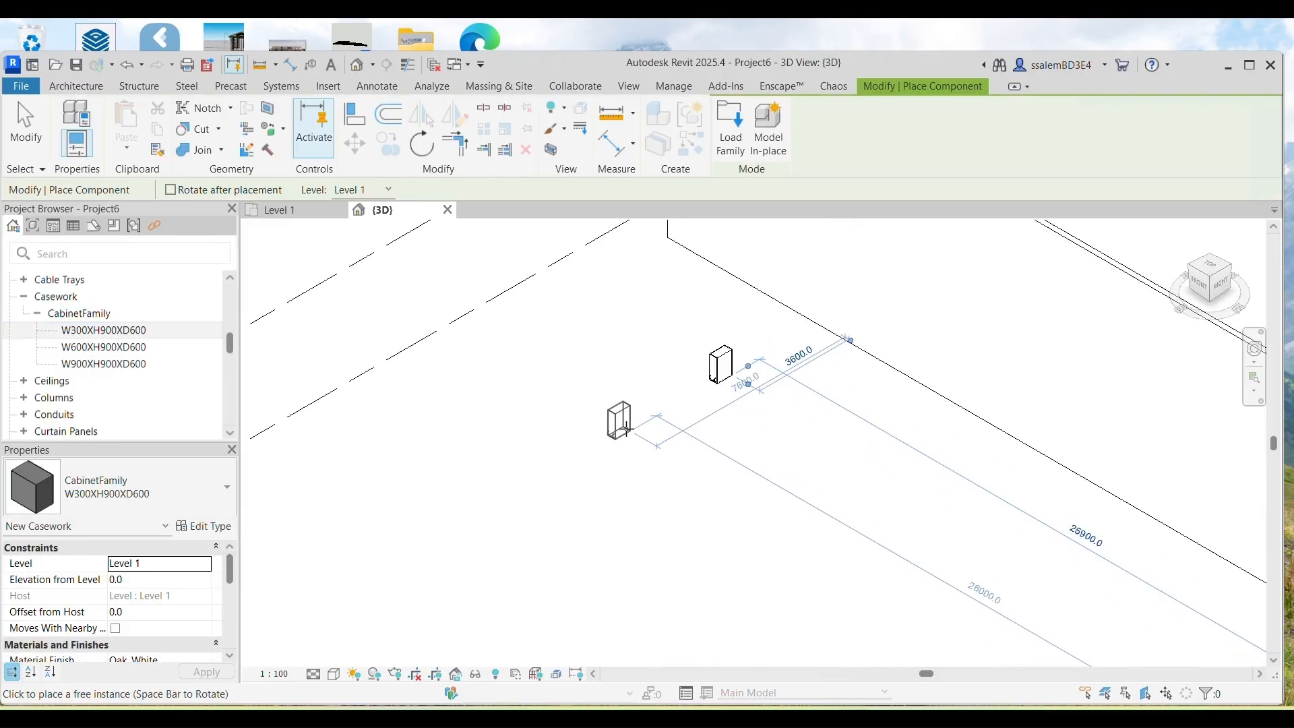
pyautogui.click(104, 347)
pyautogui.moveTo(104, 346); pyautogui.dragTo(738, 381)
pyautogui.click(752, 389)
pyautogui.moveTo(101, 363); pyautogui.dragTo(765, 419)
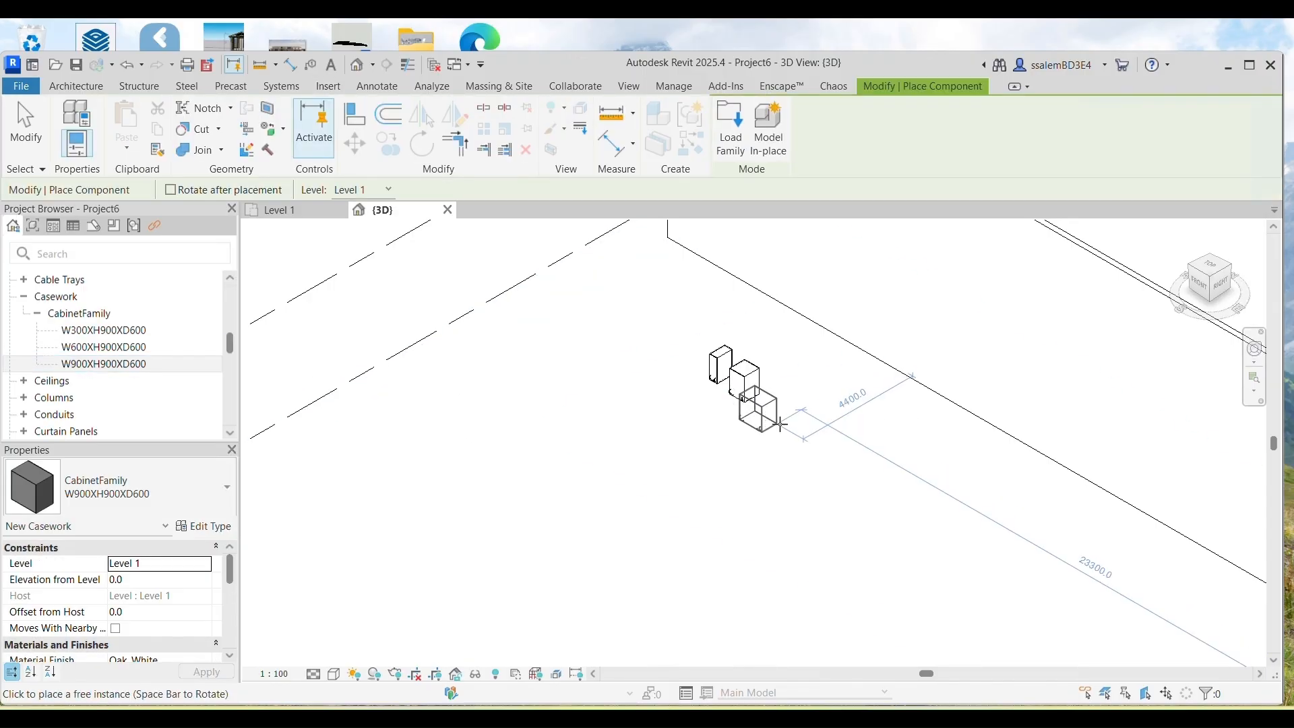
pyautogui.click(778, 407)
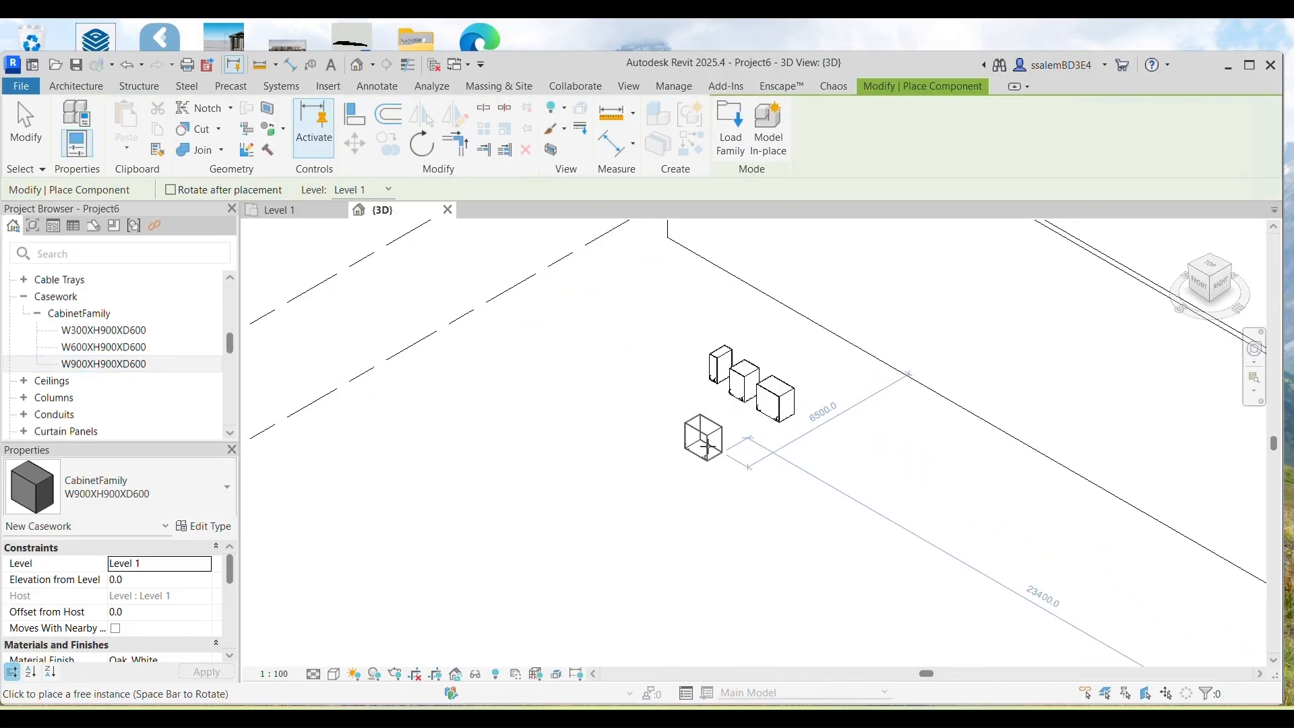
pyautogui.press('Escape')
pyautogui.press('Escape')
# Step: Show the three cabinets in Realistic visual style at Fine detail level
pyautogui.scroll(3, 691, 432)
pyautogui.moveTo(694, 411); pyautogui.dragTo(675, 490, button='middle')
pyautogui.scroll(2, 548, 475)
pyautogui.moveTo(518, 428); pyautogui.dragTo(618, 526, button='middle')
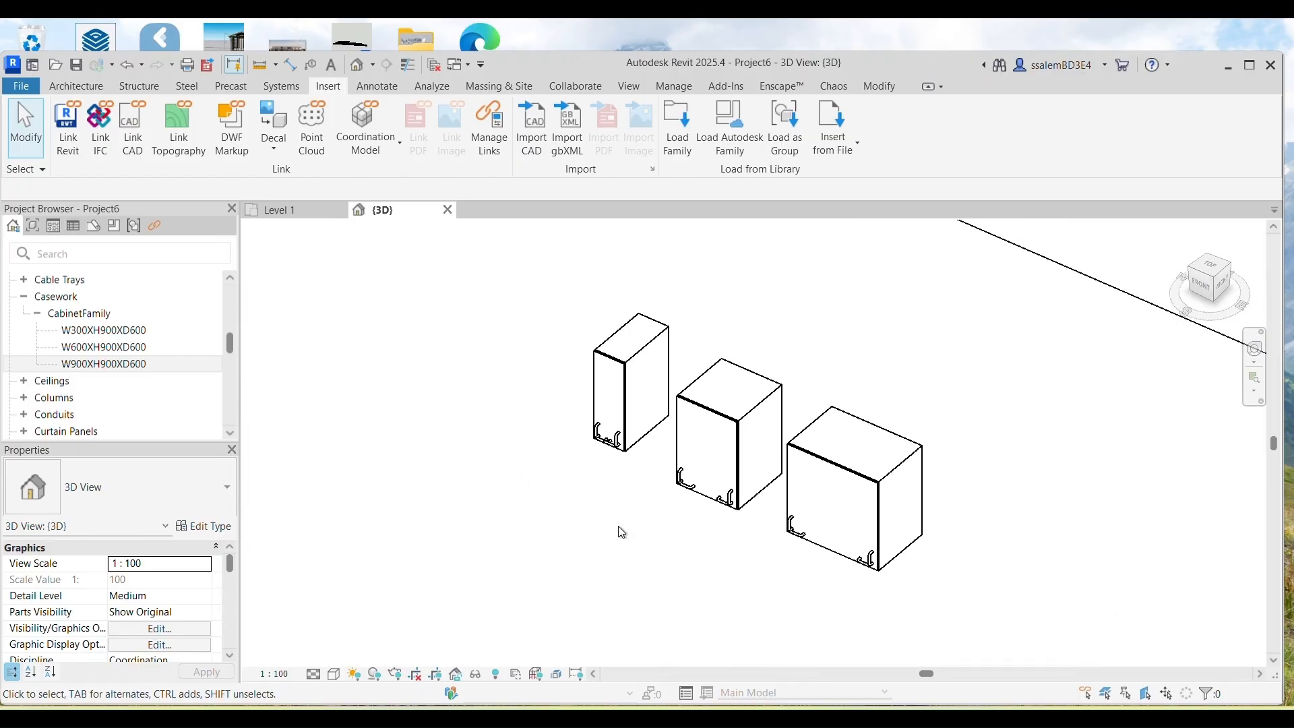
pyautogui.click(337, 675)
pyautogui.click(356, 658)
pyautogui.click(313, 675)
pyautogui.click(337, 658)
# Step: Select the narrow W300 cabinet and open CabinetFamily for editing
pyautogui.scroll(4, 571, 424)
pyautogui.moveTo(613, 473); pyautogui.dragTo(550, 521, button='middle')
pyautogui.scroll(-1, 575, 430)
pyautogui.click(557, 429)
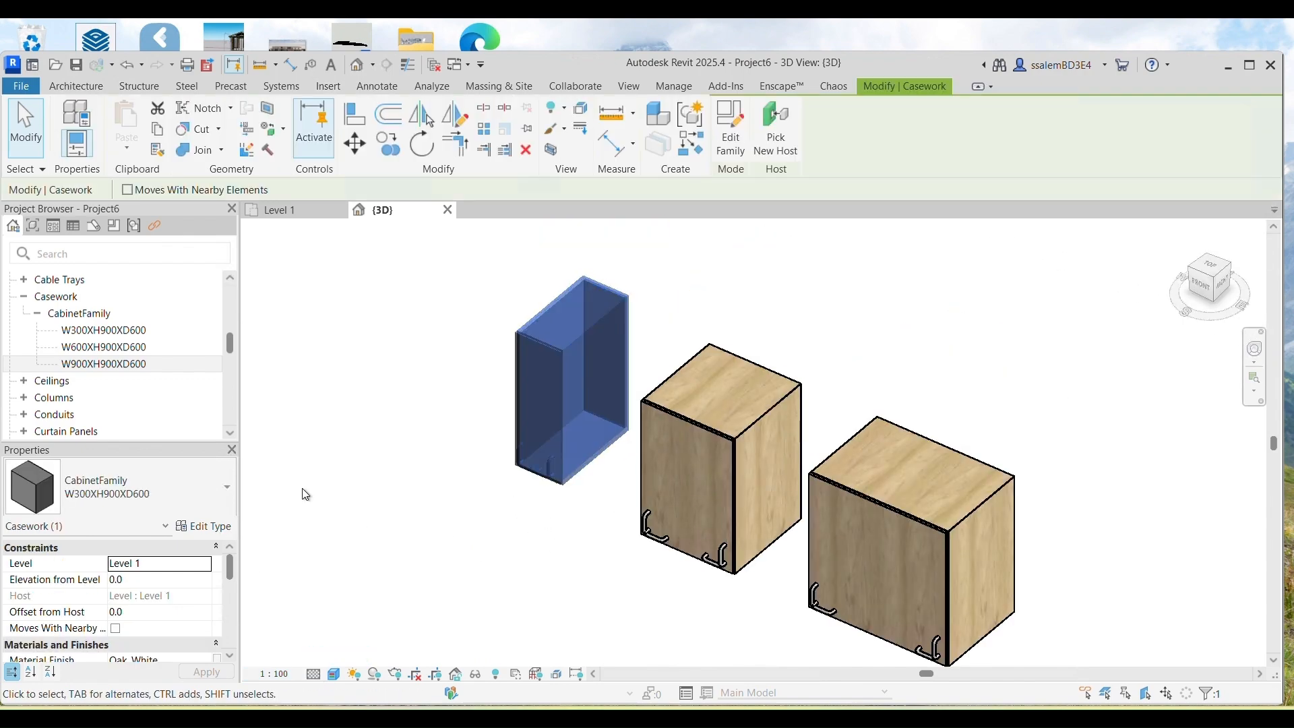
pyautogui.scroll(-10, 196, 539)
pyautogui.scroll(10, 199, 607)
pyautogui.click(206, 526)
# Step: In Family Types, review Left Vertical and make Right Horizontal an instance parameter
pyautogui.scroll(-8, 476, 464)
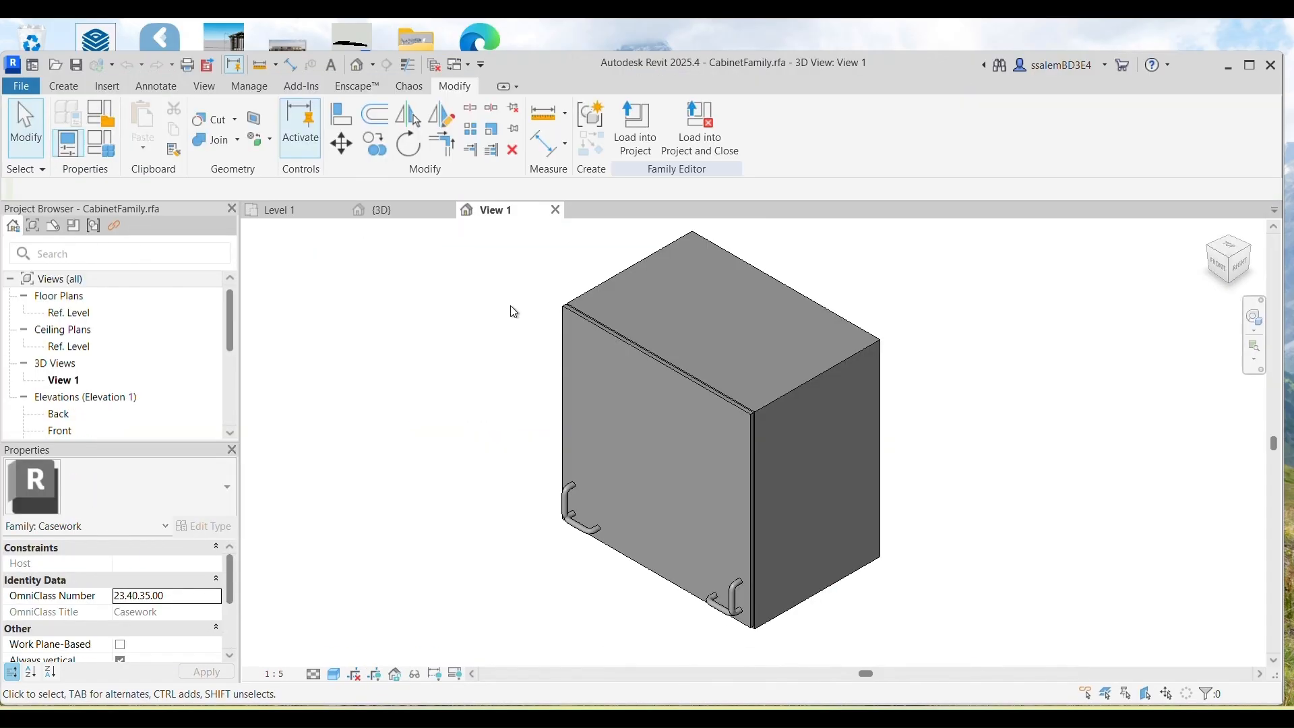
pyautogui.click(100, 142)
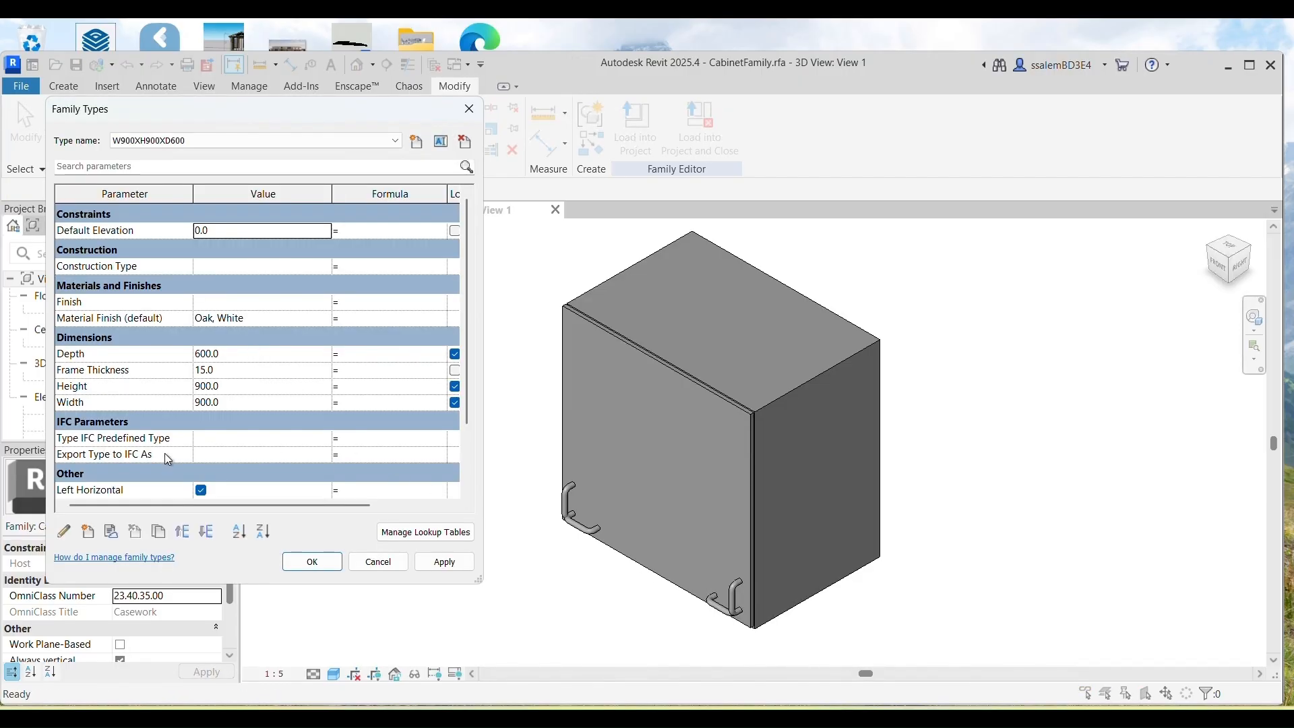
pyautogui.scroll(-3, 221, 417)
pyautogui.click(173, 419)
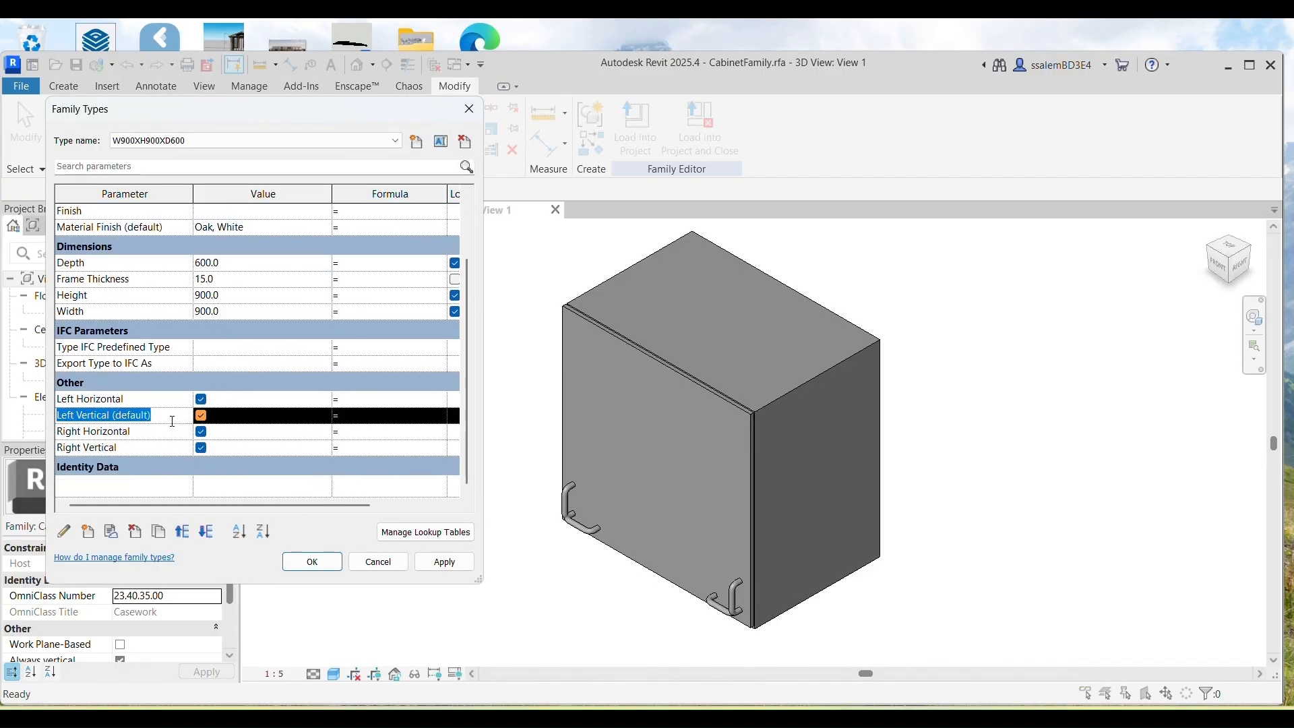
pyautogui.click(64, 532)
pyautogui.click(475, 574)
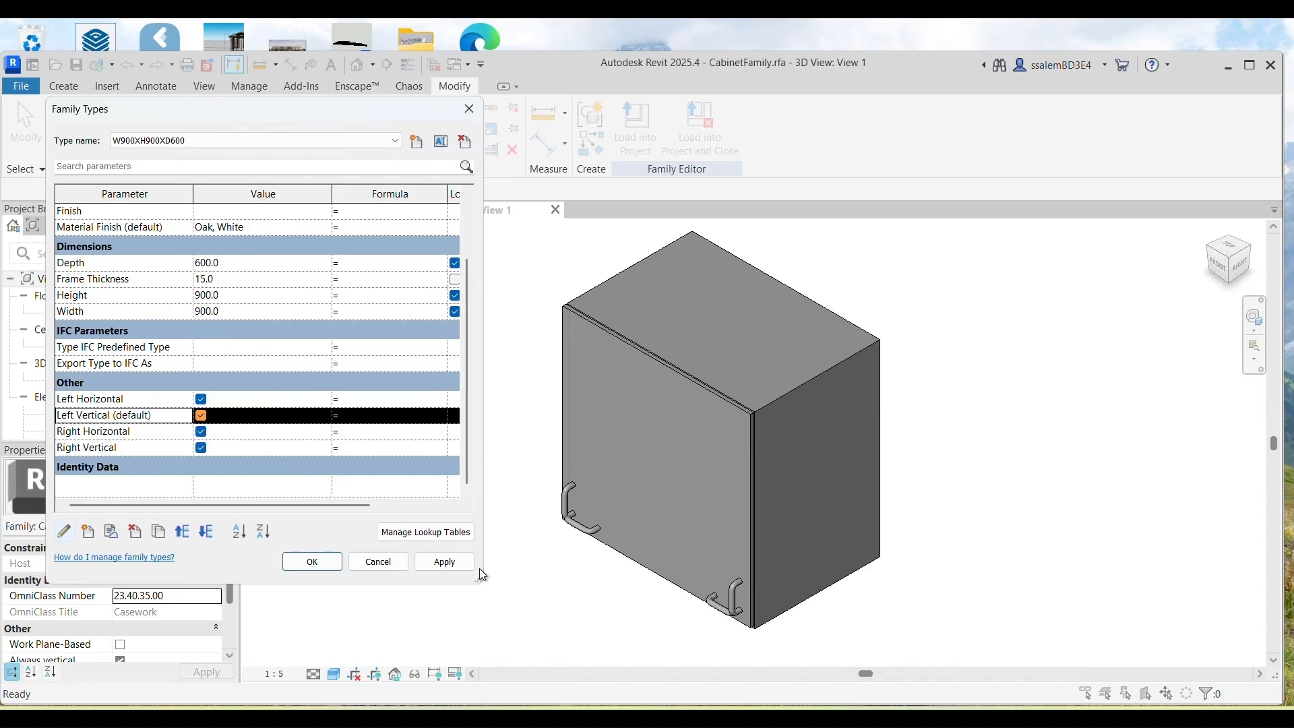
pyautogui.click(157, 433)
pyautogui.click(65, 533)
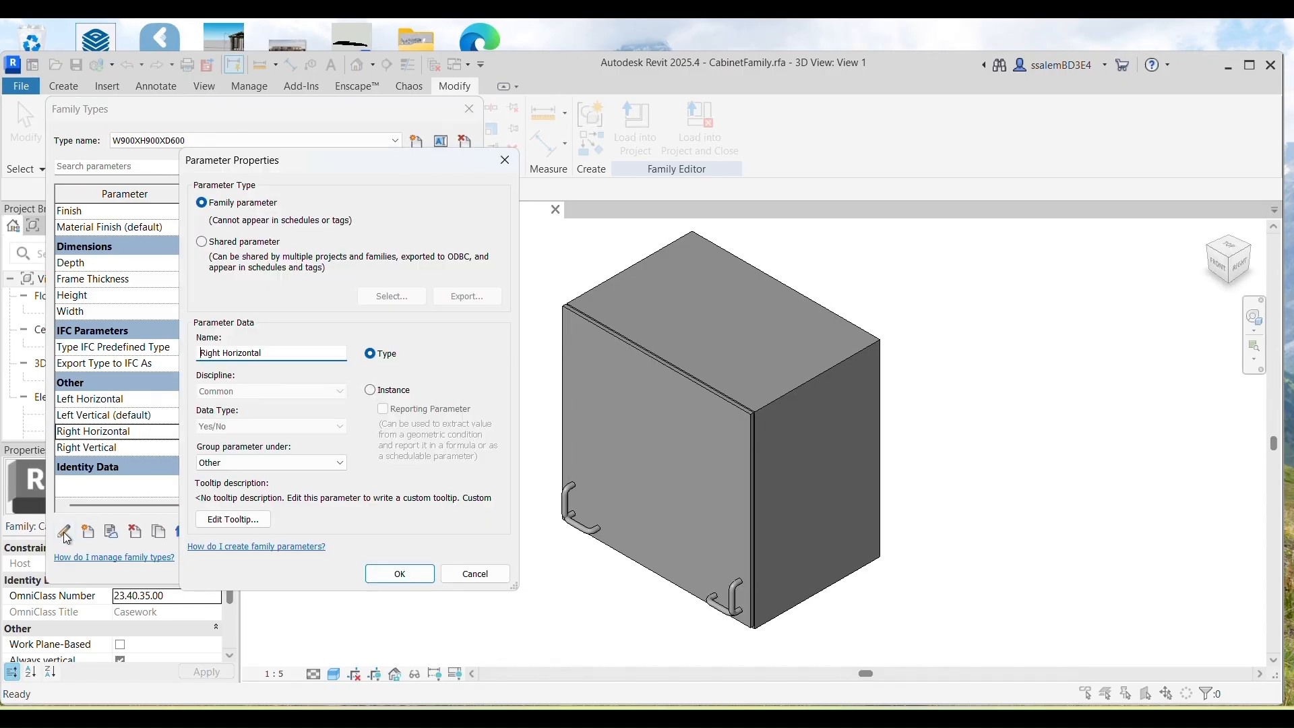
pyautogui.click(370, 391)
pyautogui.click(400, 573)
# Step: Make Left Horizontal and Right Vertical instance parameters and apply the Family Types changes
pyautogui.click(179, 401)
pyautogui.click(65, 533)
pyautogui.click(370, 390)
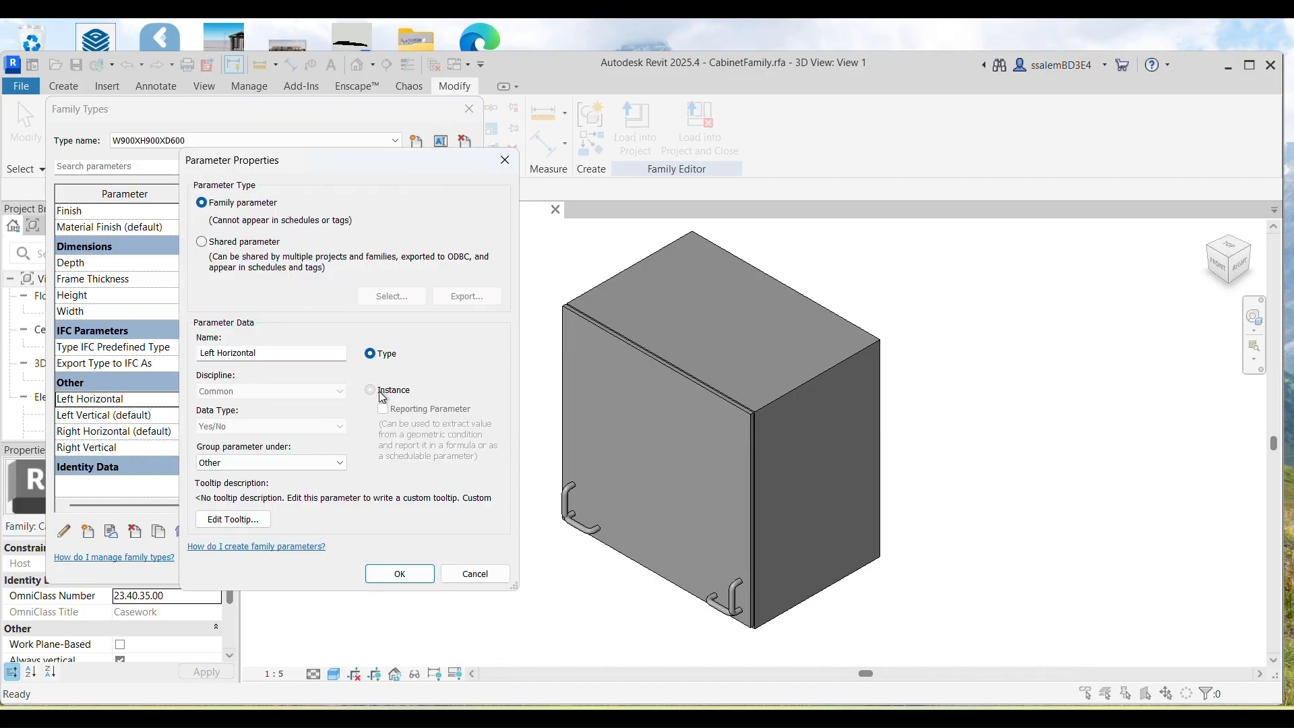
pyautogui.click(387, 579)
pyautogui.click(155, 448)
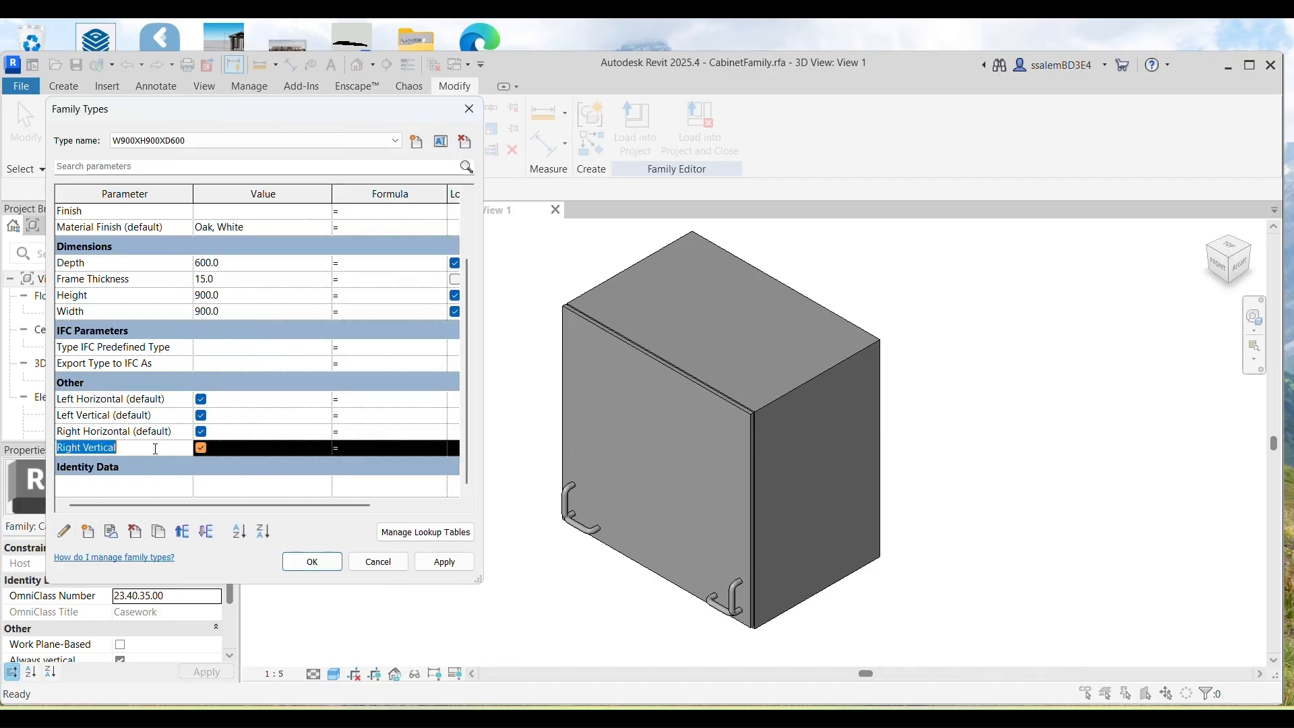
pyautogui.click(66, 532)
pyautogui.click(372, 395)
pyautogui.click(396, 573)
pyautogui.click(442, 563)
pyautogui.click(316, 563)
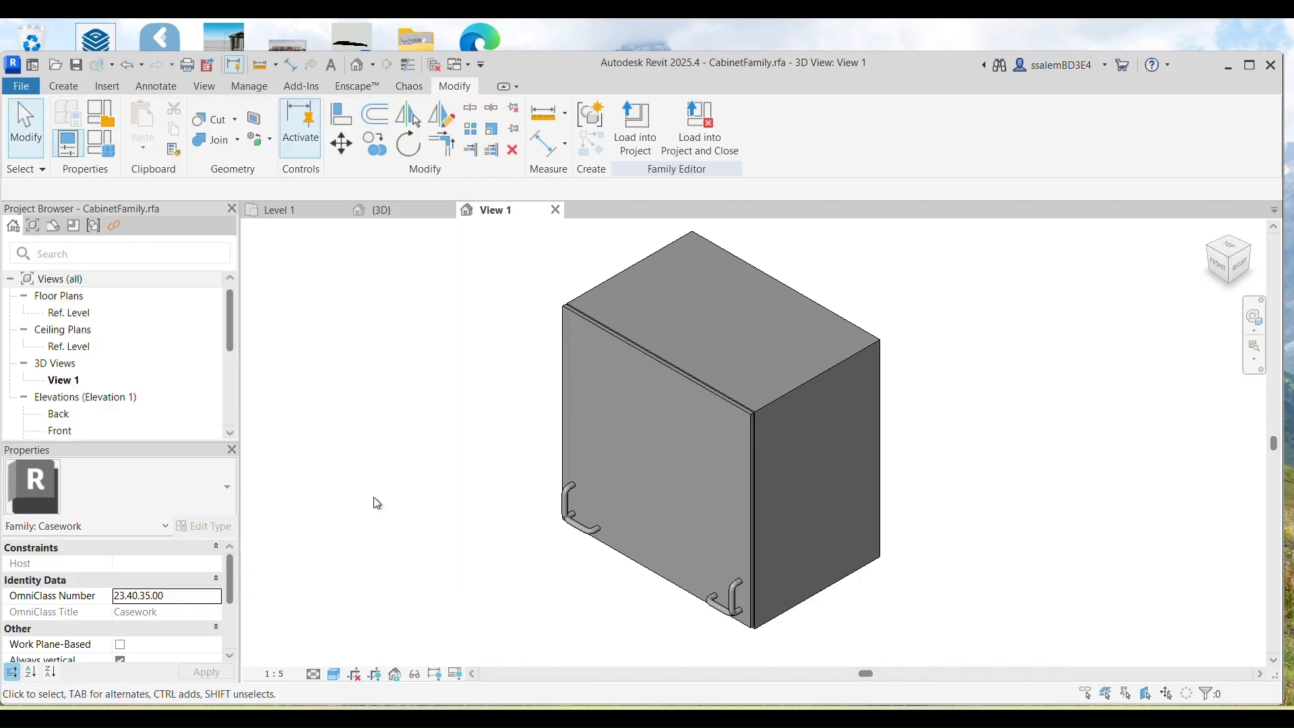
# Step: Save over CabinetFamily.rfa and reload it into the project, overwriting version and parameter values
pyautogui.click(77, 64)
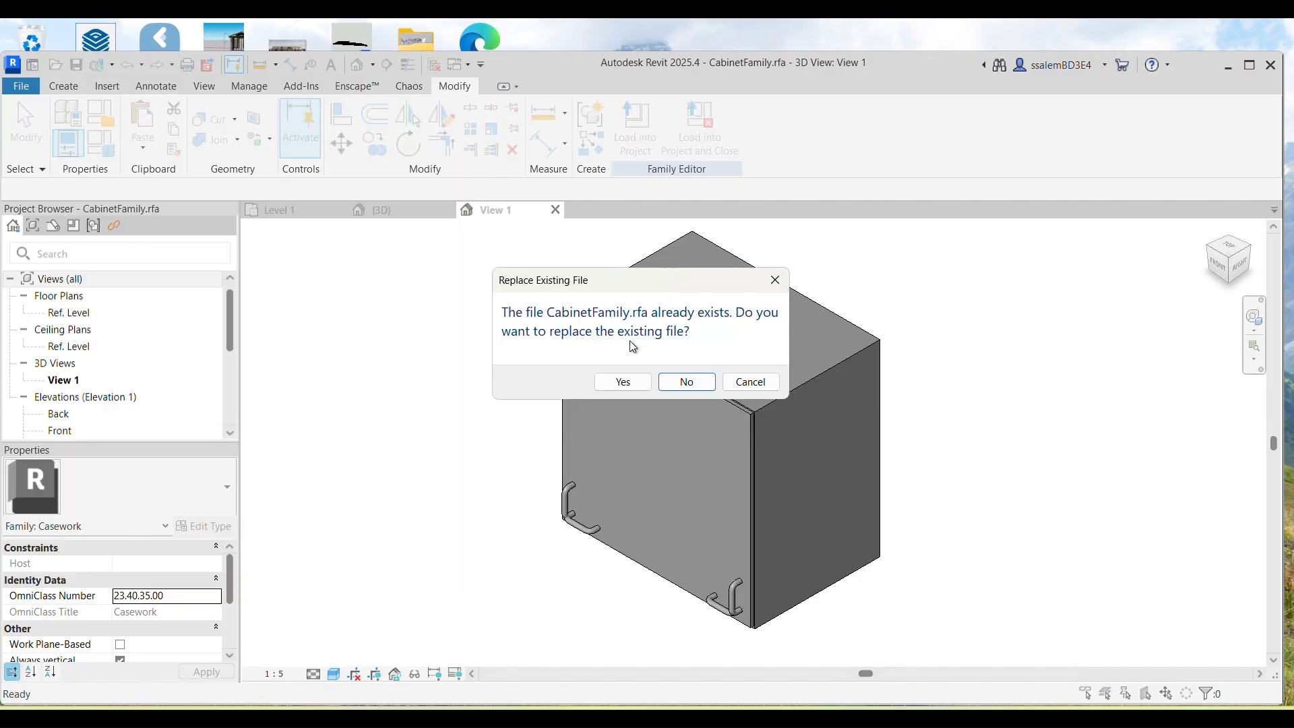
pyautogui.click(623, 382)
pyautogui.click(636, 130)
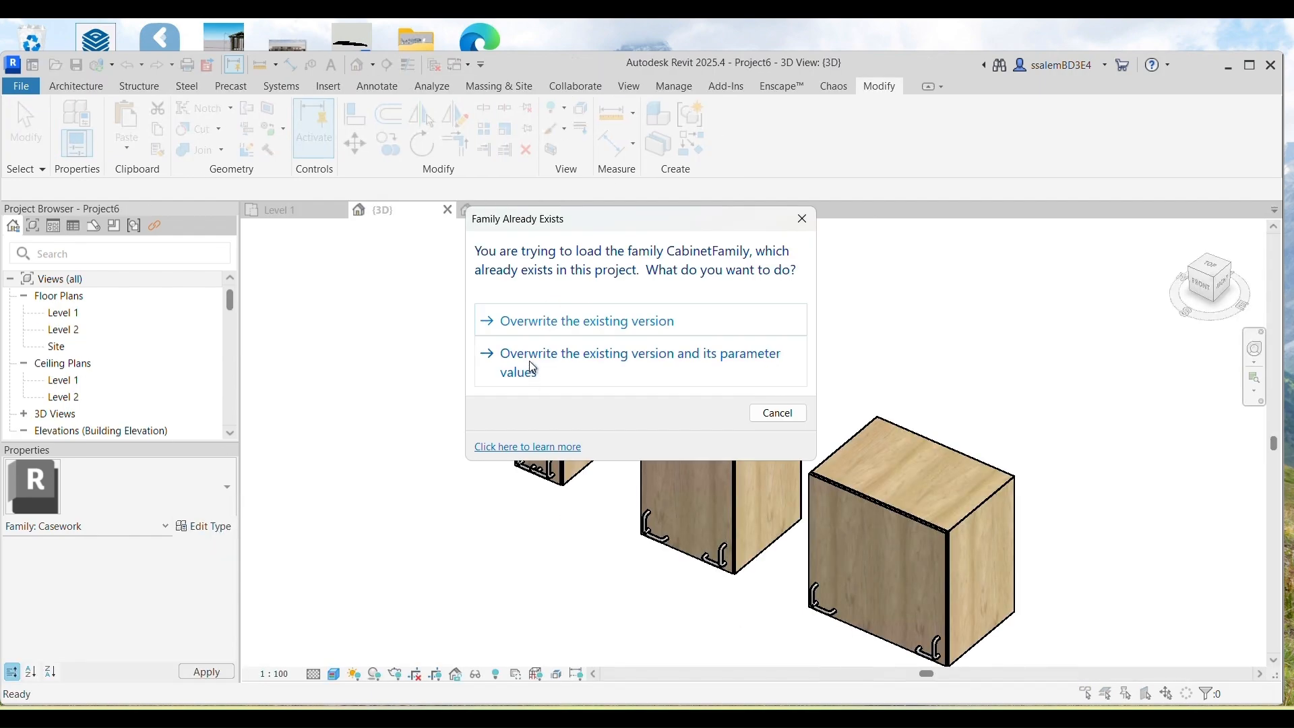
pyautogui.click(529, 360)
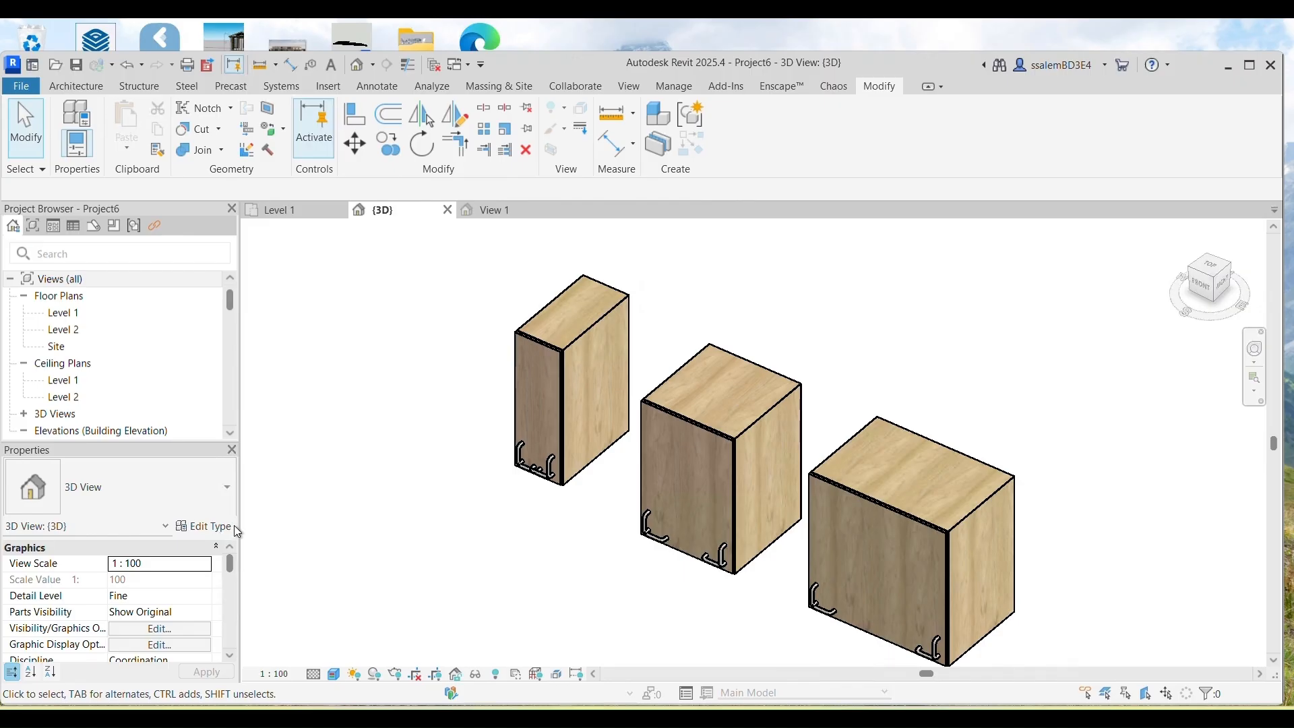
# Step: Inspect the left W300 cabinet's type properties and close them unchanged
pyautogui.click(584, 364)
pyautogui.click(204, 526)
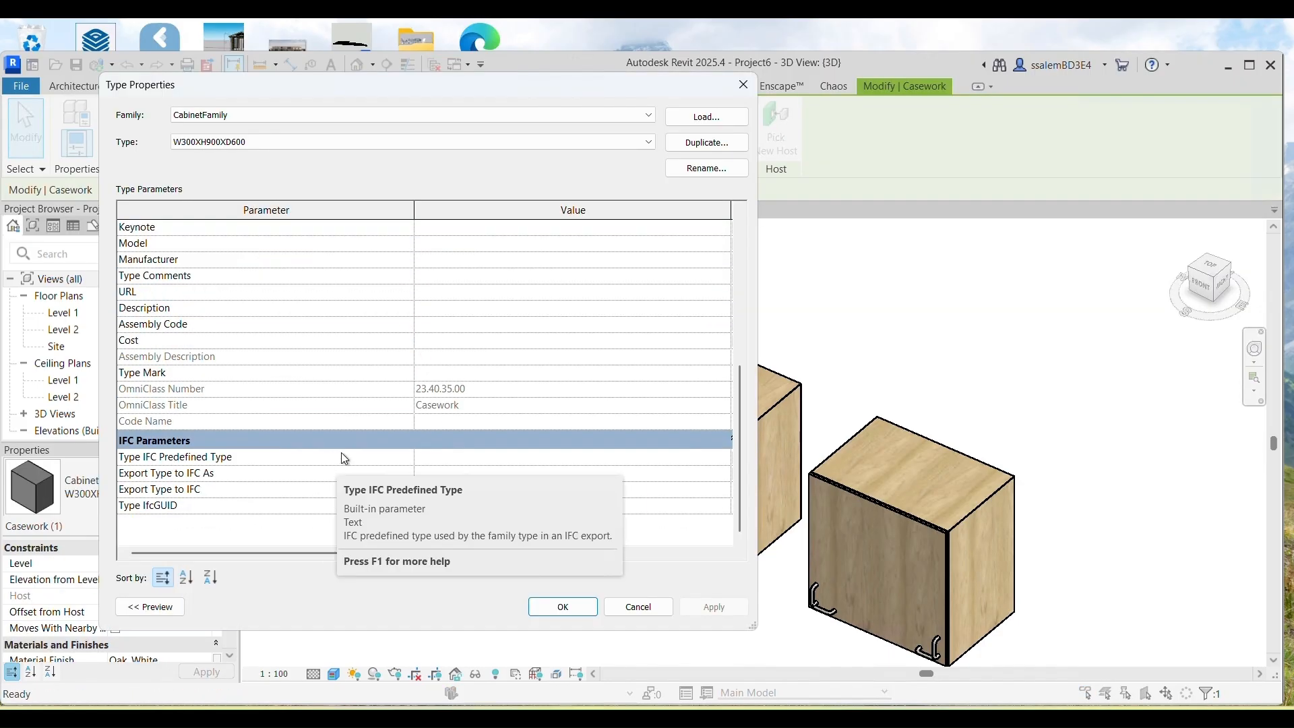
pyautogui.scroll(5, 306, 502)
pyautogui.scroll(-1, 517, 491)
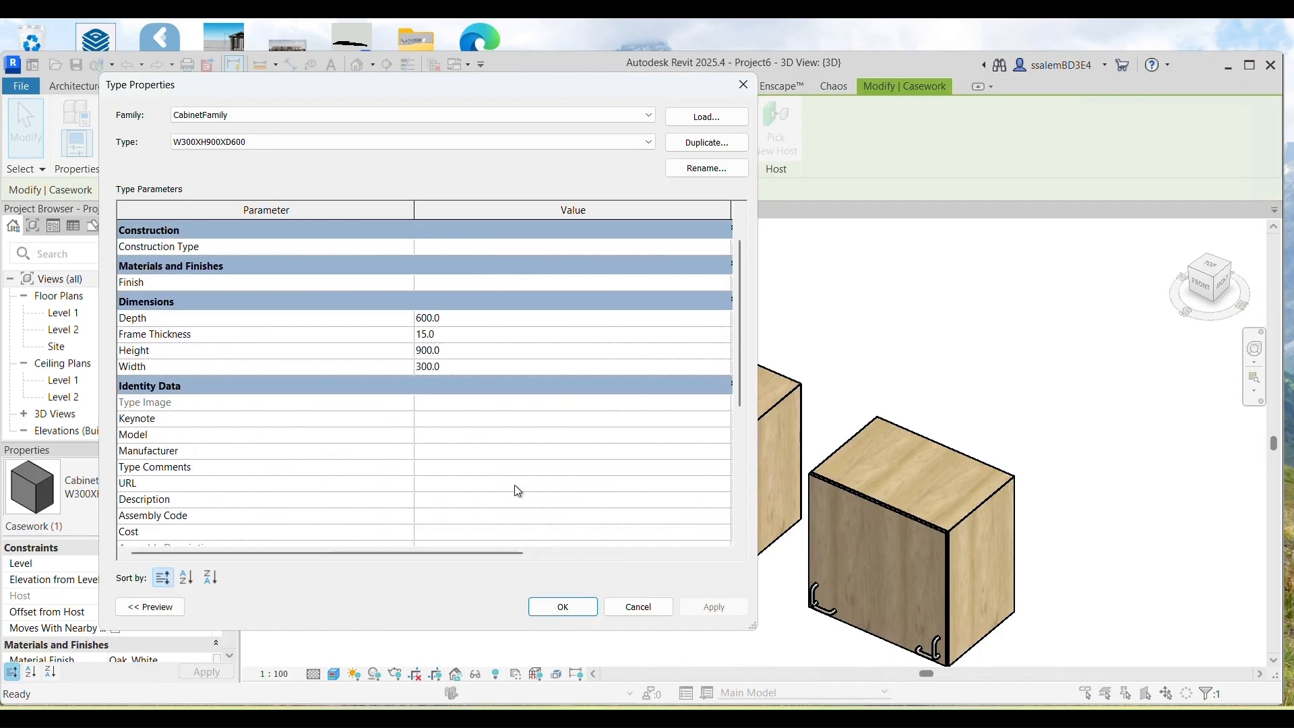
pyautogui.scroll(-5, 517, 491)
pyautogui.click(638, 606)
pyautogui.click(508, 589)
# Step: Turn off the left cabinet's right vertical, right horizontal and left vertical handles
pyautogui.click(576, 462)
pyautogui.moveTo(460, 487); pyautogui.dragTo(456, 488, button='middle')
pyautogui.click(352, 536)
pyautogui.click(525, 464)
pyautogui.scroll(-7, 182, 603)
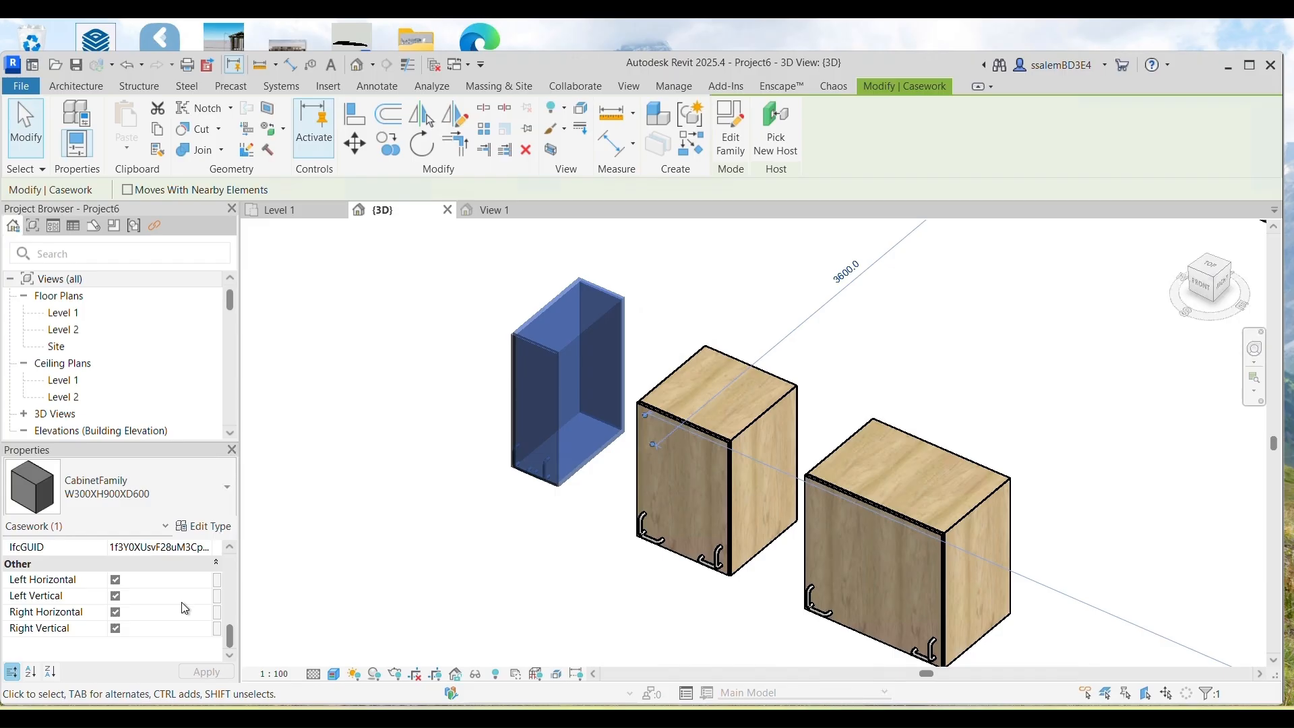
pyautogui.click(115, 628)
pyautogui.click(115, 612)
pyautogui.click(115, 596)
pyautogui.click(206, 672)
pyautogui.click(388, 593)
# Step: On the left cabinet, turn the left vertical handle back on and the left horizontal handle off
pyautogui.scroll(2, 518, 505)
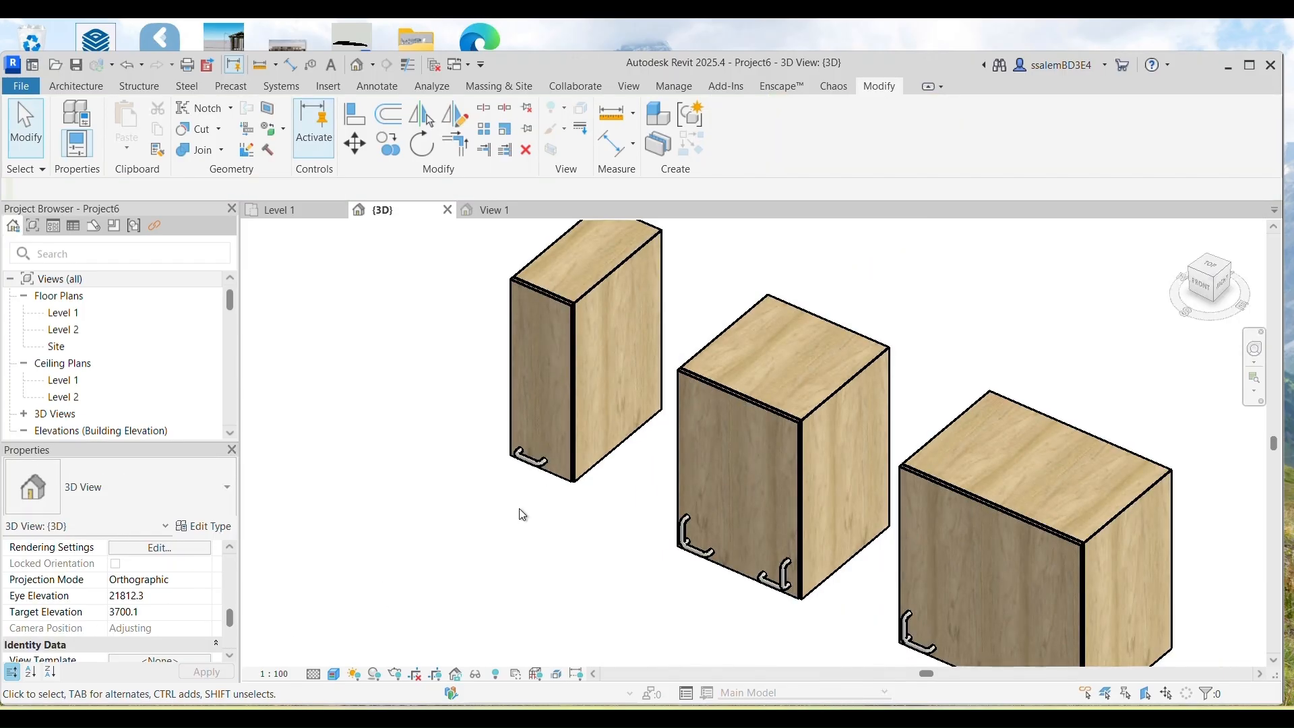
pyautogui.scroll(-1, 433, 557)
pyautogui.scroll(-3, 169, 597)
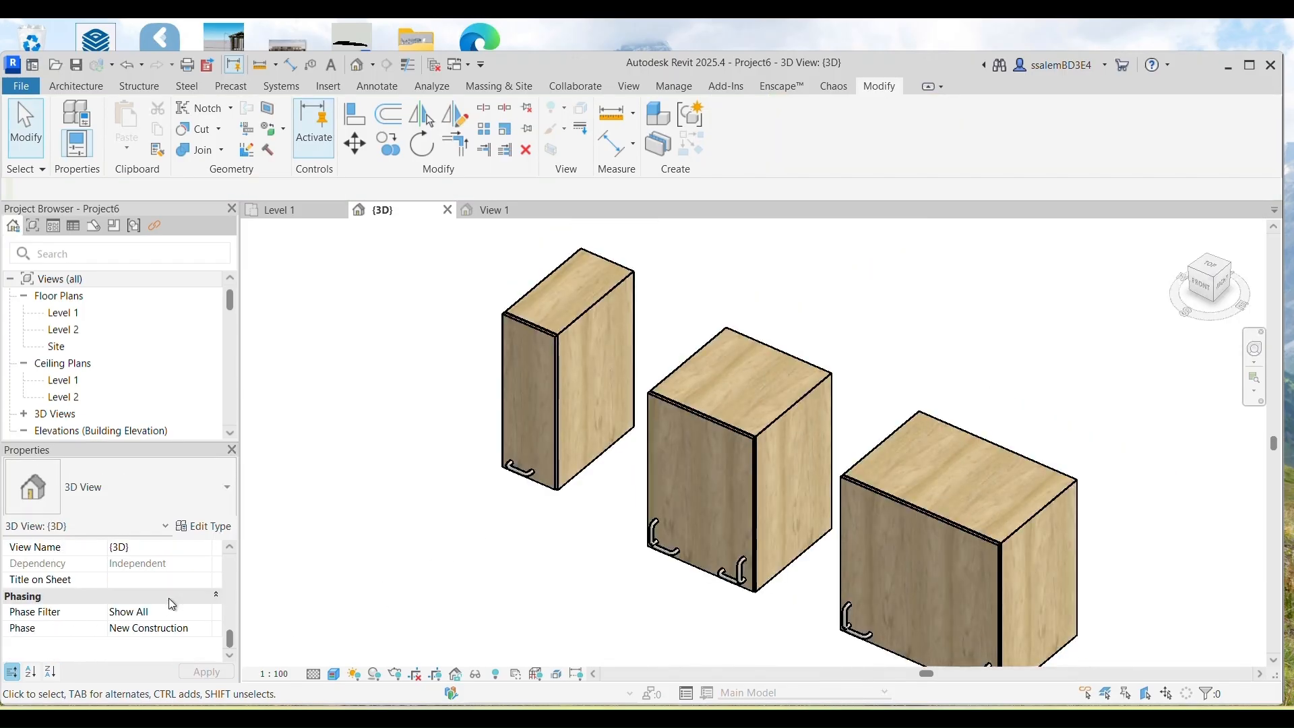
pyautogui.click(575, 428)
pyautogui.click(115, 597)
pyautogui.click(115, 579)
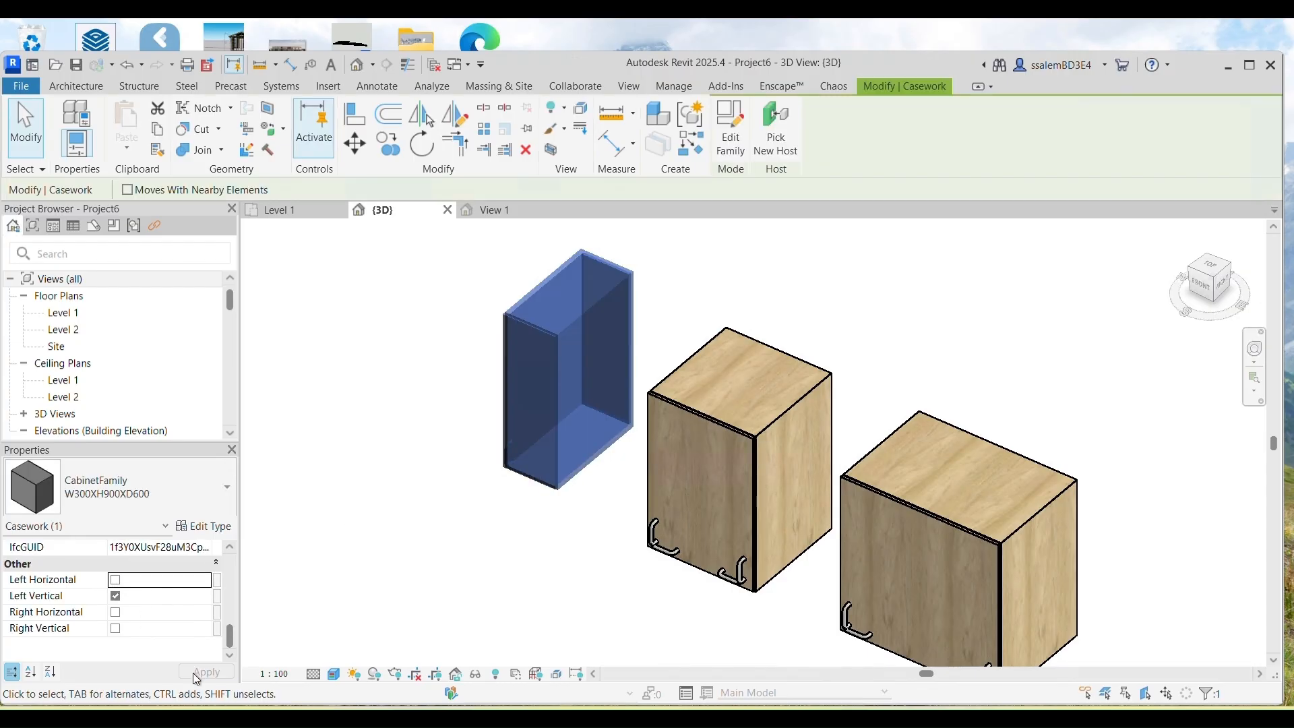
pyautogui.click(403, 589)
# Step: Switch off one handle on the middle W600 cabinet
pyautogui.click(714, 519)
pyautogui.click(115, 613)
pyautogui.click(202, 671)
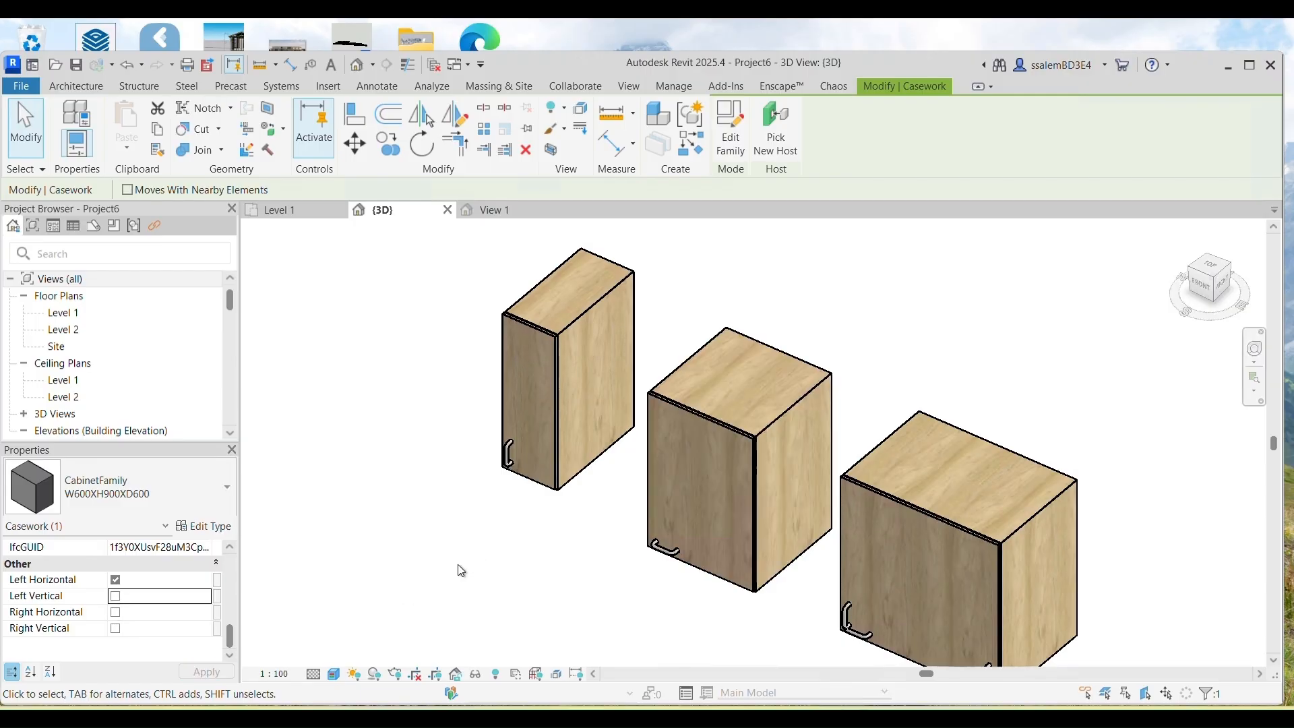
pyautogui.click(458, 564)
# Step: Turn off the right W900 cabinet's right vertical and left horizontal handles
pyautogui.moveTo(572, 611); pyautogui.dragTo(488, 545, button='middle')
pyautogui.click(842, 513)
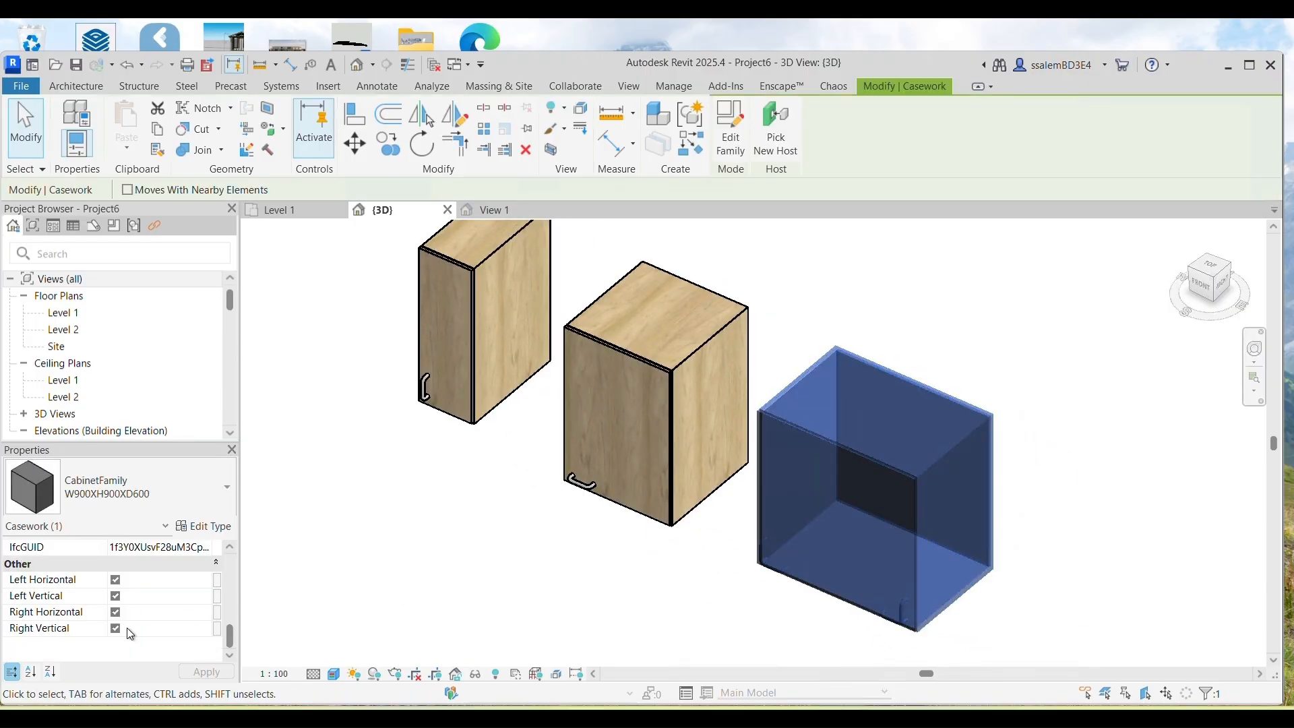
pyautogui.click(113, 626)
pyautogui.click(195, 670)
pyautogui.click(461, 512)
pyautogui.scroll(-3, 192, 582)
pyautogui.scroll(5, 201, 597)
pyautogui.click(808, 505)
pyautogui.scroll(-3, 177, 622)
pyautogui.click(115, 579)
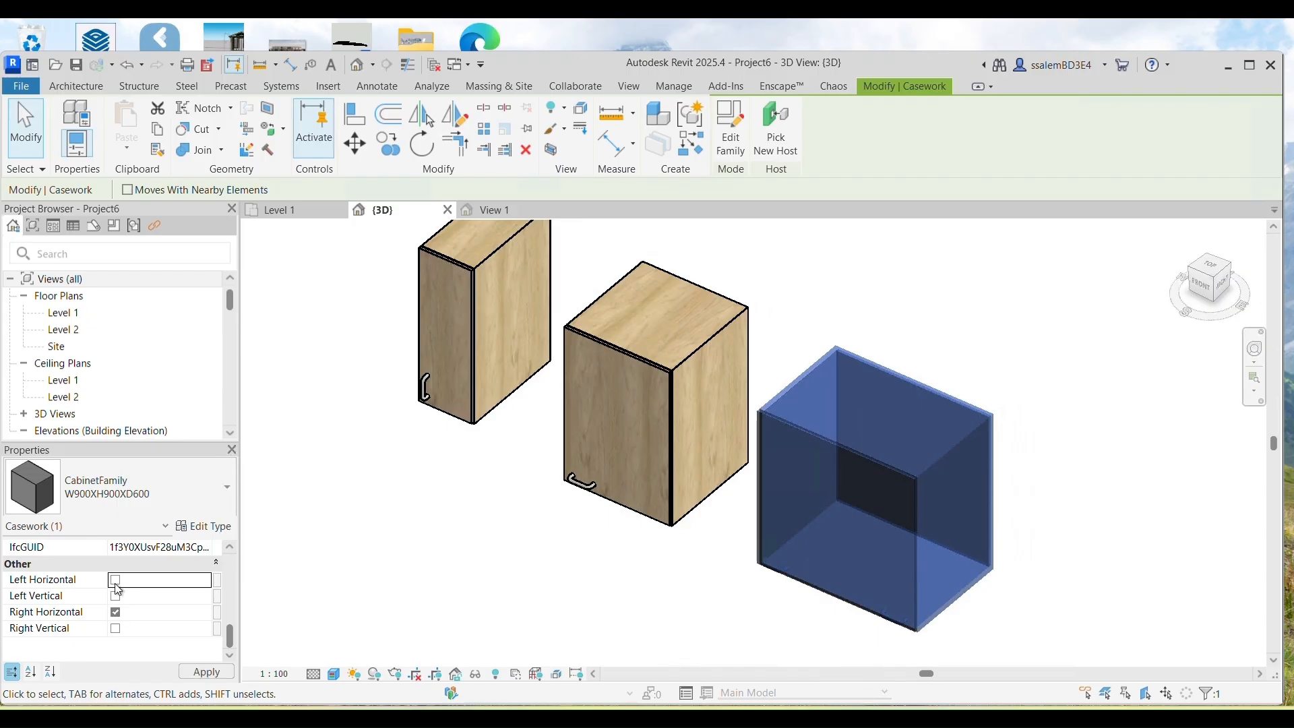
pyautogui.click(206, 672)
pyautogui.click(403, 547)
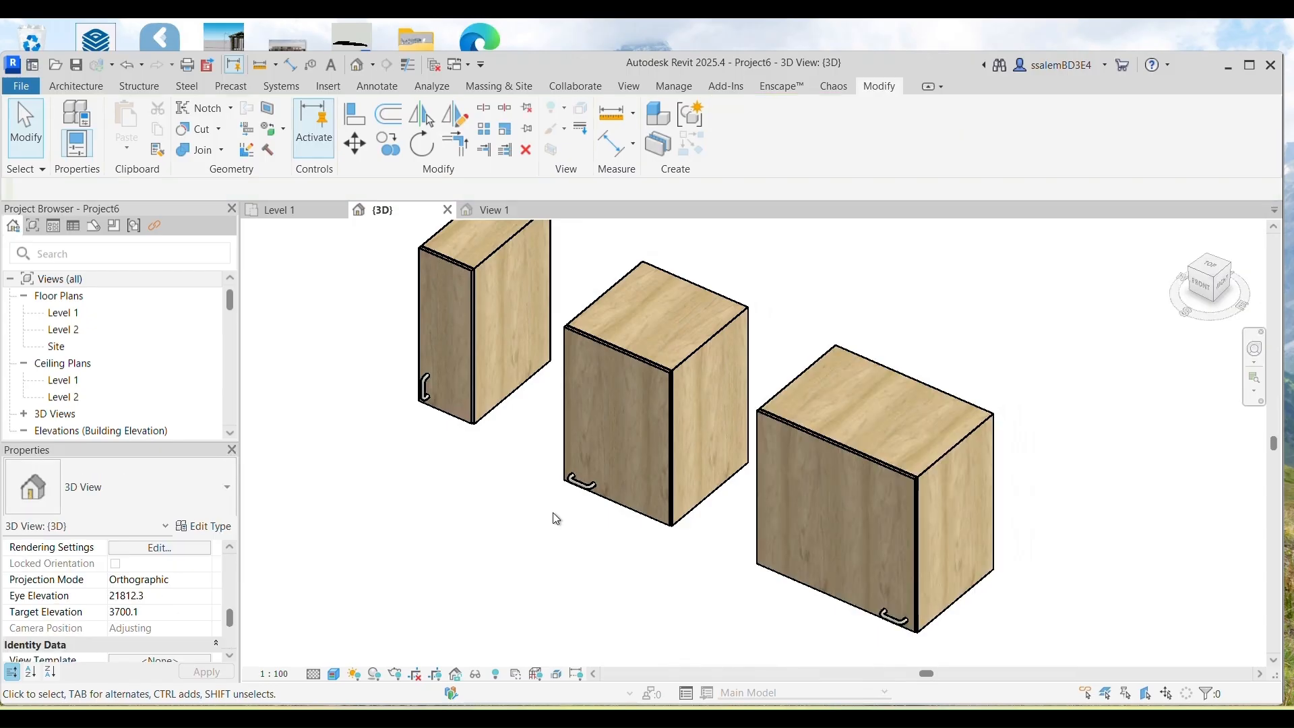
# Step: Select the middle cabinet and pick its Material Finish value
pyautogui.click(690, 381)
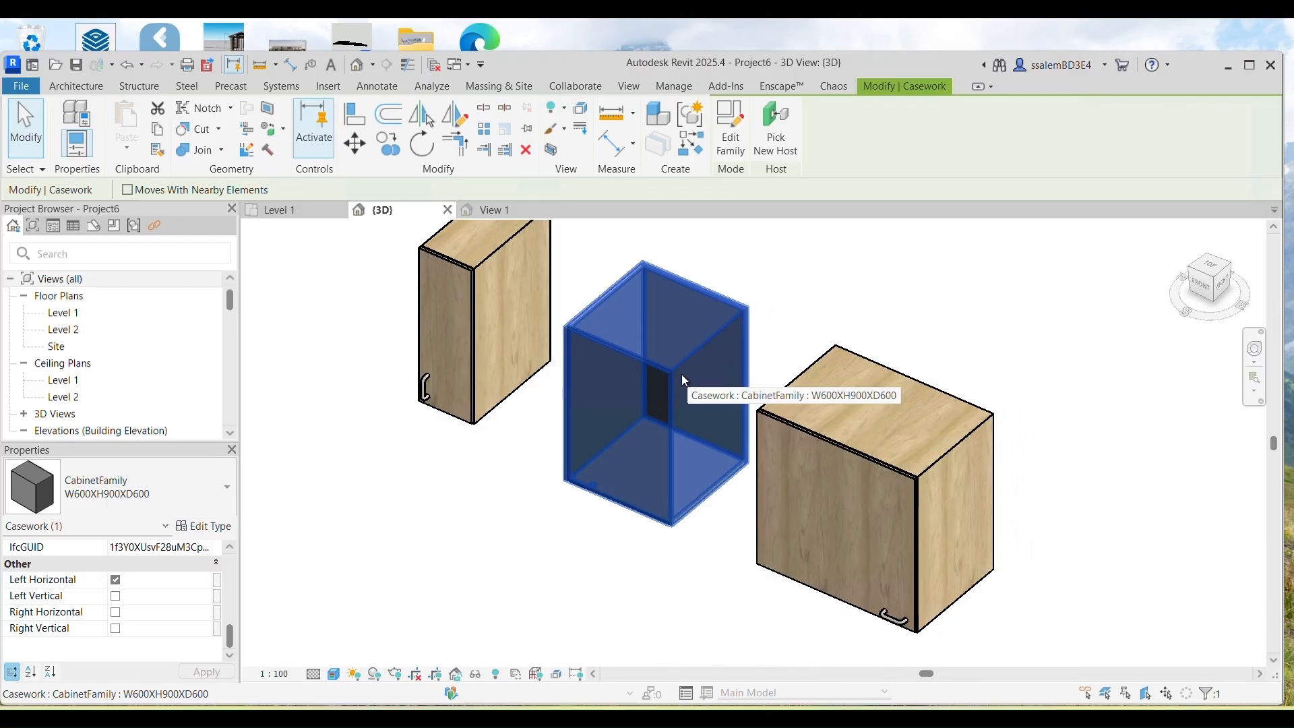
pyautogui.scroll(-2, 155, 397)
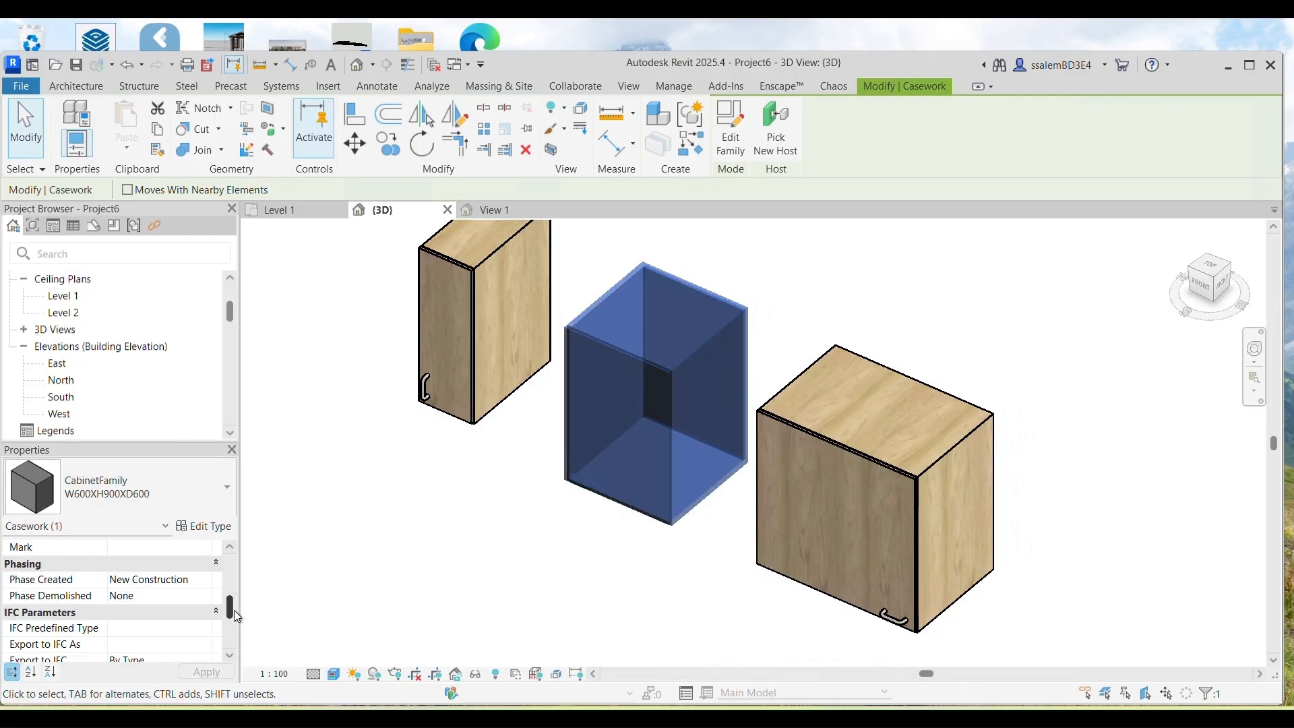
pyautogui.scroll(6, 238, 617)
pyautogui.click(196, 616)
# Step: Choose Mahogany in the Material Browser as the W600 cabinet's Material Finish
pyautogui.click(208, 612)
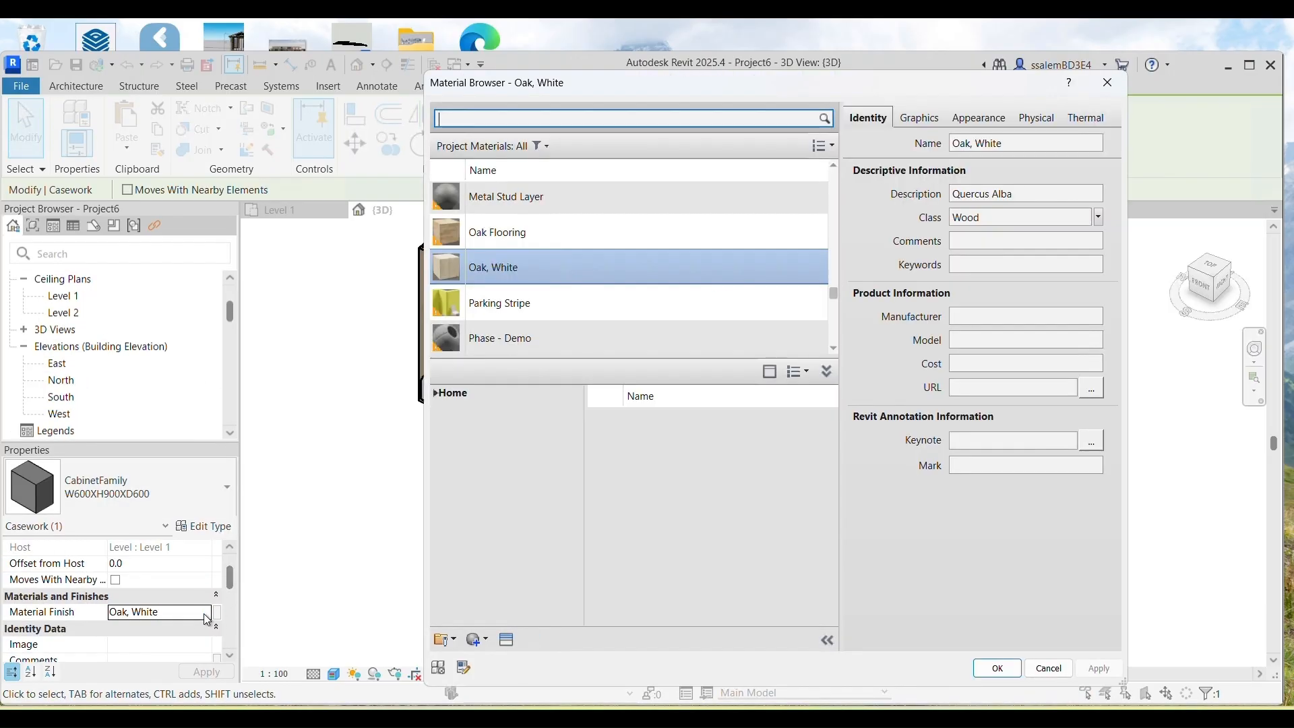
pyautogui.scroll(1, 523, 269)
pyautogui.scroll(-2, 560, 310)
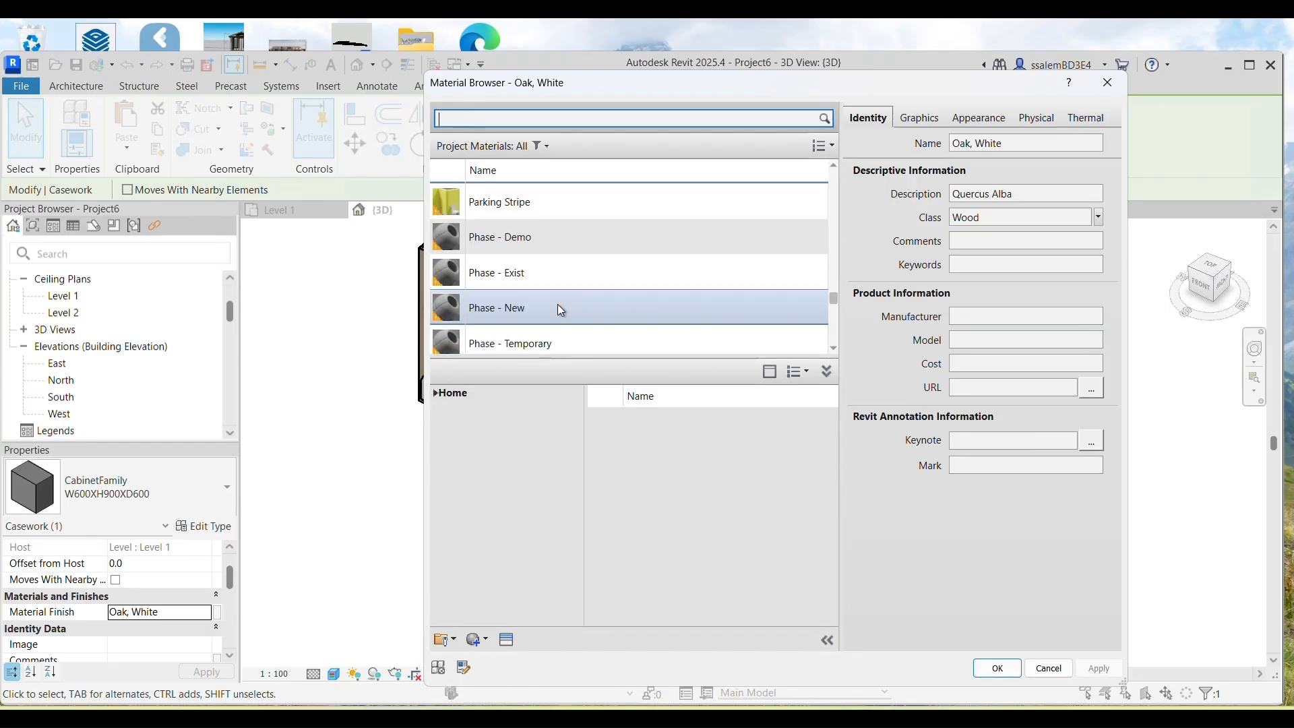
pyautogui.scroll(-3, 561, 309)
pyautogui.scroll(2, 562, 309)
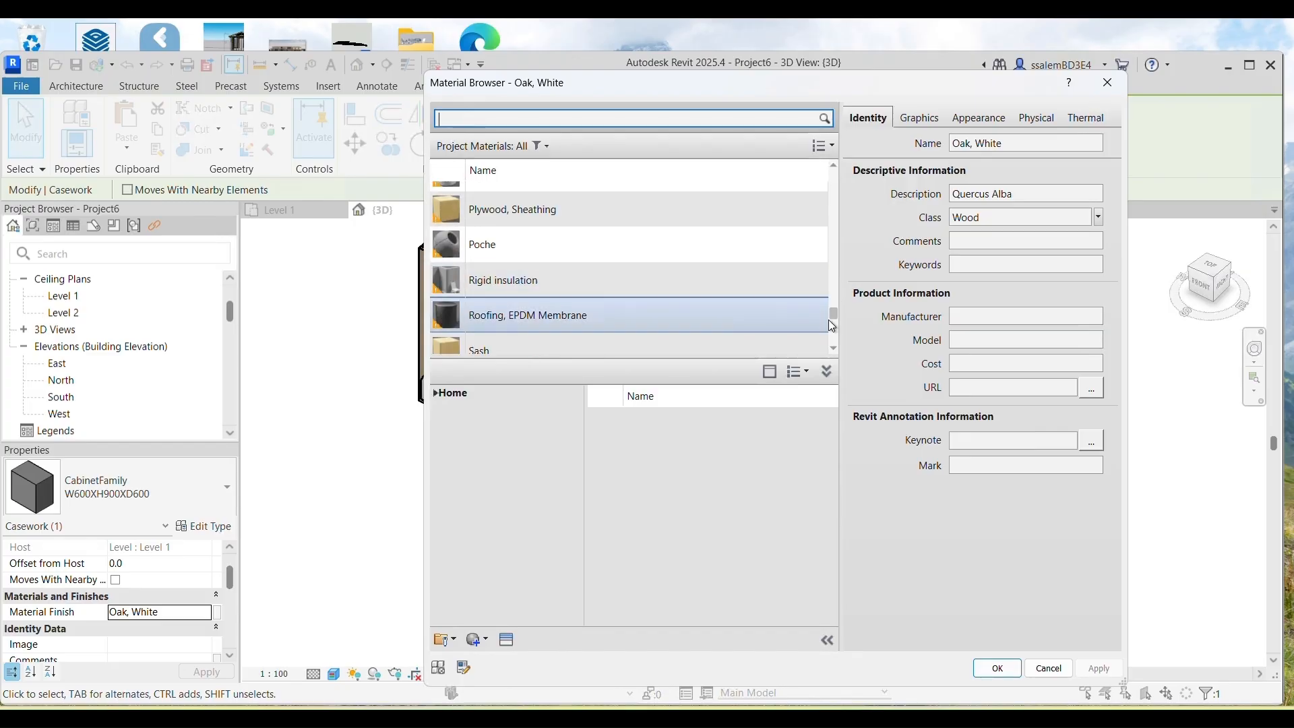
pyautogui.scroll(4, 827, 318)
pyautogui.scroll(2, 832, 289)
pyautogui.click(472, 277)
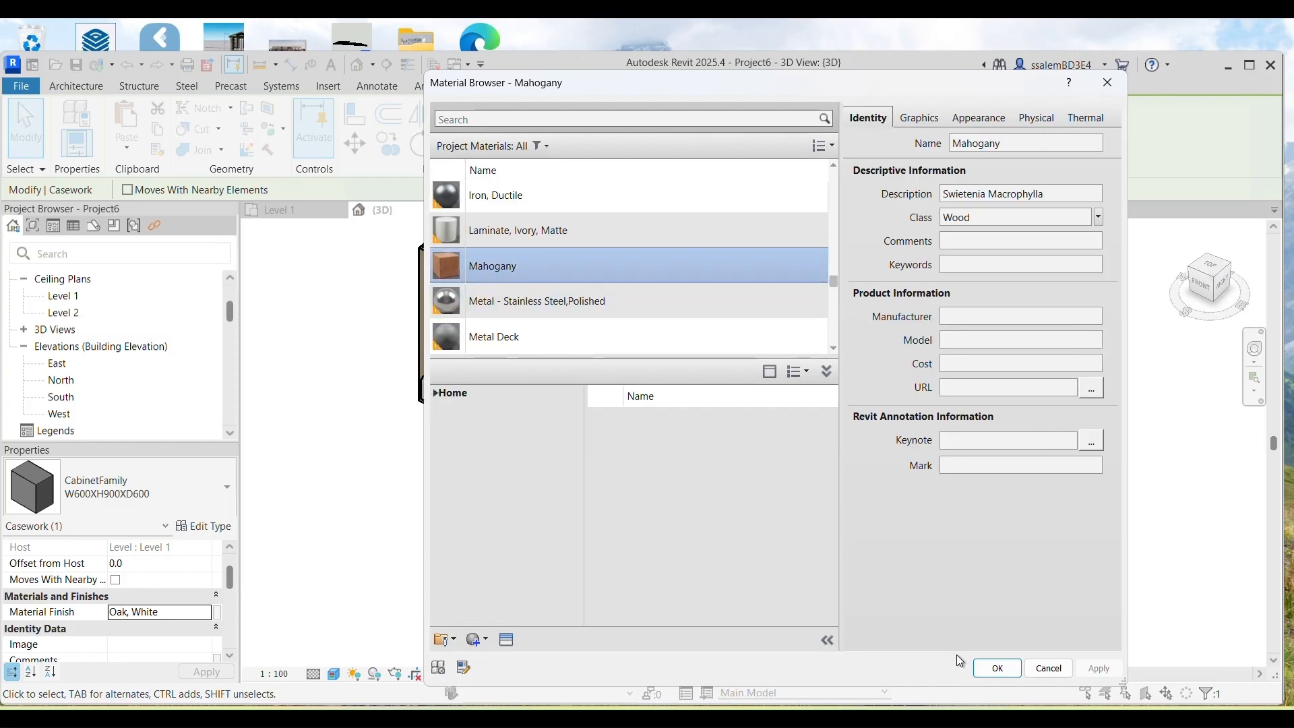
pyautogui.click(996, 668)
pyautogui.click(534, 557)
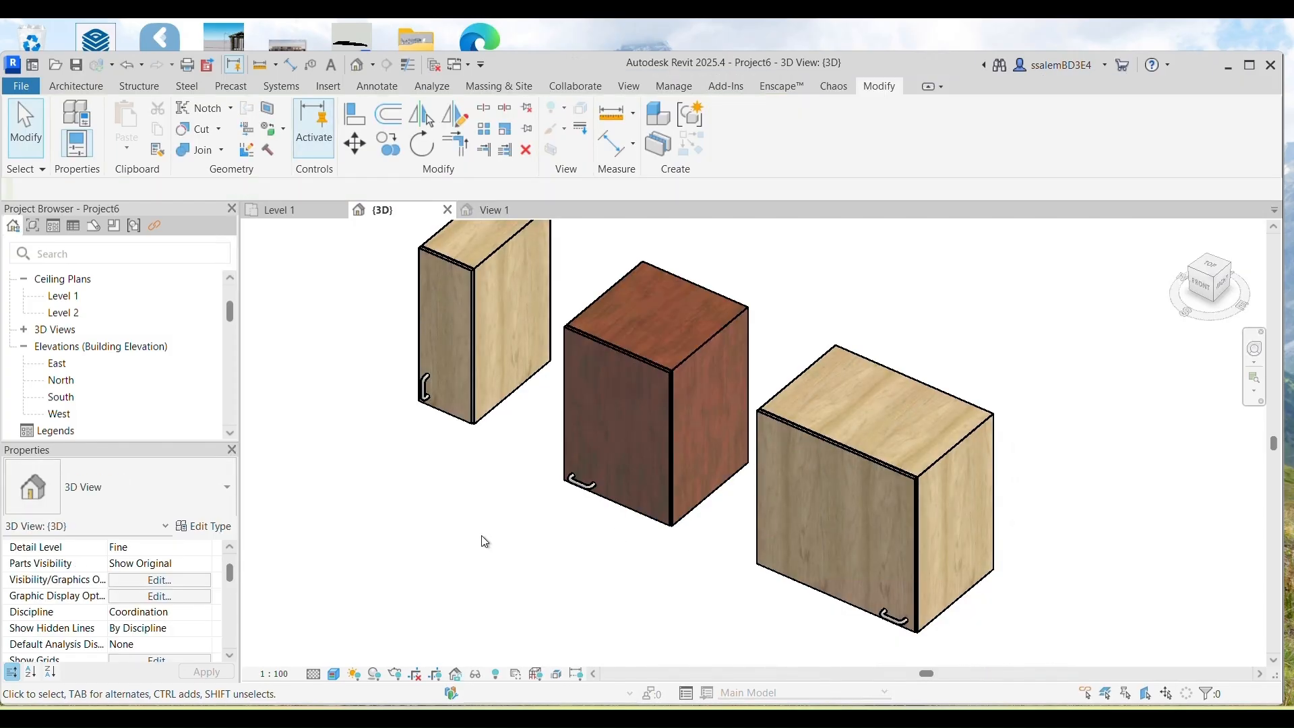